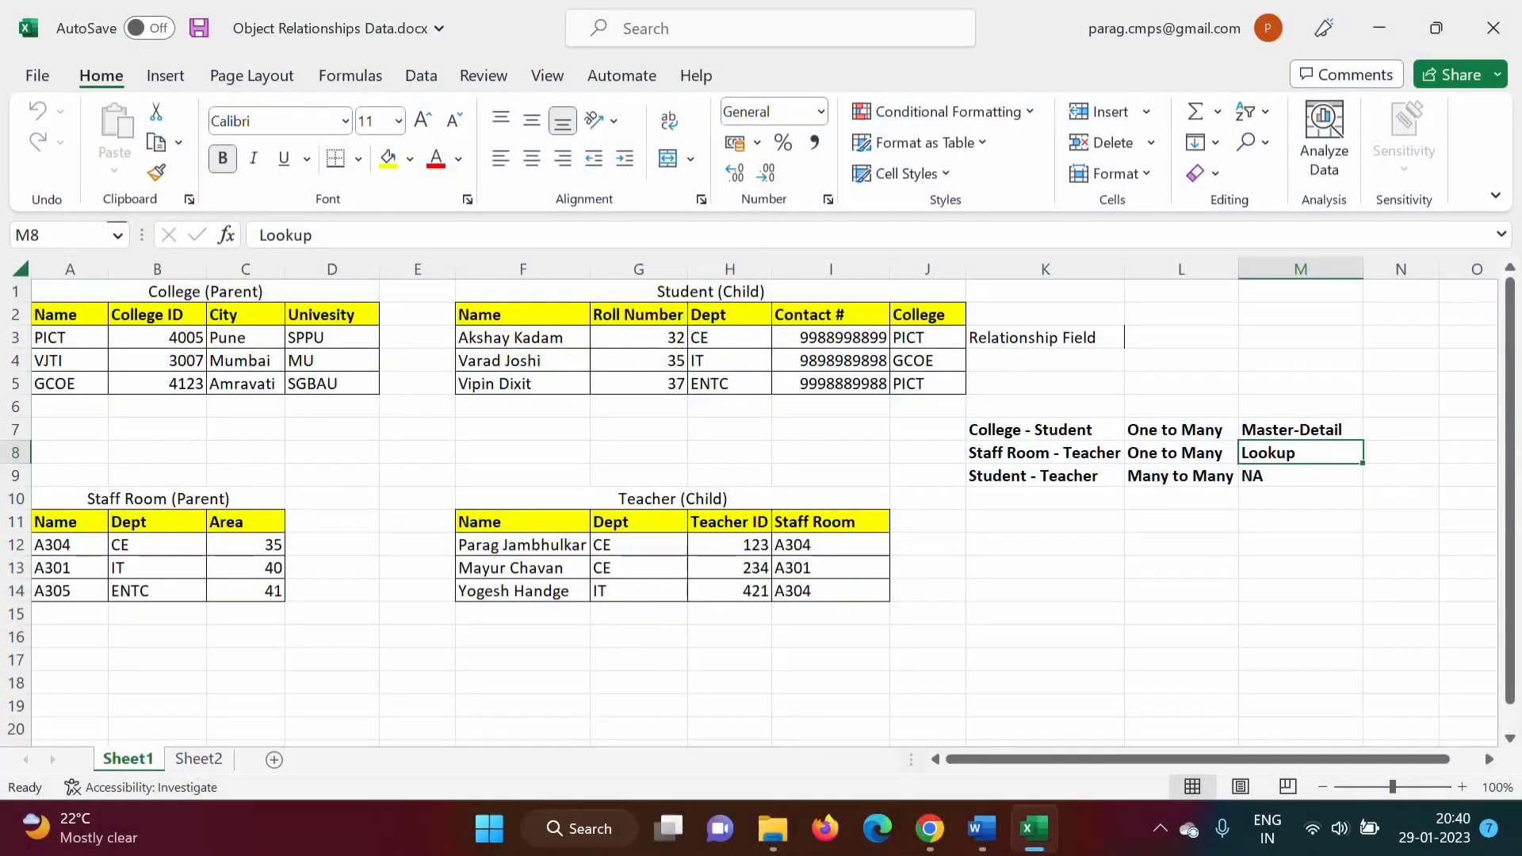
On the relationship sheet, paste over the One to Many entries and review the Master-Detail/Lookup types
left_click(1163, 432)
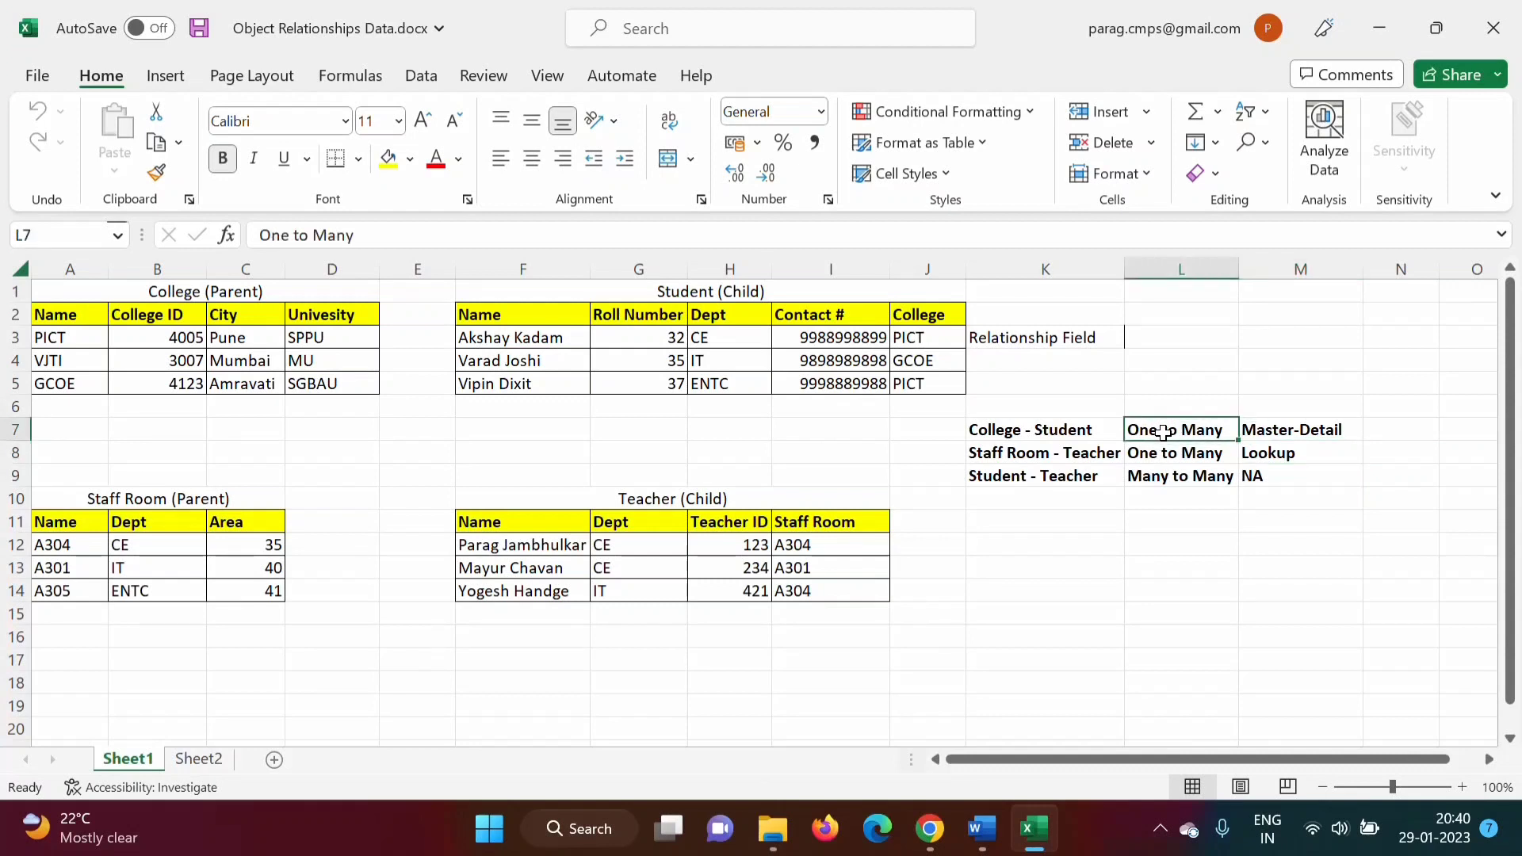
left_click_drag(1163, 432, 1169, 457)
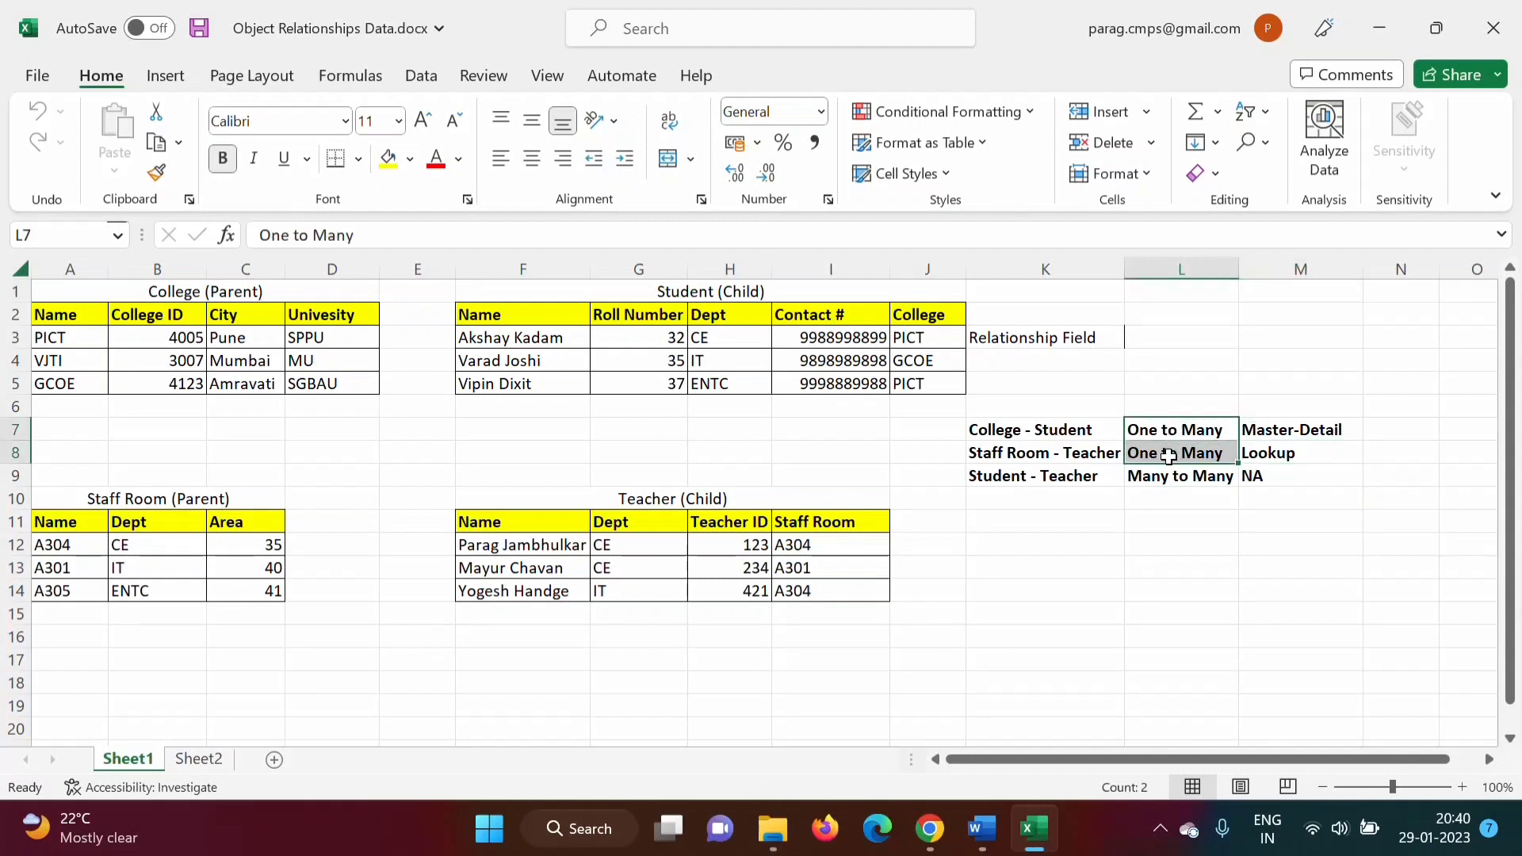
key("ctrl+v")
left_click(1289, 435)
left_click(1276, 459)
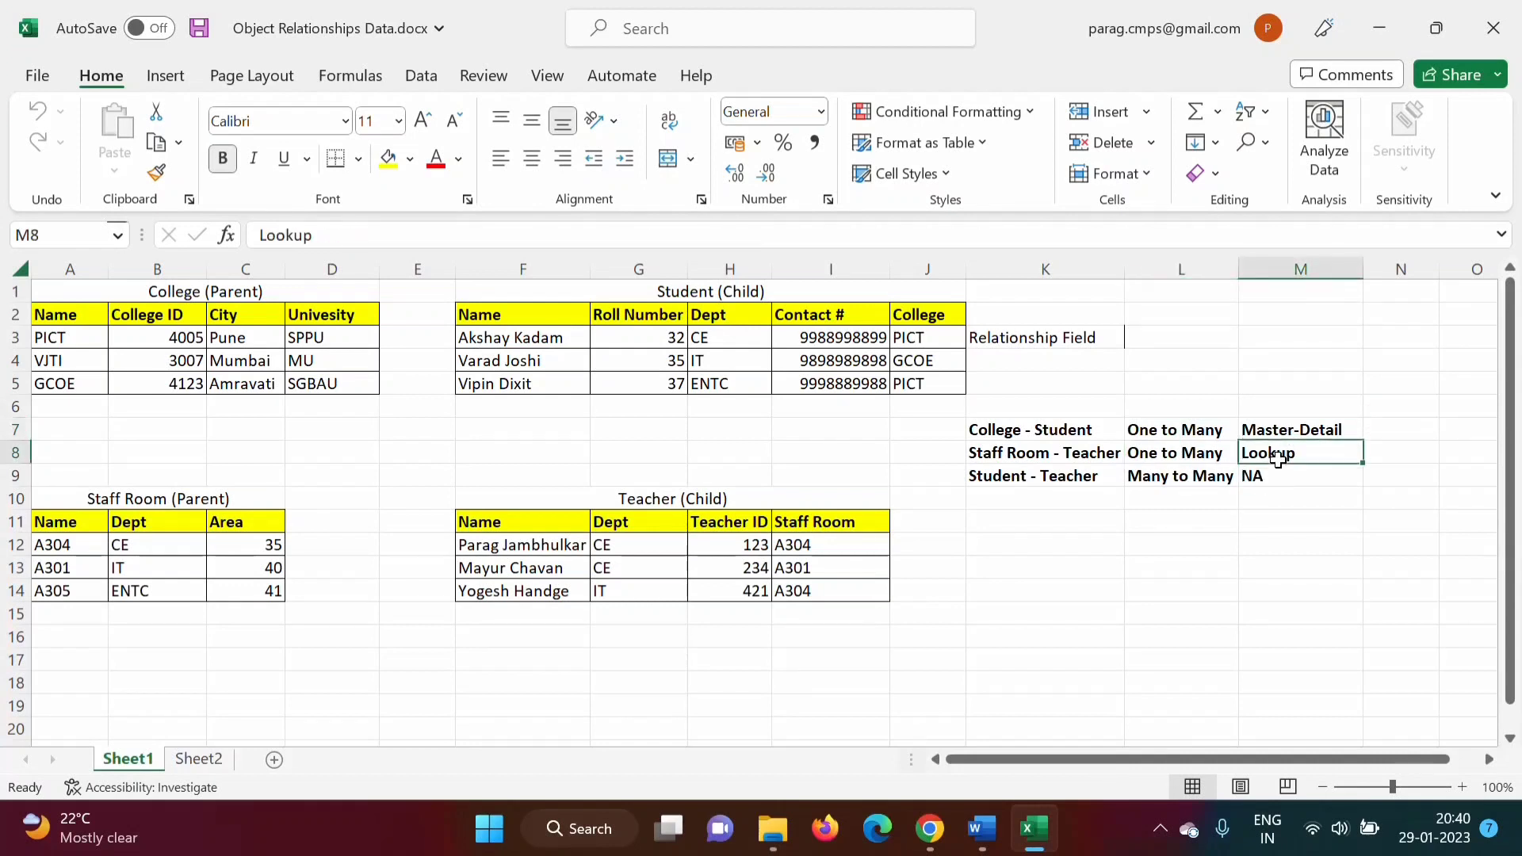
left_click(1268, 429)
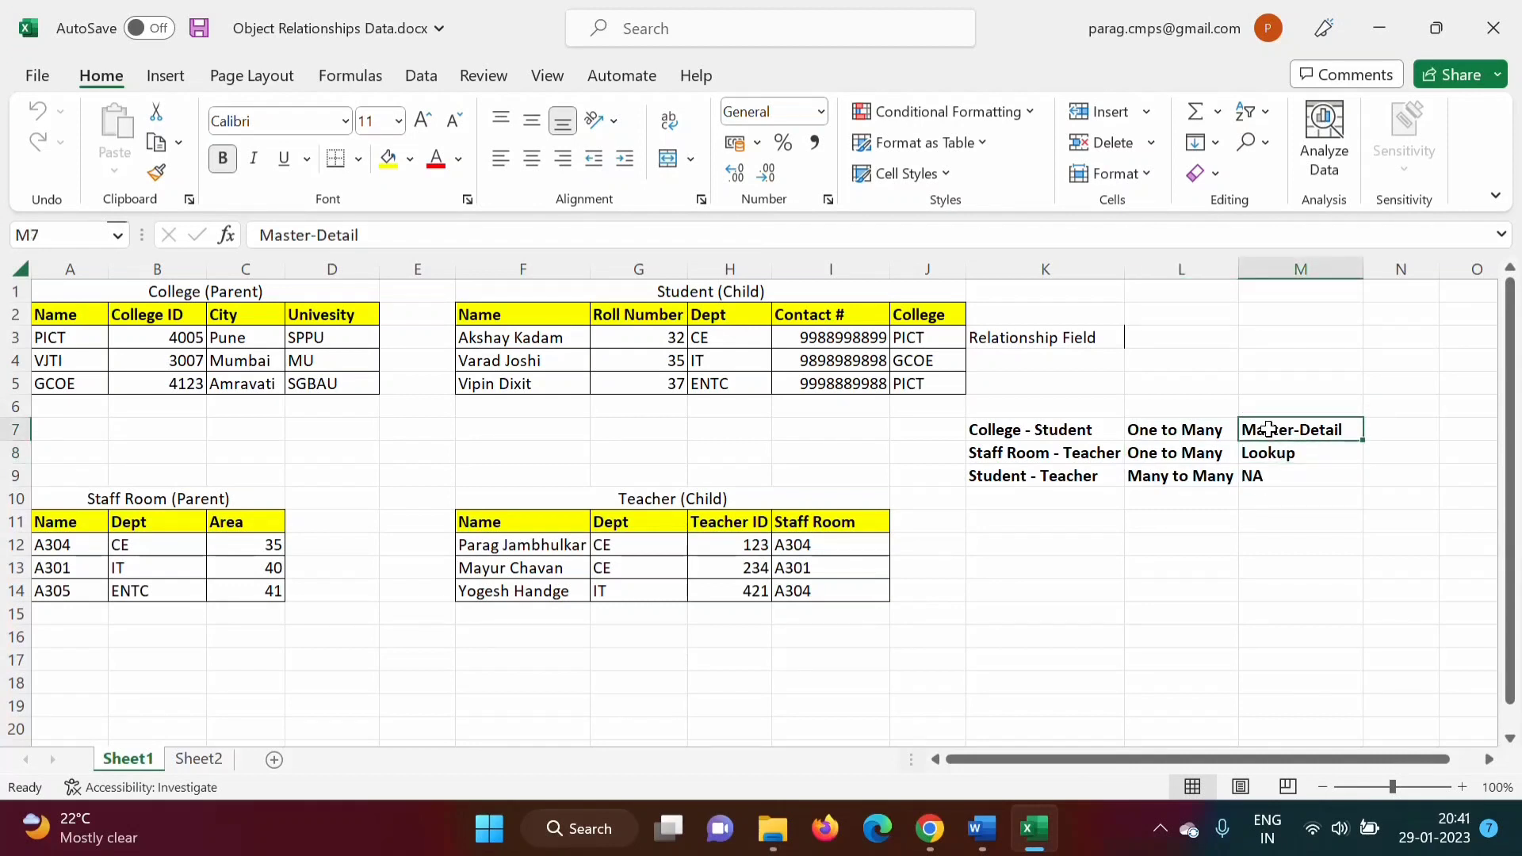
left_click_drag(1269, 429, 1268, 449)
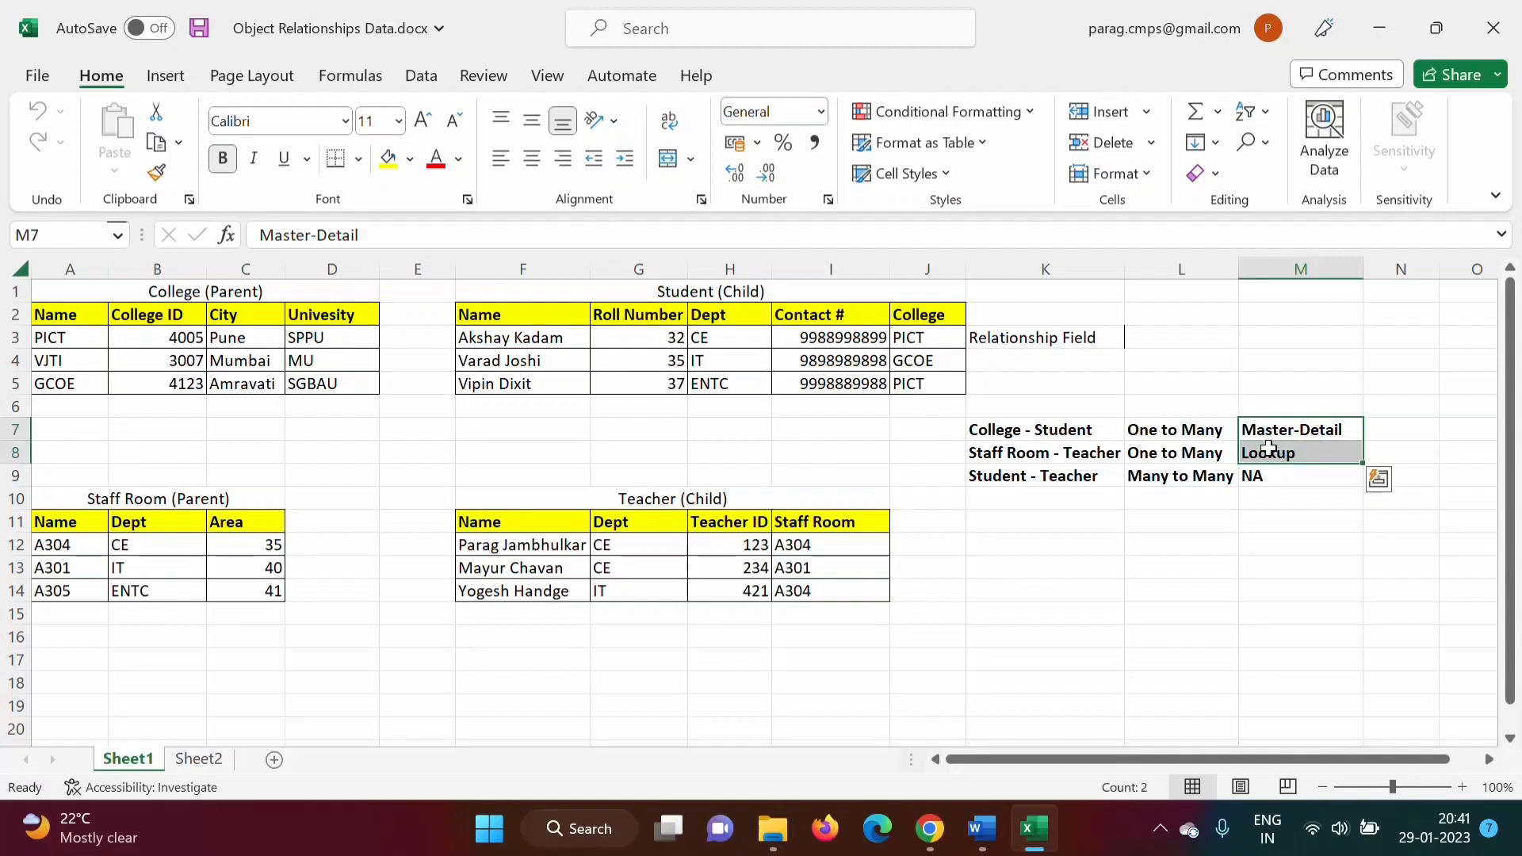
left_click(1180, 478)
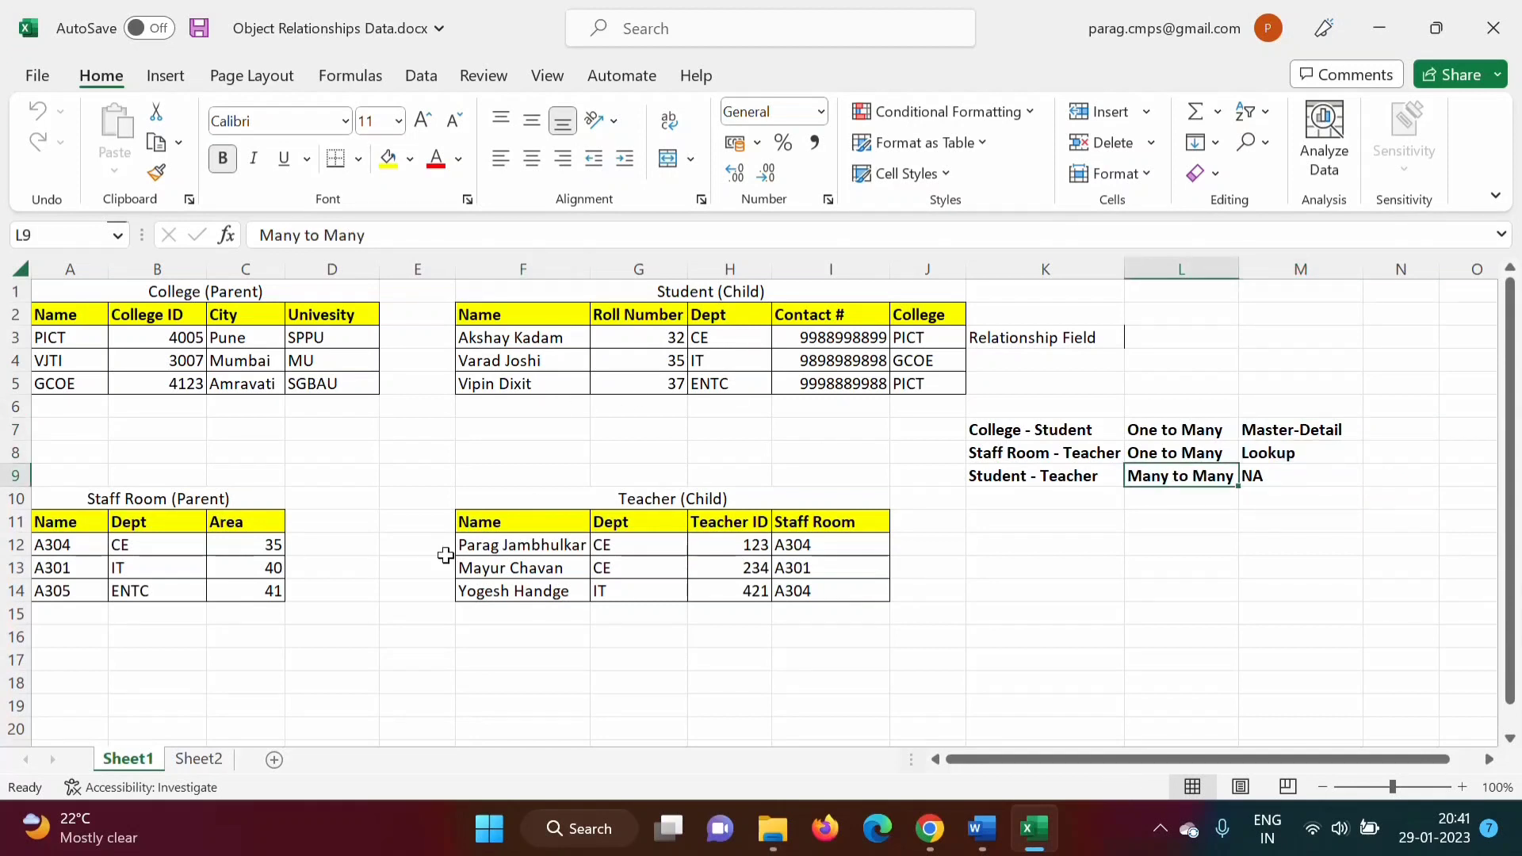
Check the Student (Child) and Teacher (Child) tables against the Many to Many entry, including Teacher ID 123
left_click(679, 291)
left_click(666, 500)
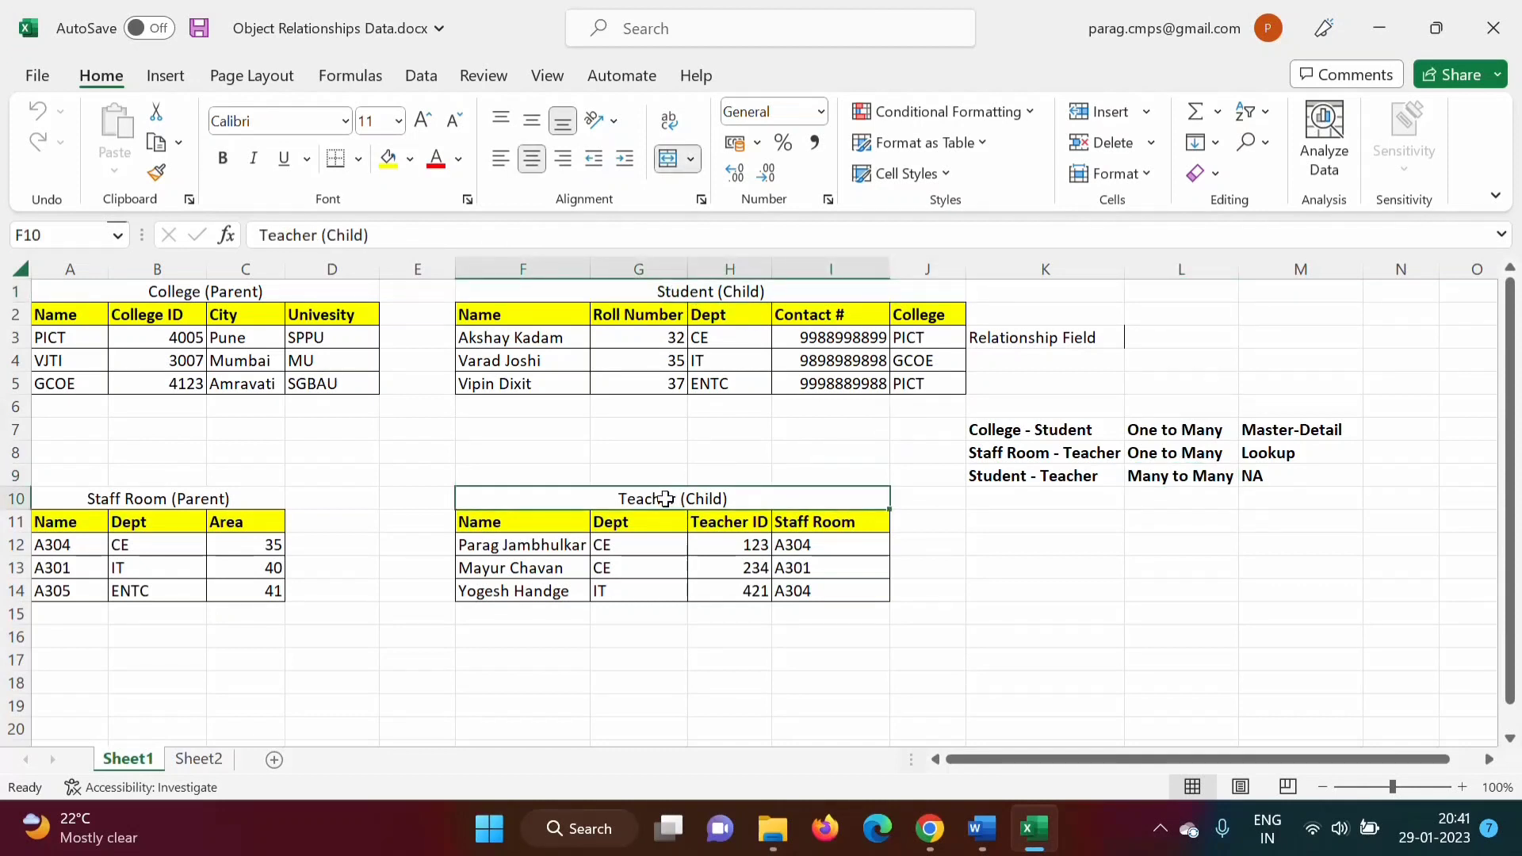
left_click(1154, 481)
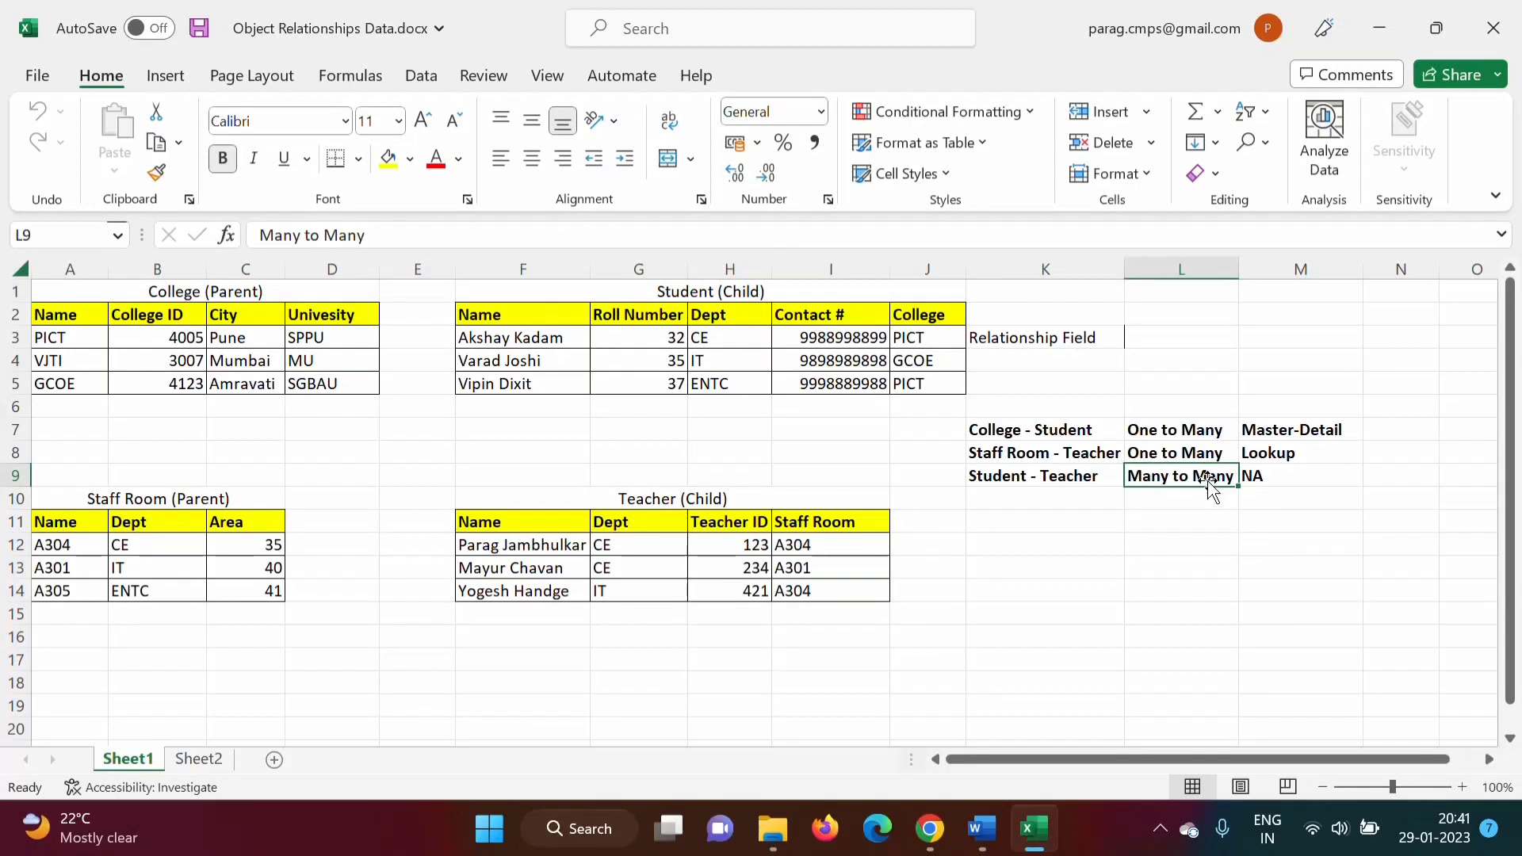
left_click(563, 358)
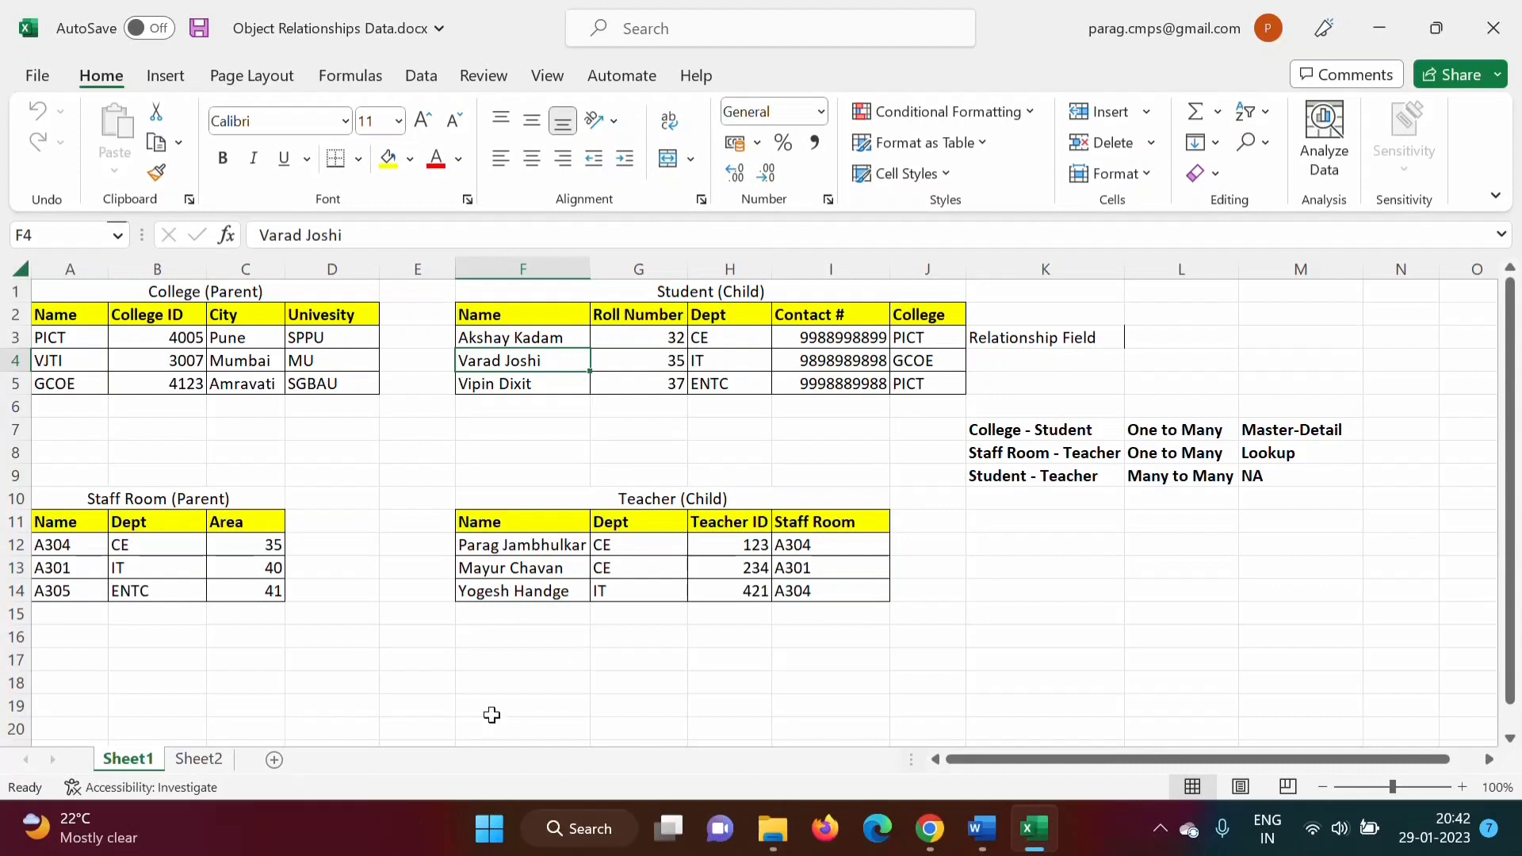
left_click(524, 569)
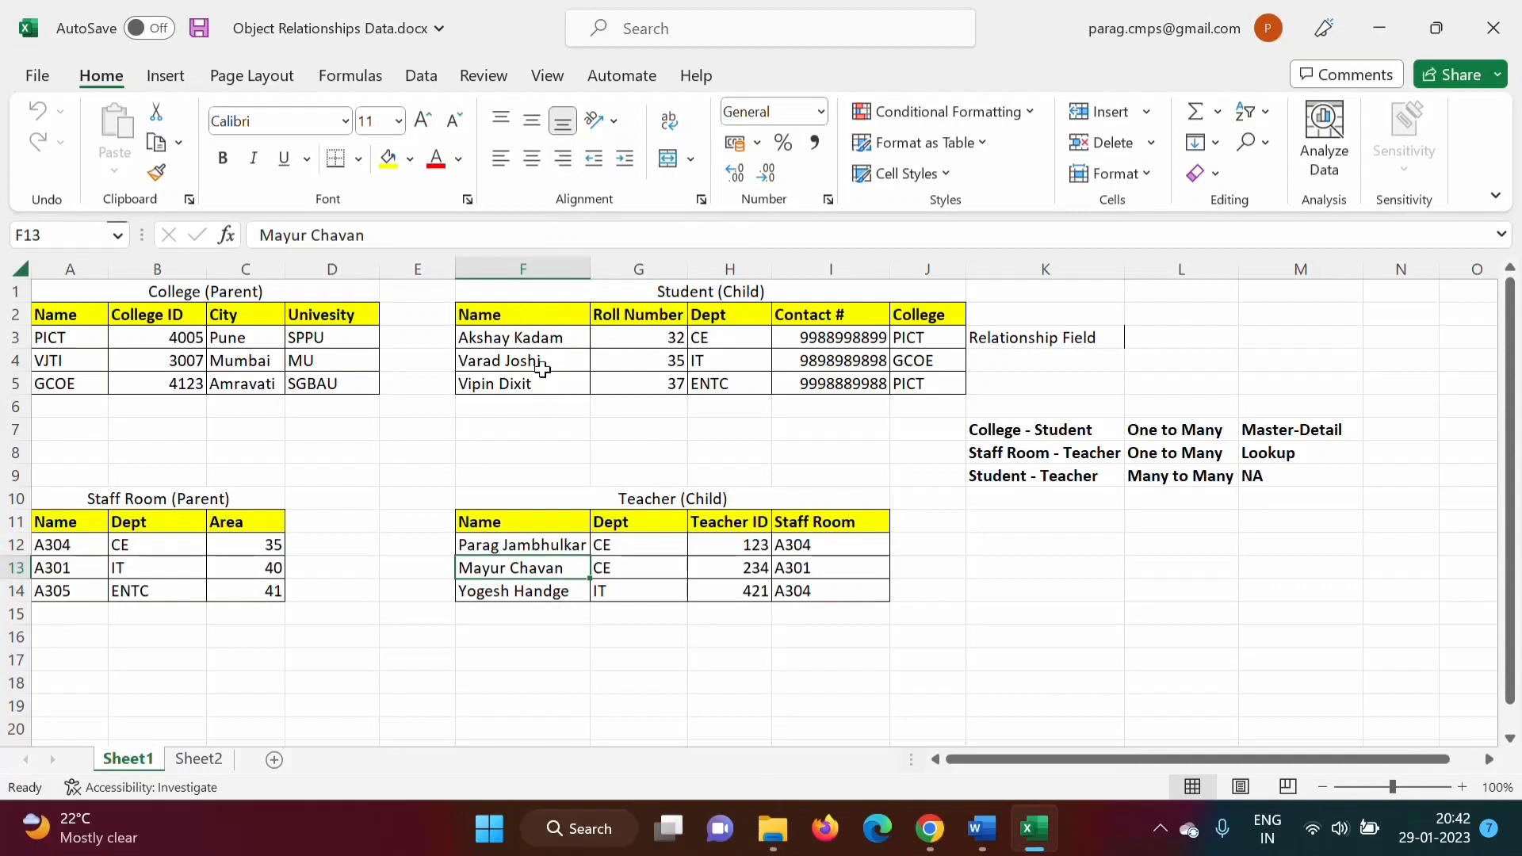
left_click(1181, 479)
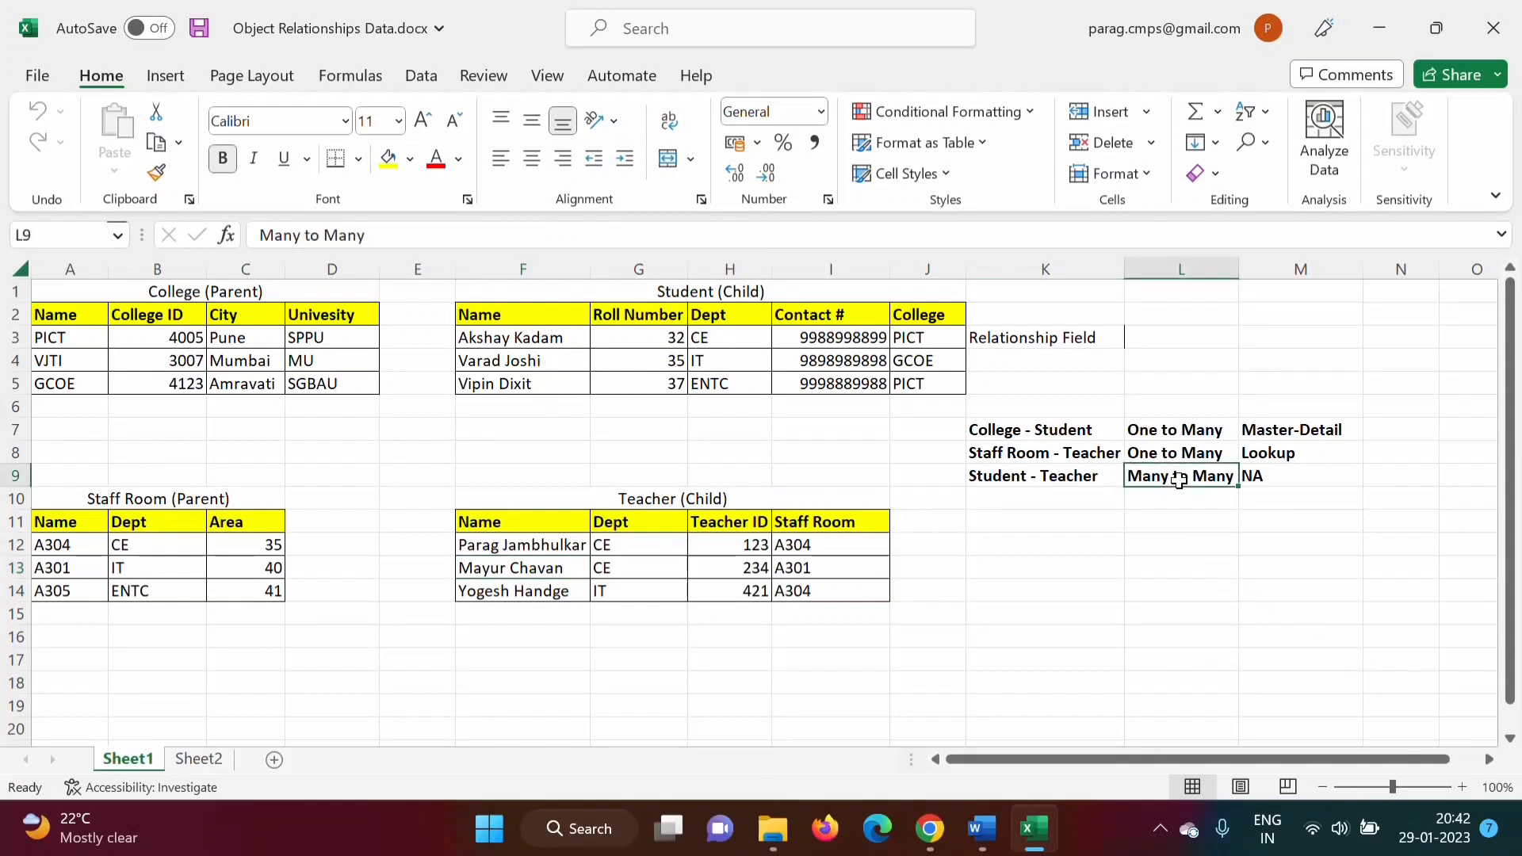
left_click(533, 347)
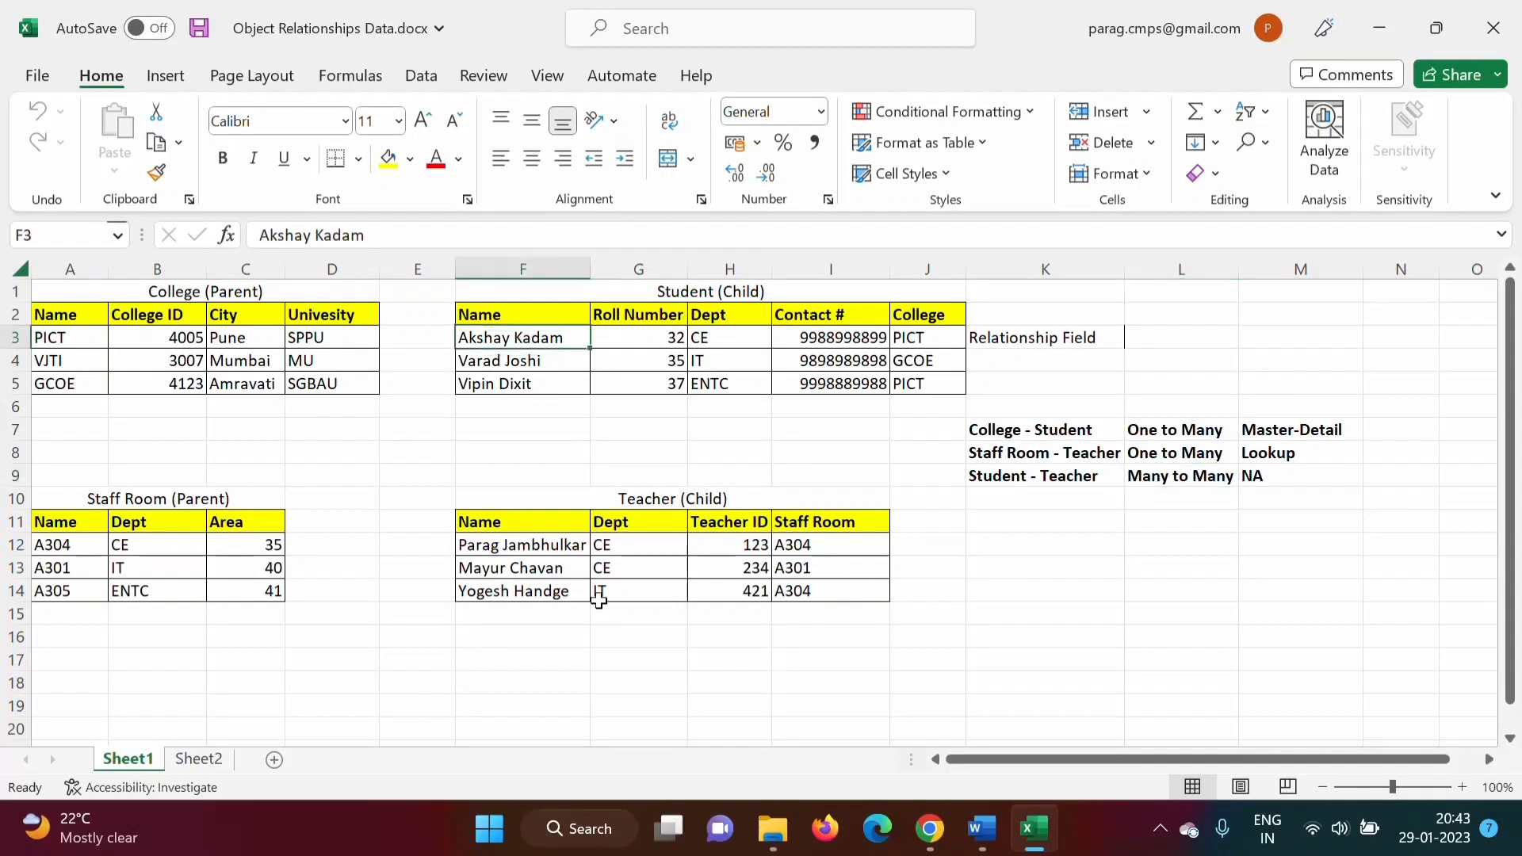
left_click(518, 569)
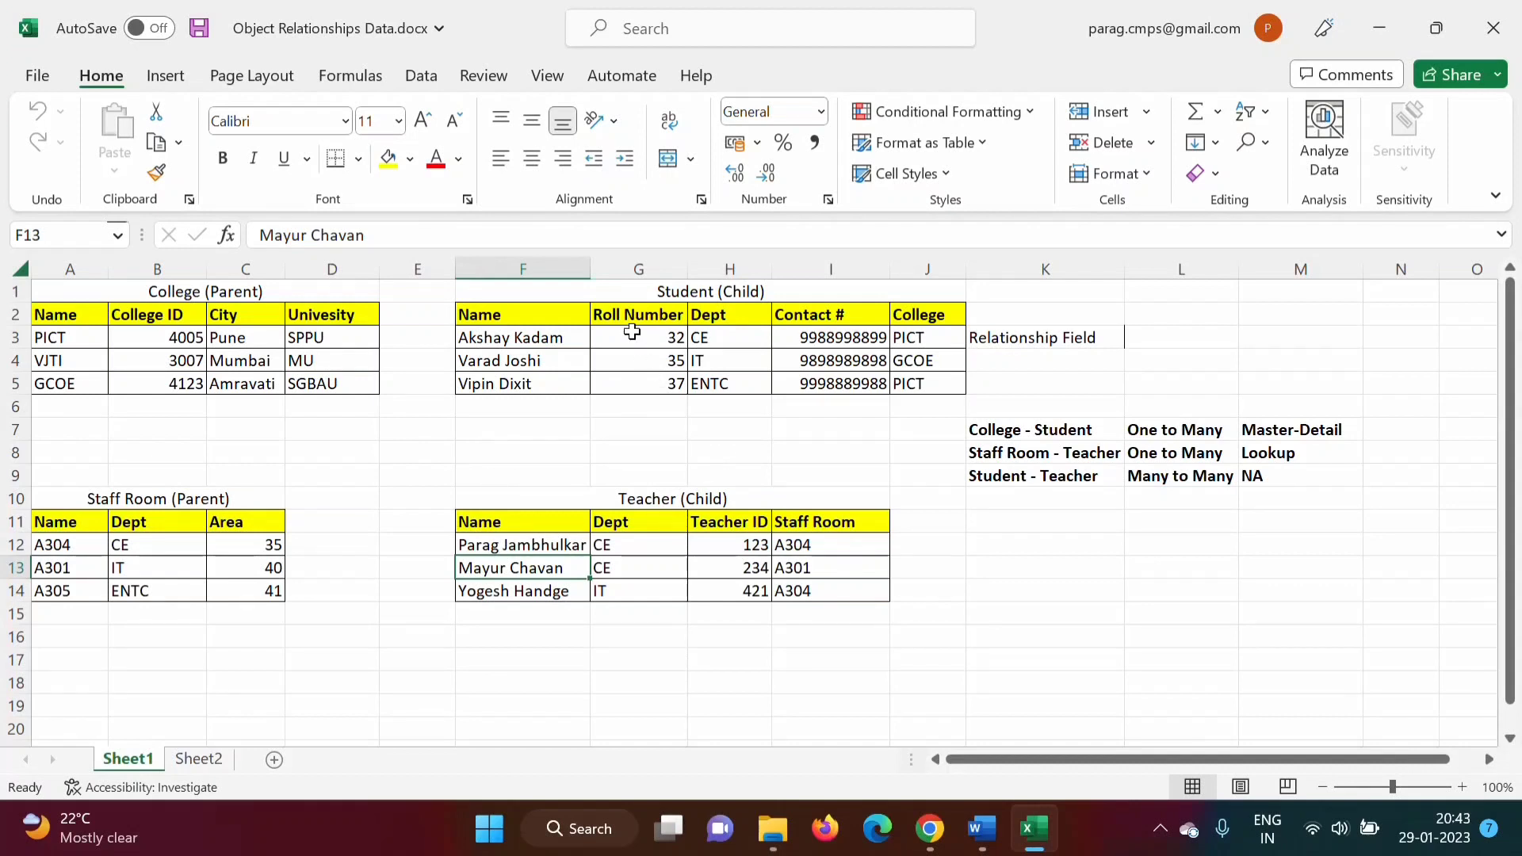
left_click(707, 539)
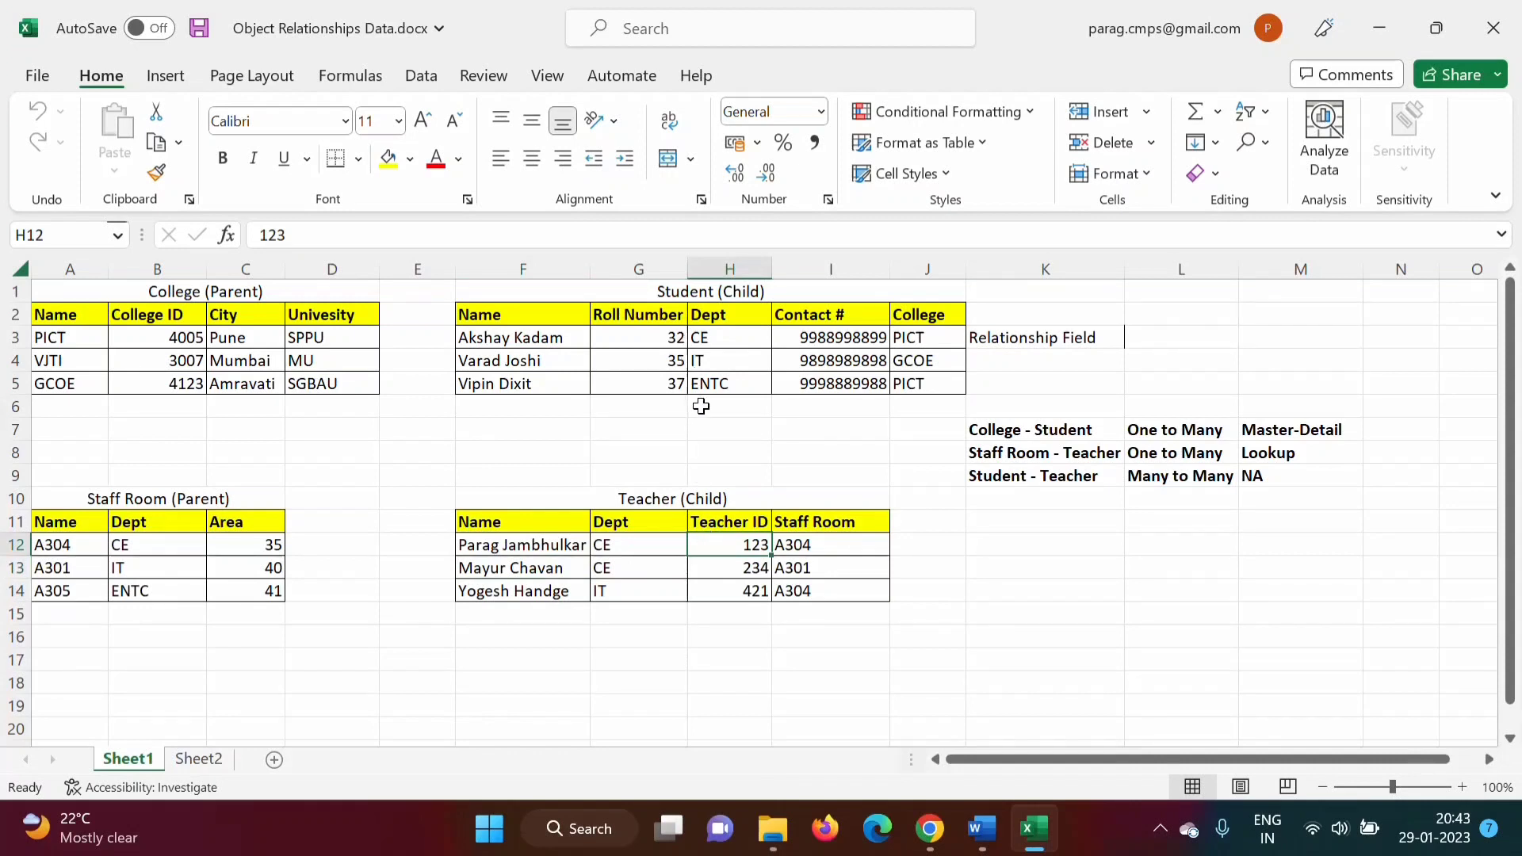
In the Word notes, highlight the Many to Many Relationship title and the Junction Object line
left_click(981, 828)
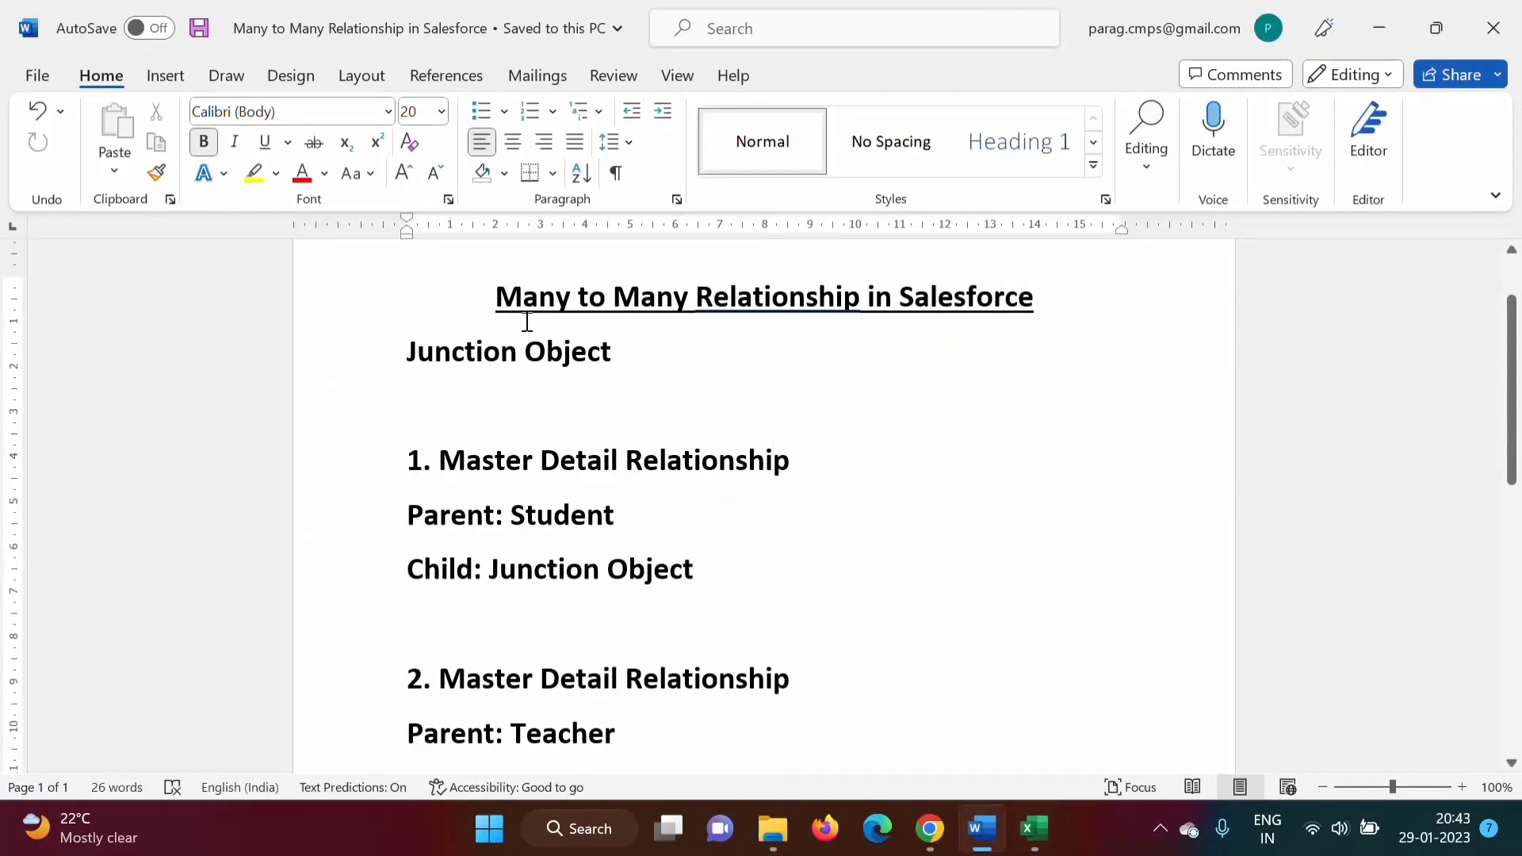
left_click_drag(498, 297, 836, 305)
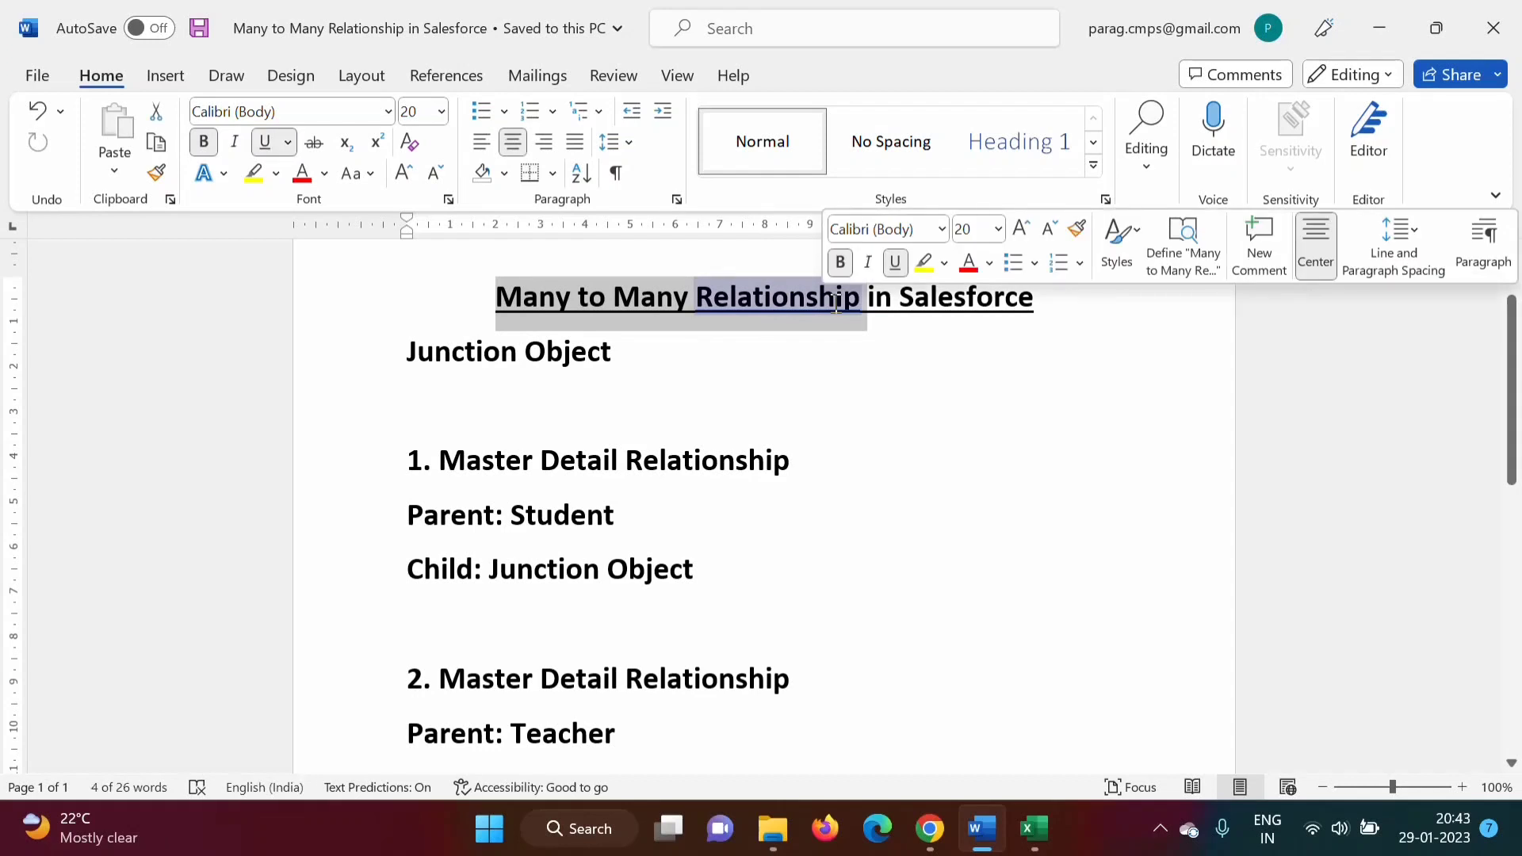
double_click(408, 352)
left_click_drag(533, 342, 626, 338)
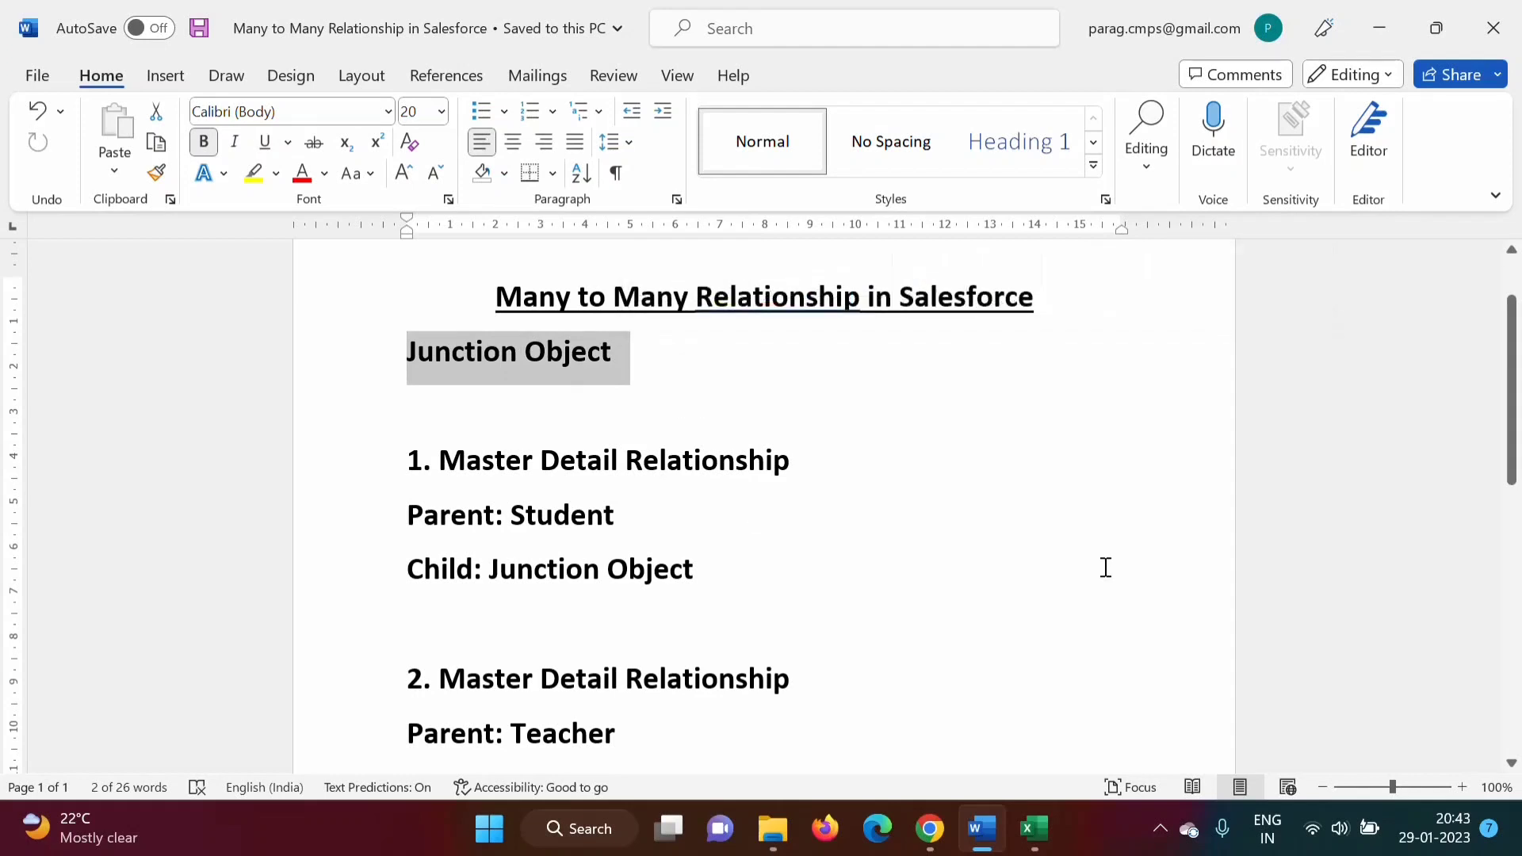
Revisit the Student (Child) and Teacher (Child) headings in Excel, then return to the Word notes
left_click(1035, 842)
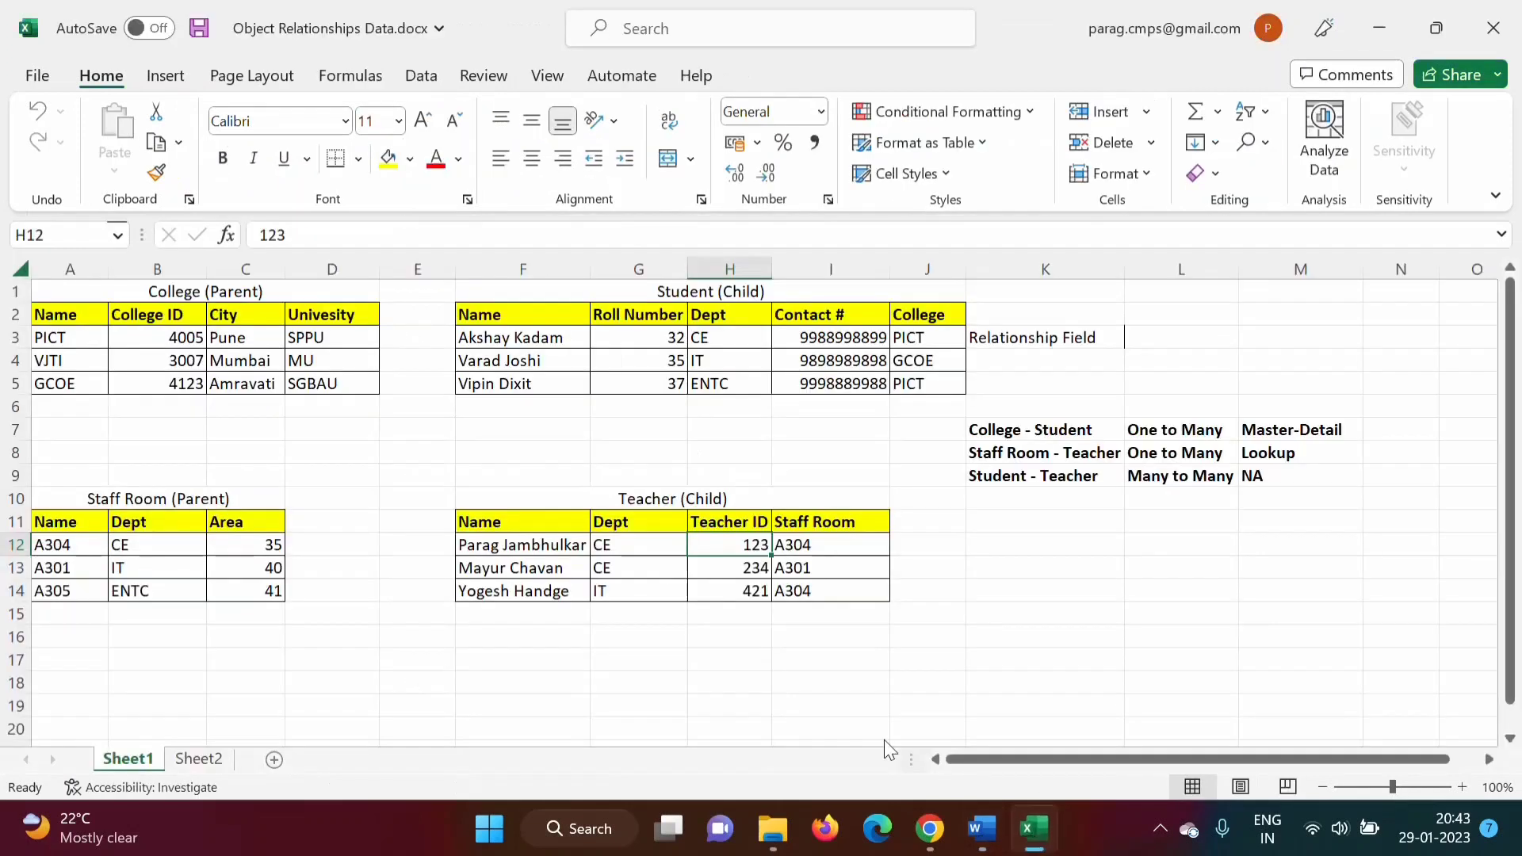
left_click(698, 296)
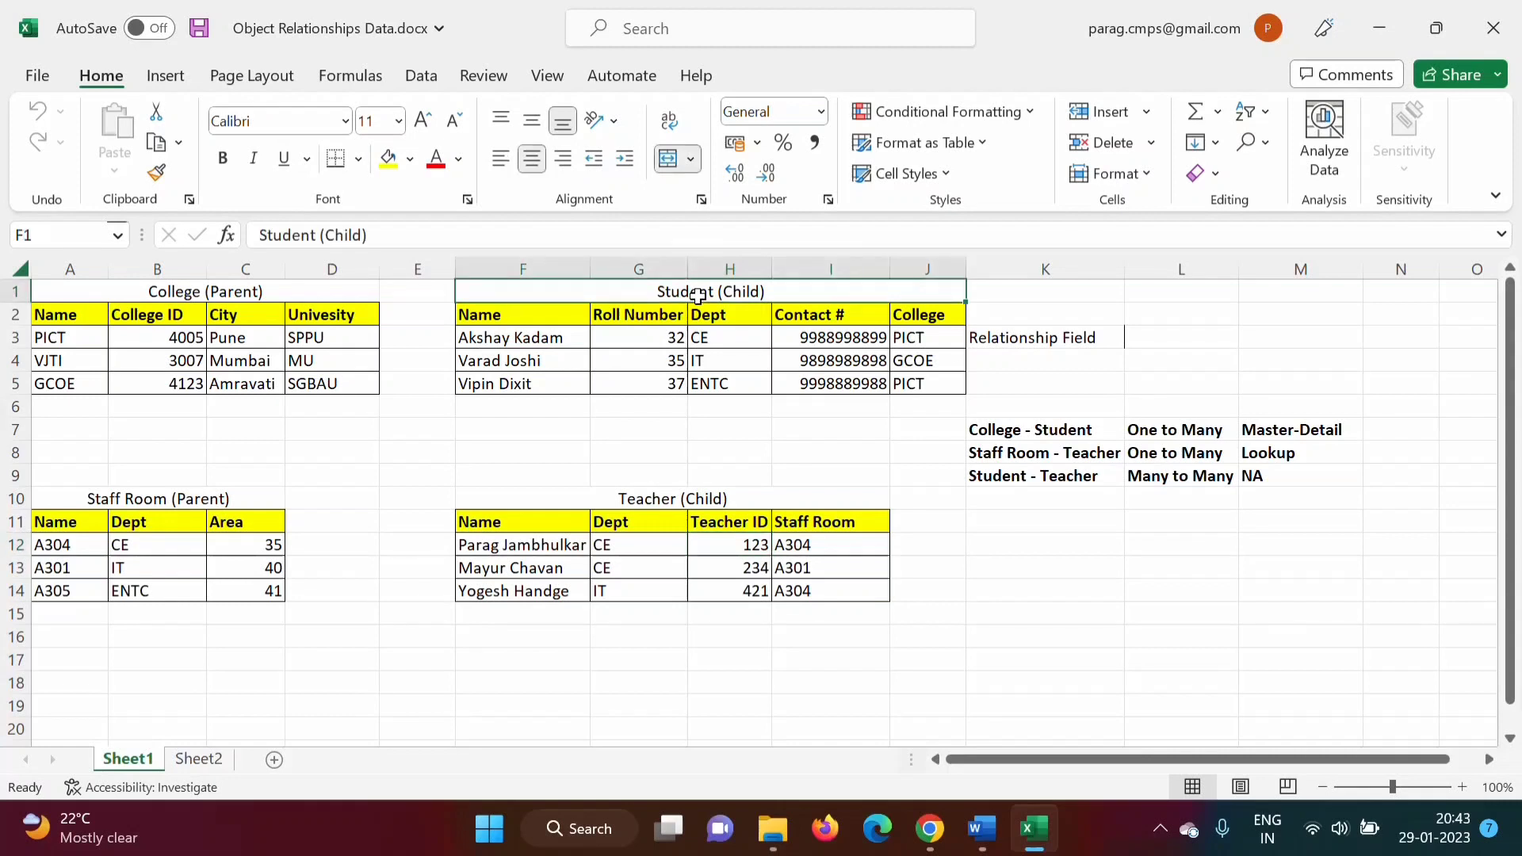
left_click(680, 505)
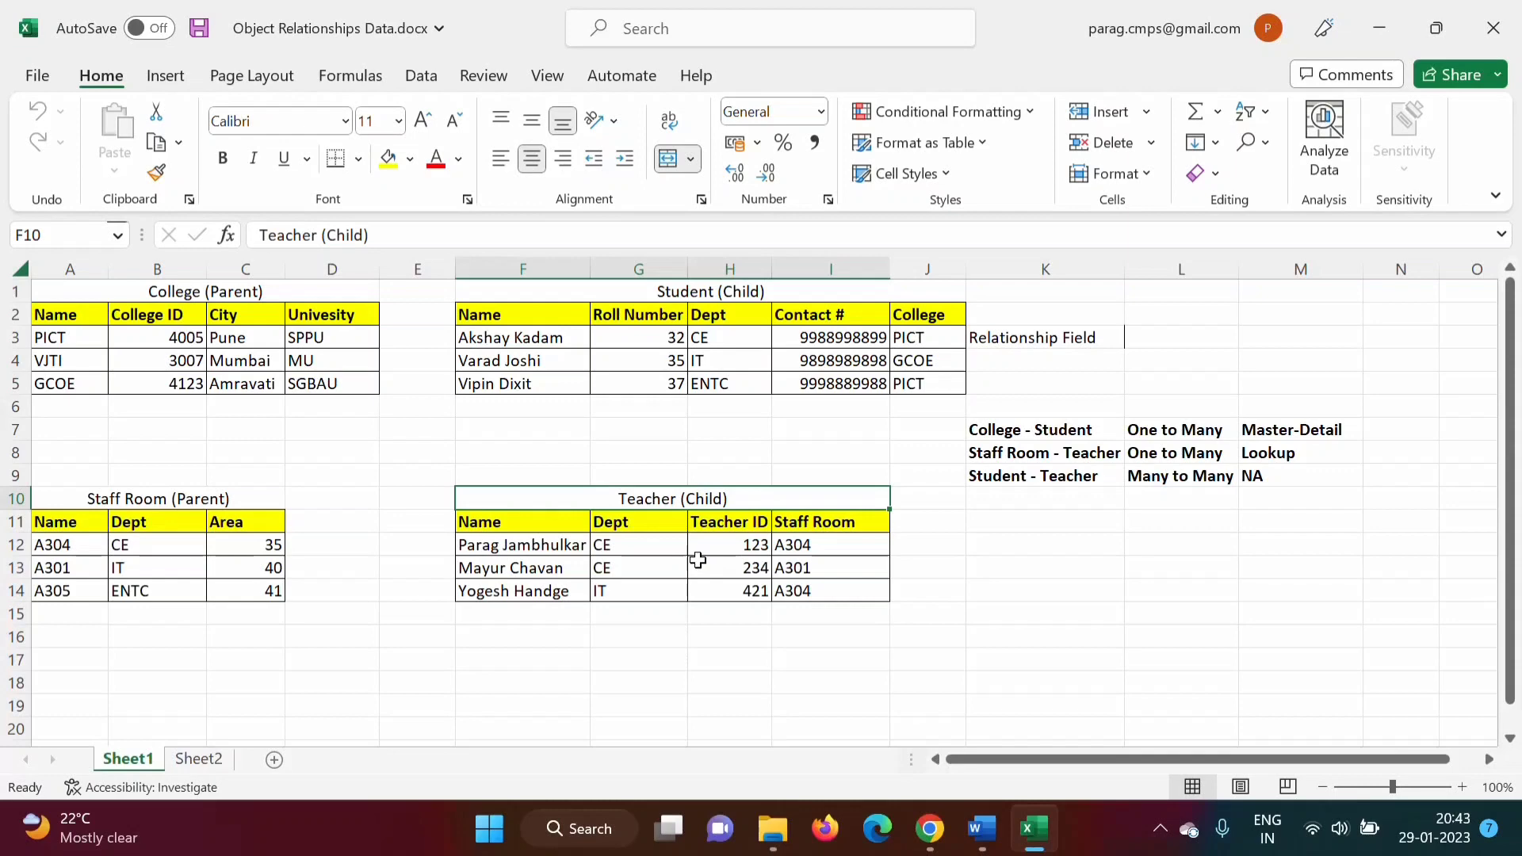
left_click(982, 828)
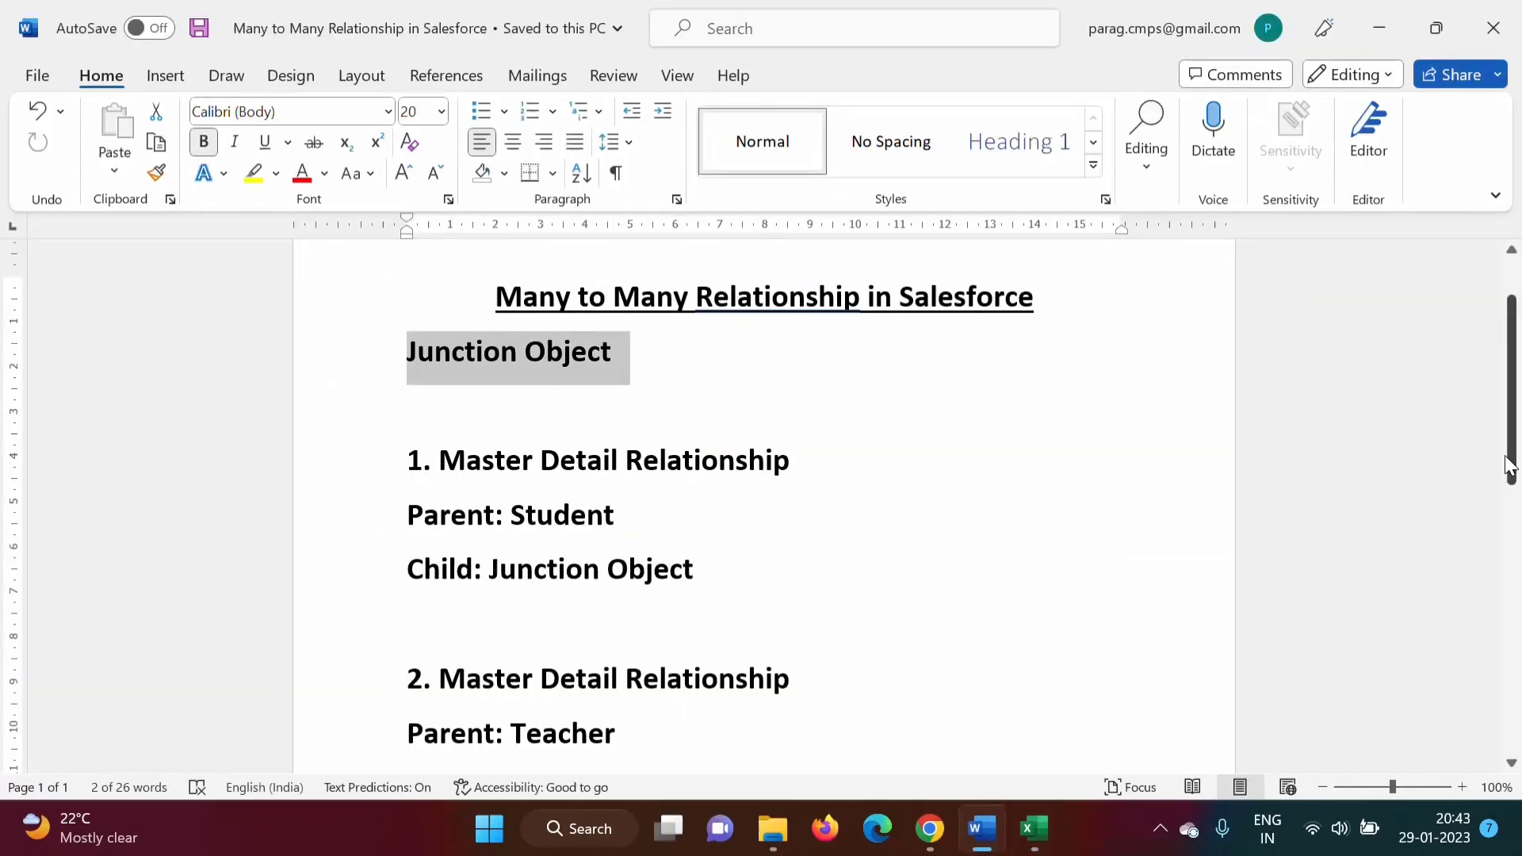
scroll(753, 420, "down", 2)
left_click_drag(411, 359, 736, 353)
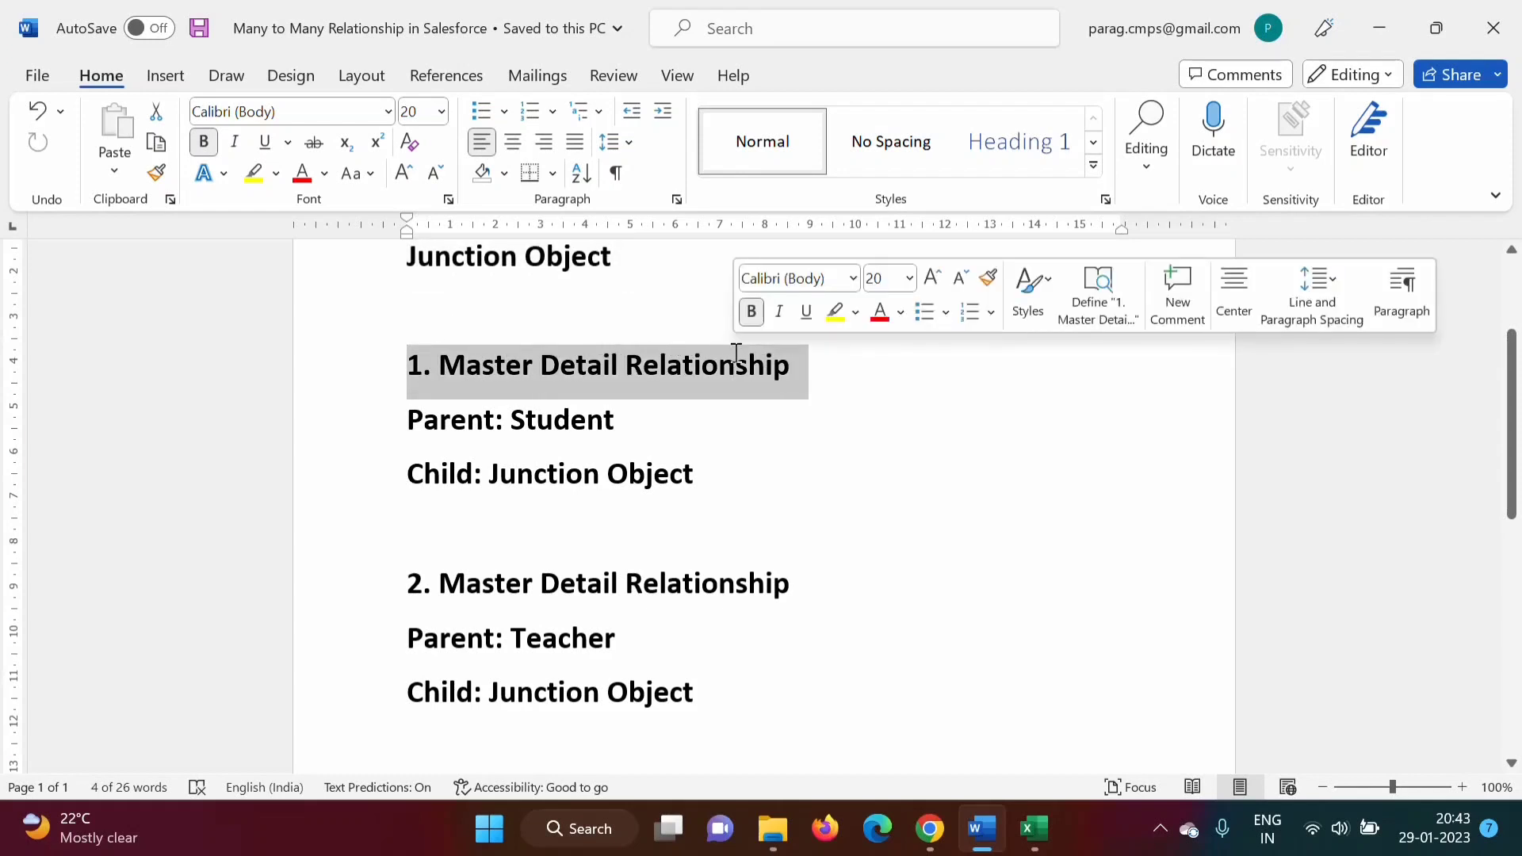
left_click_drag(407, 583, 797, 585)
left_click(586, 544)
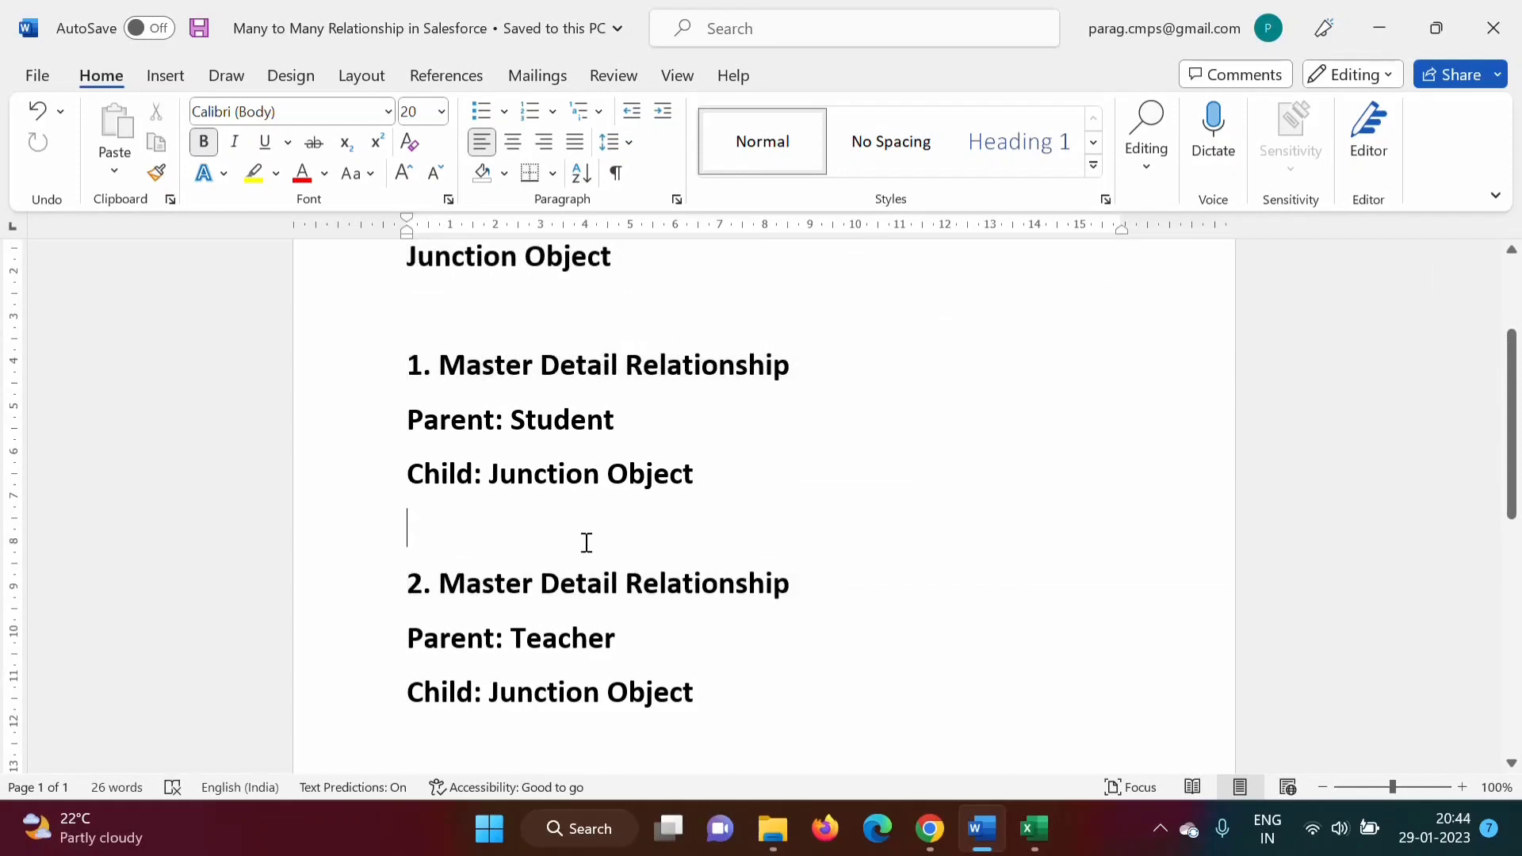
left_click_drag(490, 474, 683, 474)
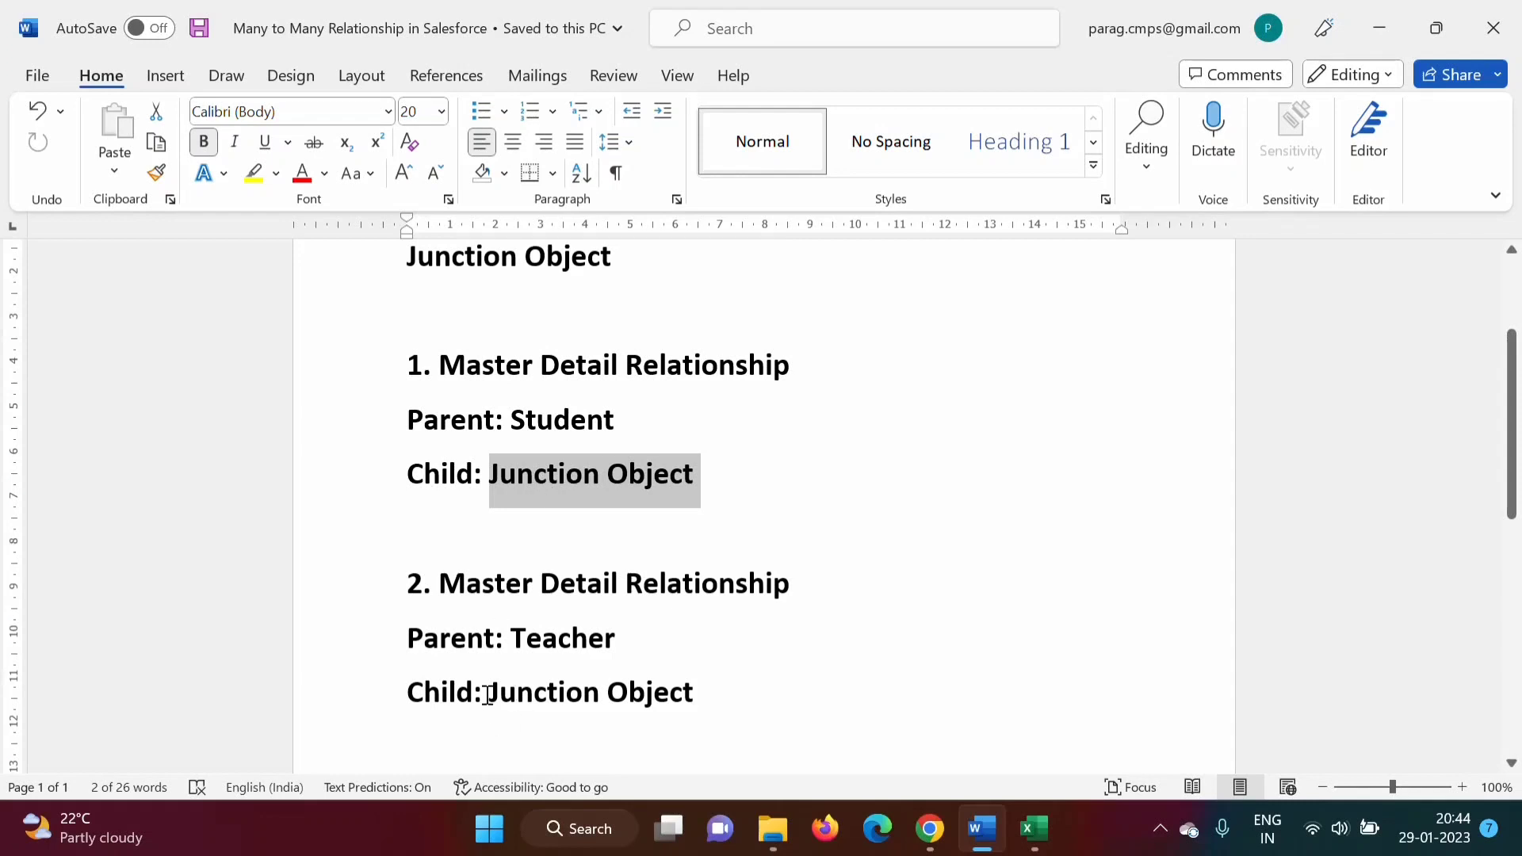
left_click_drag(476, 695, 585, 729)
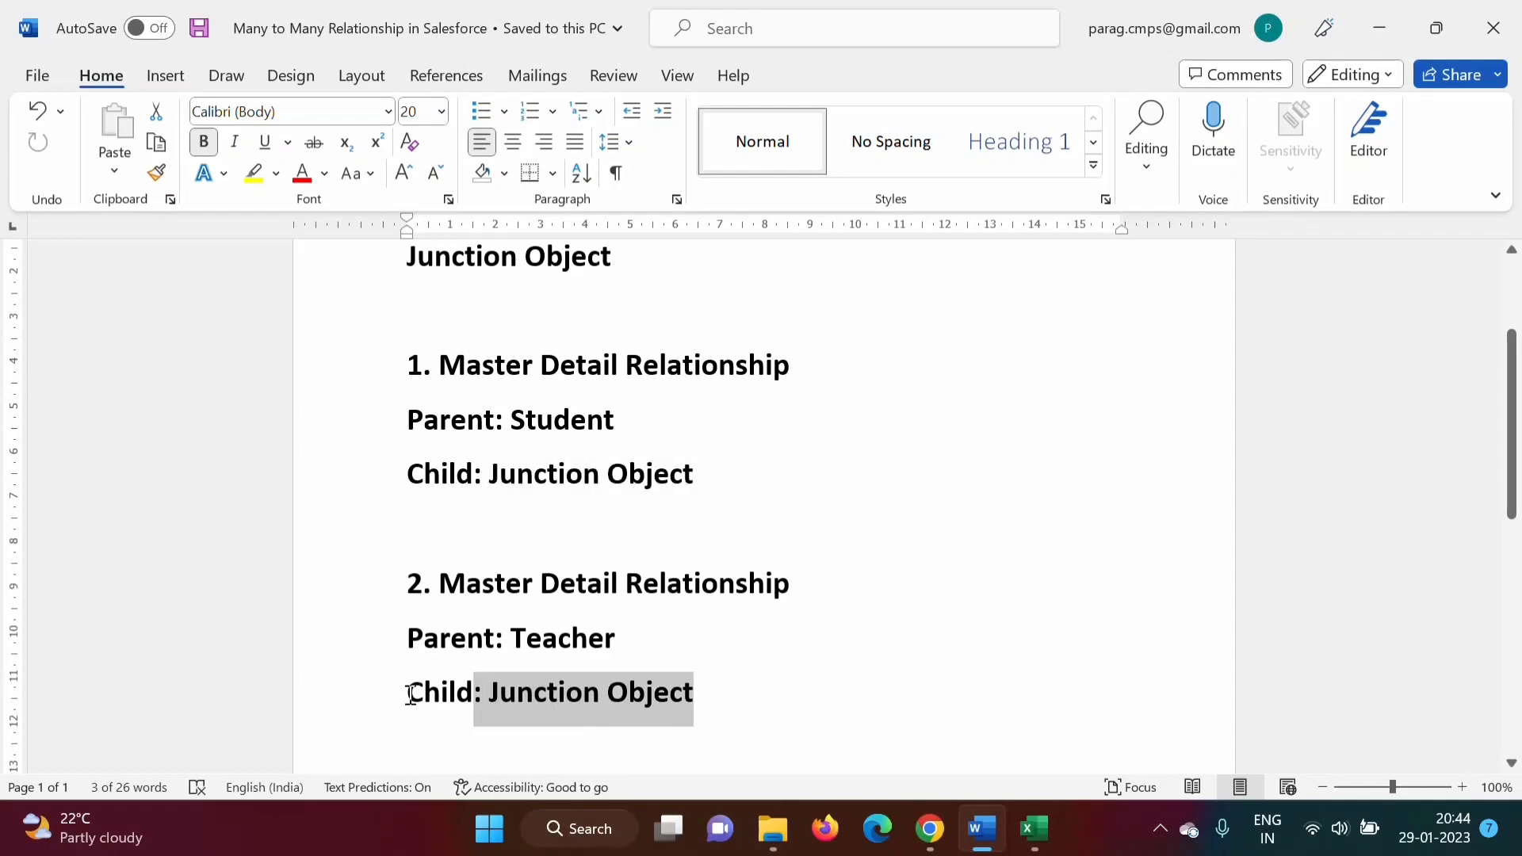
left_click(504, 413)
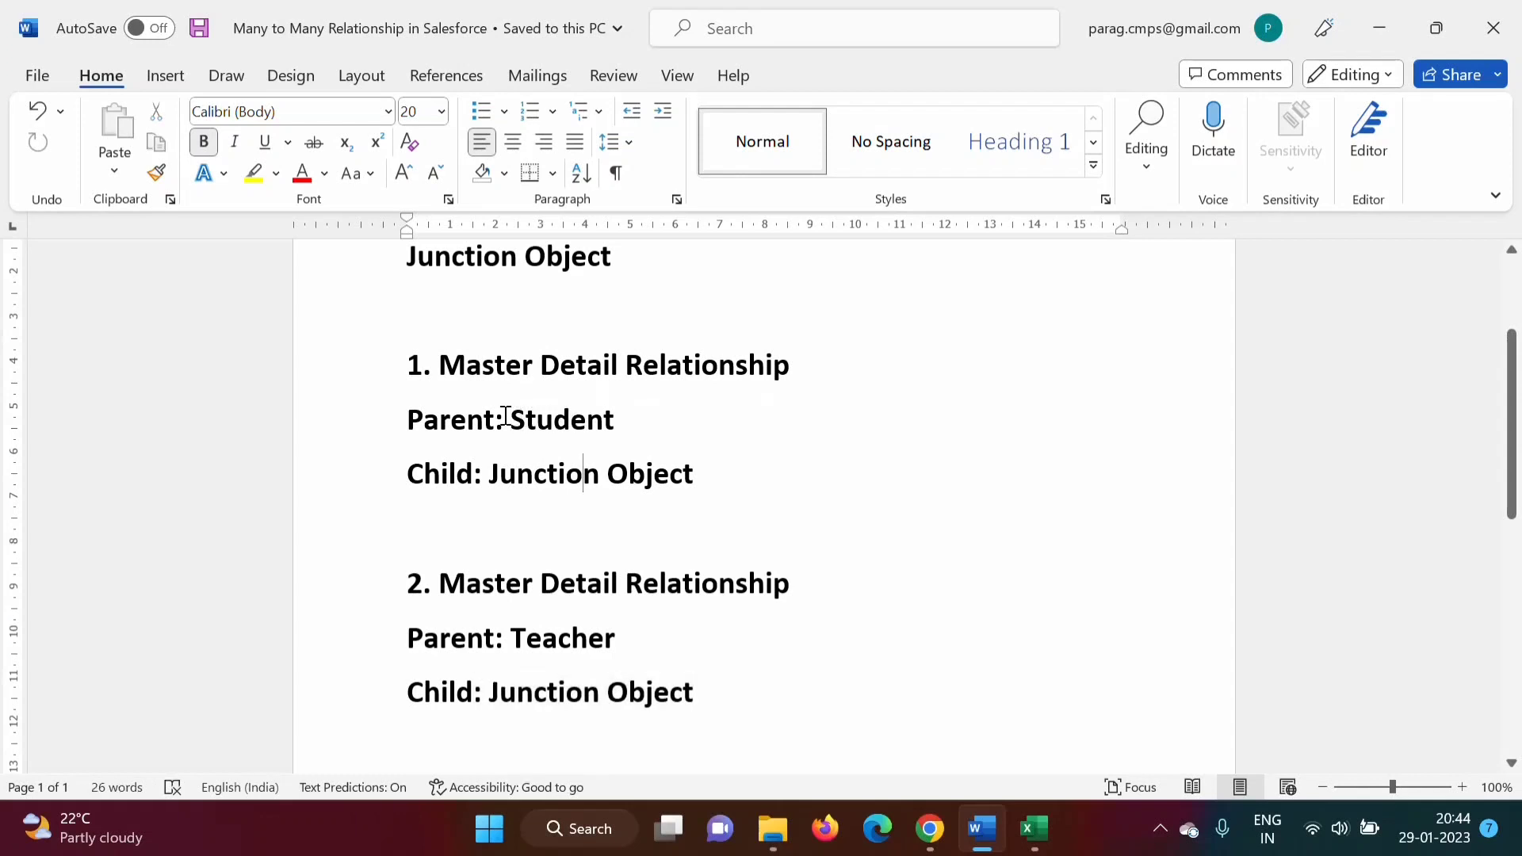
left_click_drag(506, 416, 624, 421)
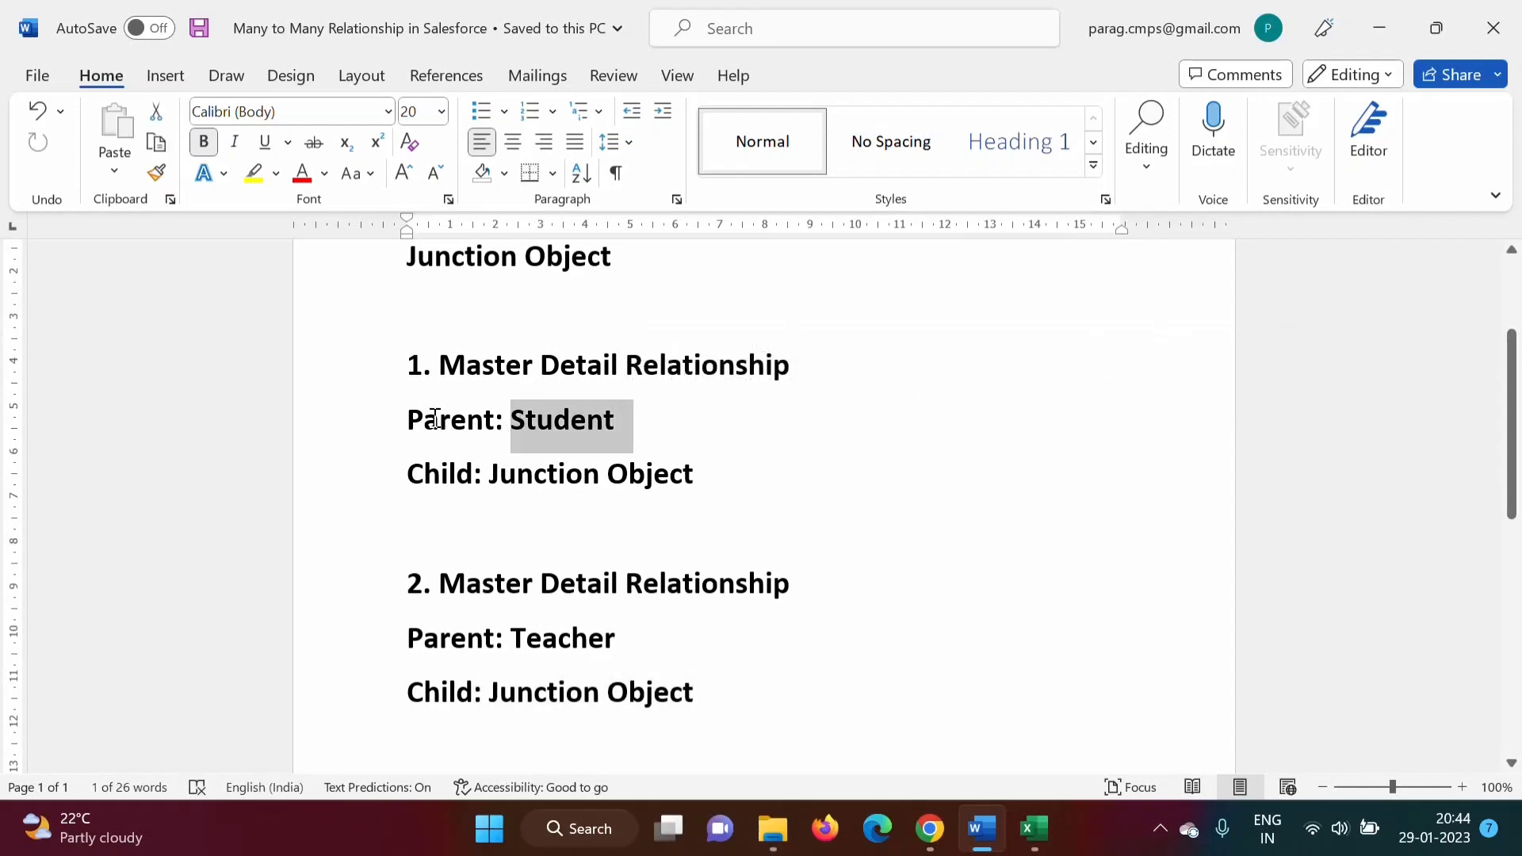
left_click_drag(410, 418, 484, 437)
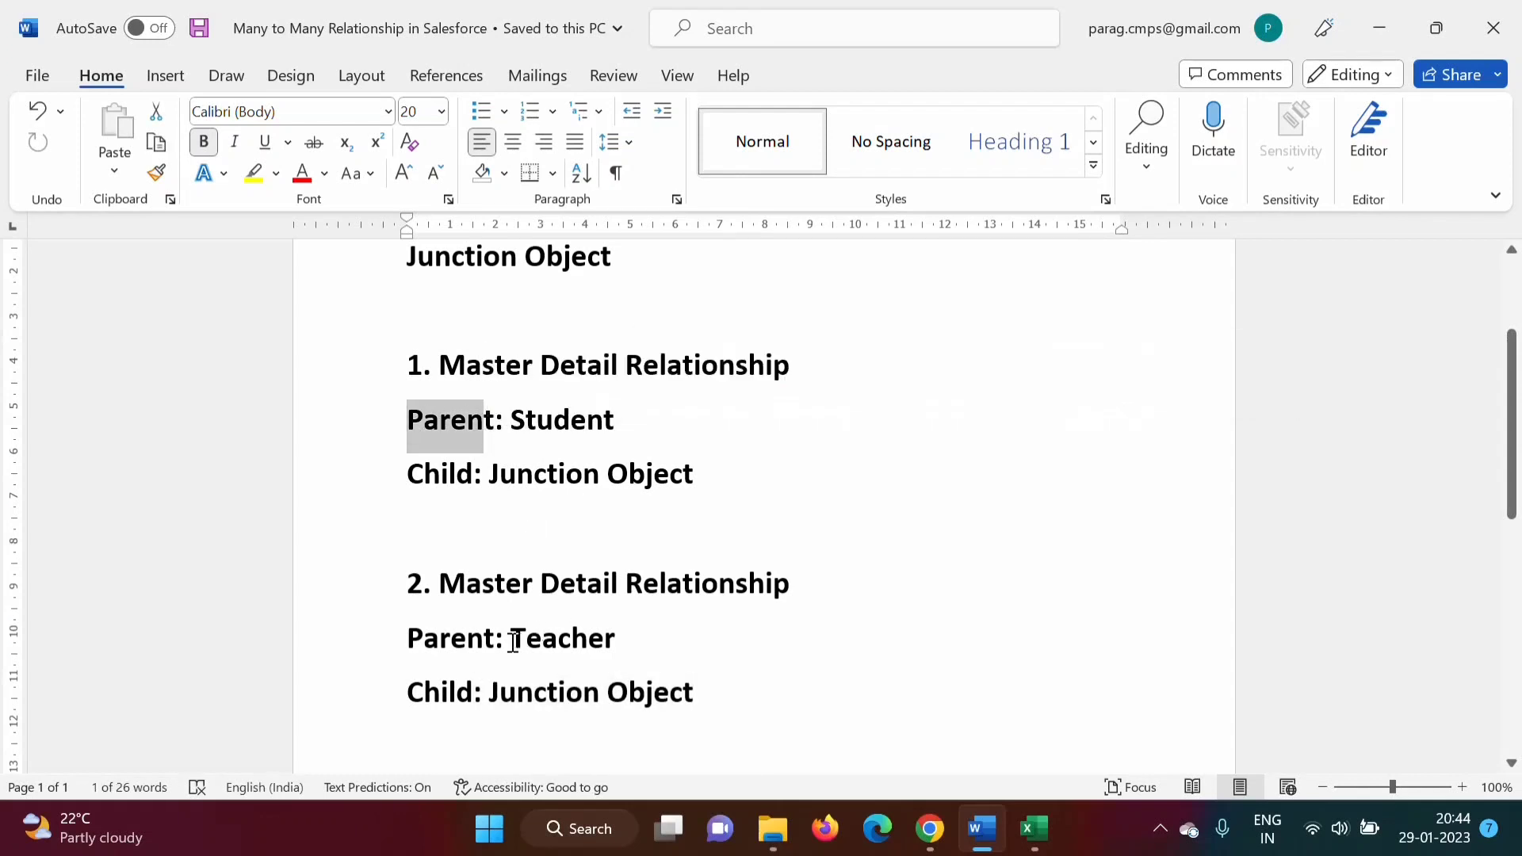
left_click_drag(511, 641, 621, 635)
left_click_drag(411, 635, 486, 637)
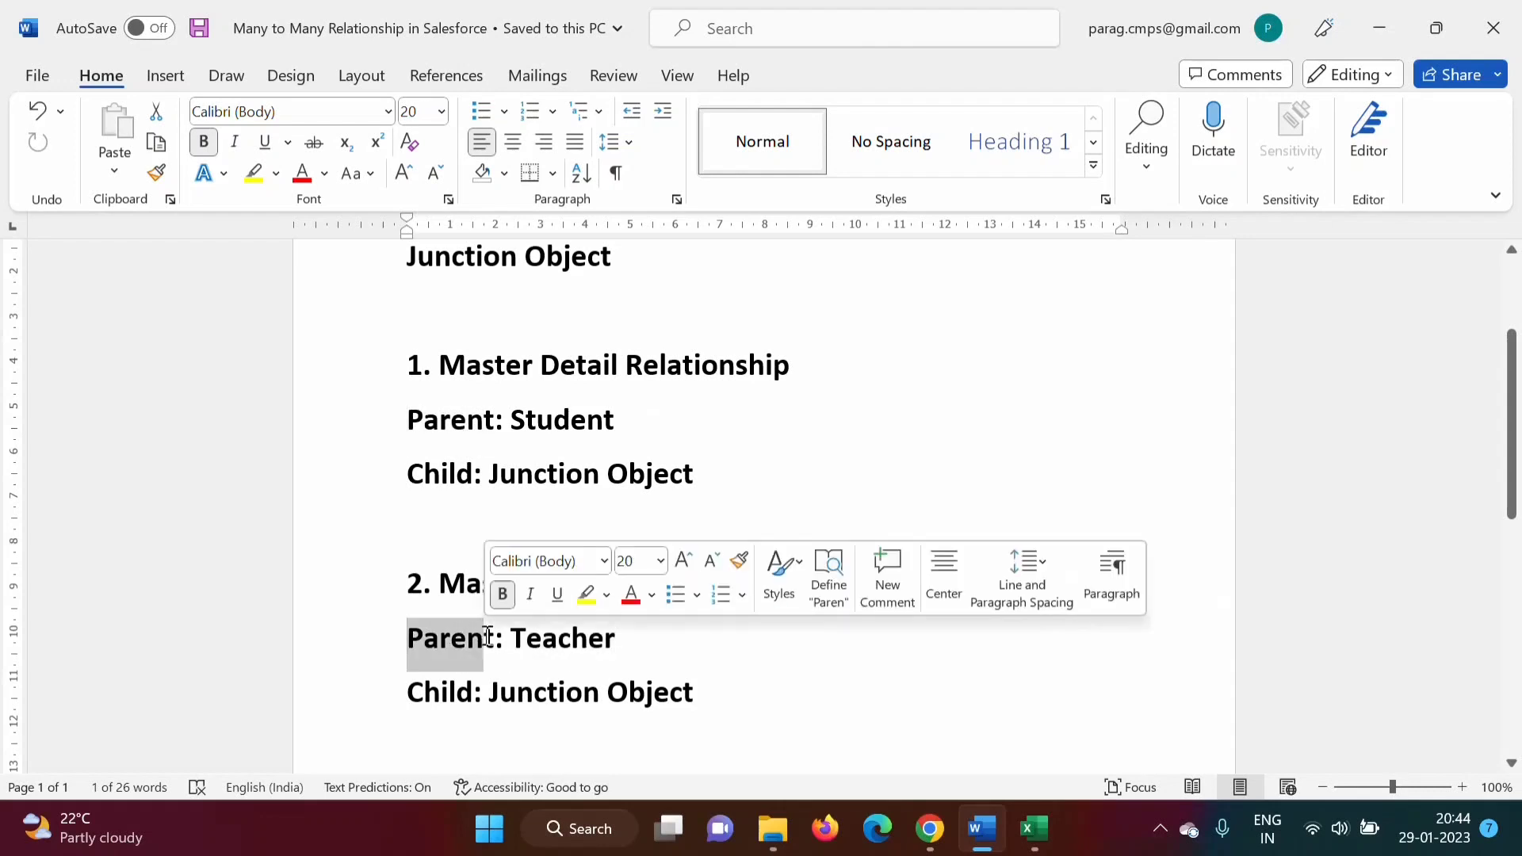
left_click(631, 718)
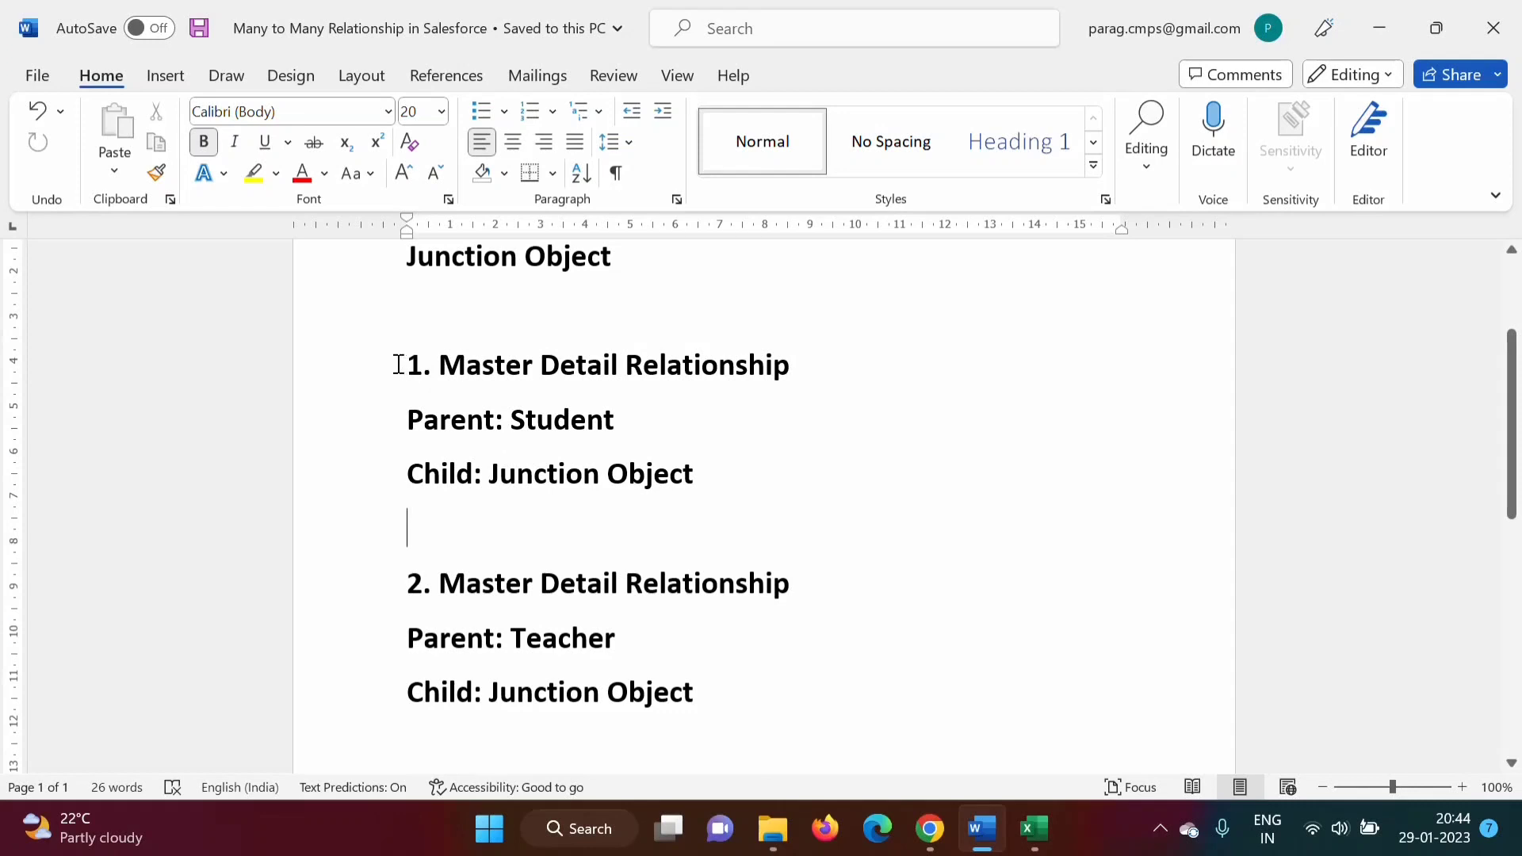
left_click_drag(395, 362, 707, 358)
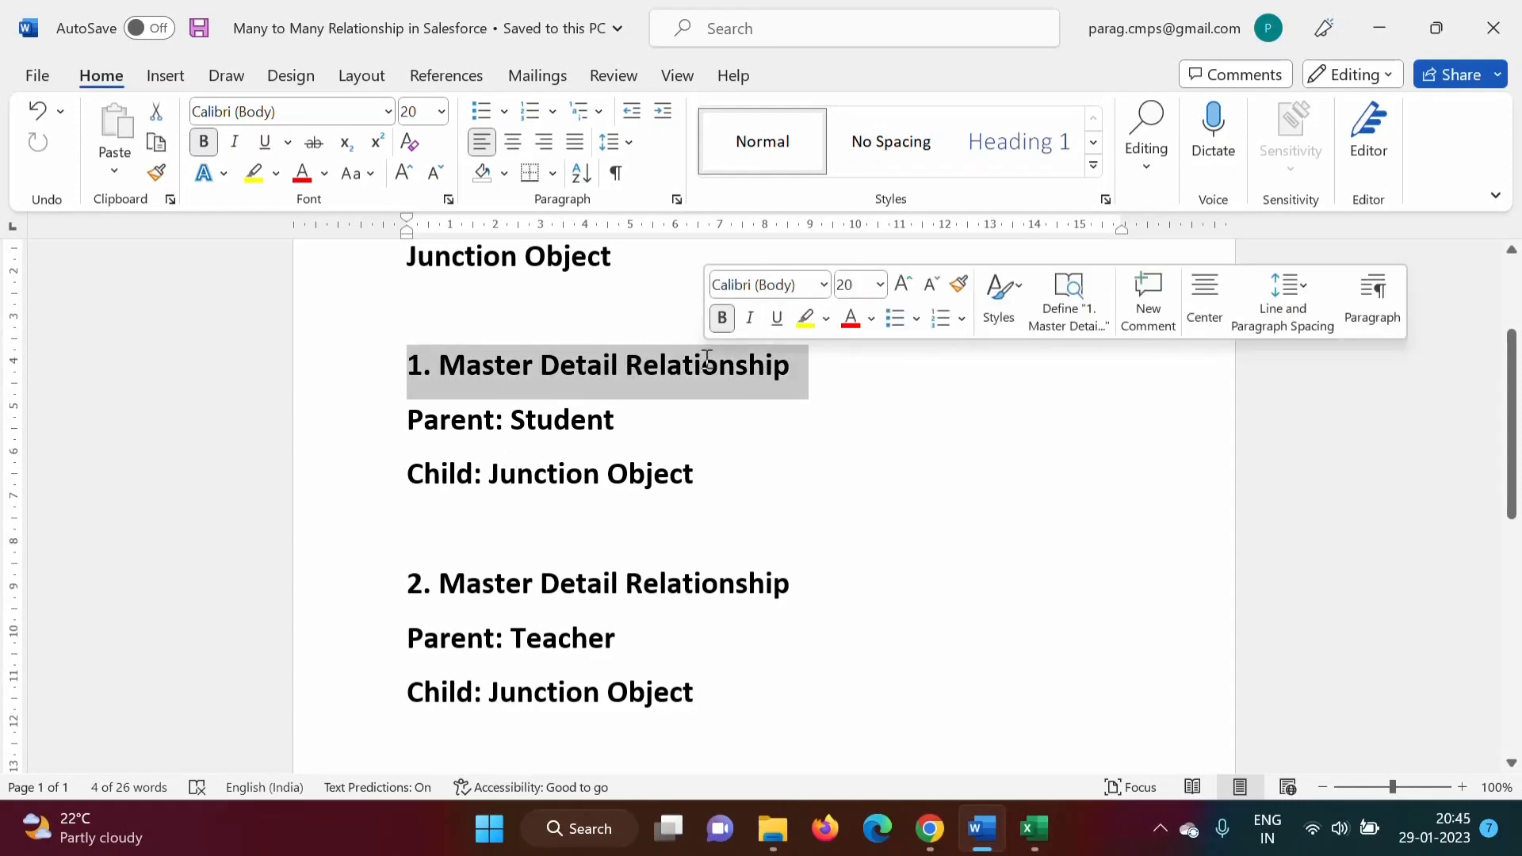
left_click_drag(413, 474, 717, 476)
left_click_drag(409, 690, 714, 691)
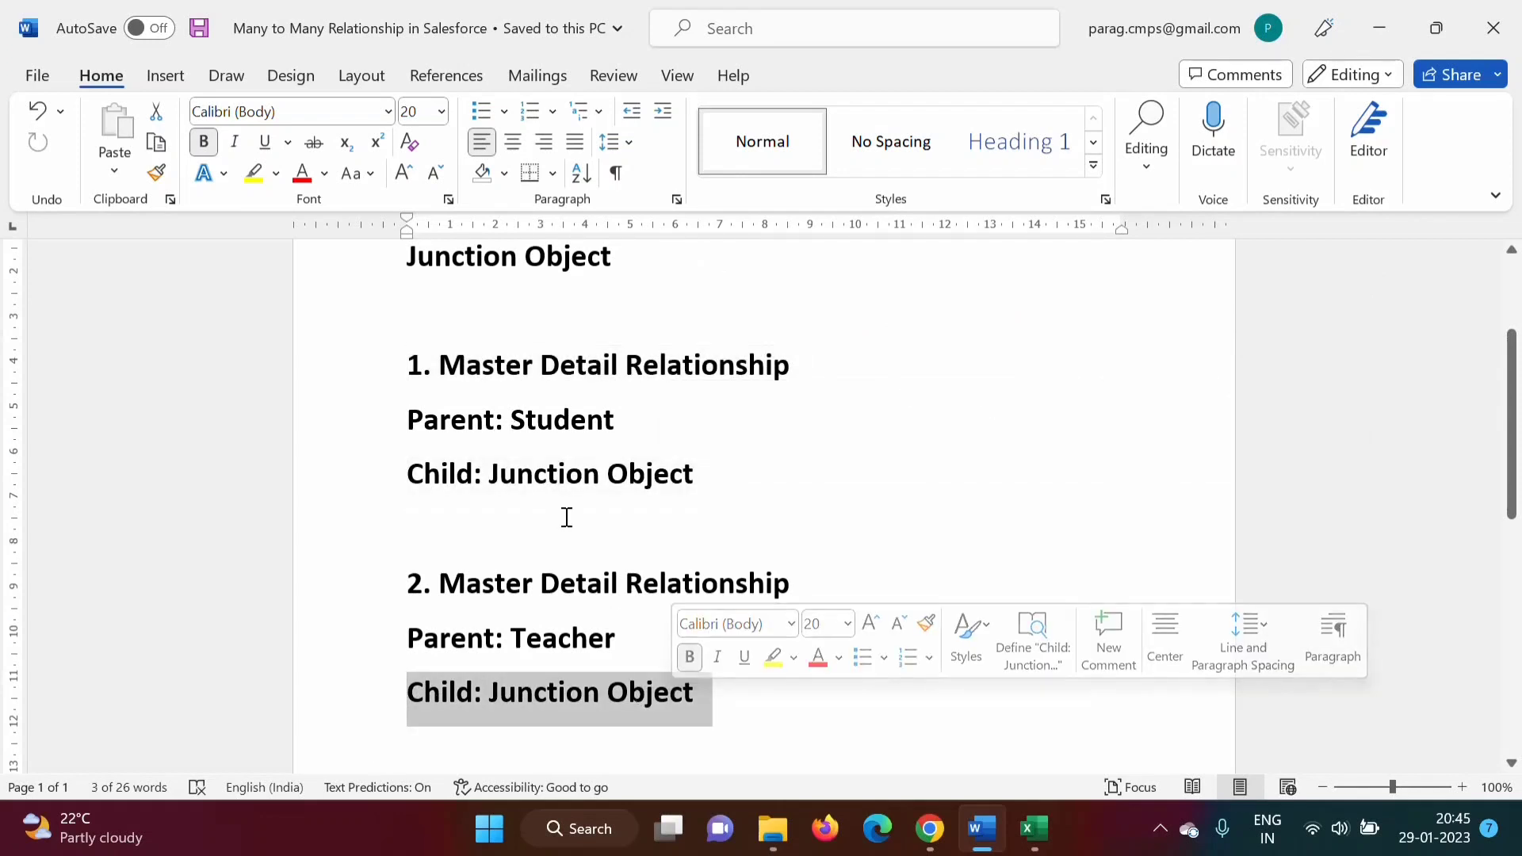
left_click_drag(511, 420, 615, 421)
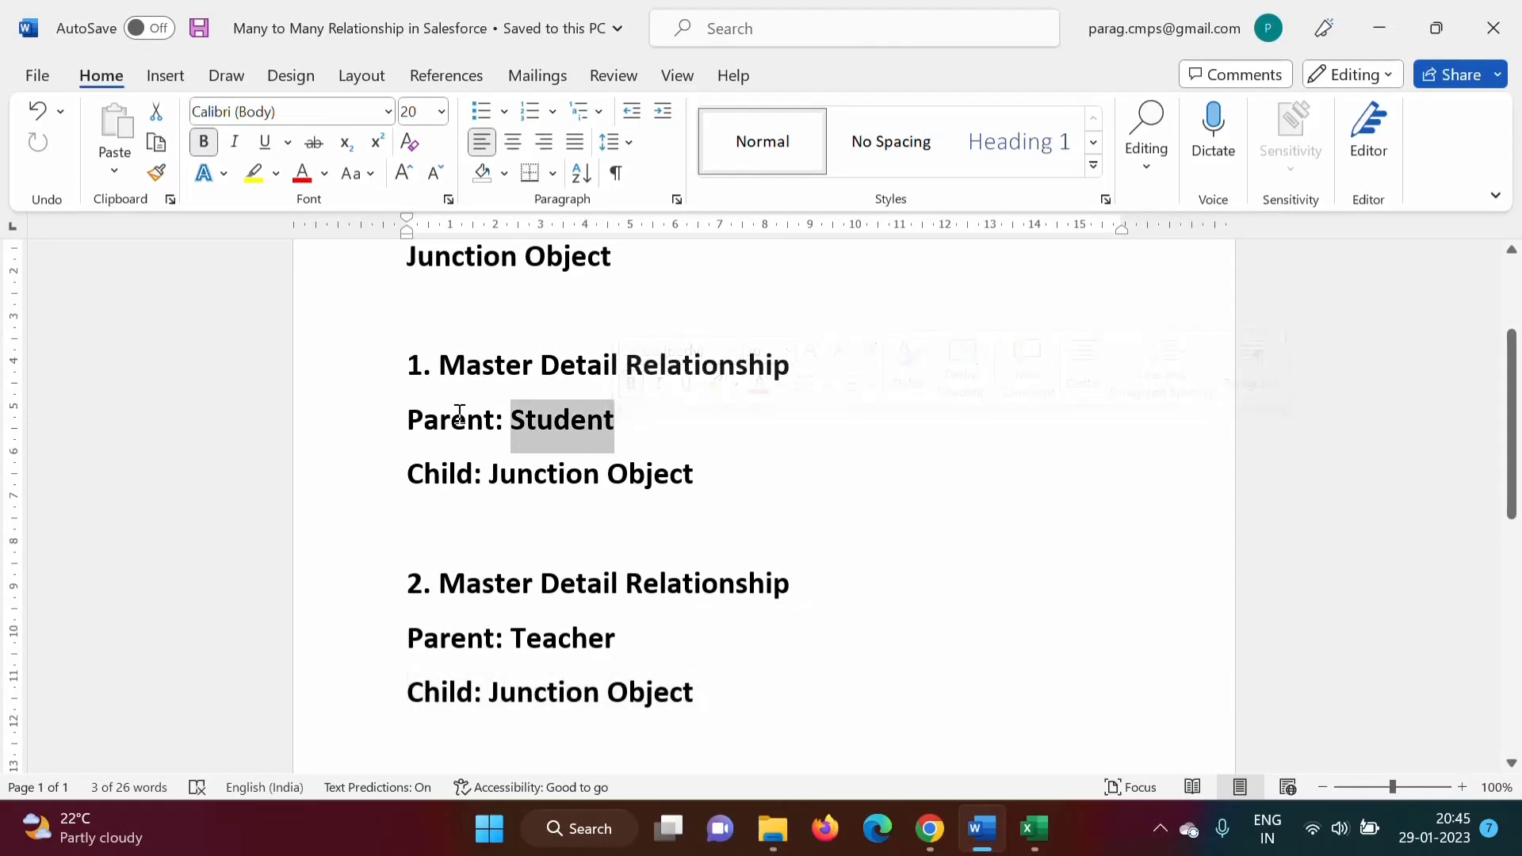
left_click_drag(512, 638, 619, 649)
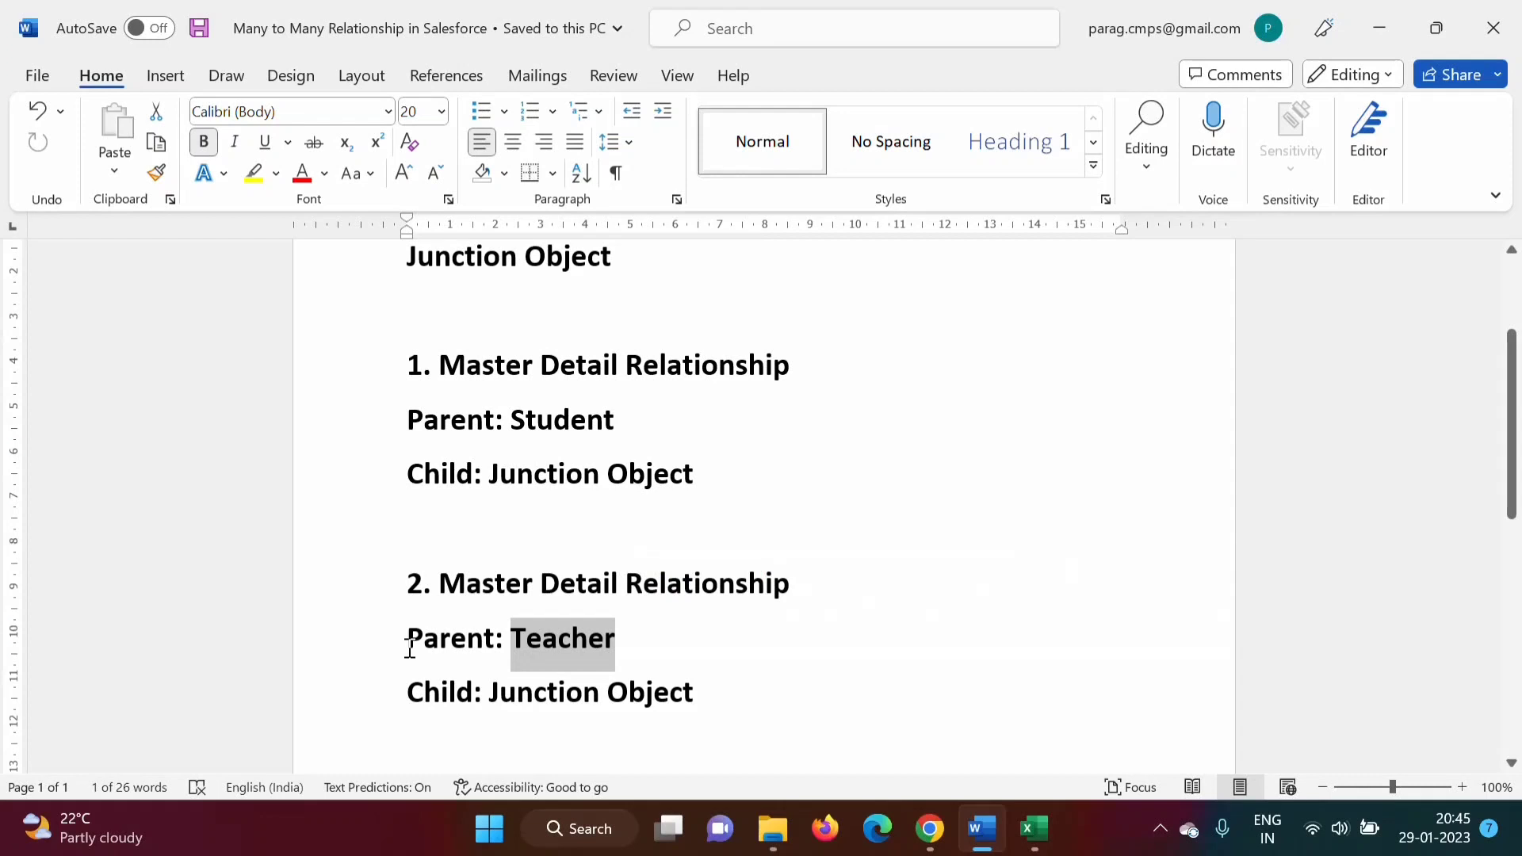
left_click_drag(410, 646, 527, 649)
From Salesforce Setup, search Quick Find for 'objects' and open the Custom Objects list
left_click(742, 697)
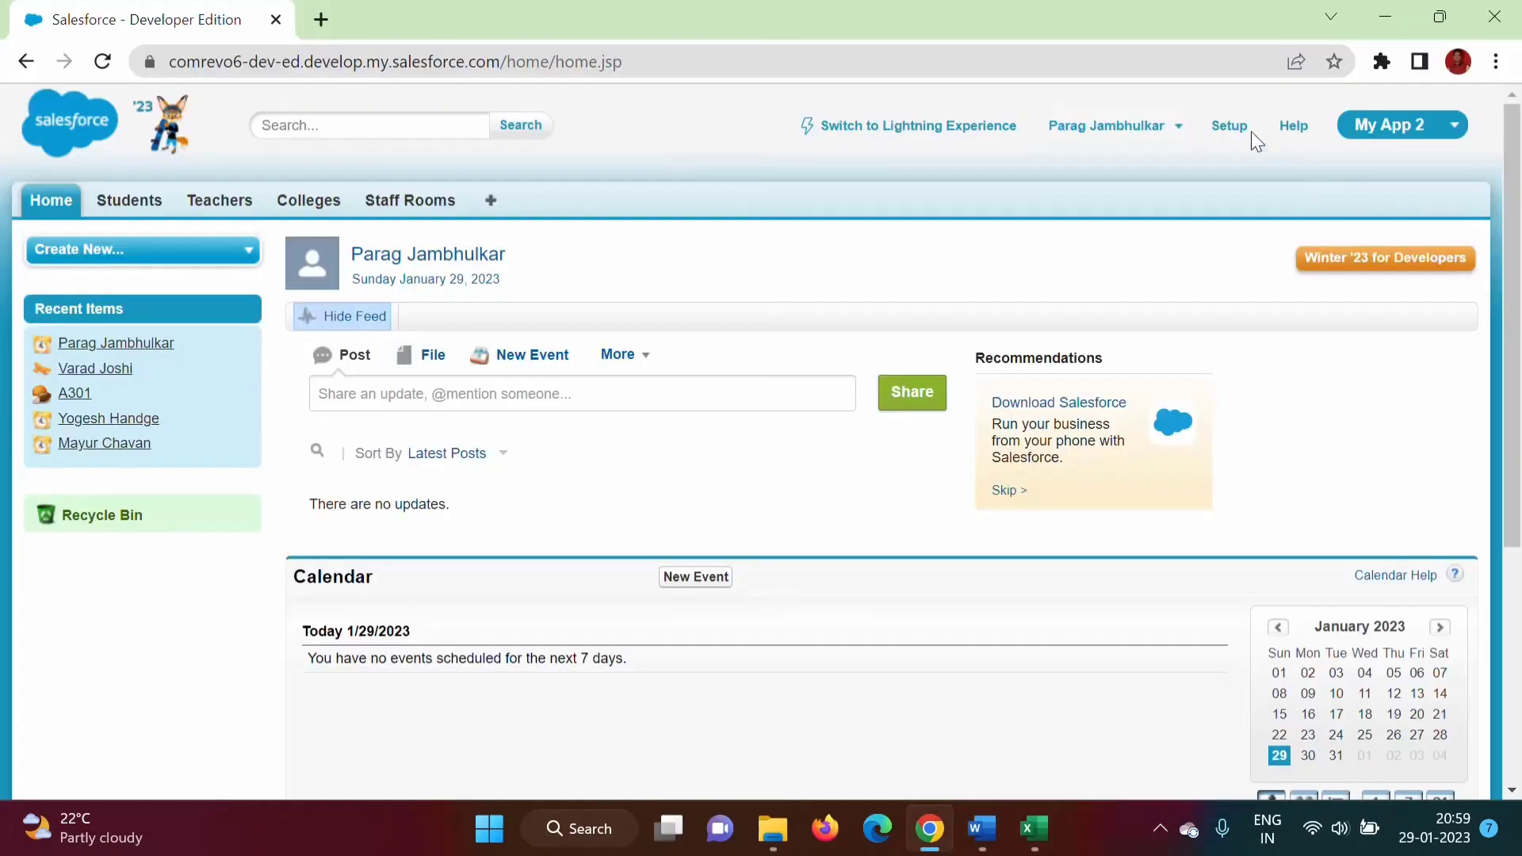
left_click(1229, 132)
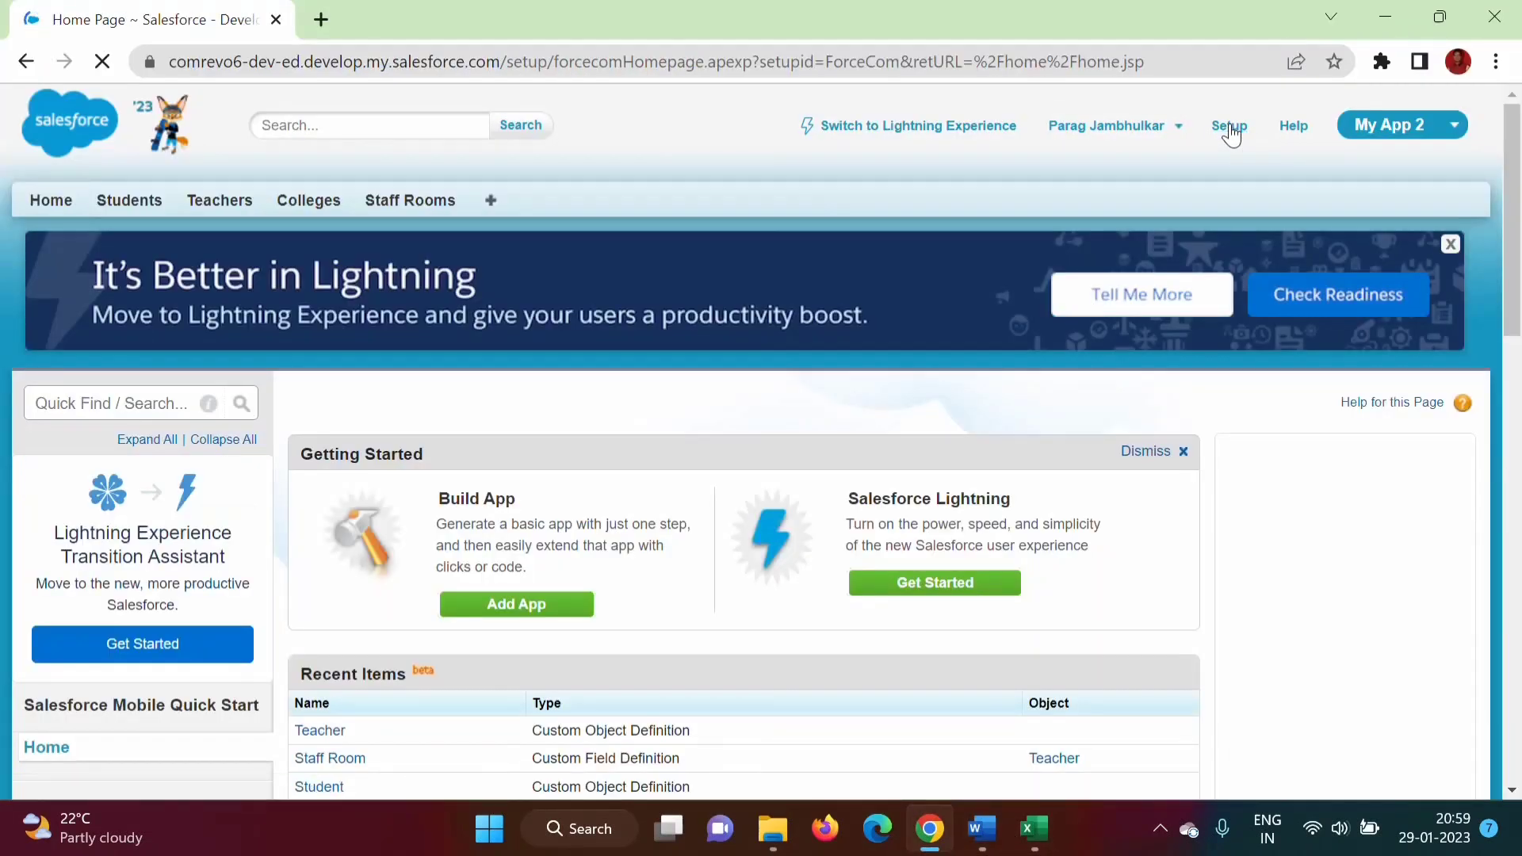
left_click(66, 402)
type("objects")
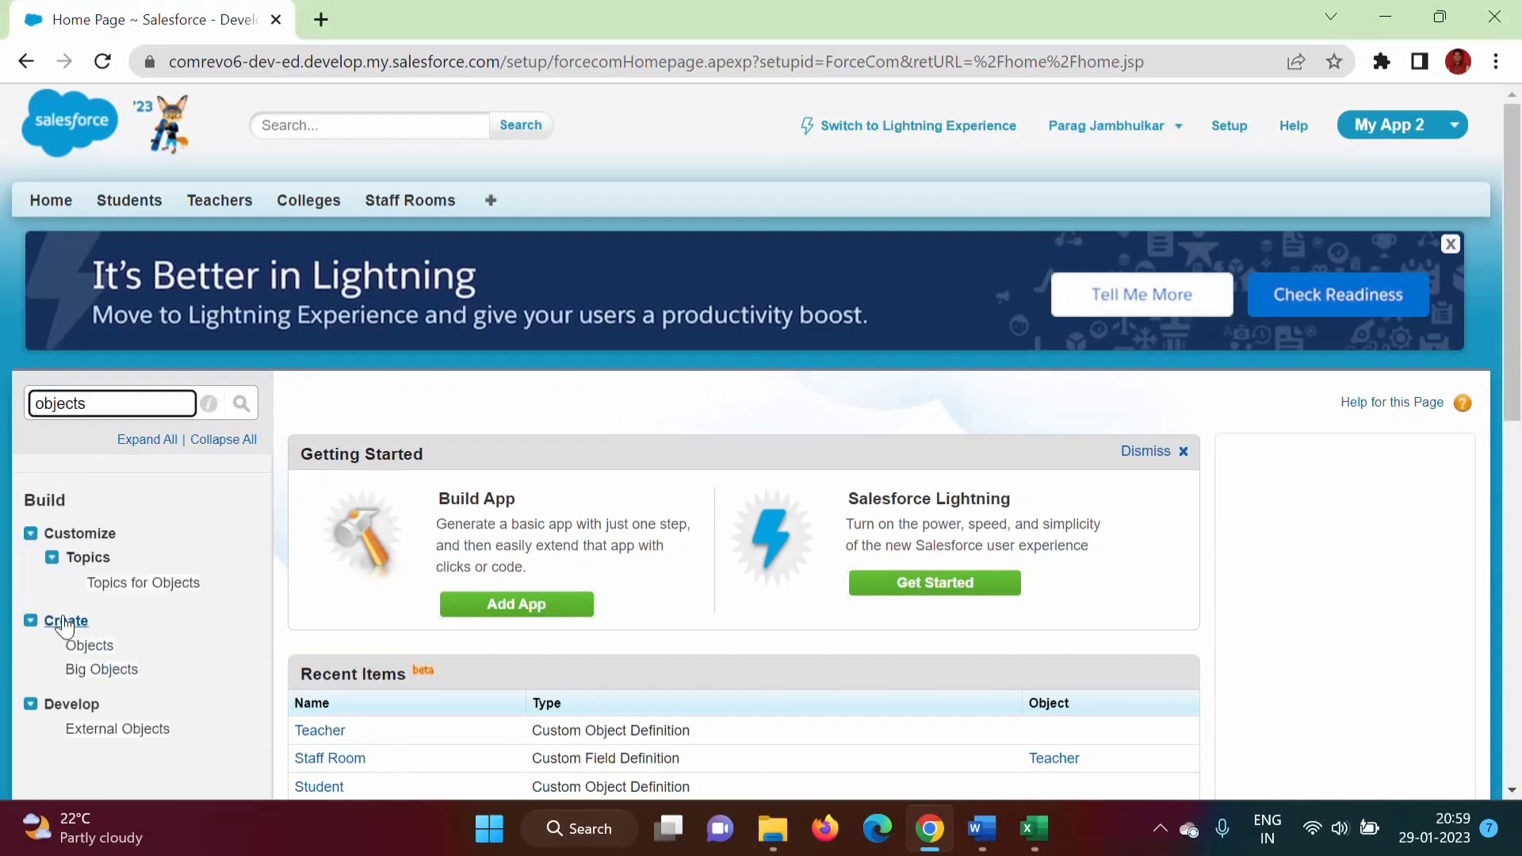
left_click(90, 648)
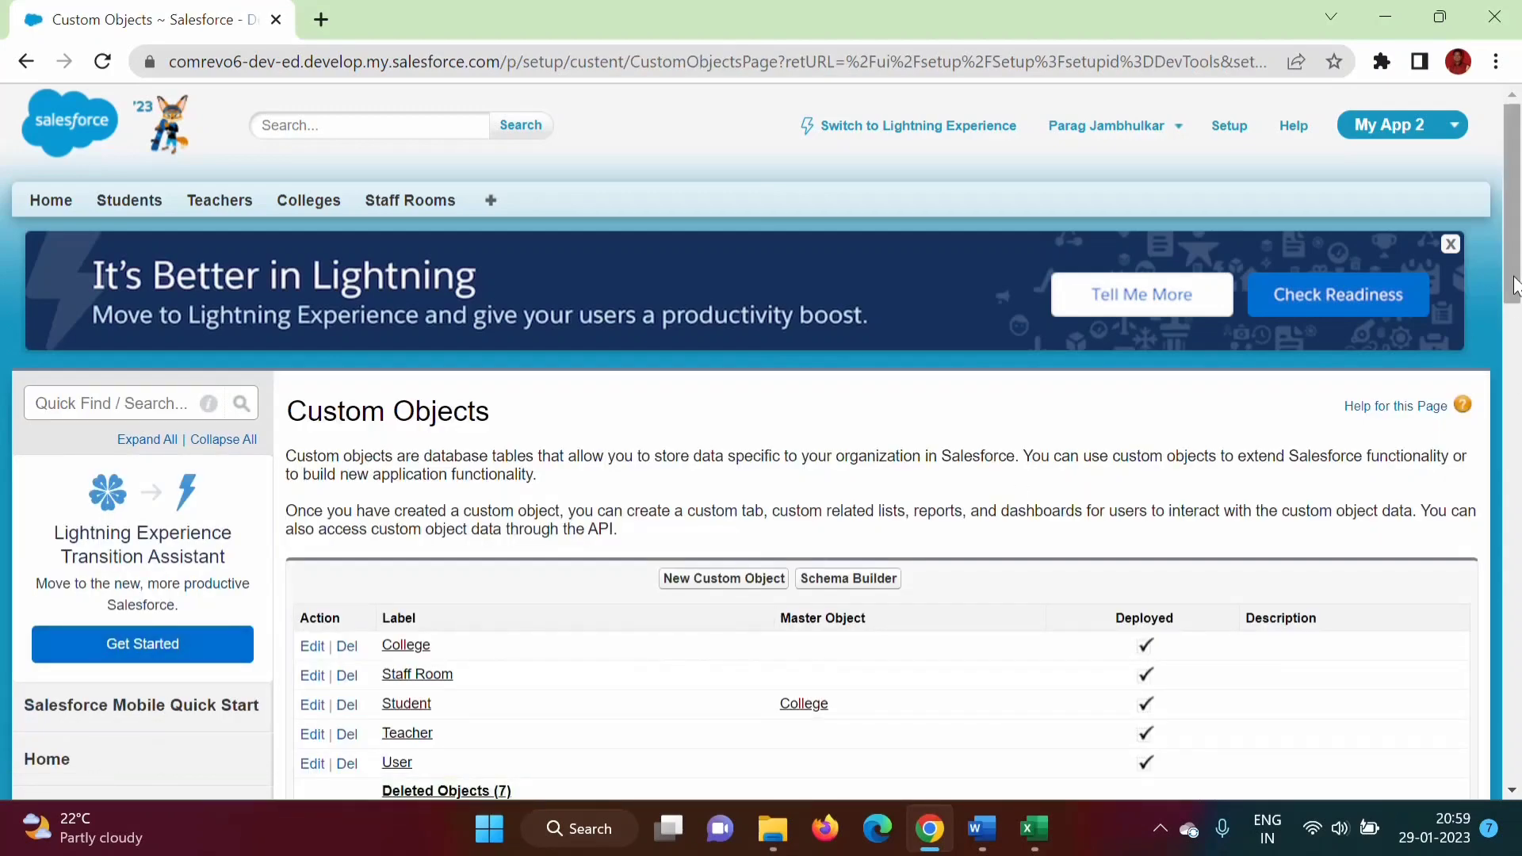
scroll(1514, 286, "down", 3)
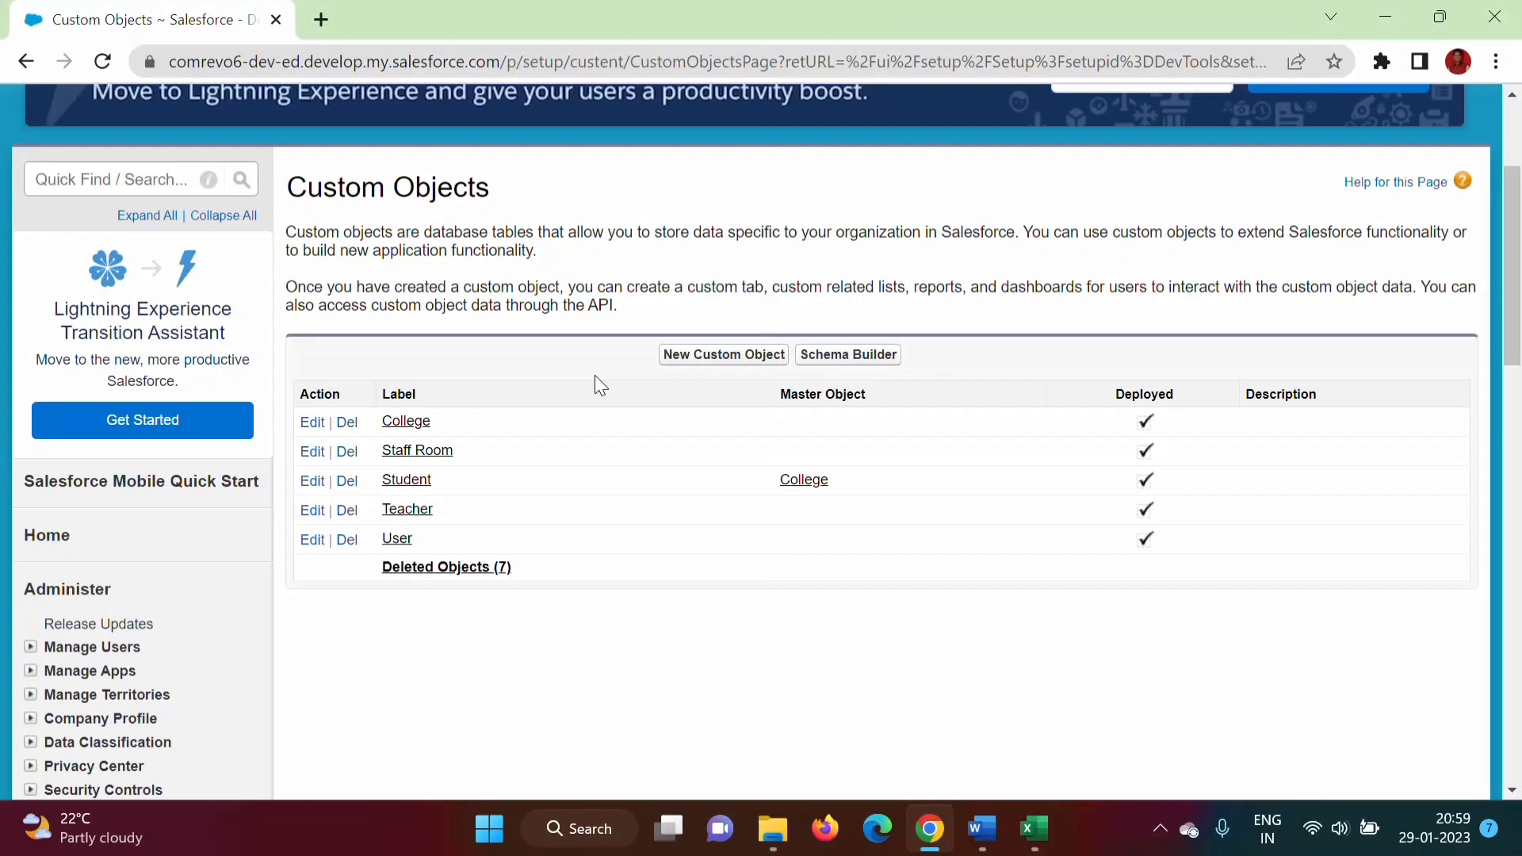
Create a new custom object with Label and Plural Label 'Student Teacher', object name Student_Teacher
left_click(720, 367)
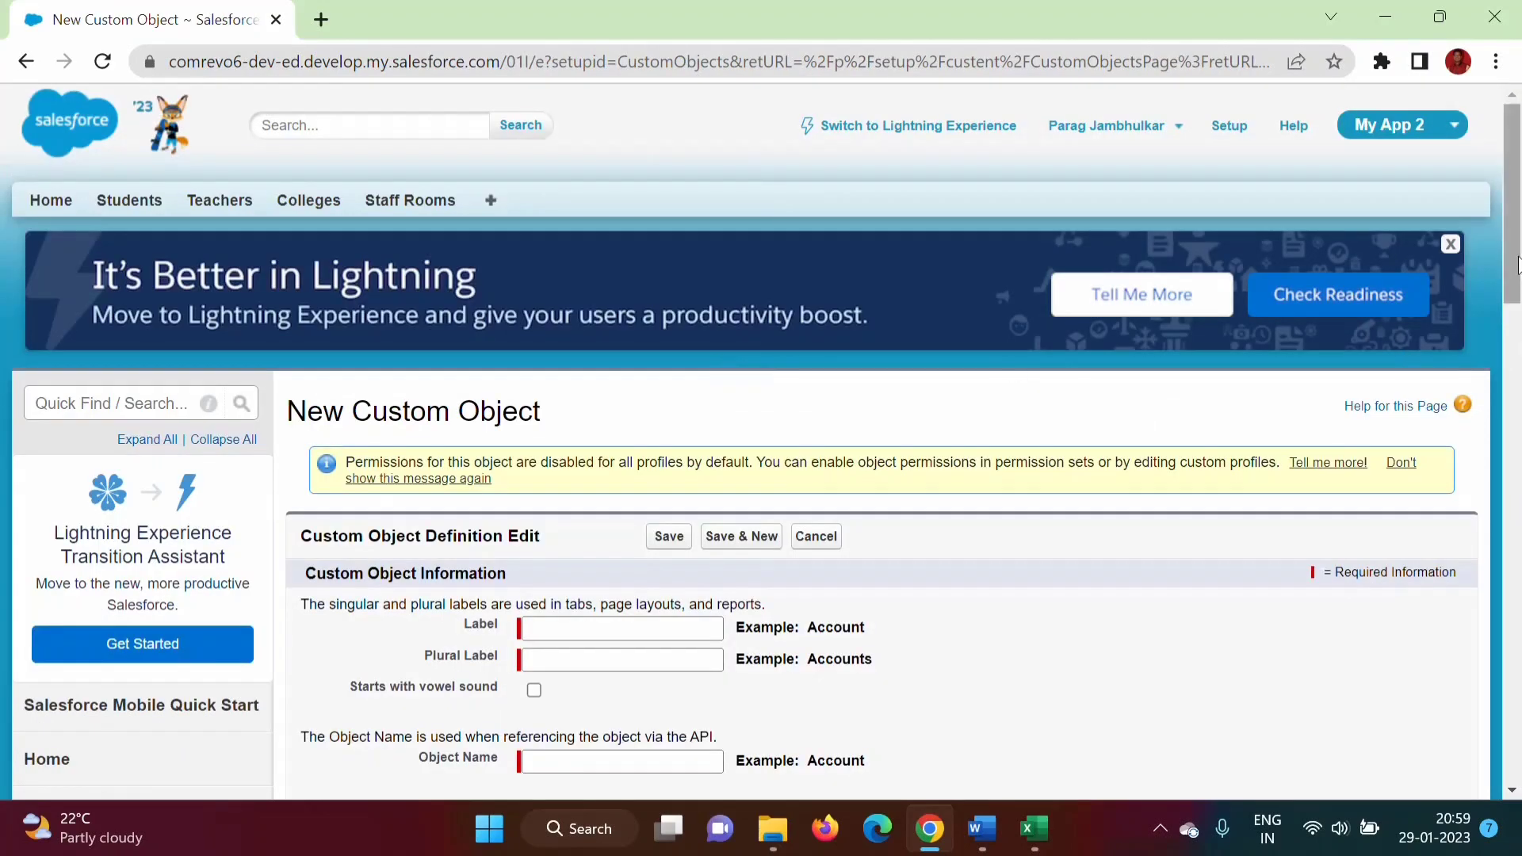
scroll(1516, 266, "down", 4)
left_click(568, 270)
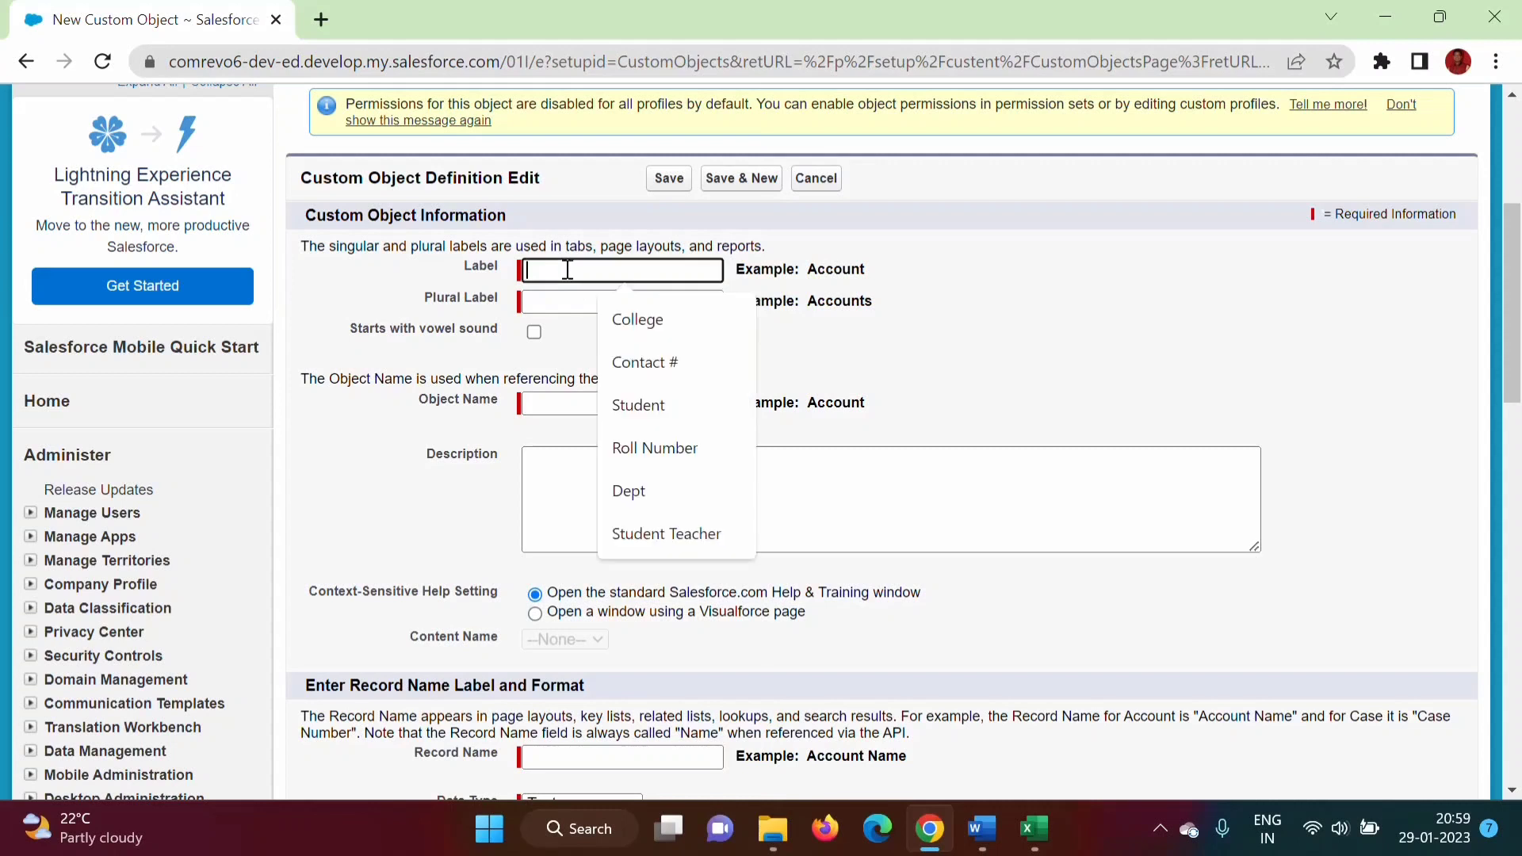
left_click(666, 534)
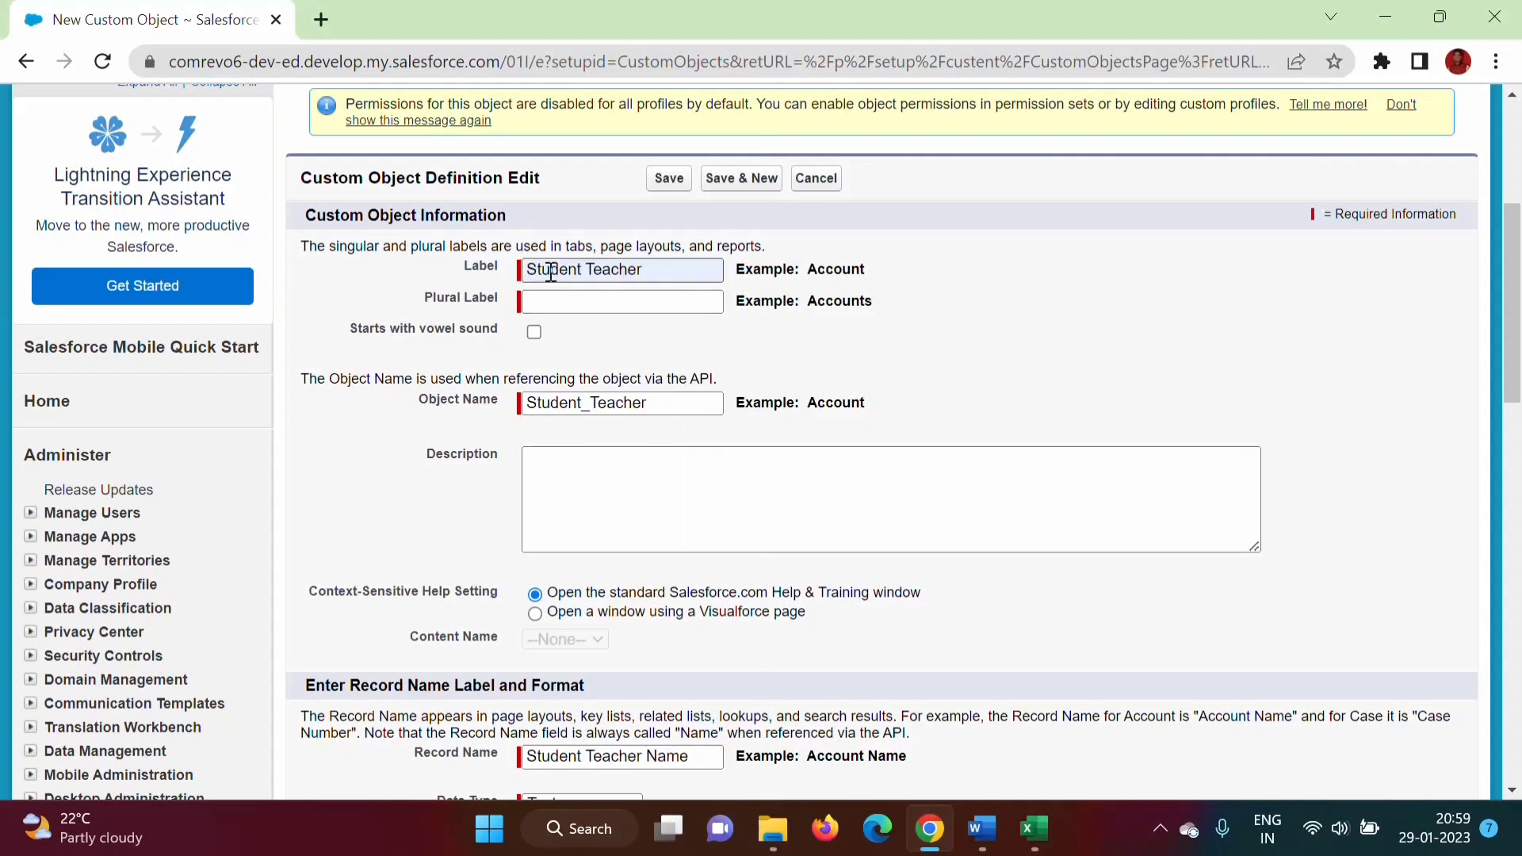
left_click_drag(672, 270, 509, 269)
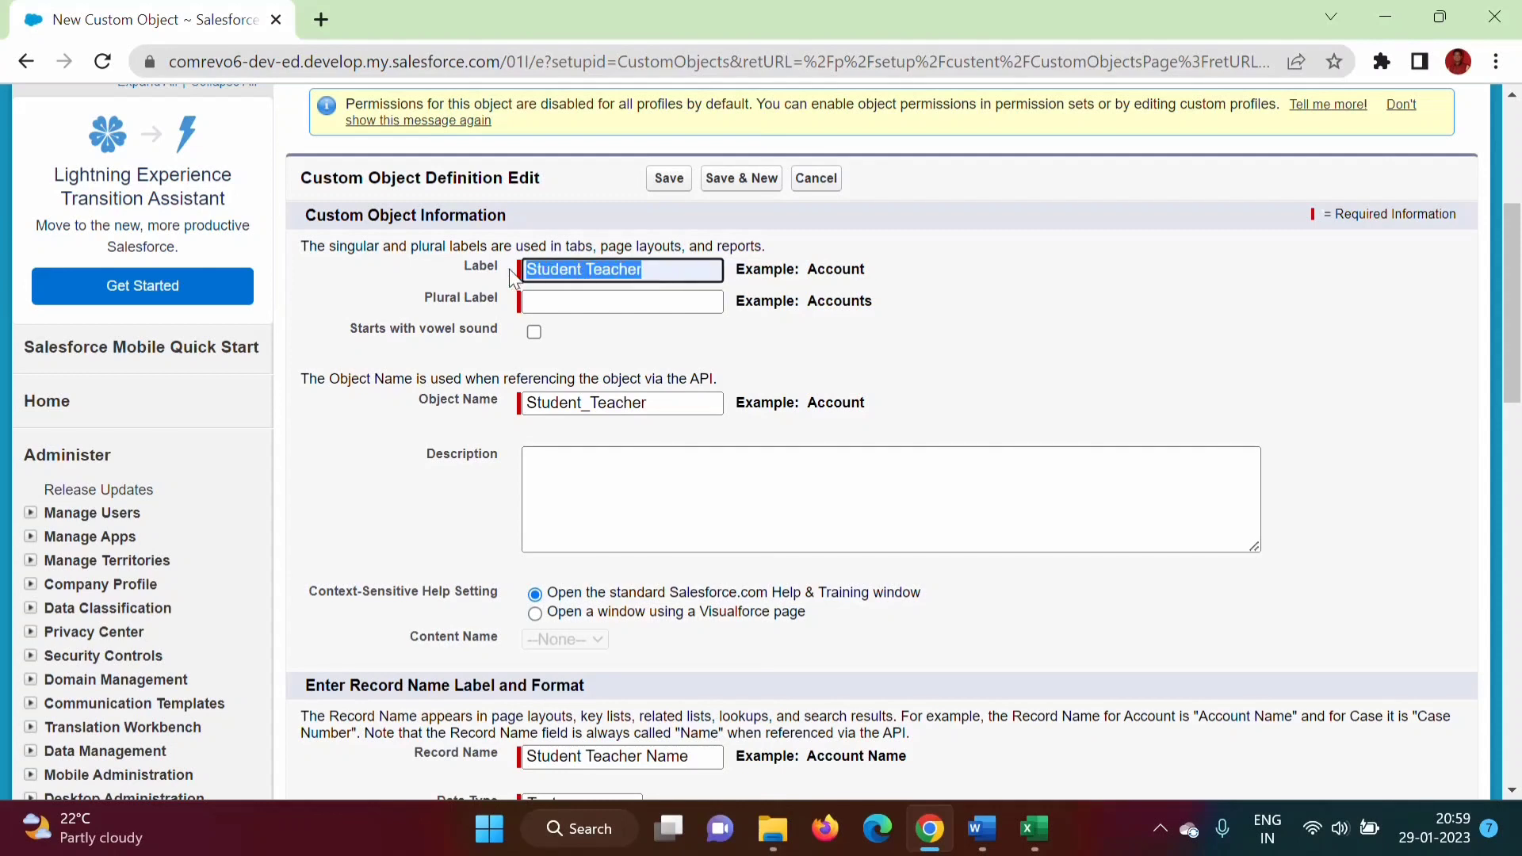
left_click(584, 302)
left_click(705, 427)
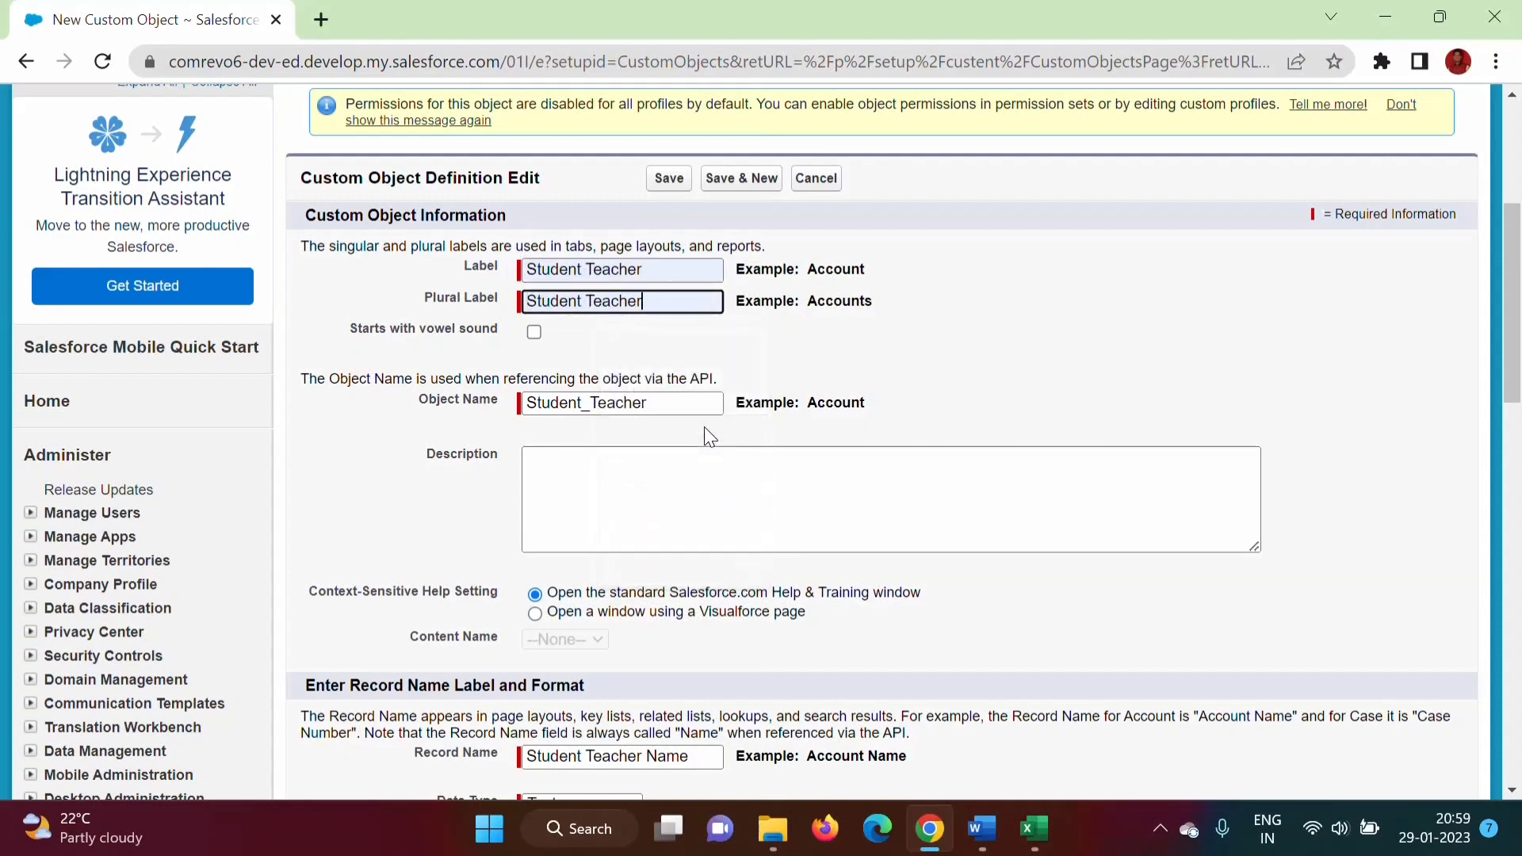
left_click_drag(1516, 313, 1516, 414)
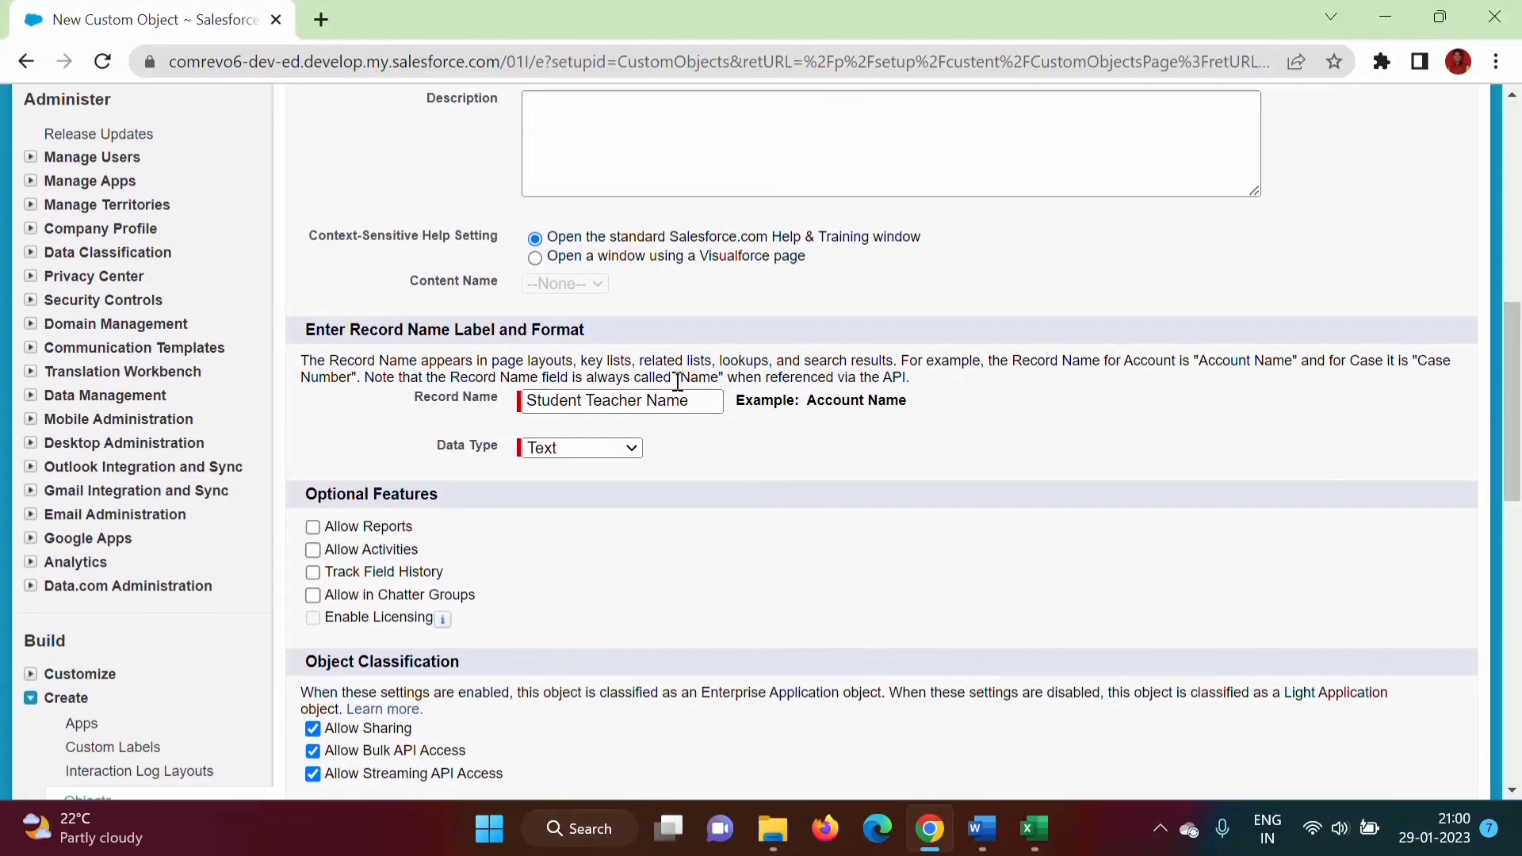
left_click(698, 400)
Set the Student Teacher Name record name's data type to Auto Number
left_click(528, 401)
left_click_drag(528, 400, 695, 387)
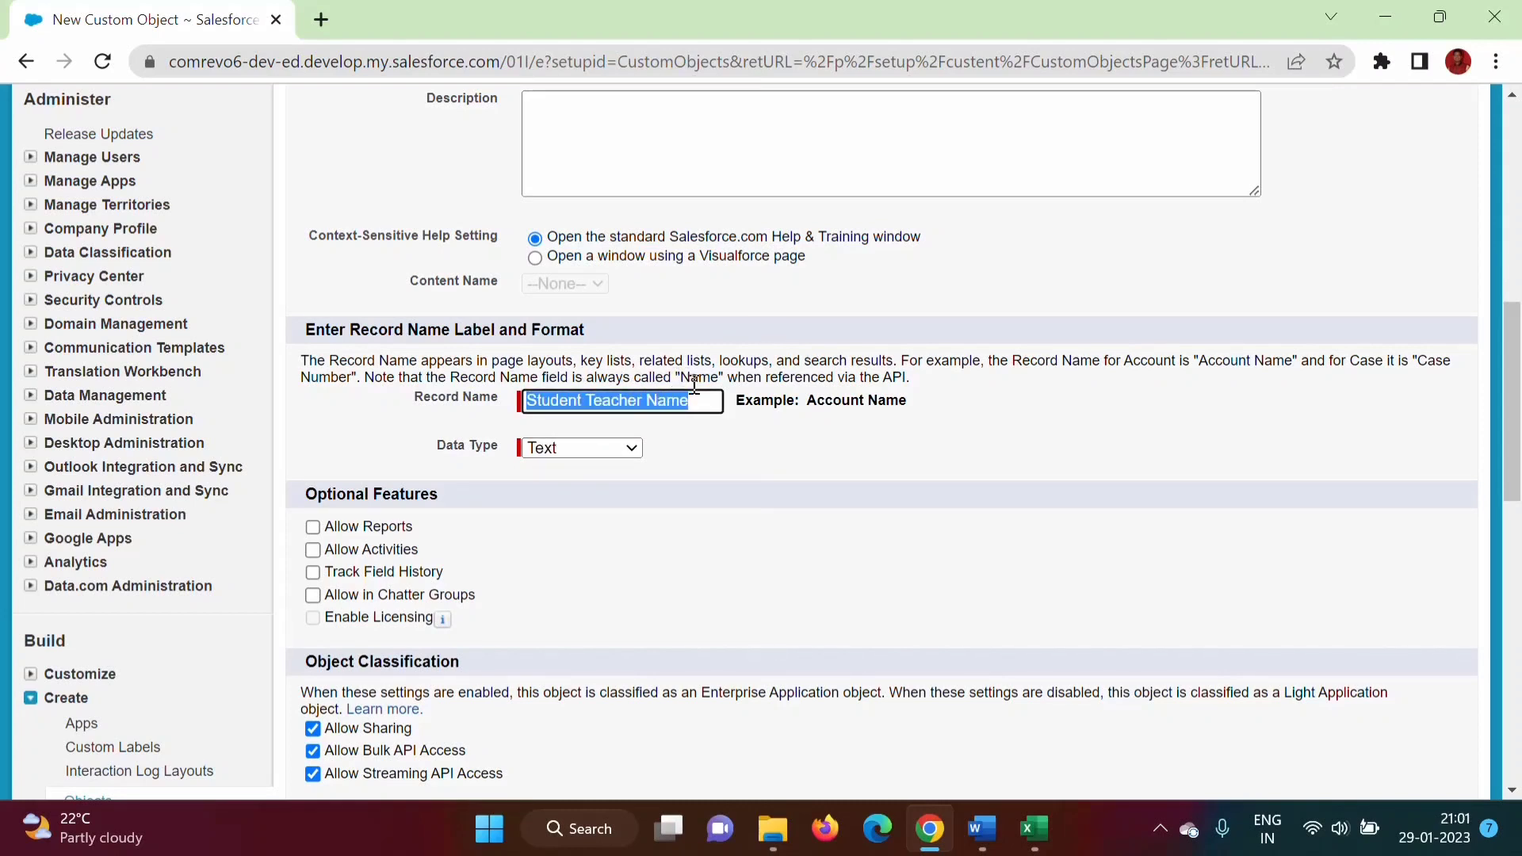
left_click(634, 424)
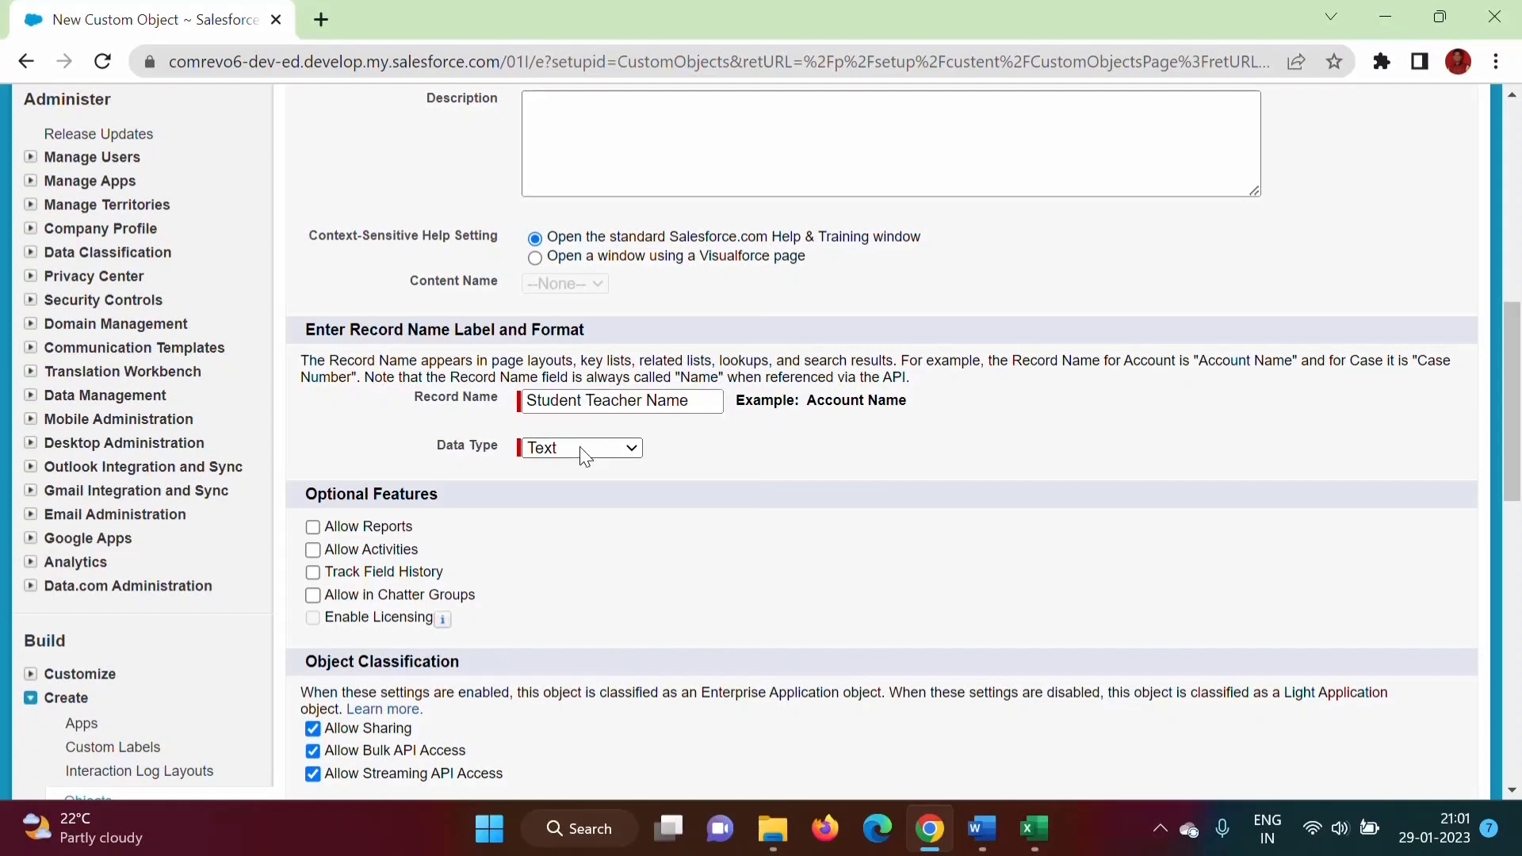
left_click(581, 448)
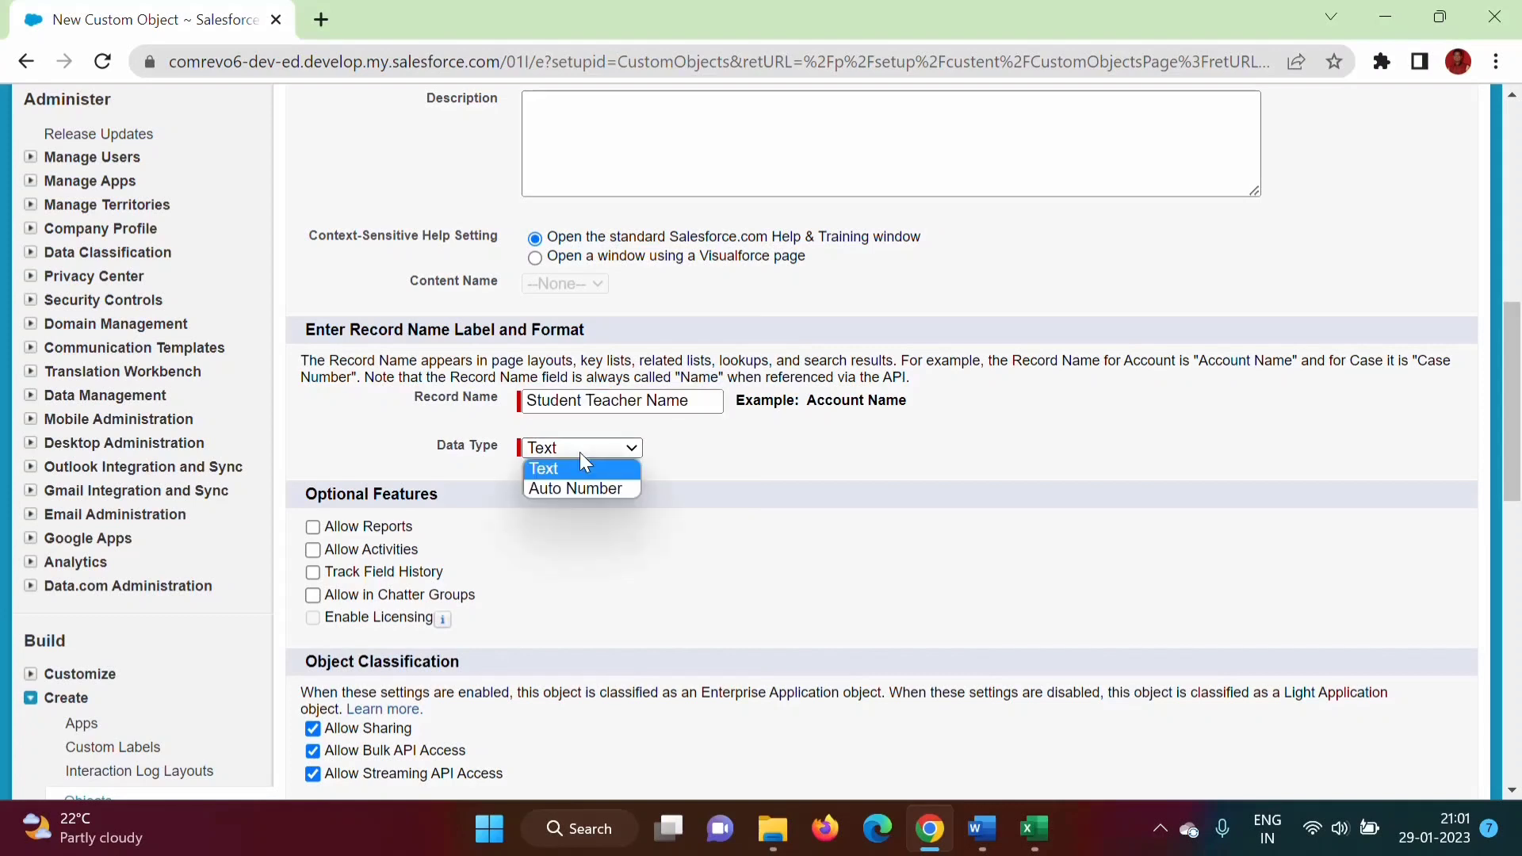
left_click(577, 489)
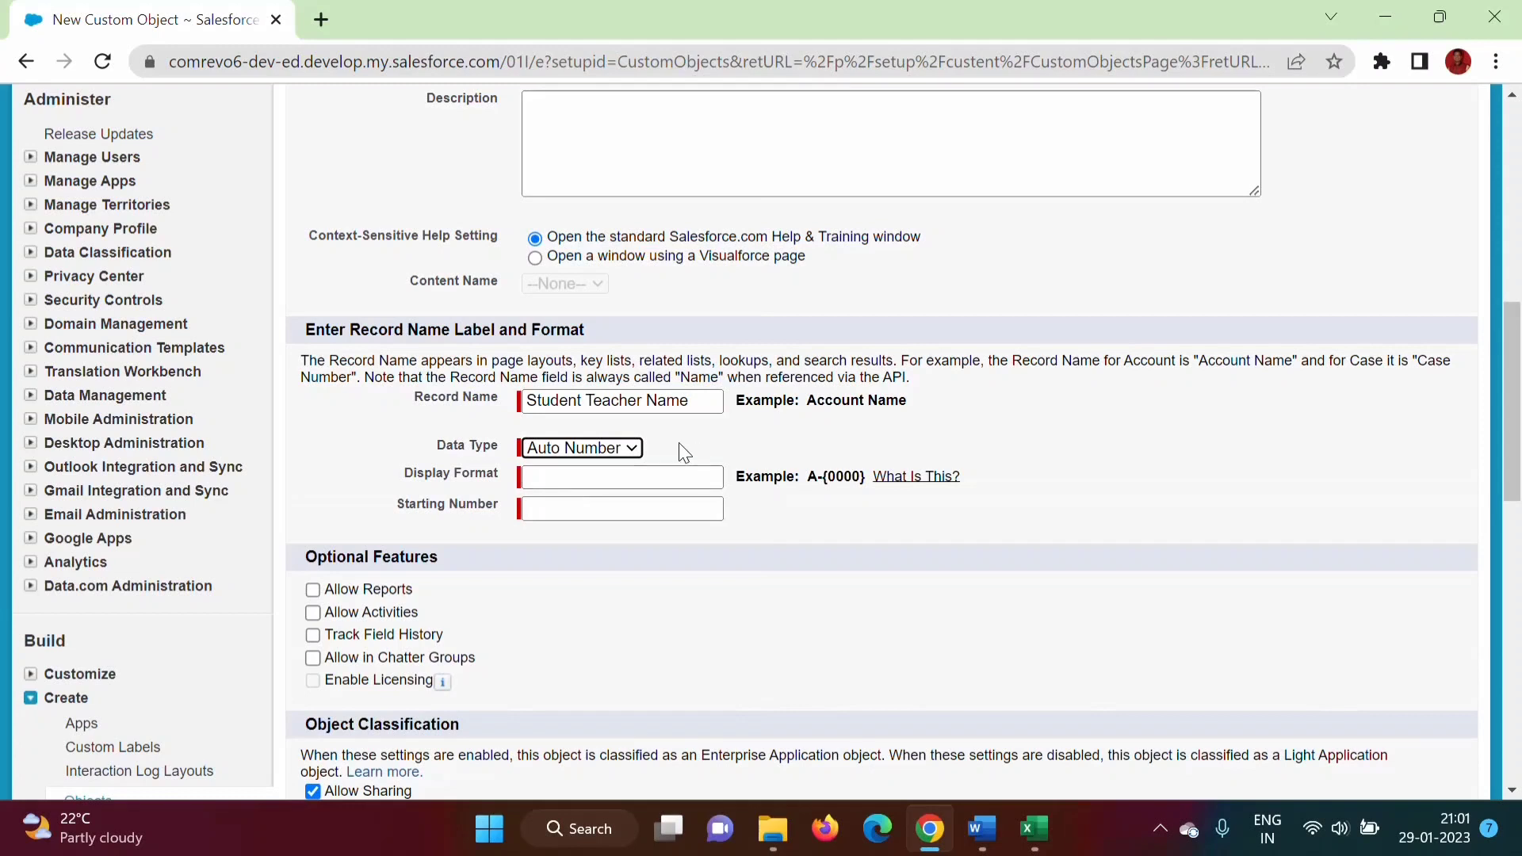
left_click(622, 449)
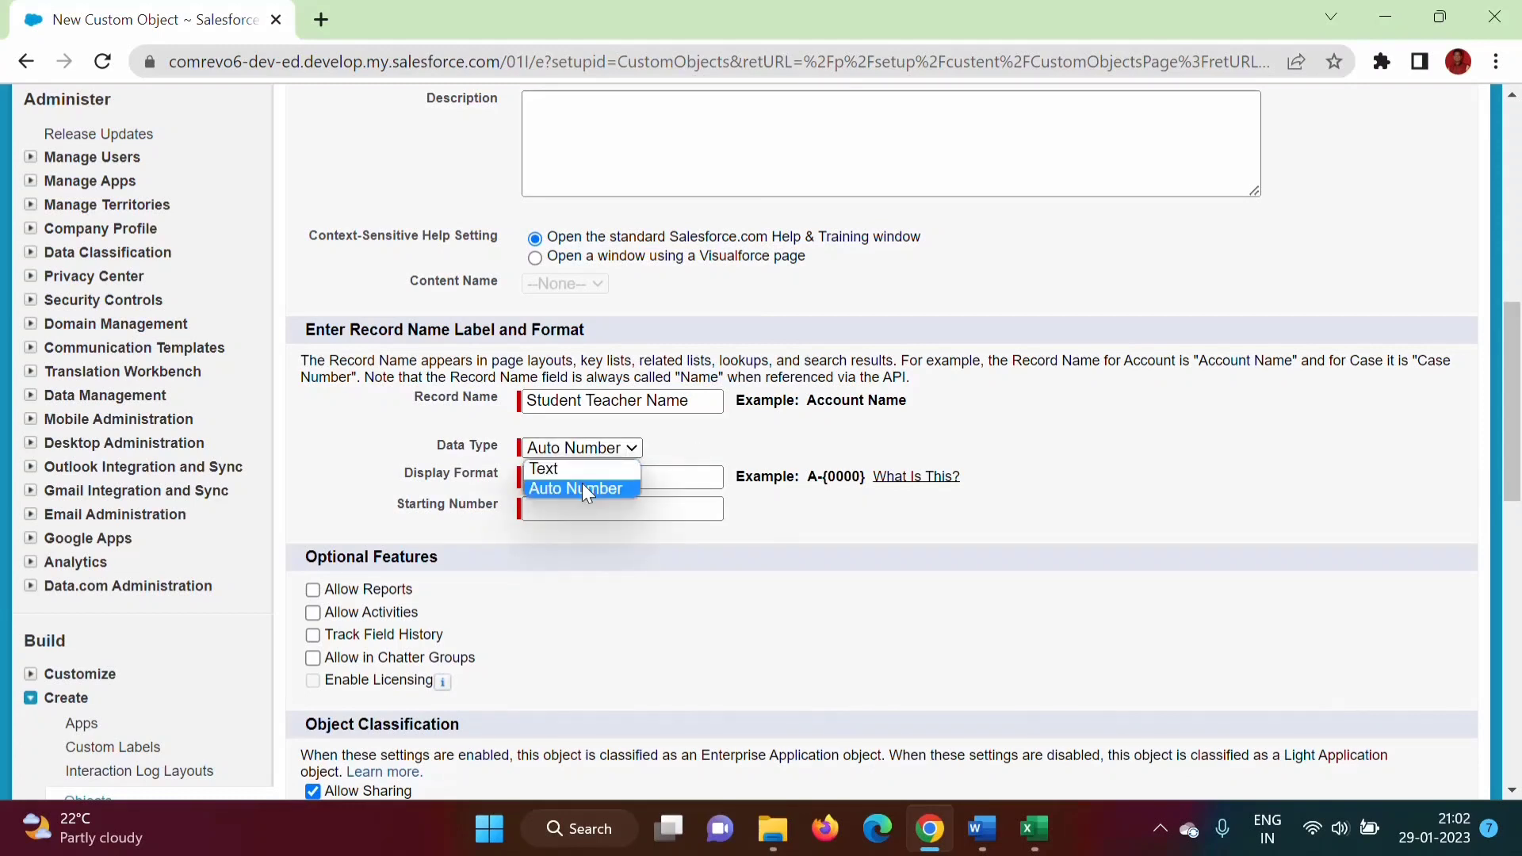
left_click(585, 490)
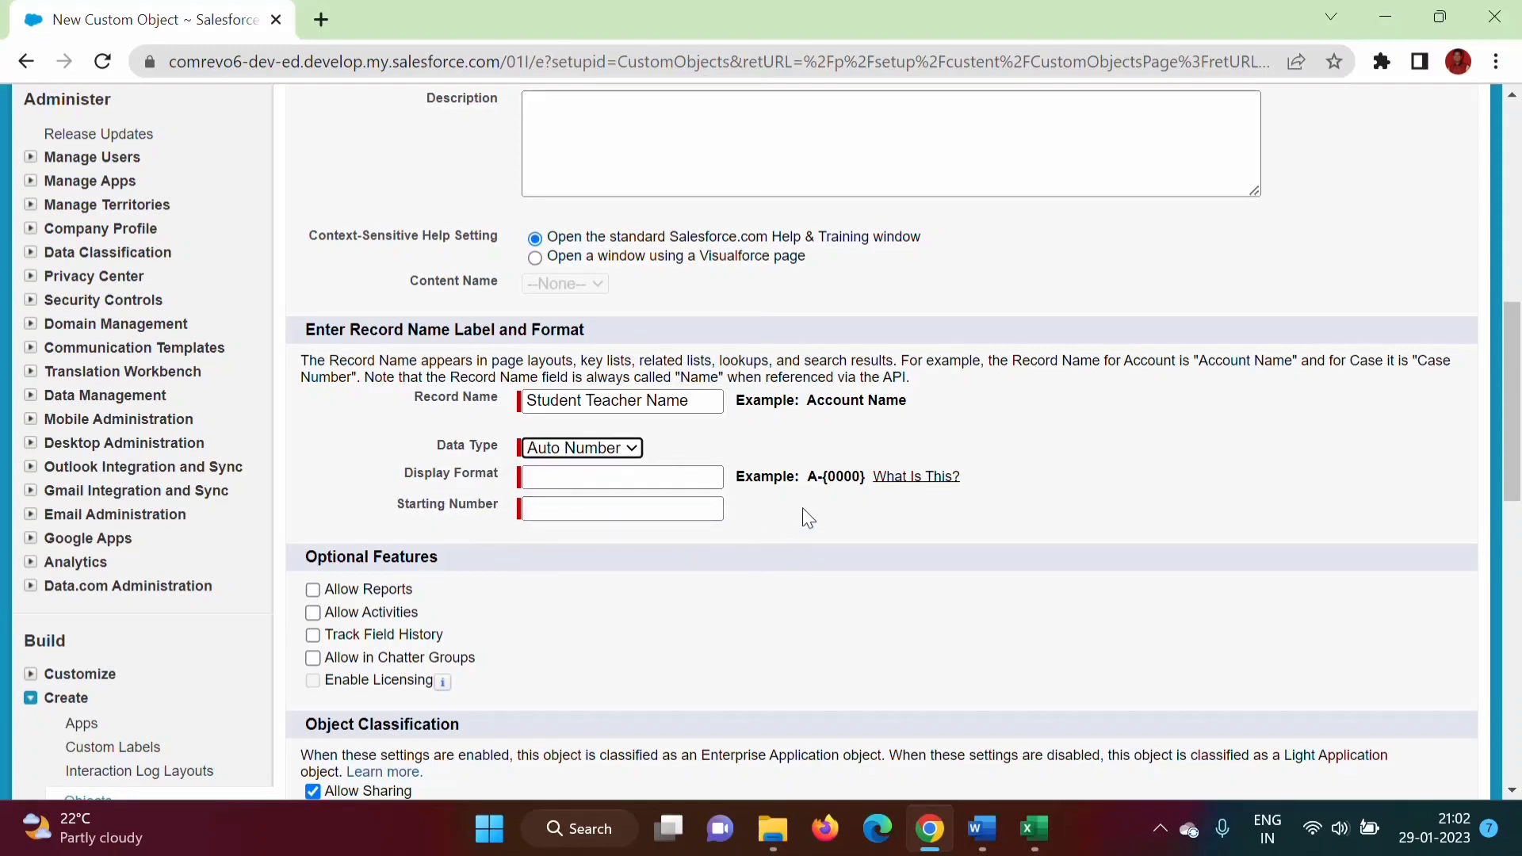
Enter display format Junc-{0000} and starting number 1 for the record name
left_click_drag(808, 476, 867, 476)
key("ctrl+c")
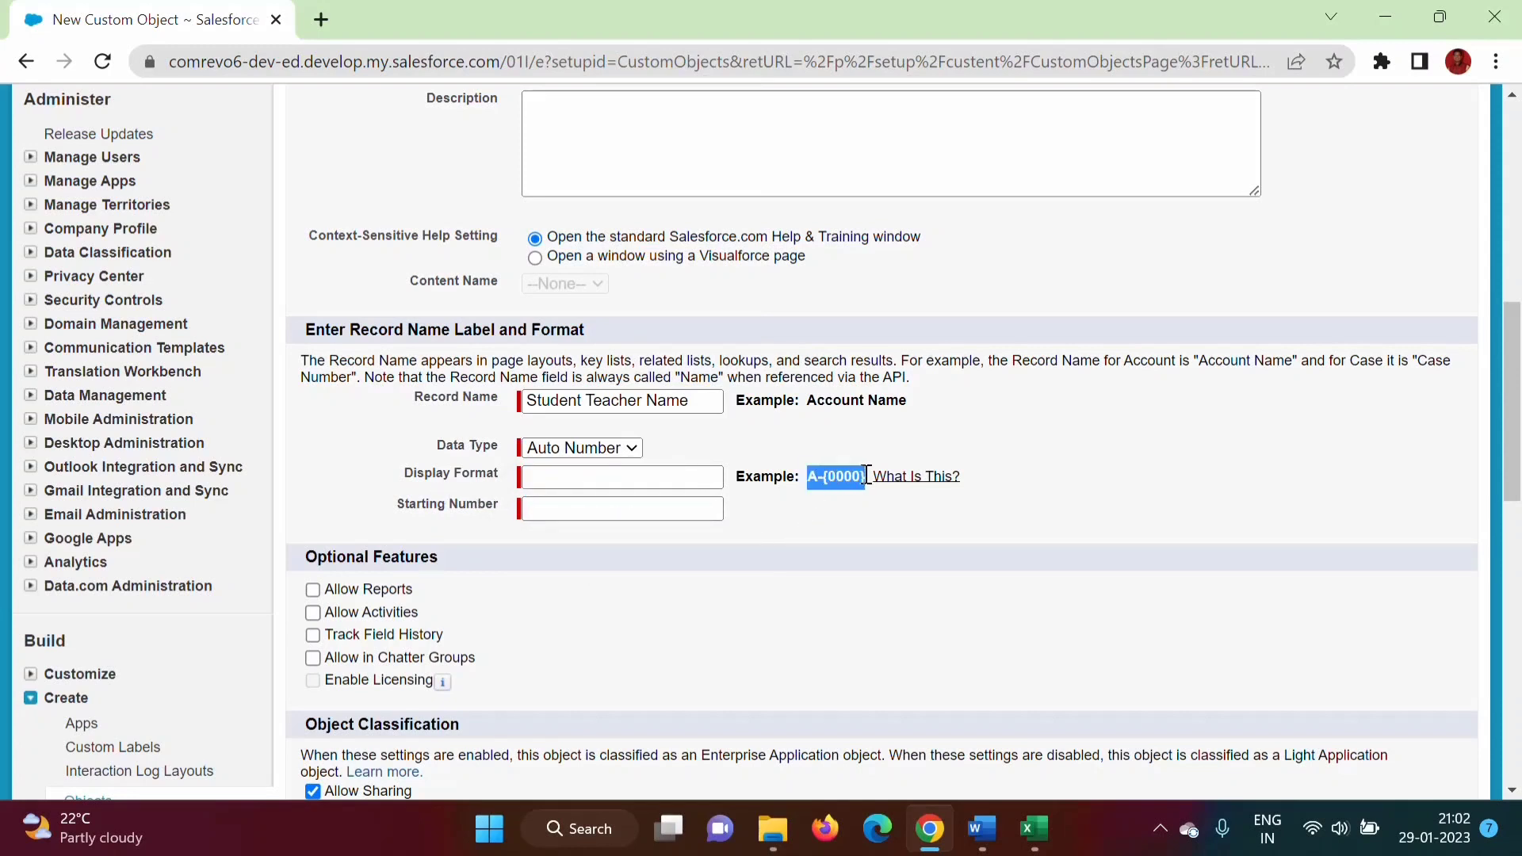
left_click(602, 486)
key("ctrl+v")
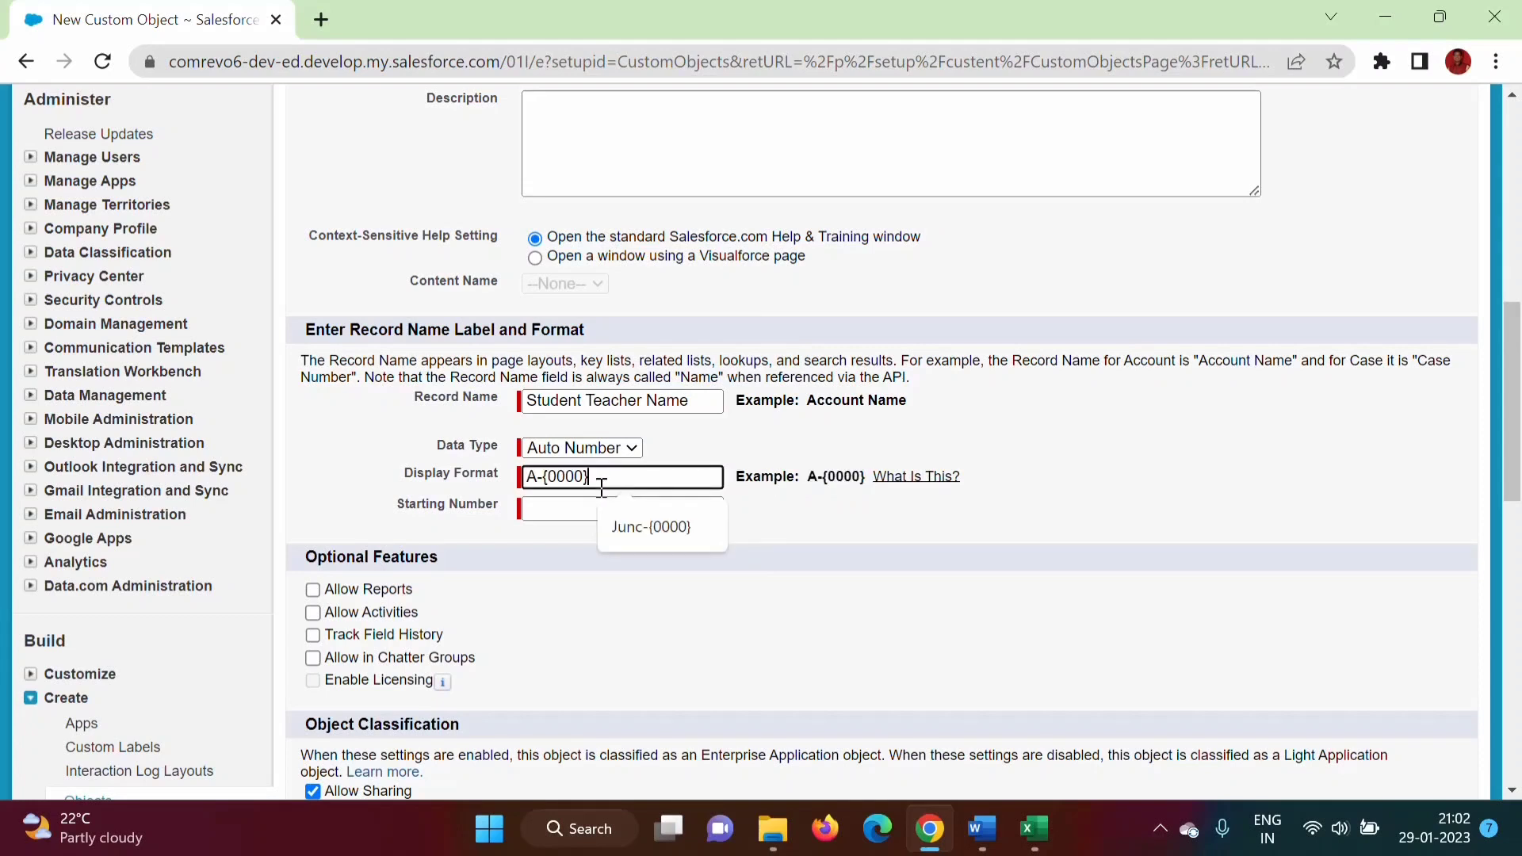
left_click(537, 478)
key("BackSpace")
type("Junc")
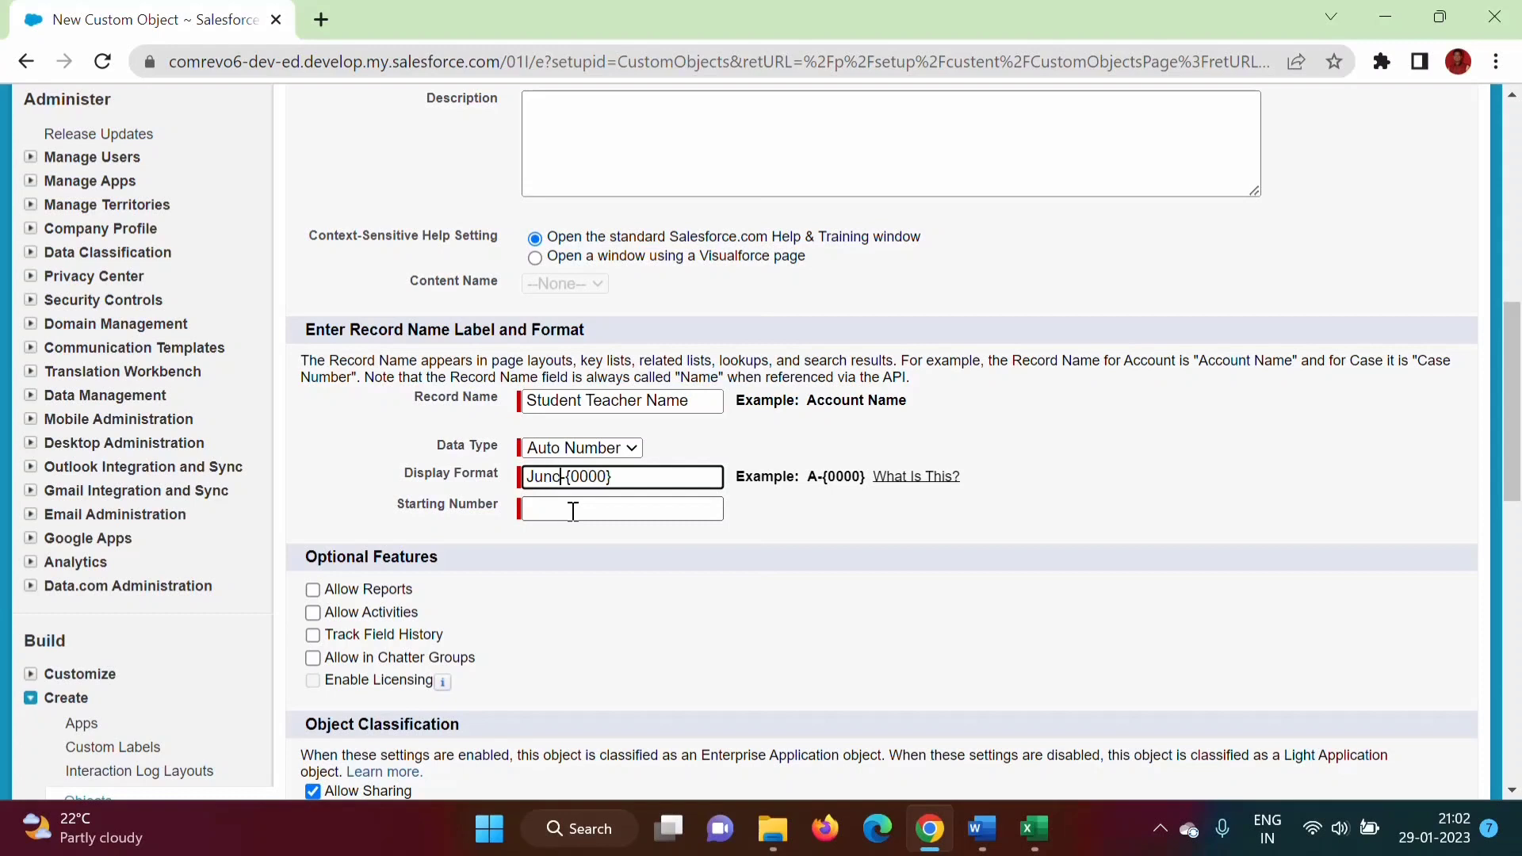
left_click(617, 513)
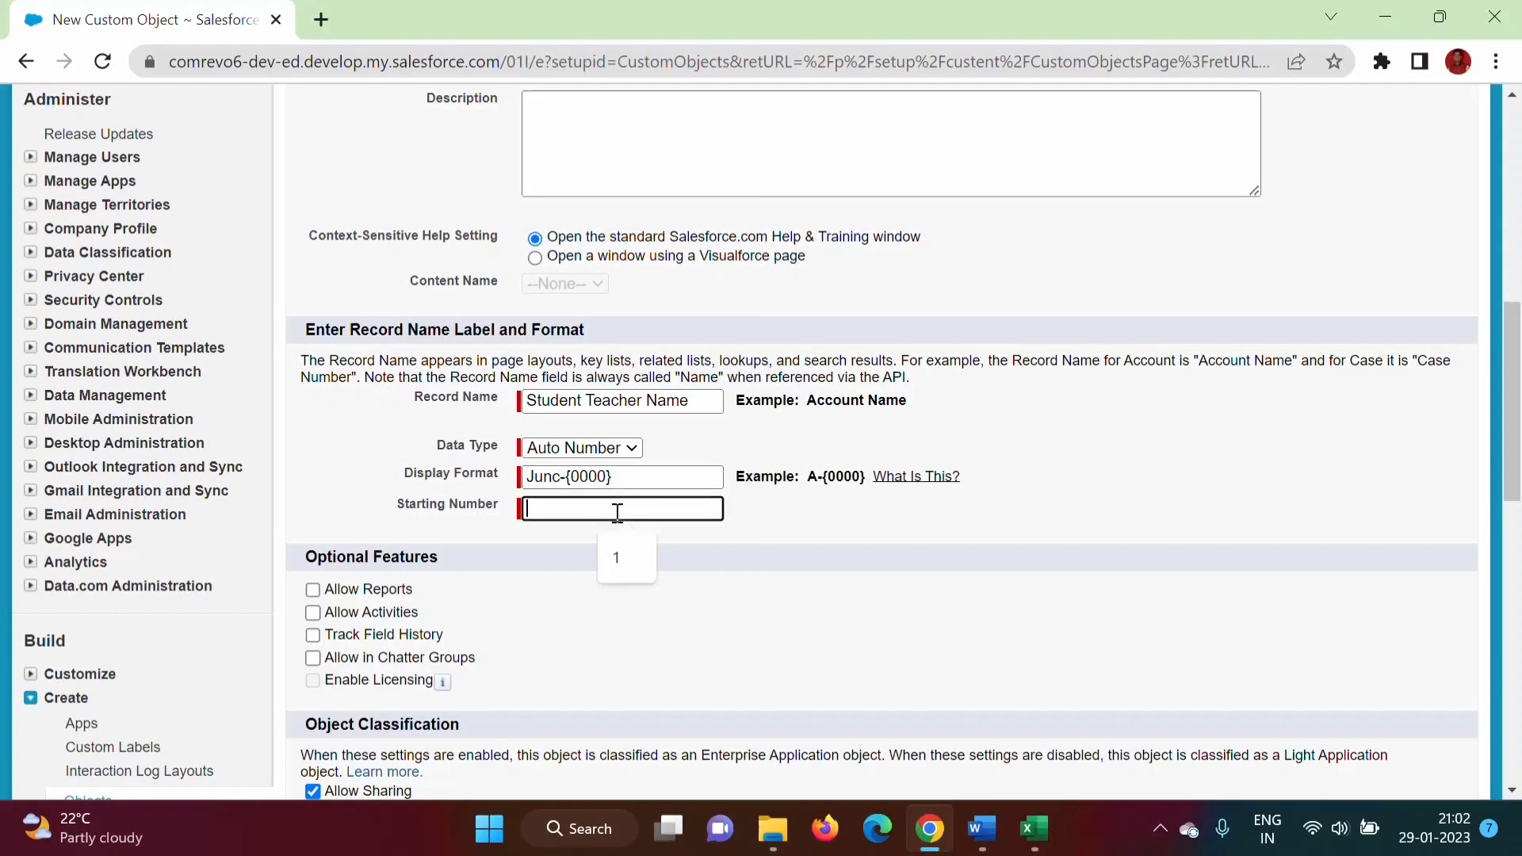
type("1")
left_click(834, 526)
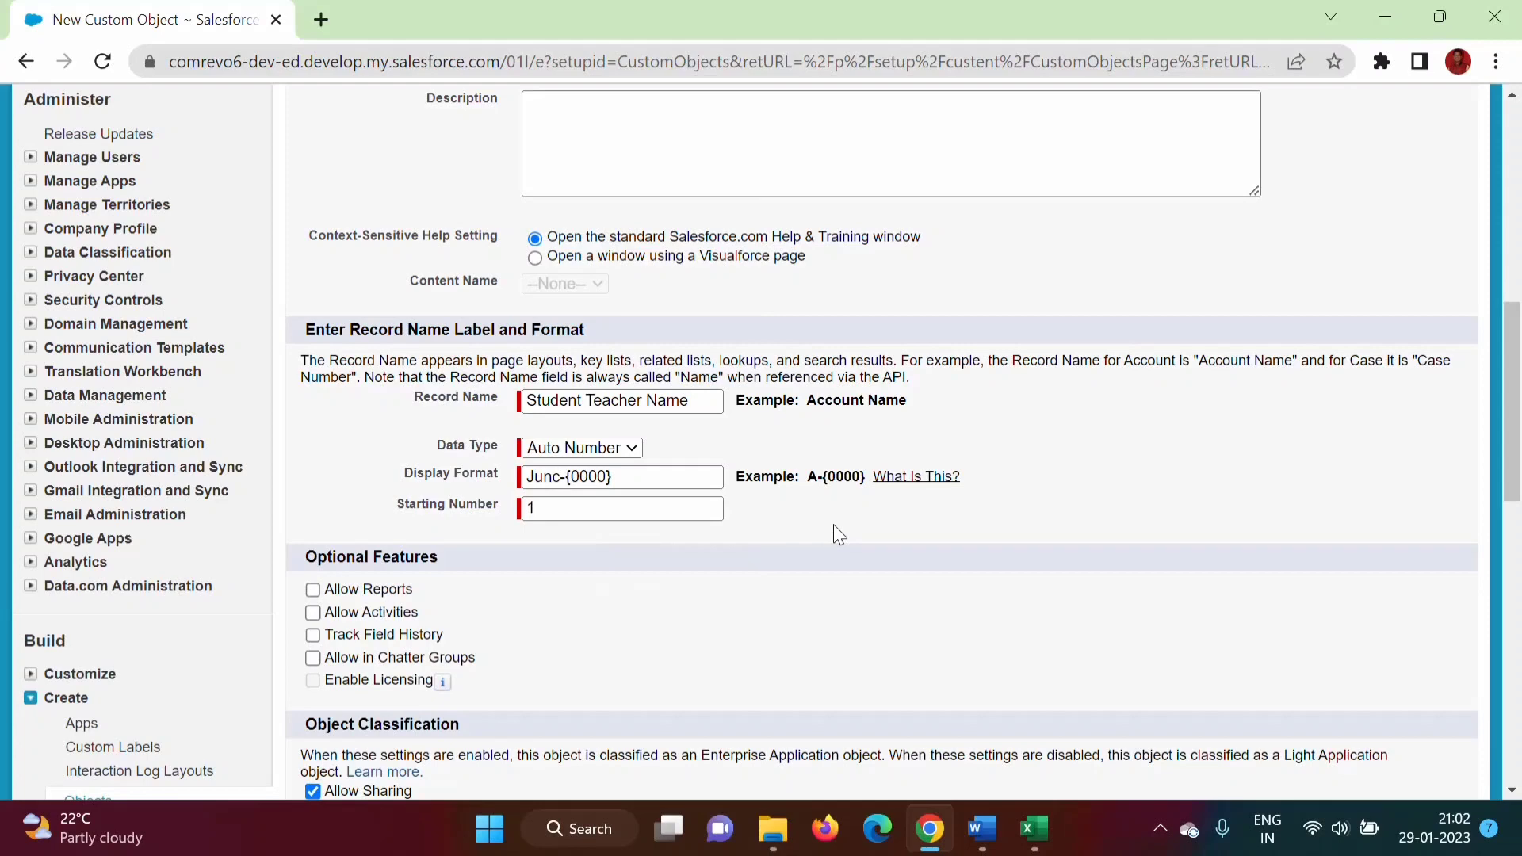
Save the new Student Teacher custom object
left_click(1520, 539)
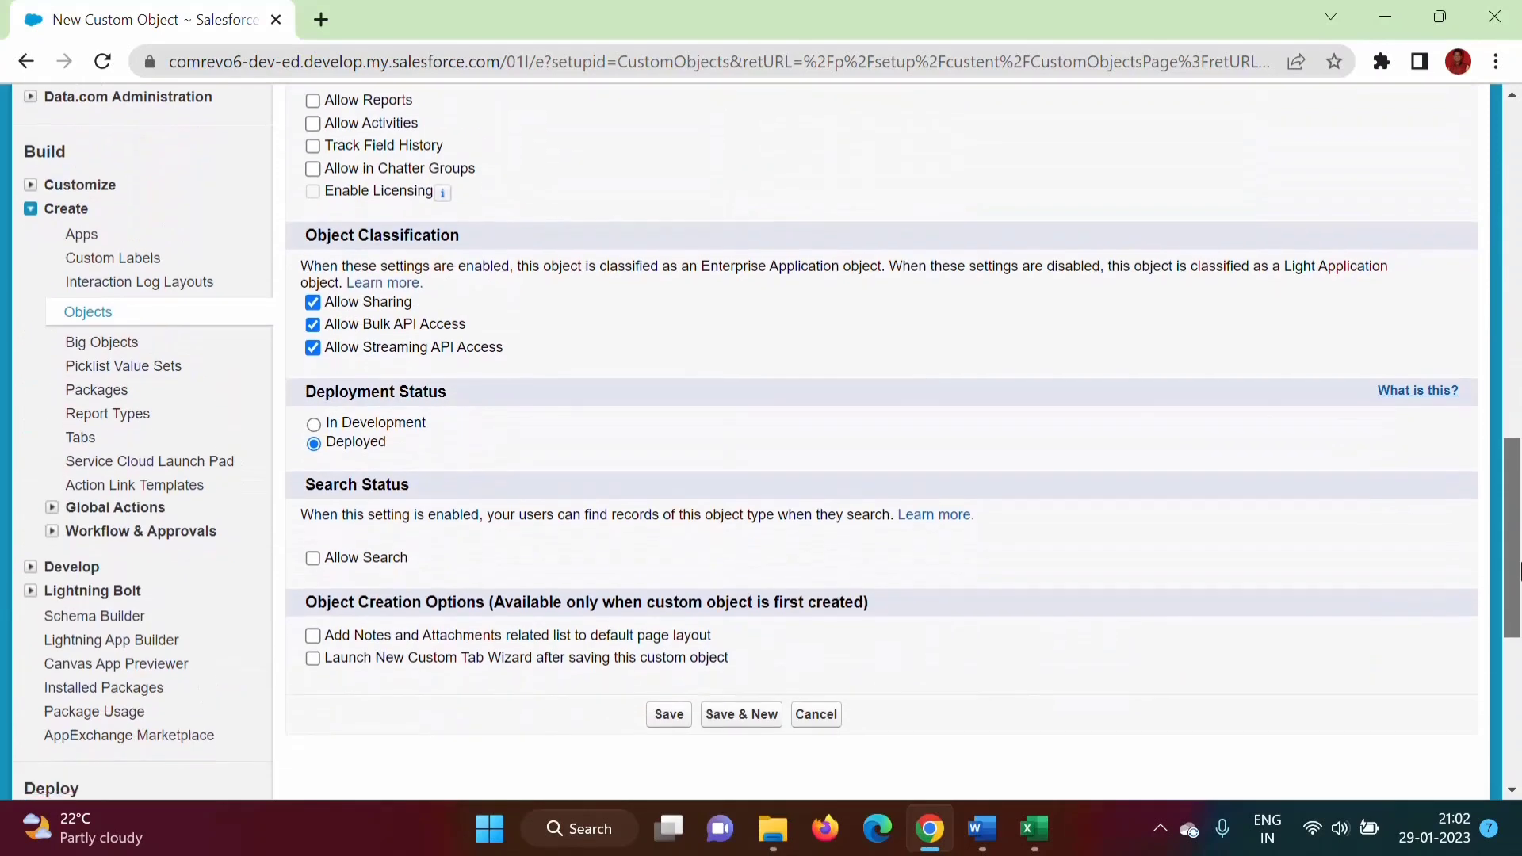
mouse_move(1520, 611)
left_mouse_down()
mouse_move(1519, 513)
mouse_move(1512, 629)
left_mouse_up()
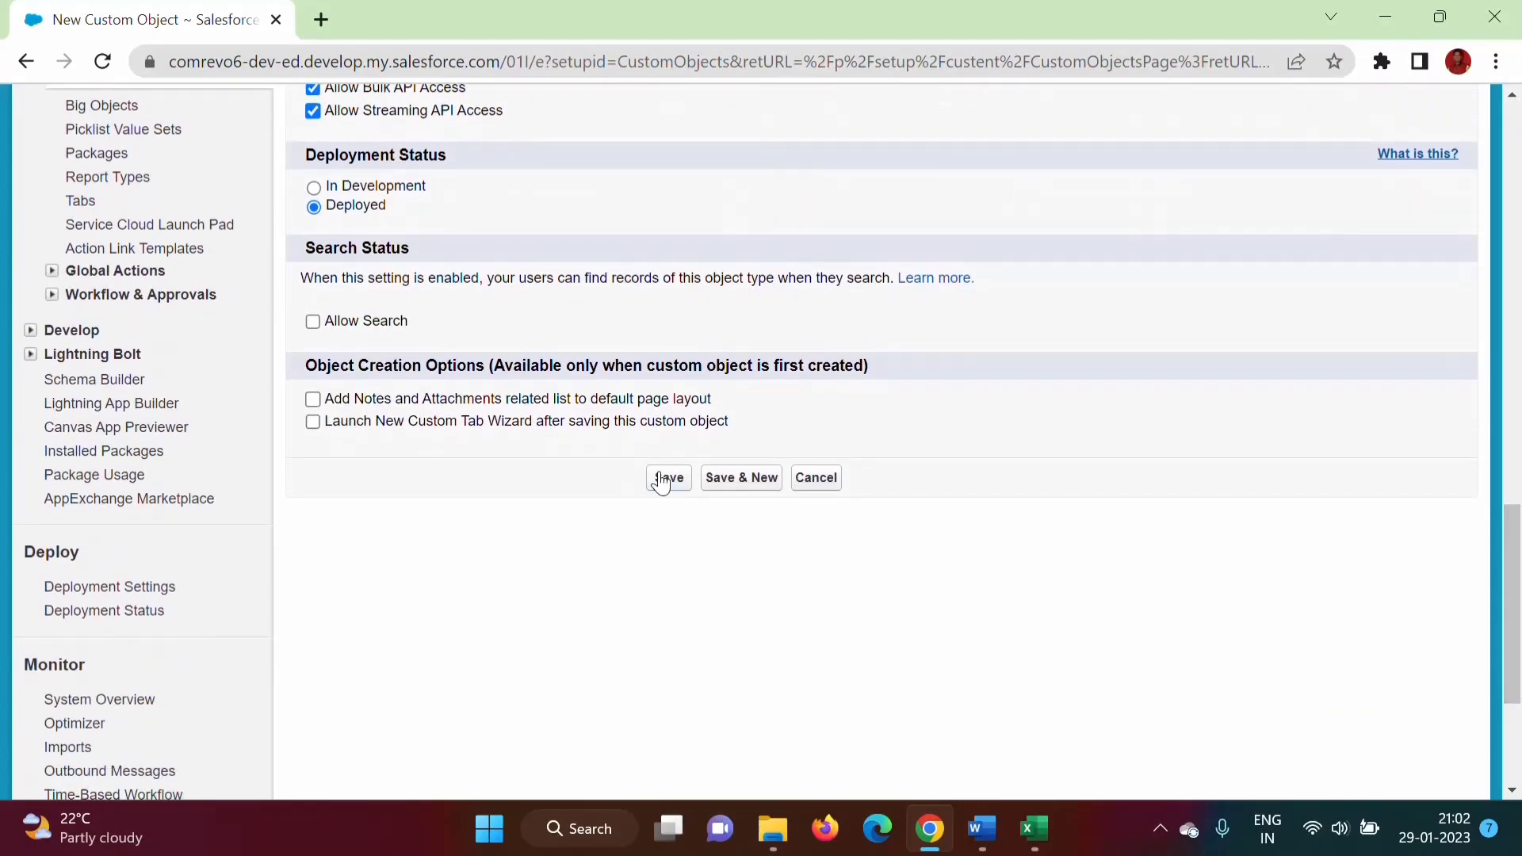
left_click(662, 479)
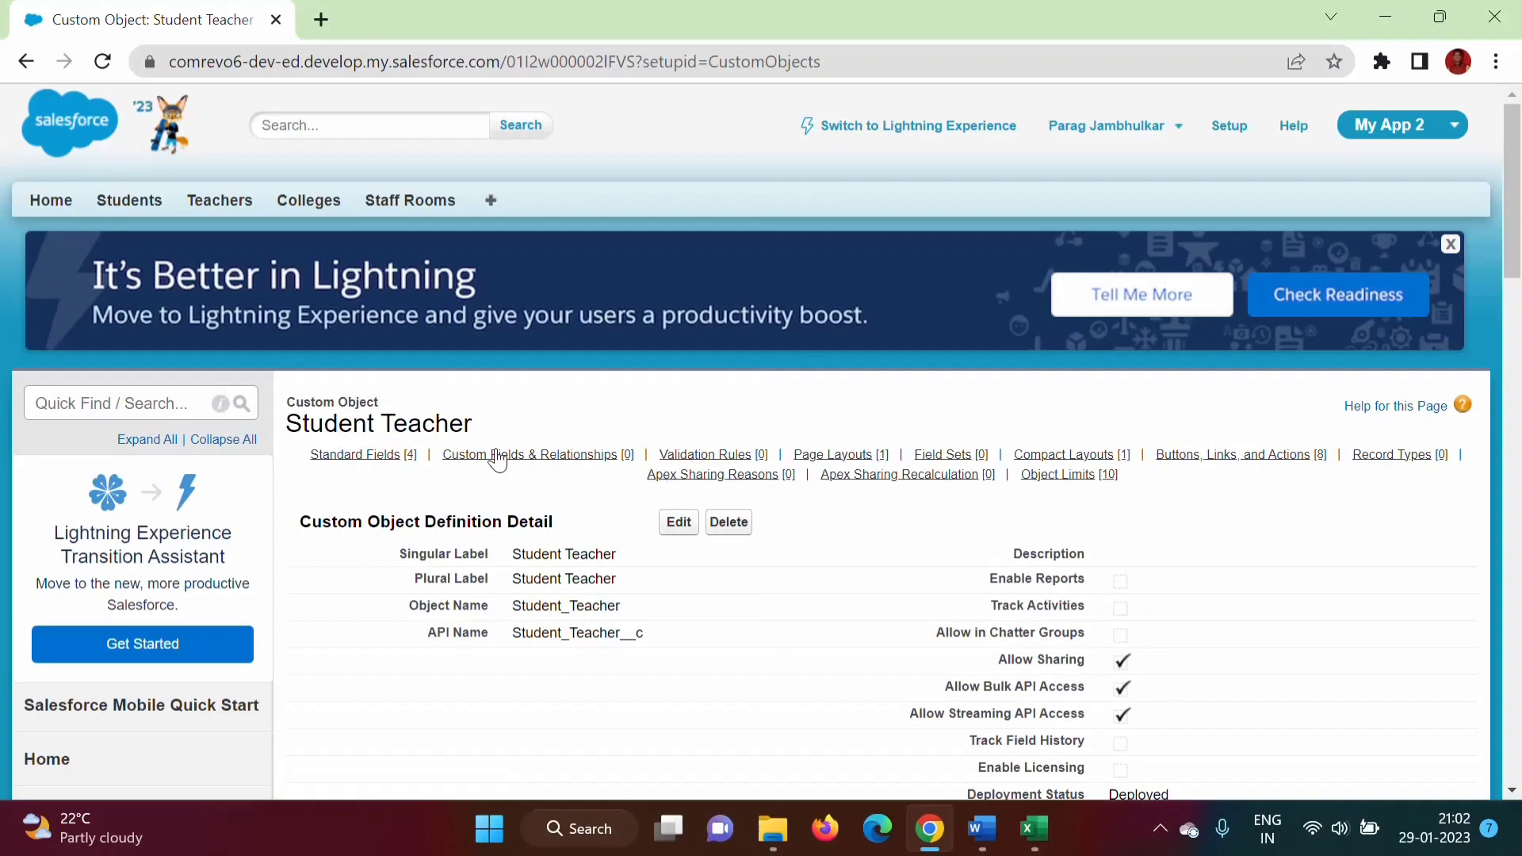
Review the Student_Teacher__c detail page, then return to the Word relationship notes
left_click_drag(291, 425, 479, 424)
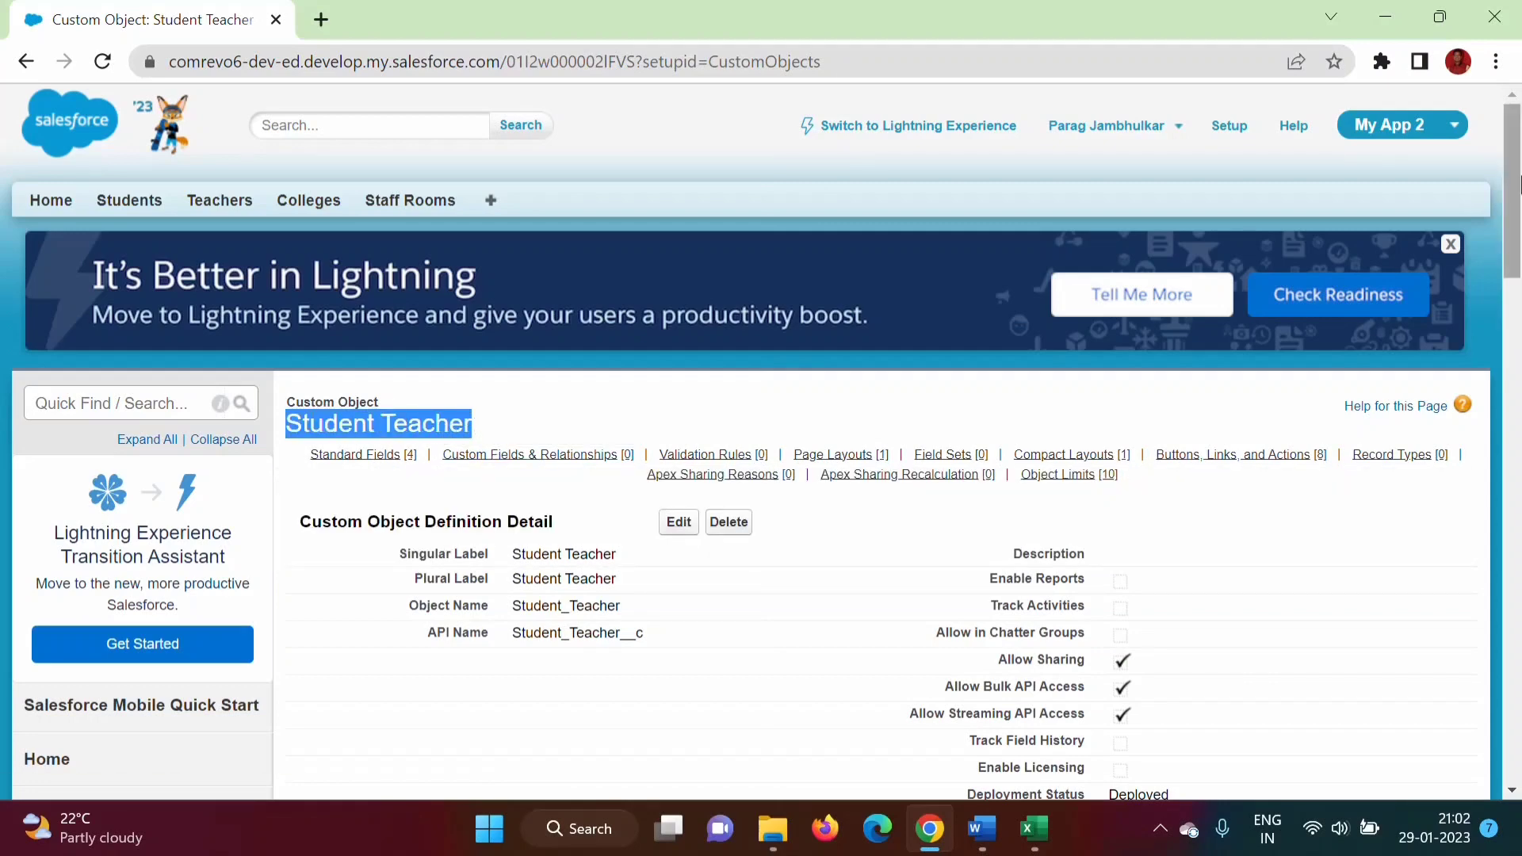
scroll(1516, 293, "down", 8)
scroll(1516, 364, "down", 2)
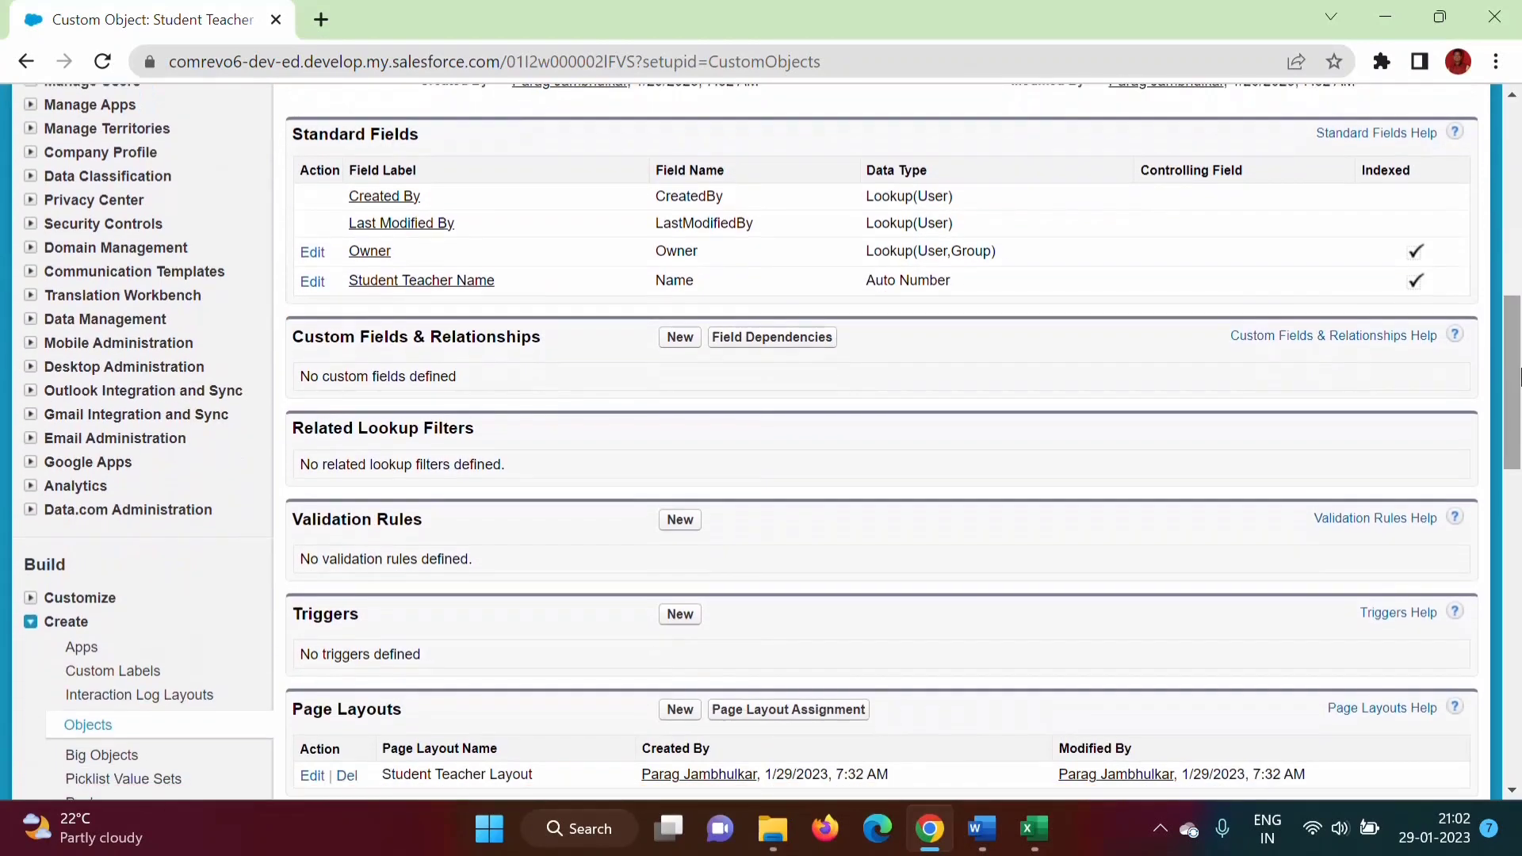
left_click(983, 832)
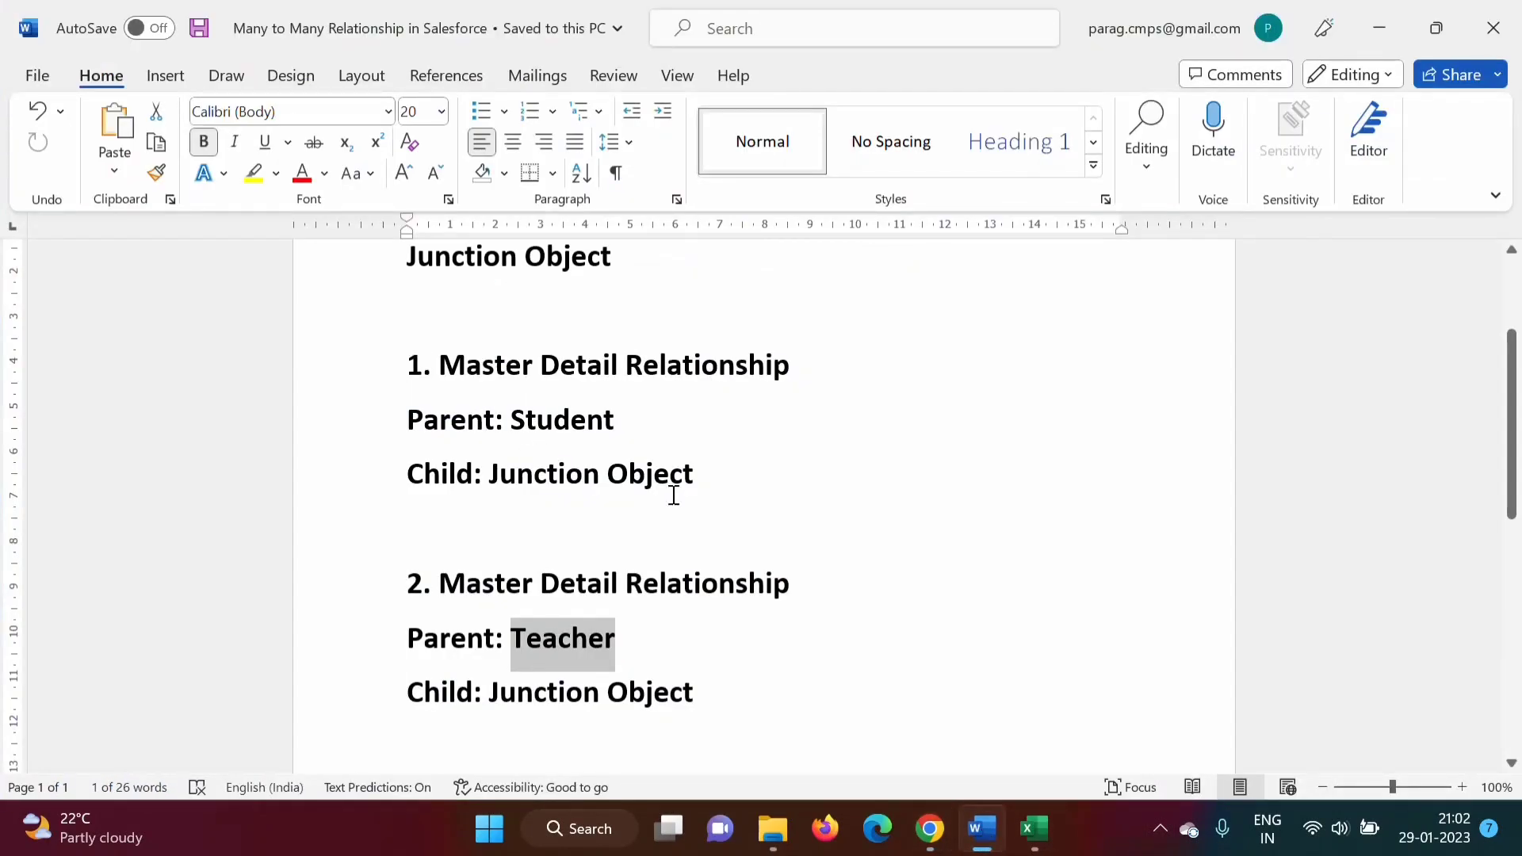
double_click(498, 474)
left_click_drag(625, 485, 683, 486)
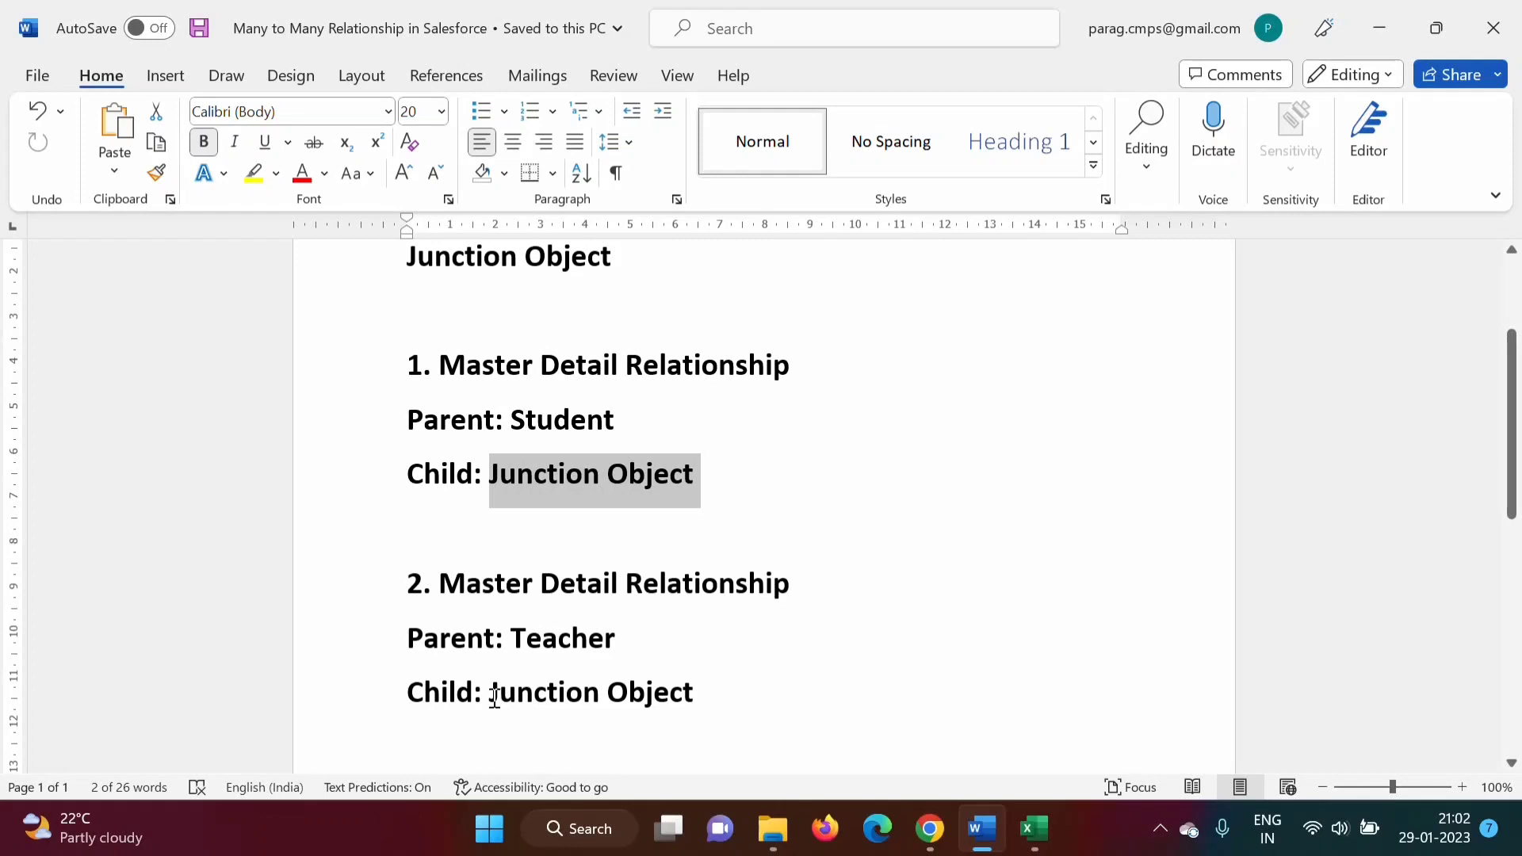
left_click_drag(494, 698, 693, 698)
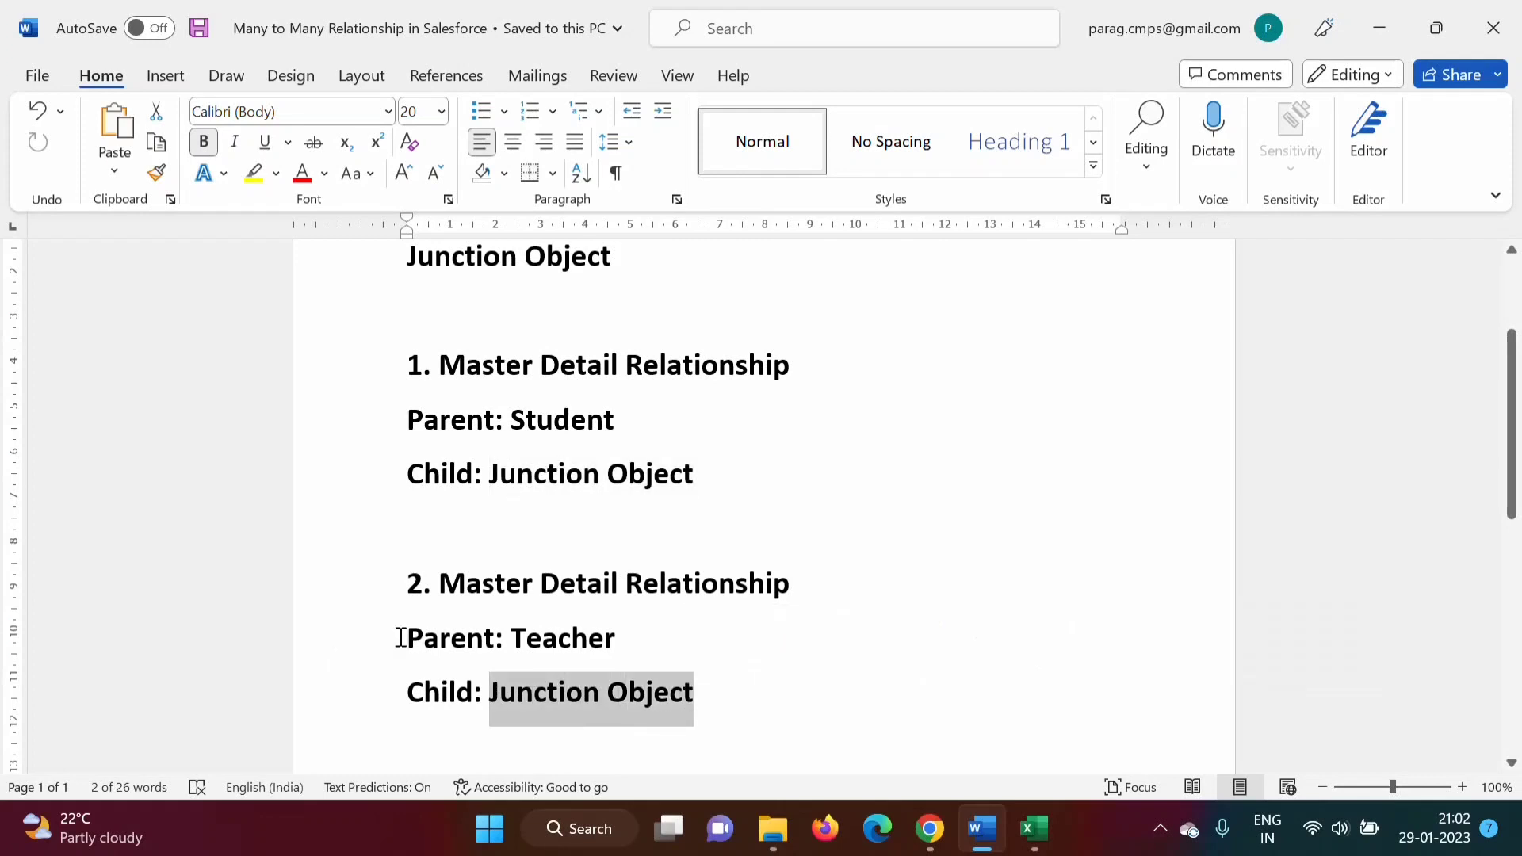
left_click(564, 529)
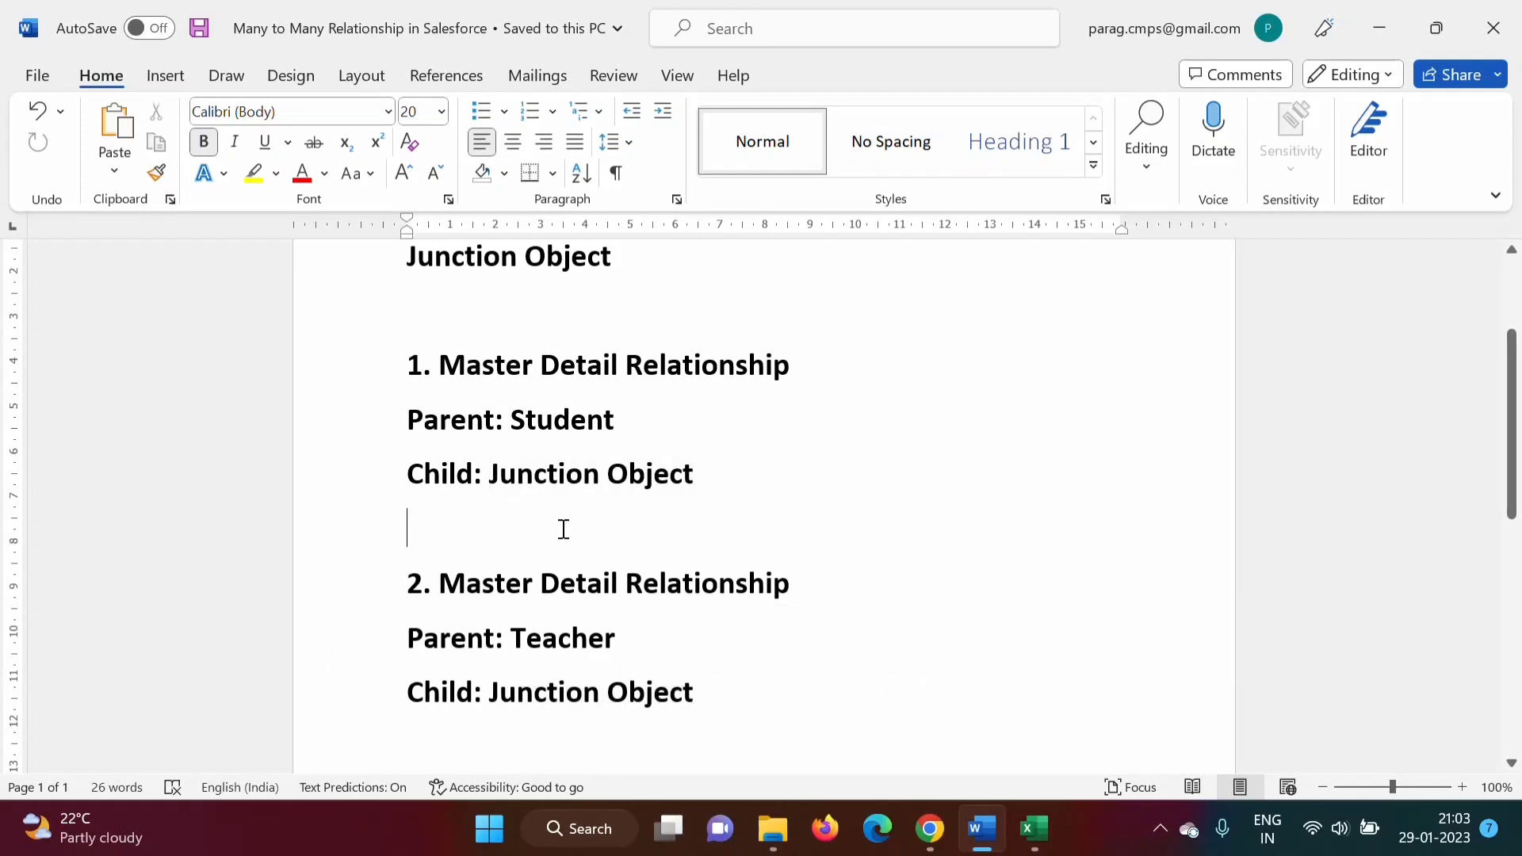
left_click_drag(489, 478, 691, 473)
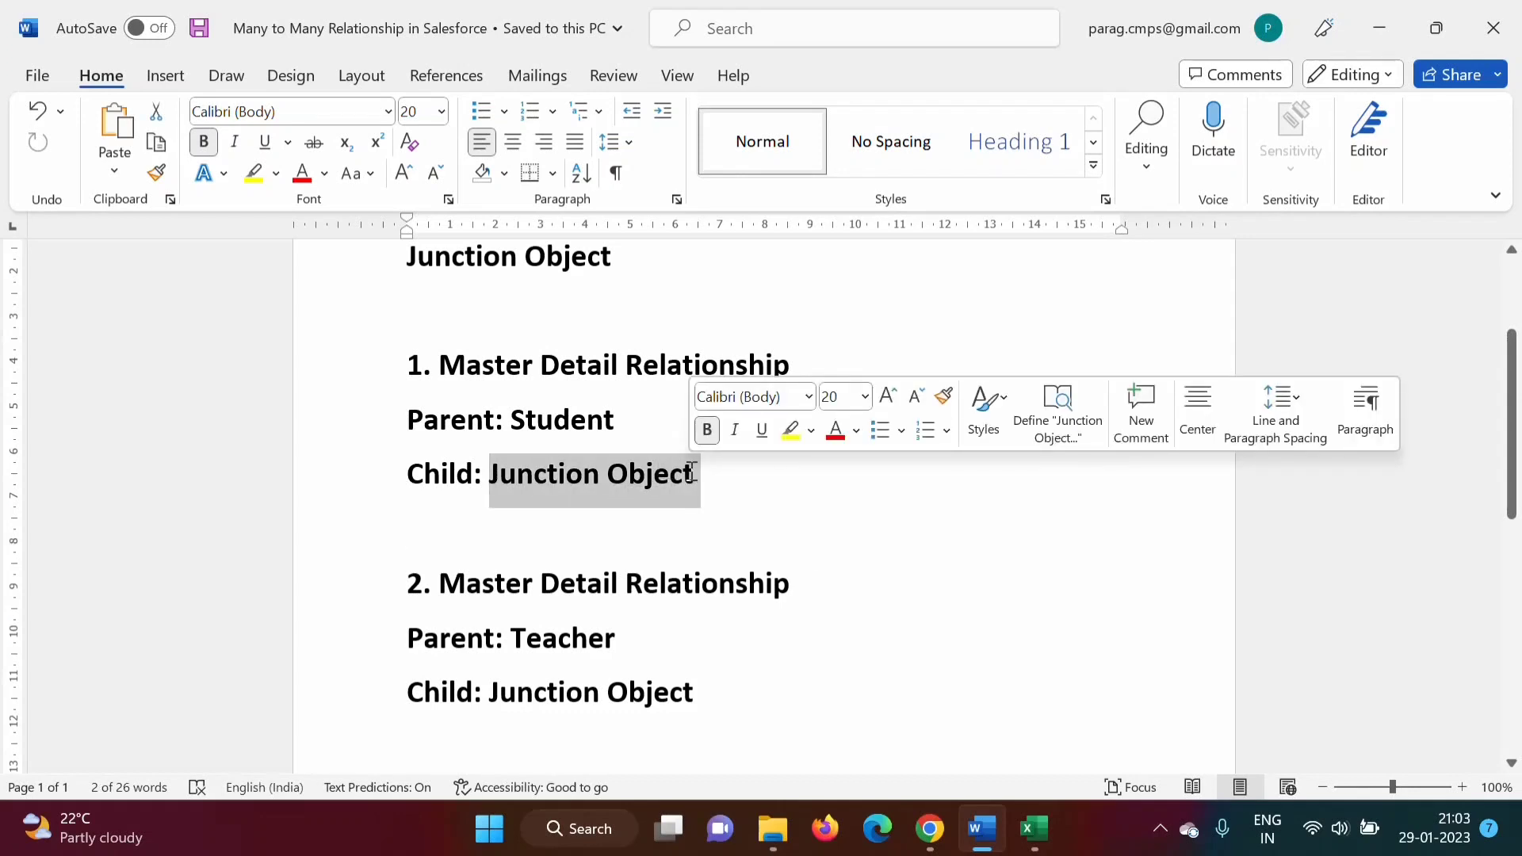
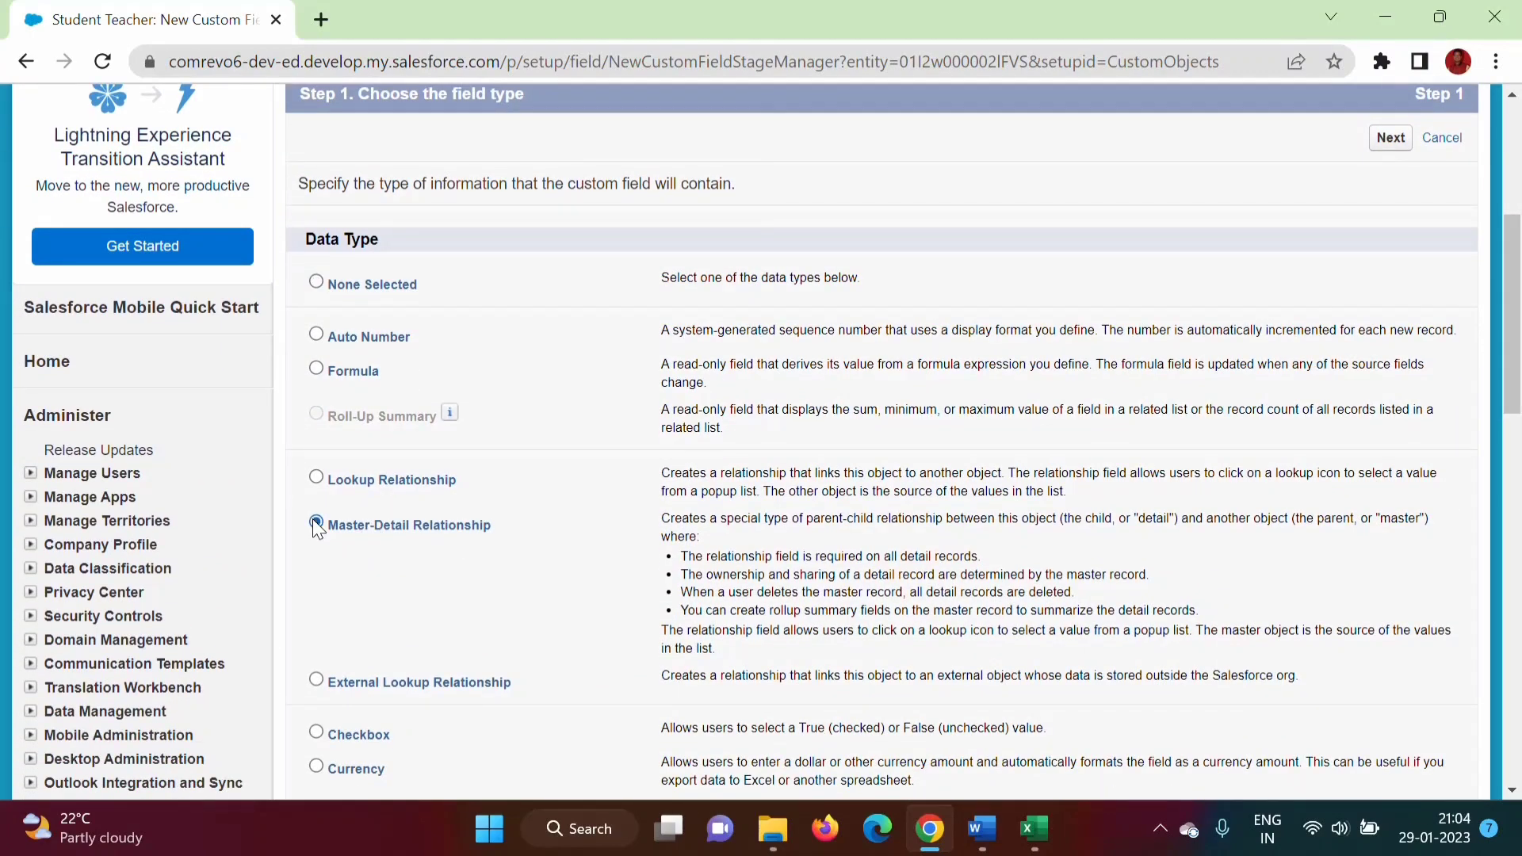
Advance the wizard to the related-object step after checking the relationship notes in Word
left_click_drag(1516, 381, 1518, 612)
left_click(1377, 591)
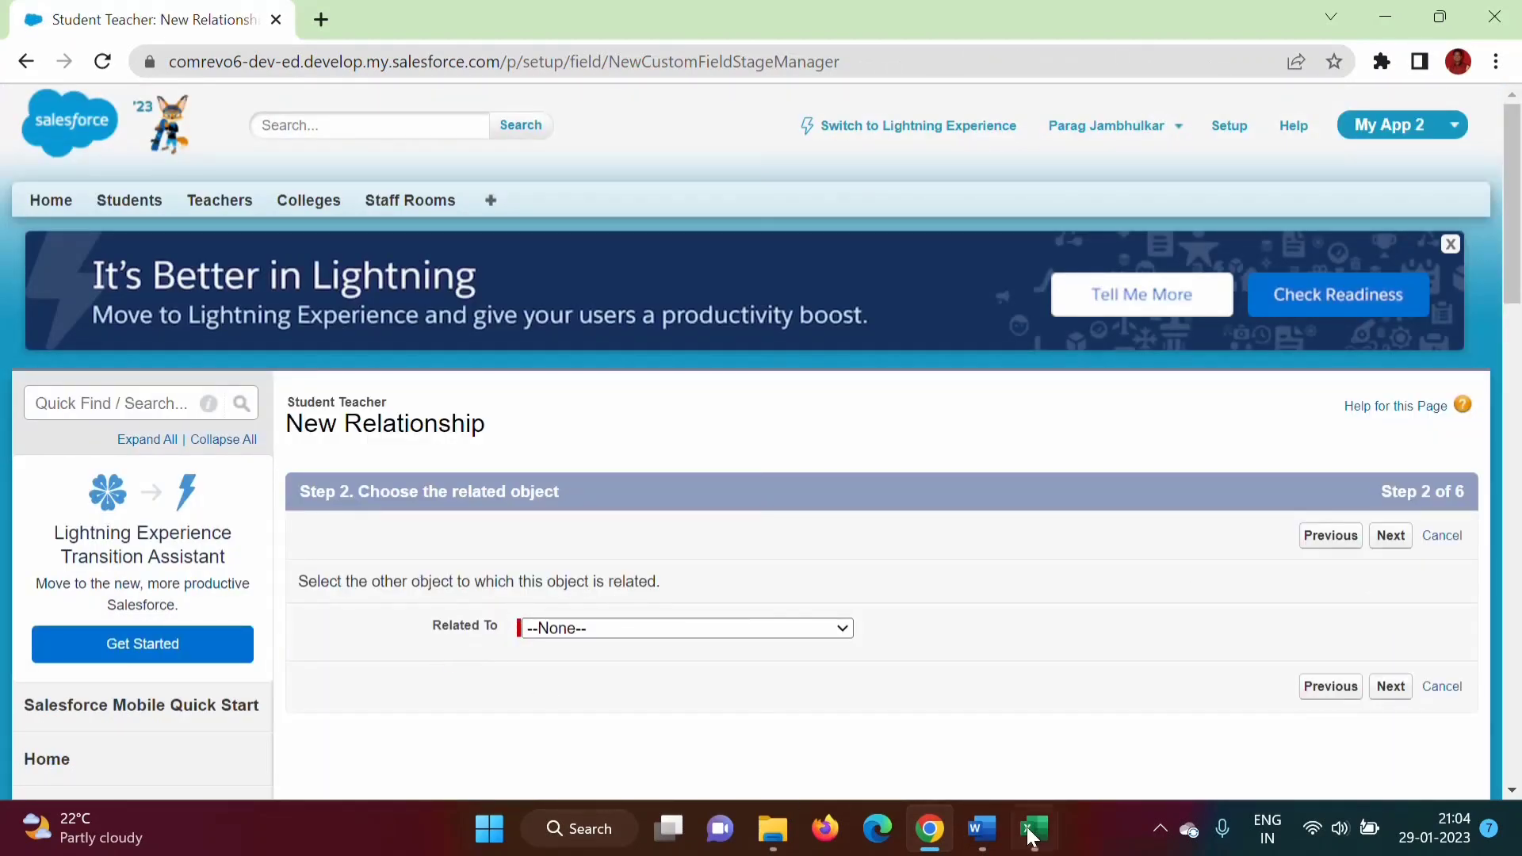
left_click(983, 829)
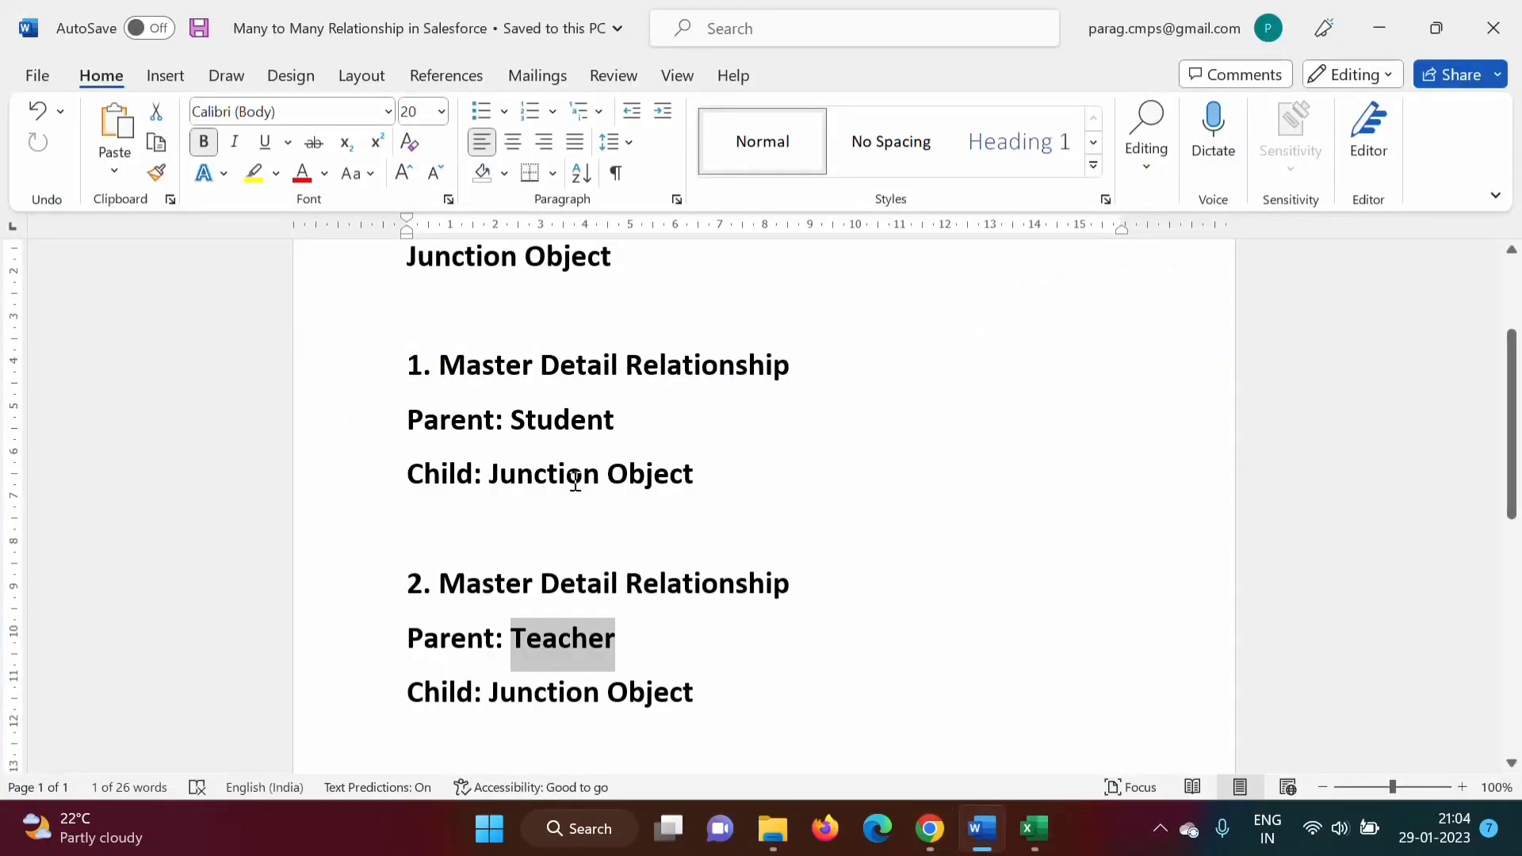
double_click(515, 421)
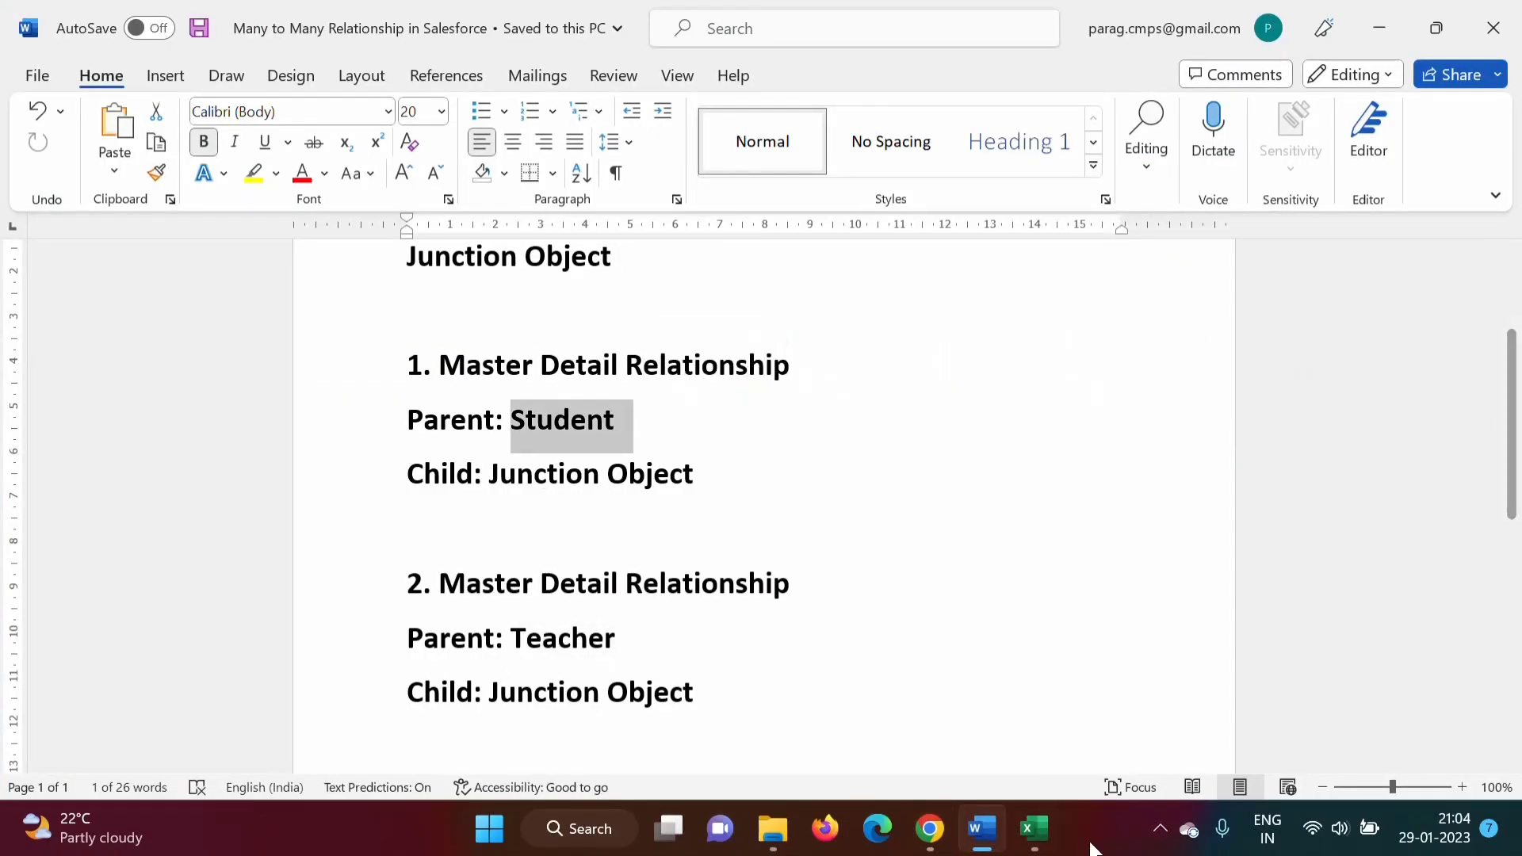
left_click(918, 842)
Choose Student as the Related To object and continue to the field label step
left_click(590, 627)
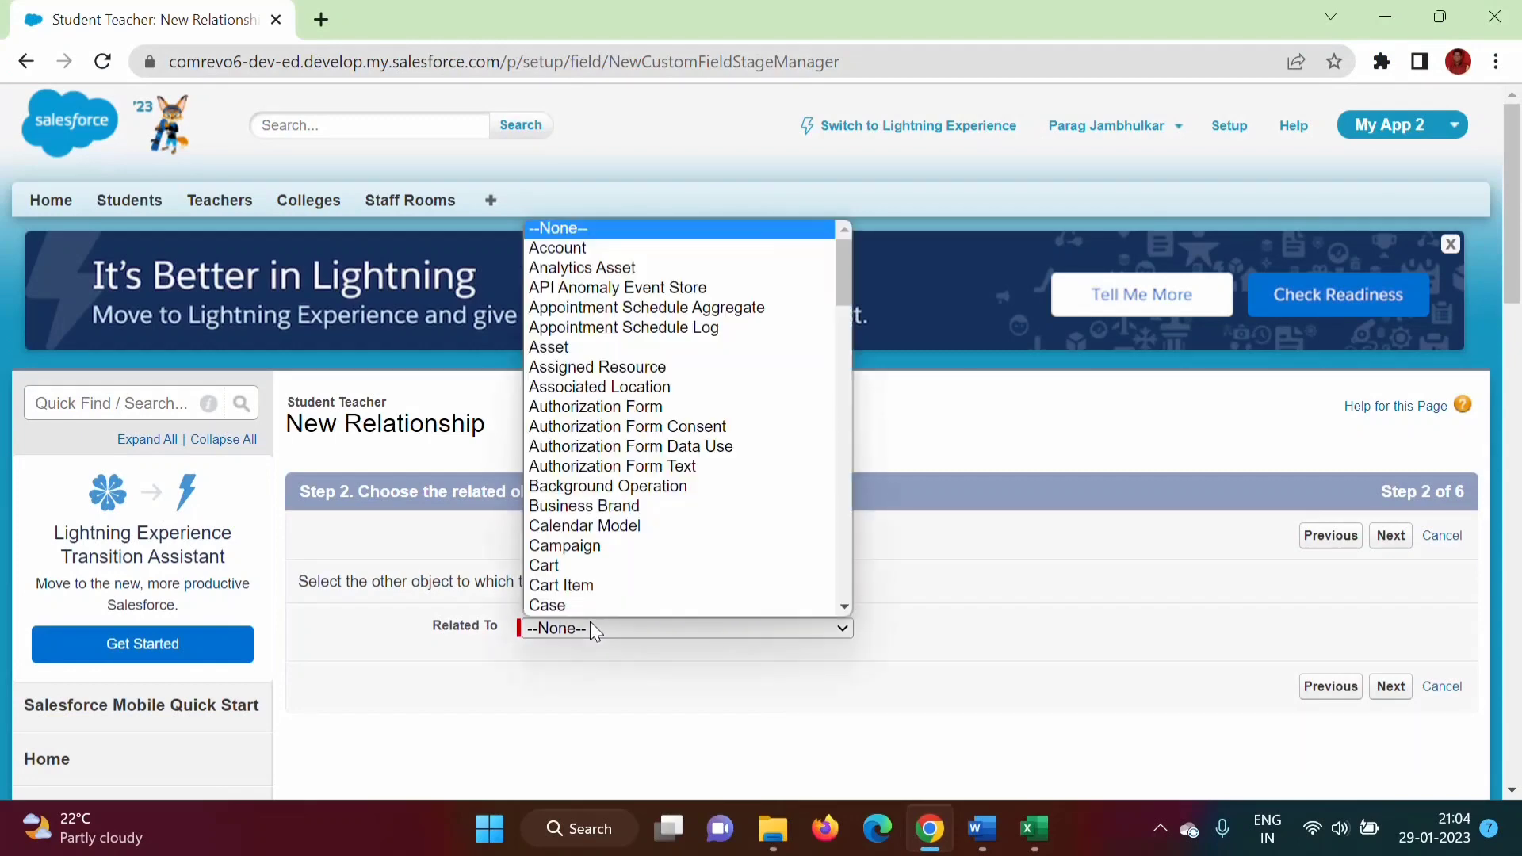
left_click_drag(843, 287, 849, 550)
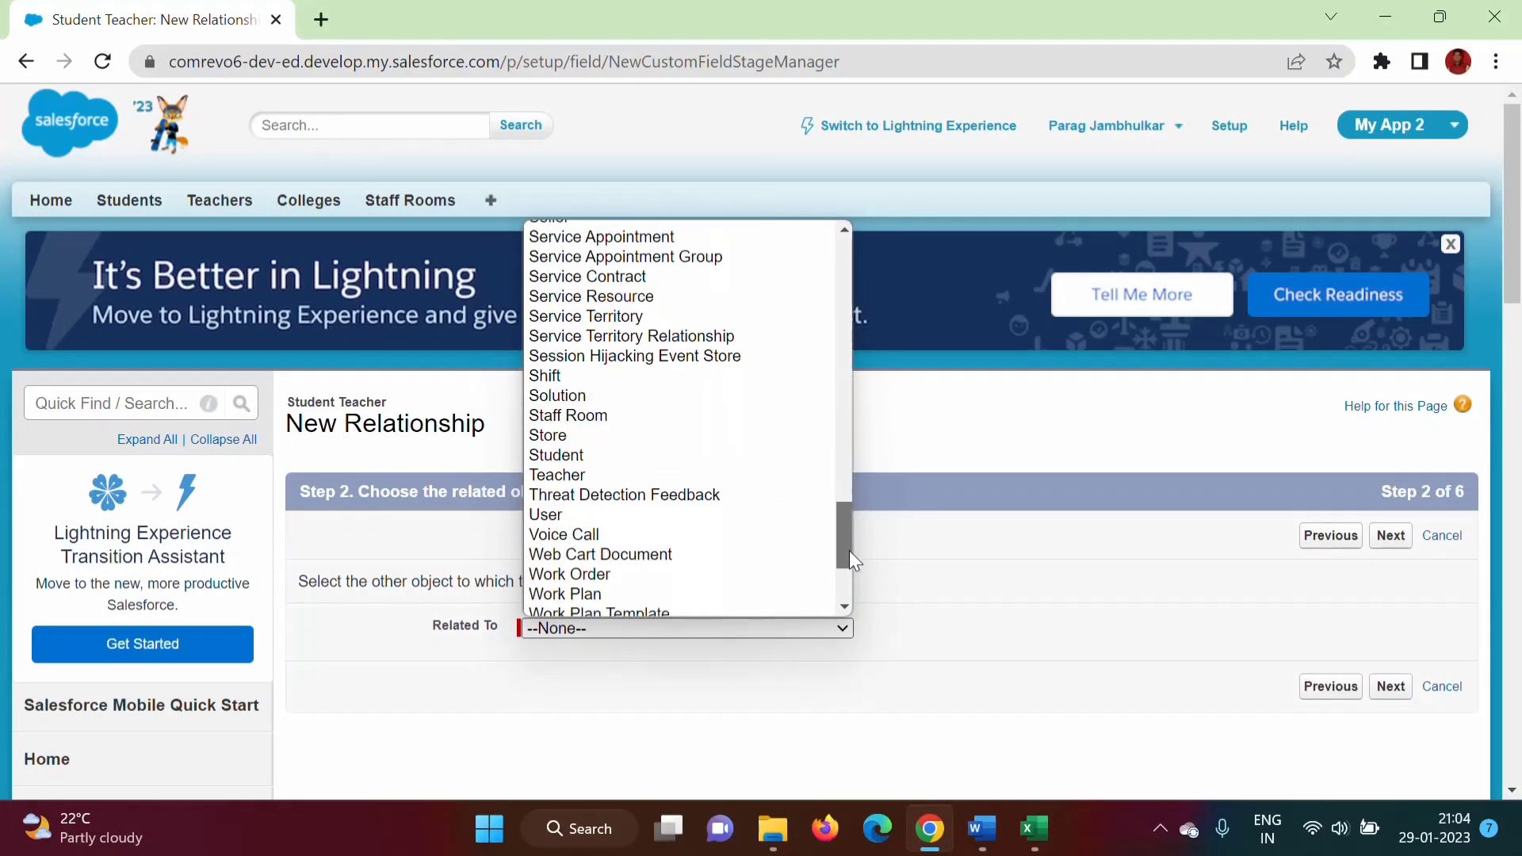
left_click(614, 455)
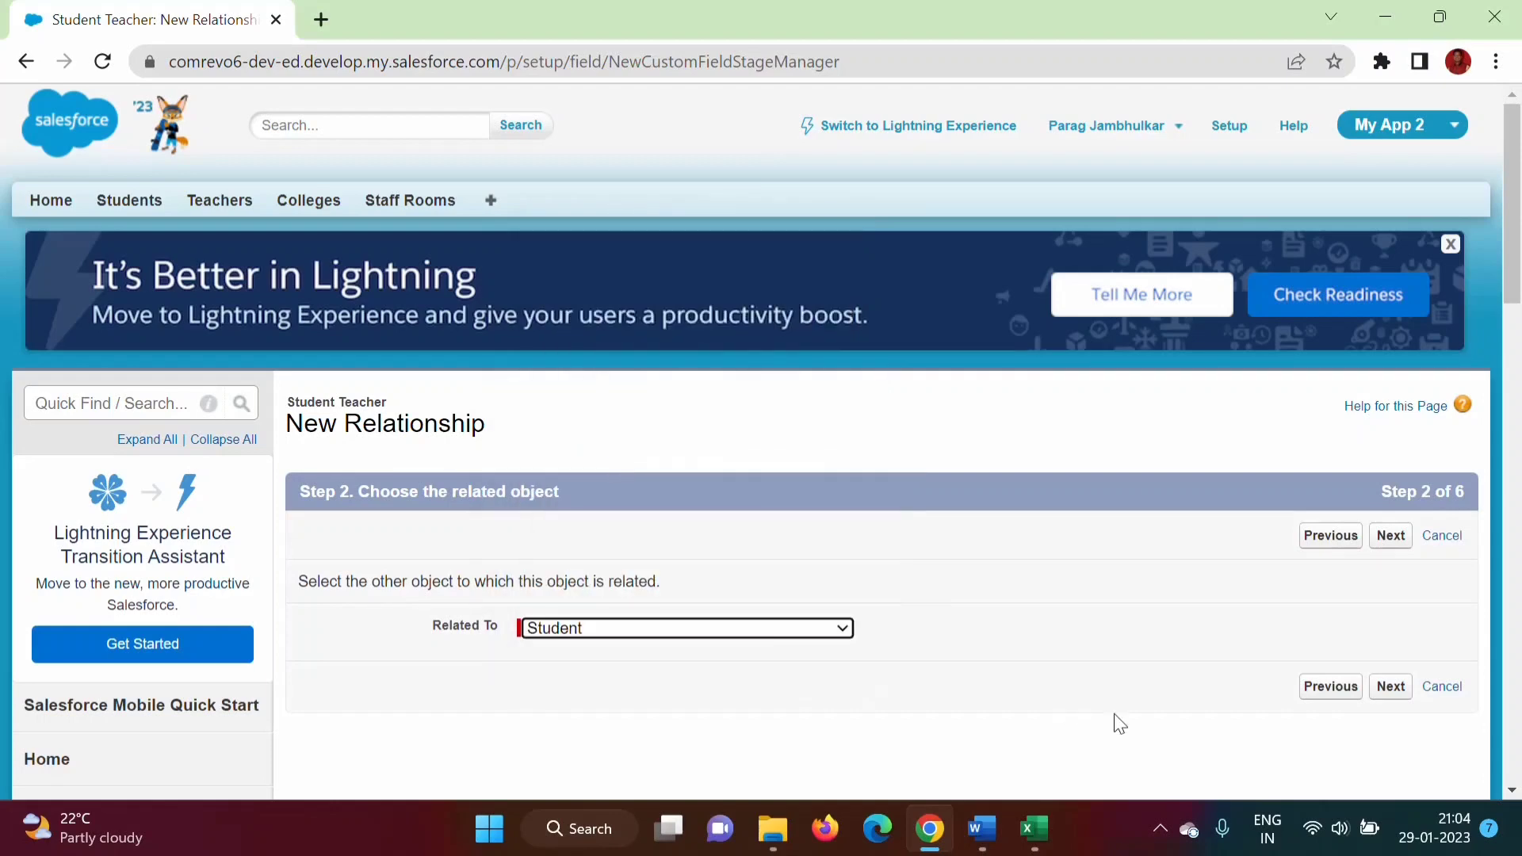
left_click(1400, 686)
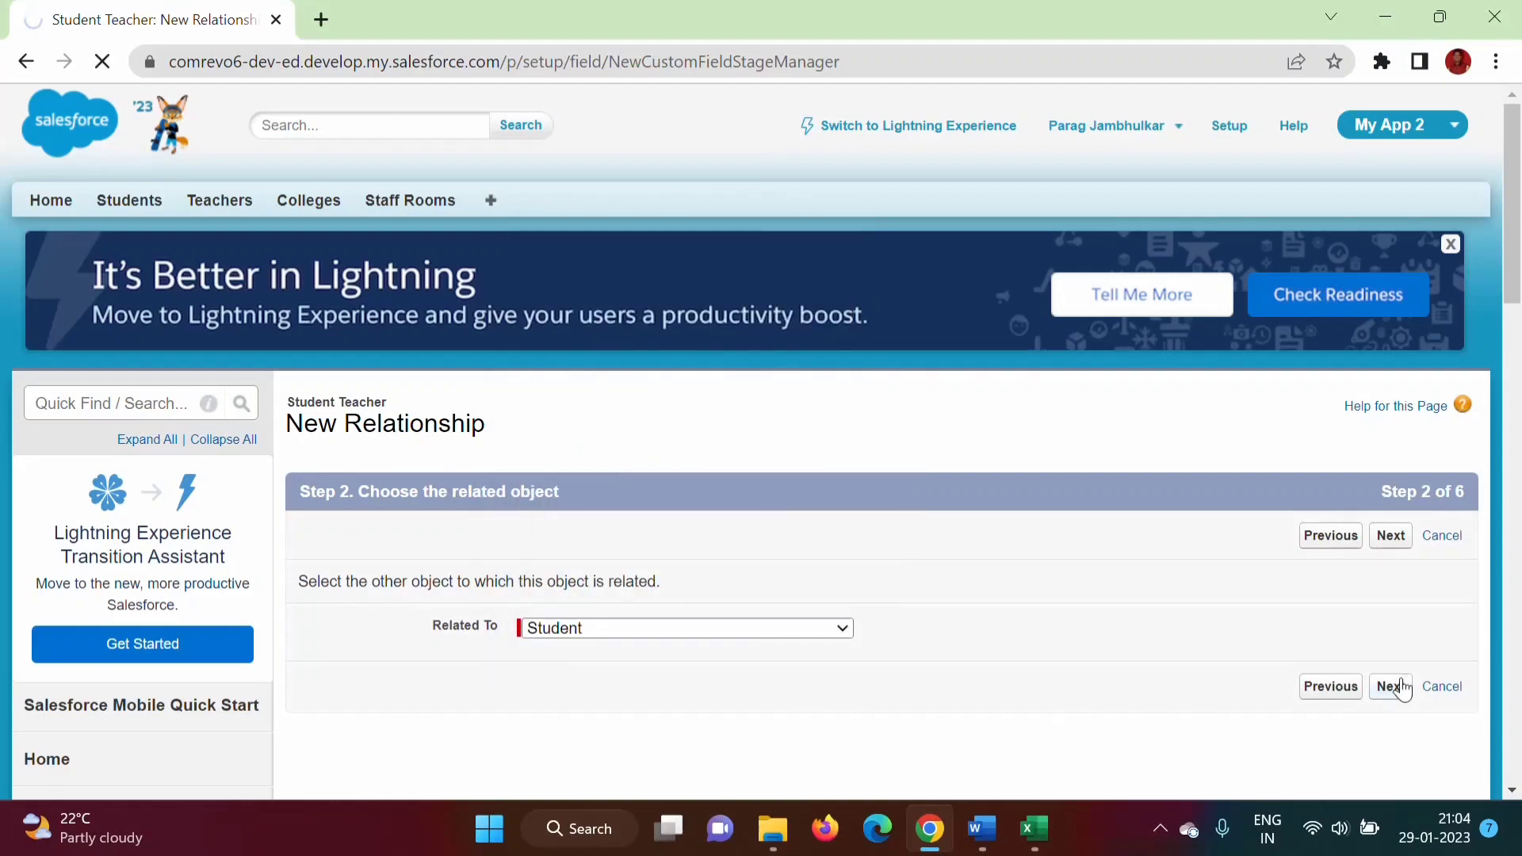
left_click_drag(1513, 191, 1518, 220)
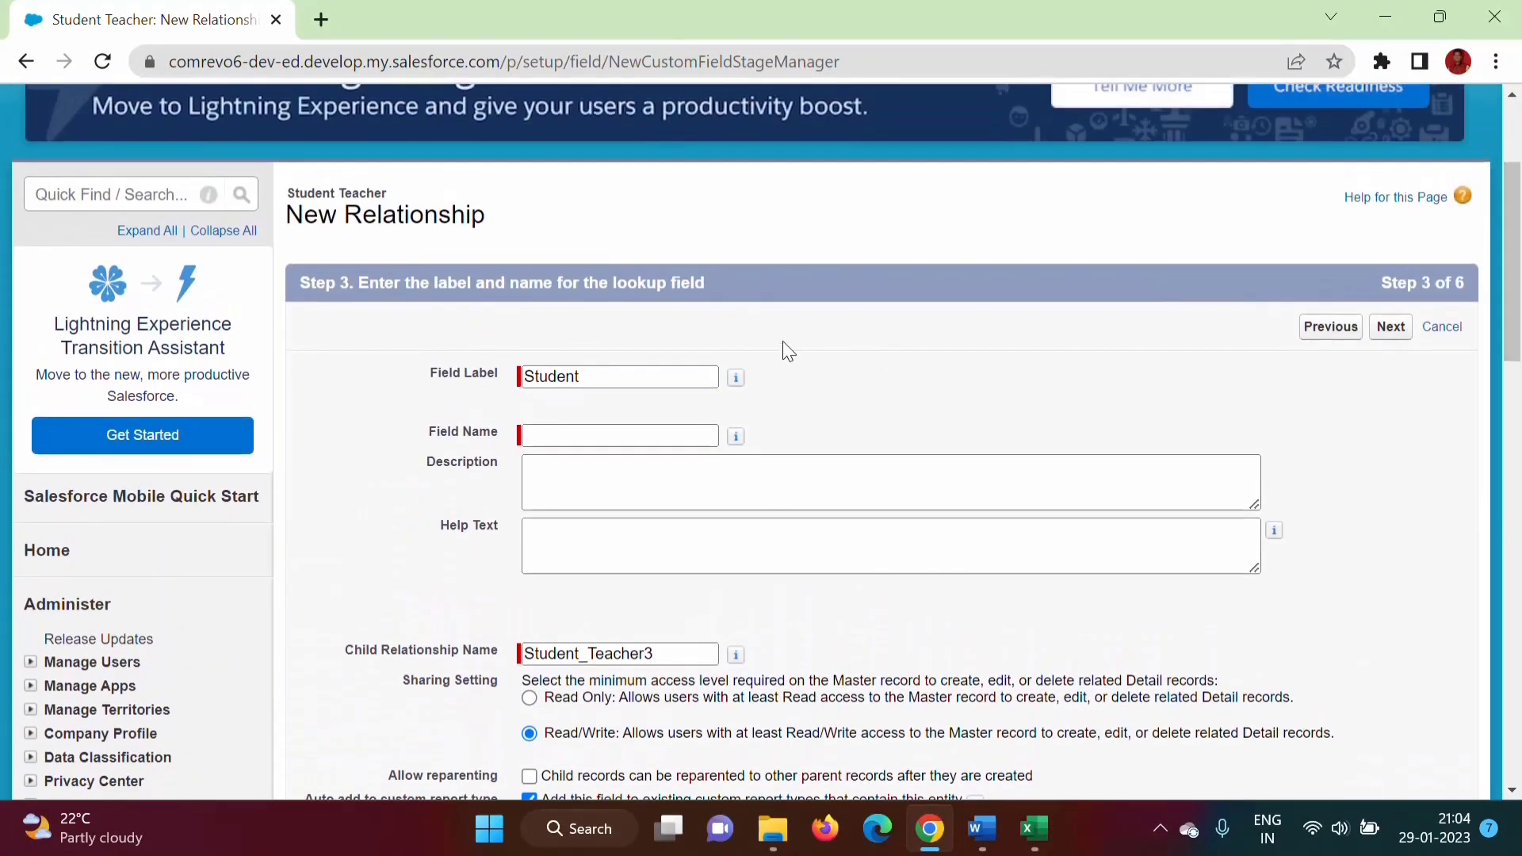
Set the Field Name to Student and continue to field-level security
left_click(581, 441)
left_click(648, 488)
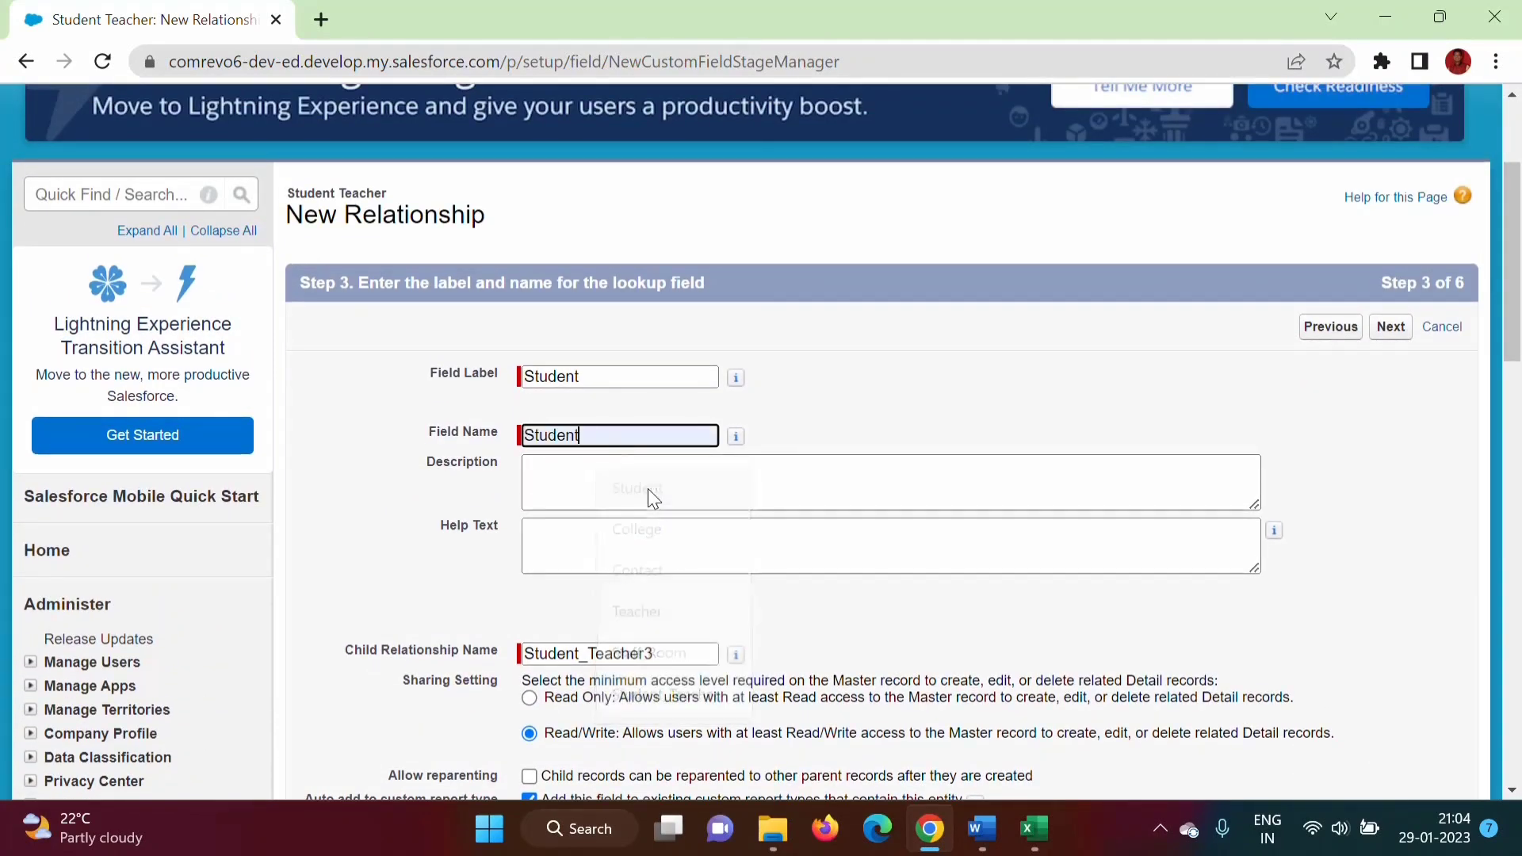
left_click(966, 414)
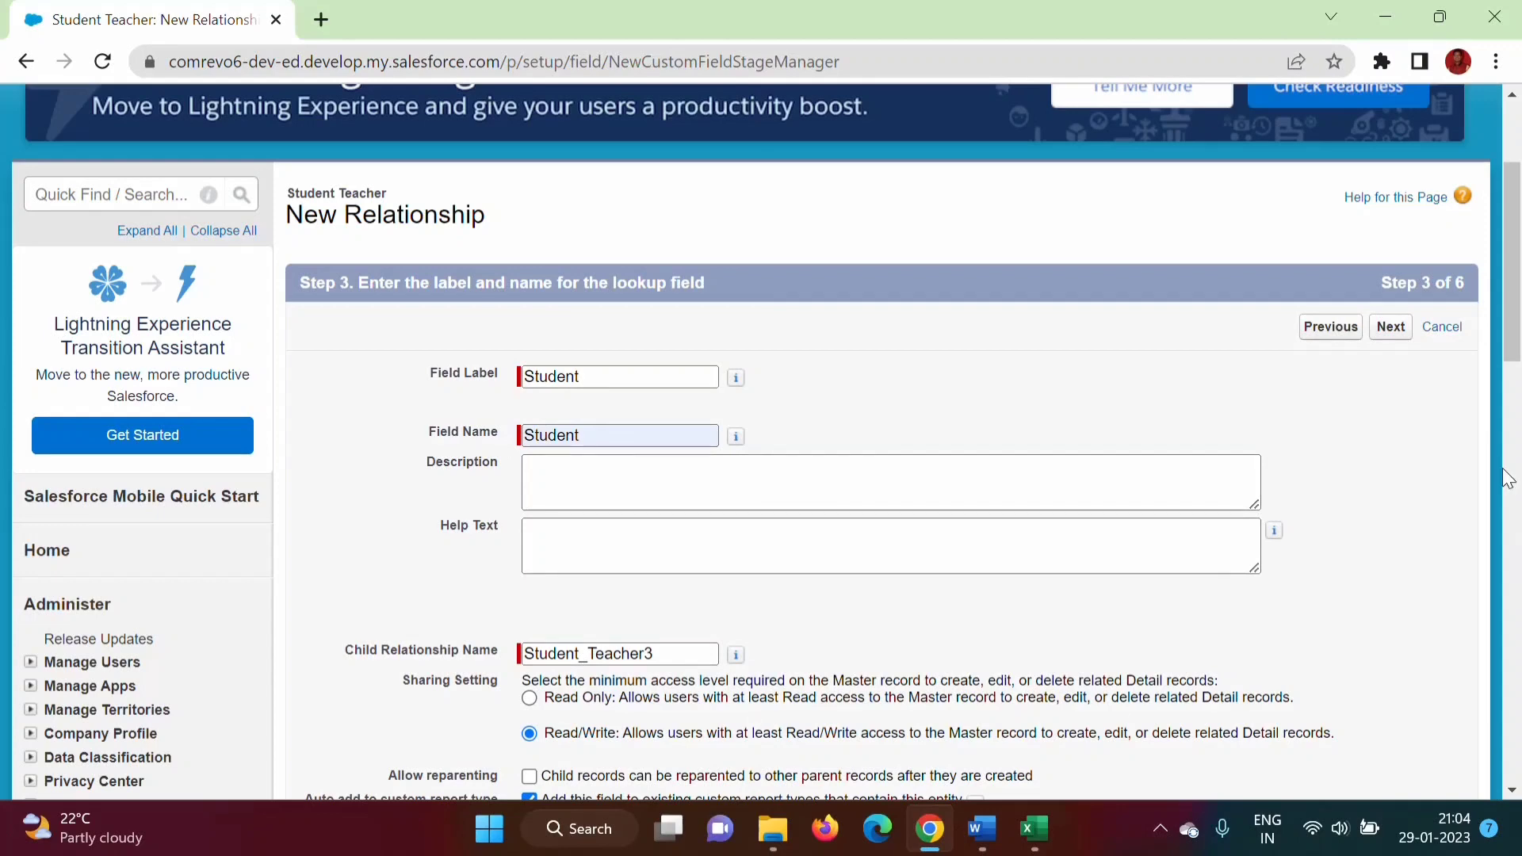
left_click_drag(1514, 349, 1518, 452)
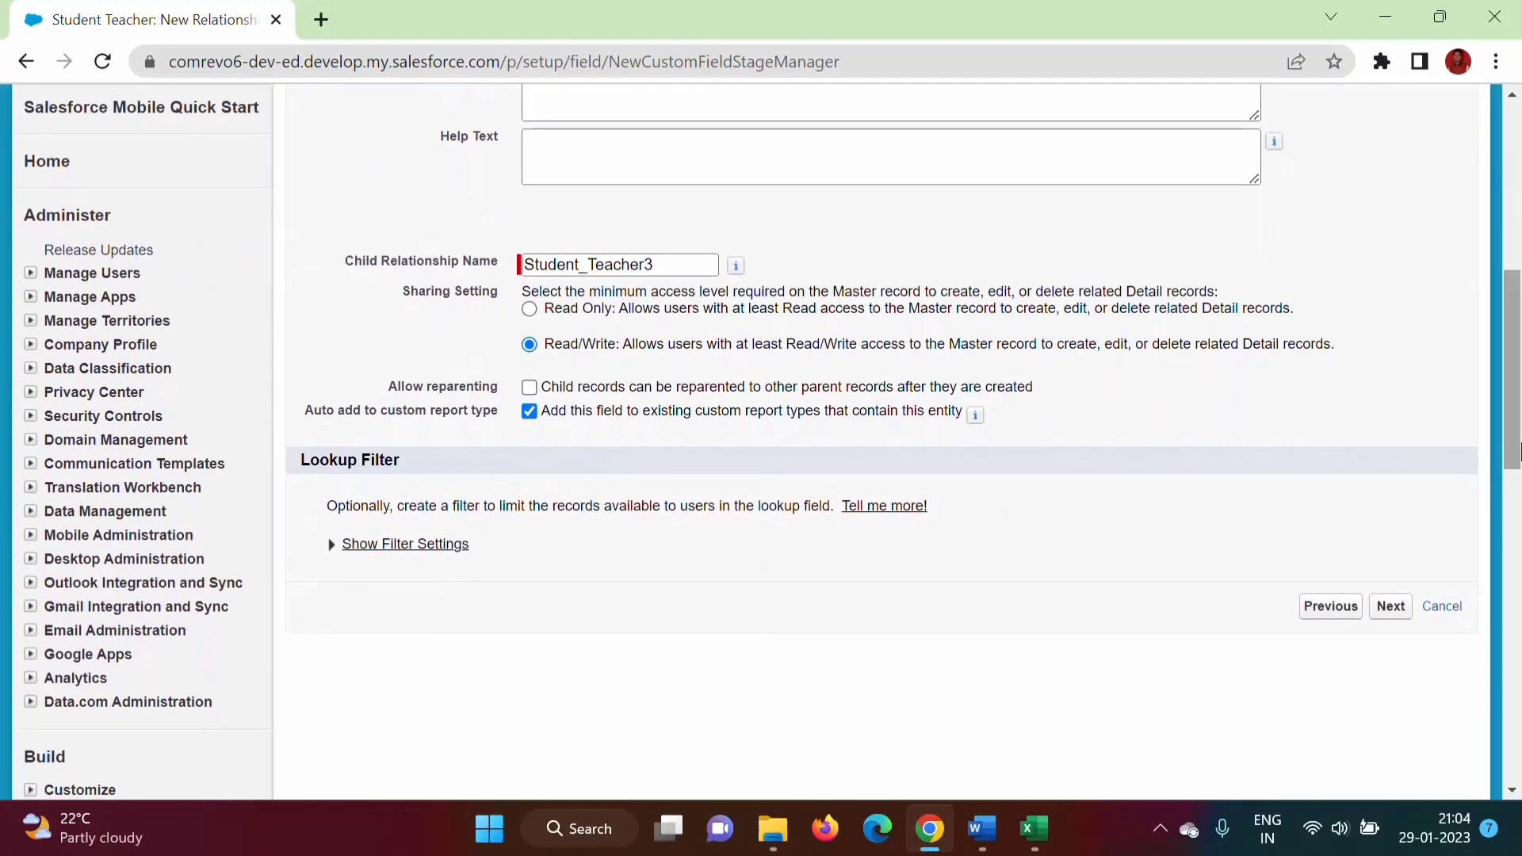
left_click(1392, 606)
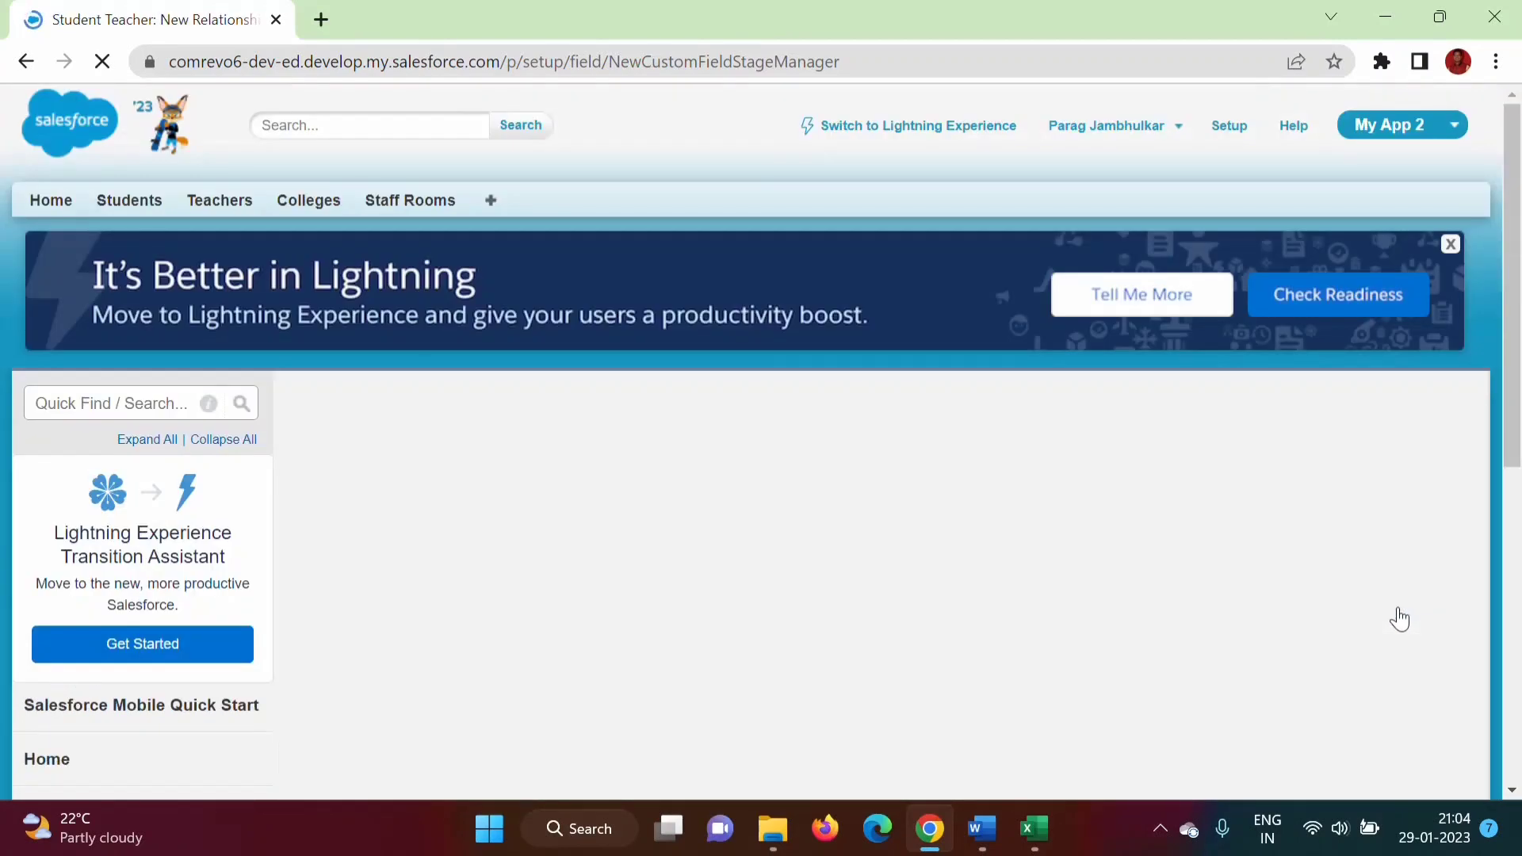
Accept default visibility, keep Student Layout checked, and save the Student field
left_click_drag(1518, 269, 1519, 413)
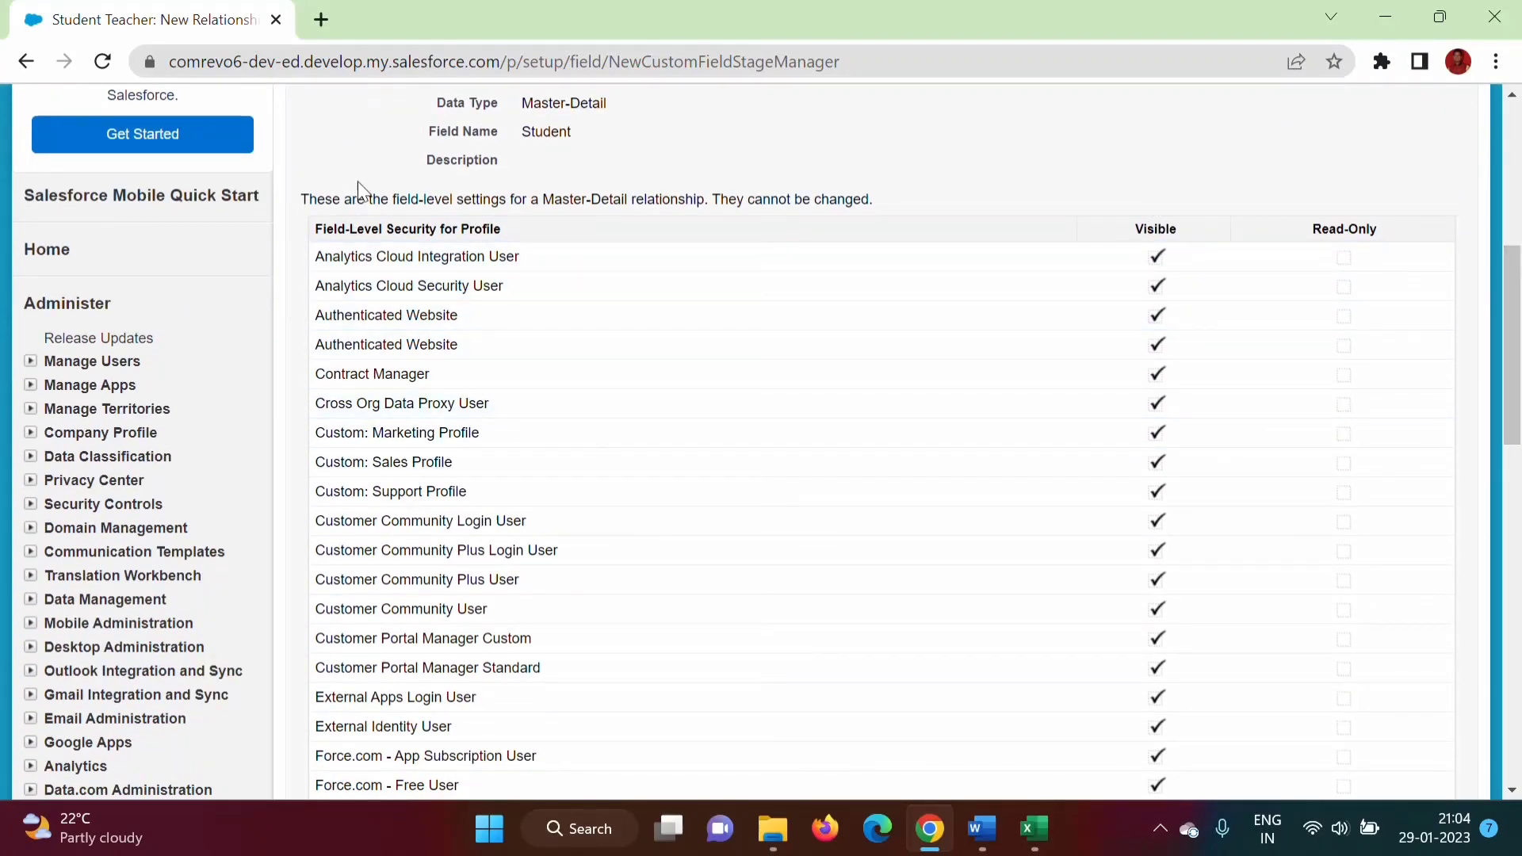
scroll(428, 614, "down", 10)
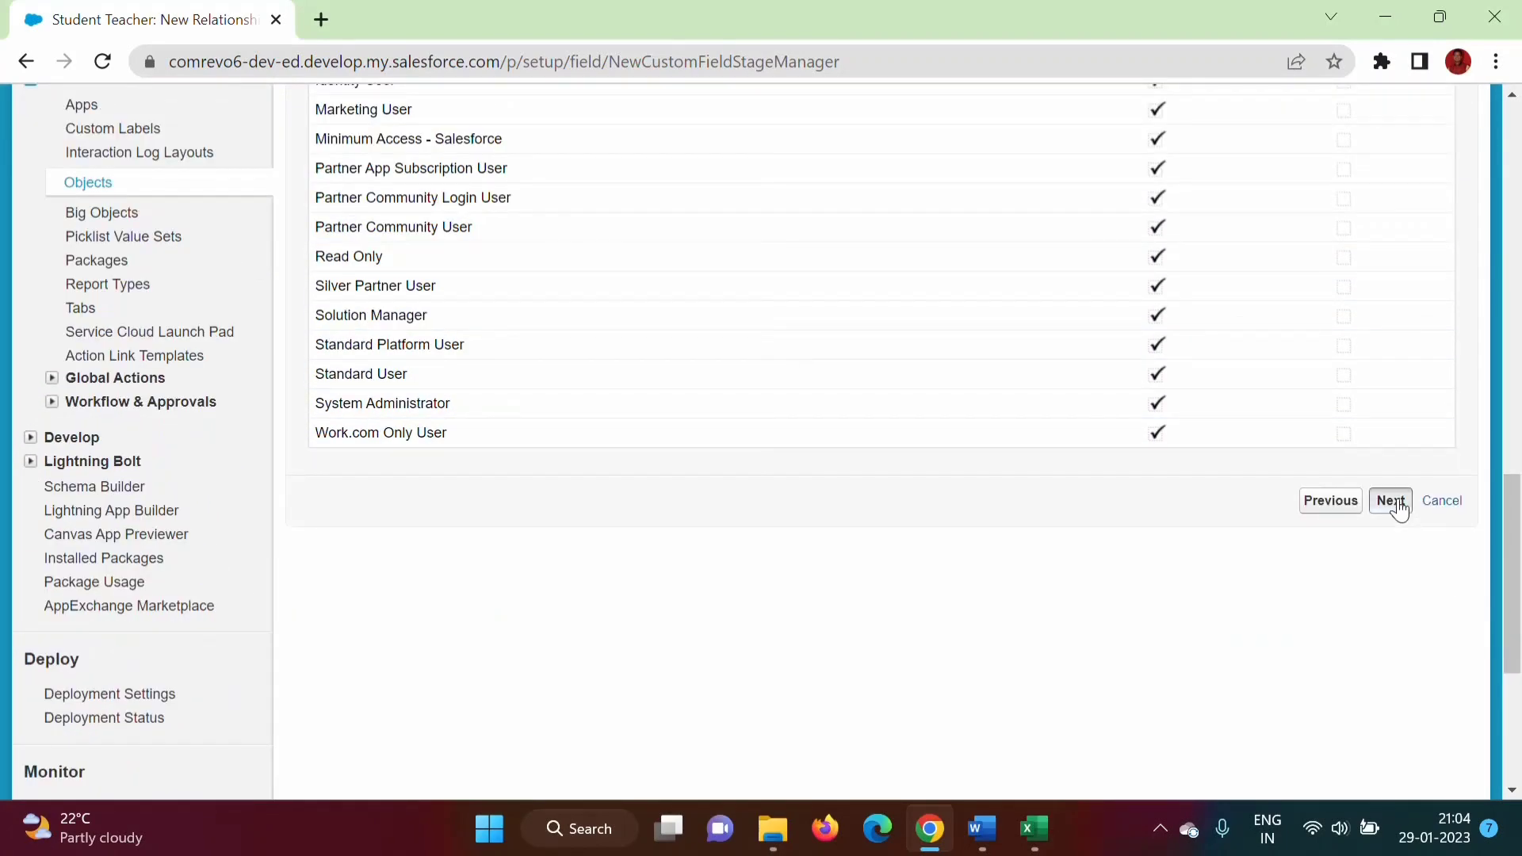
left_click(1396, 504)
scroll(599, 637, "down", 4)
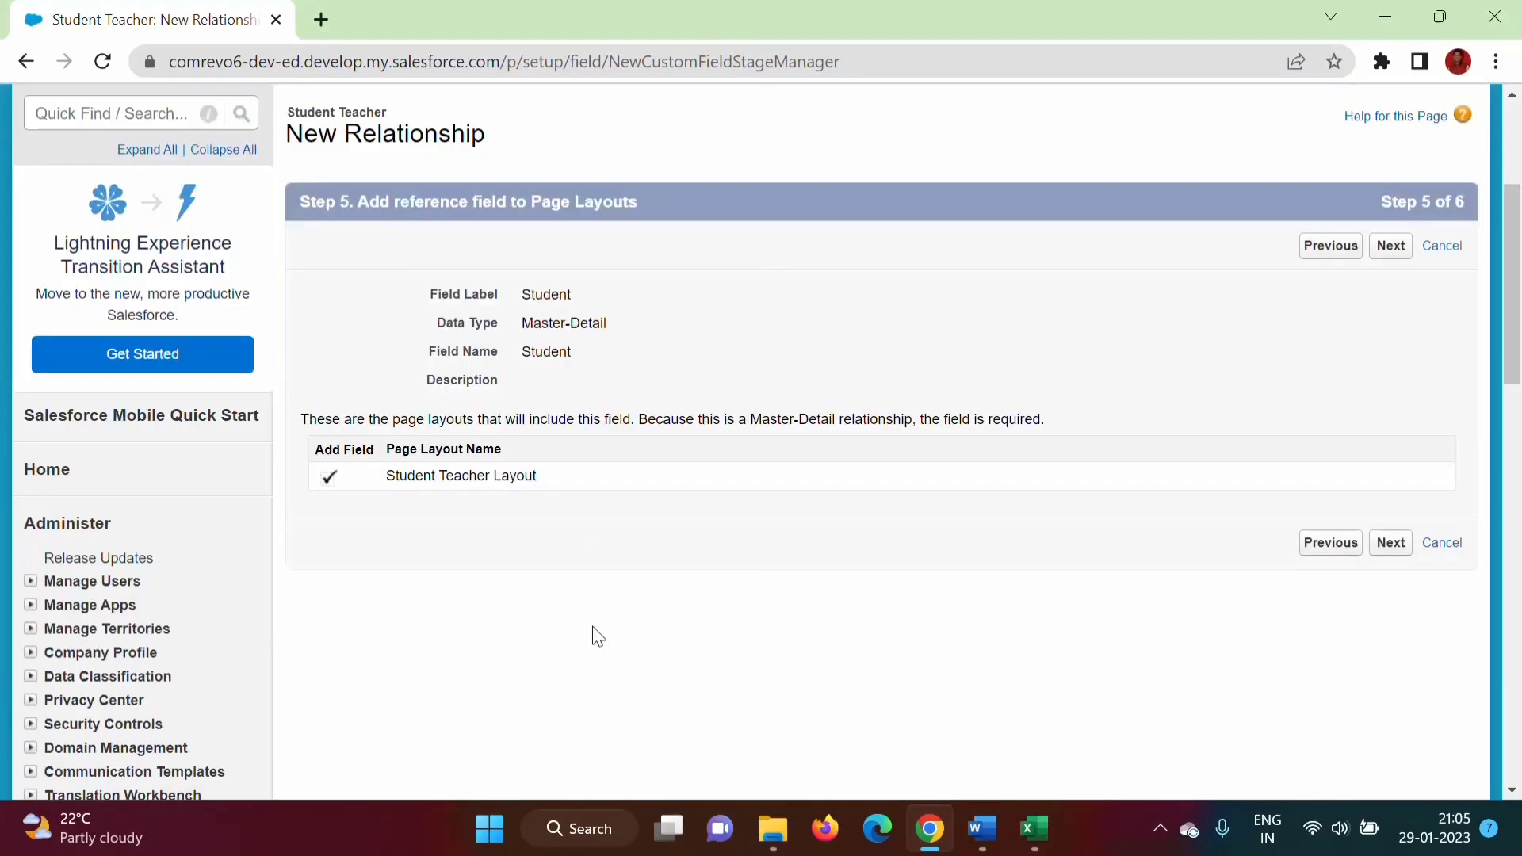
left_click(1392, 544)
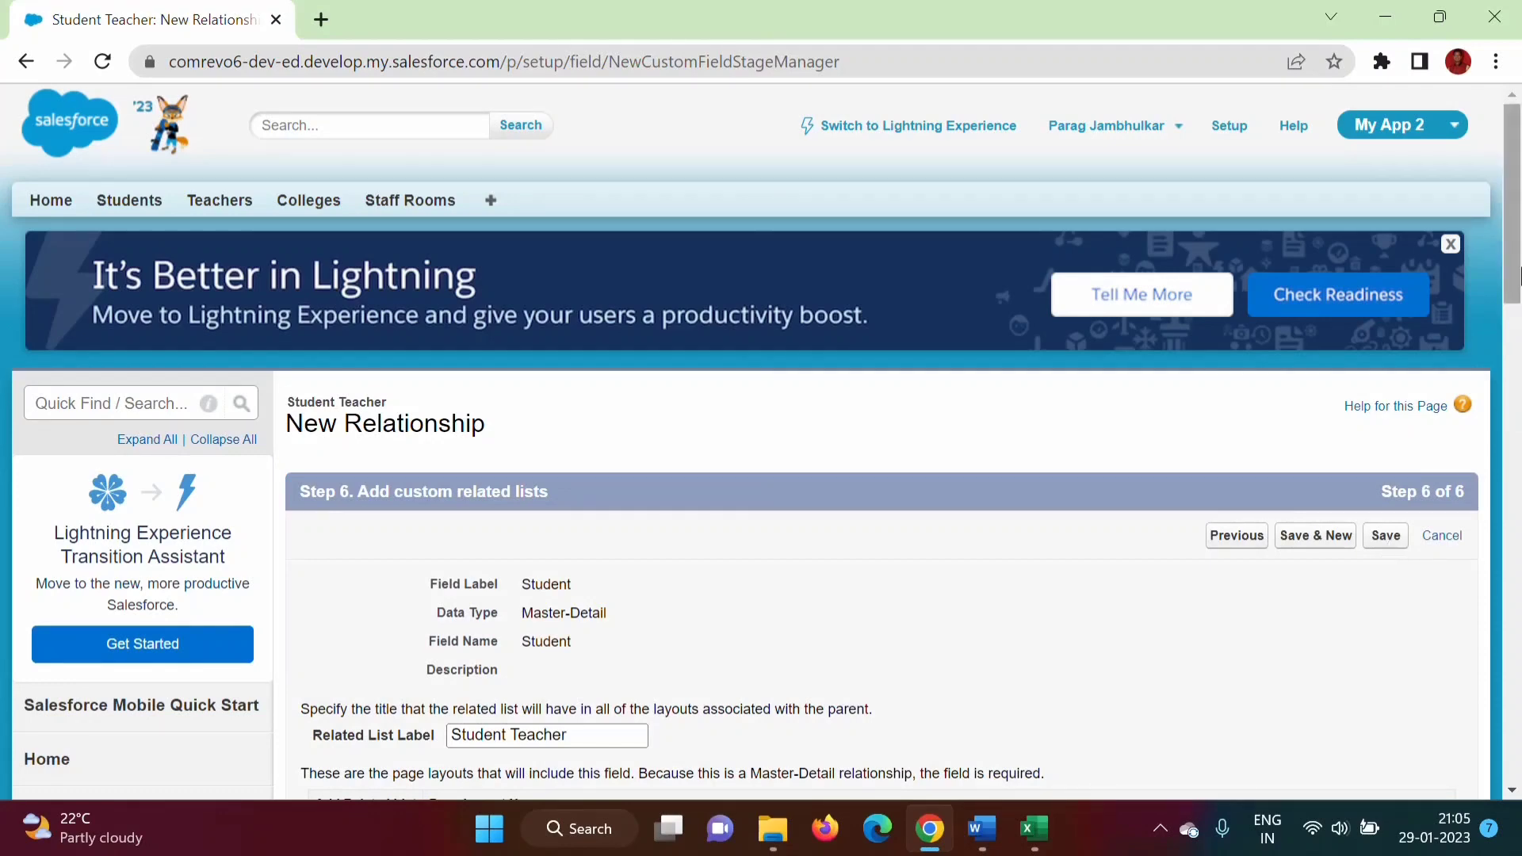
scroll(1340, 531, "down", 4)
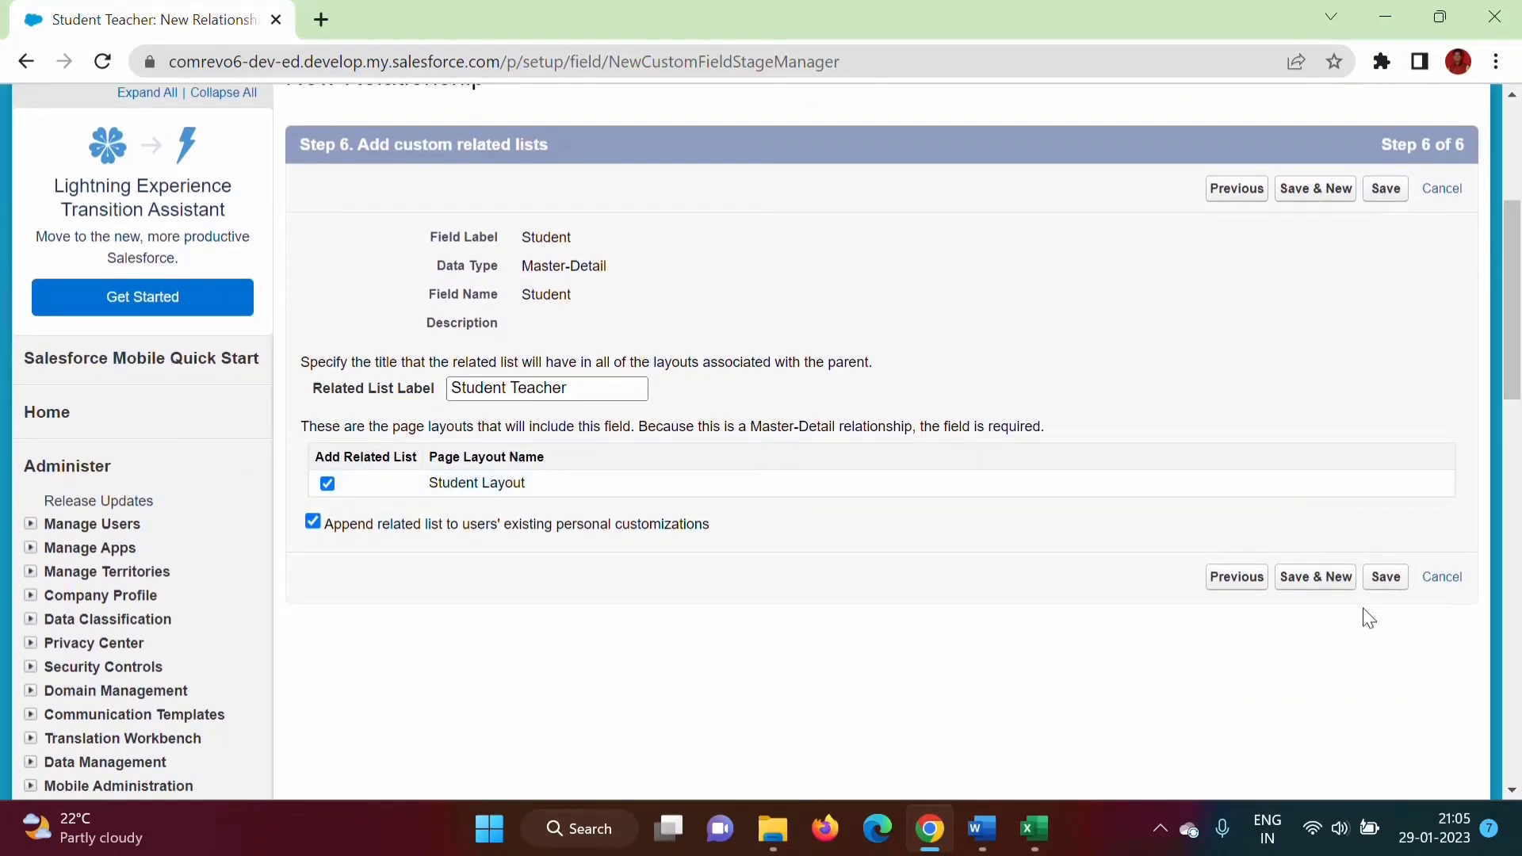
left_click(1378, 585)
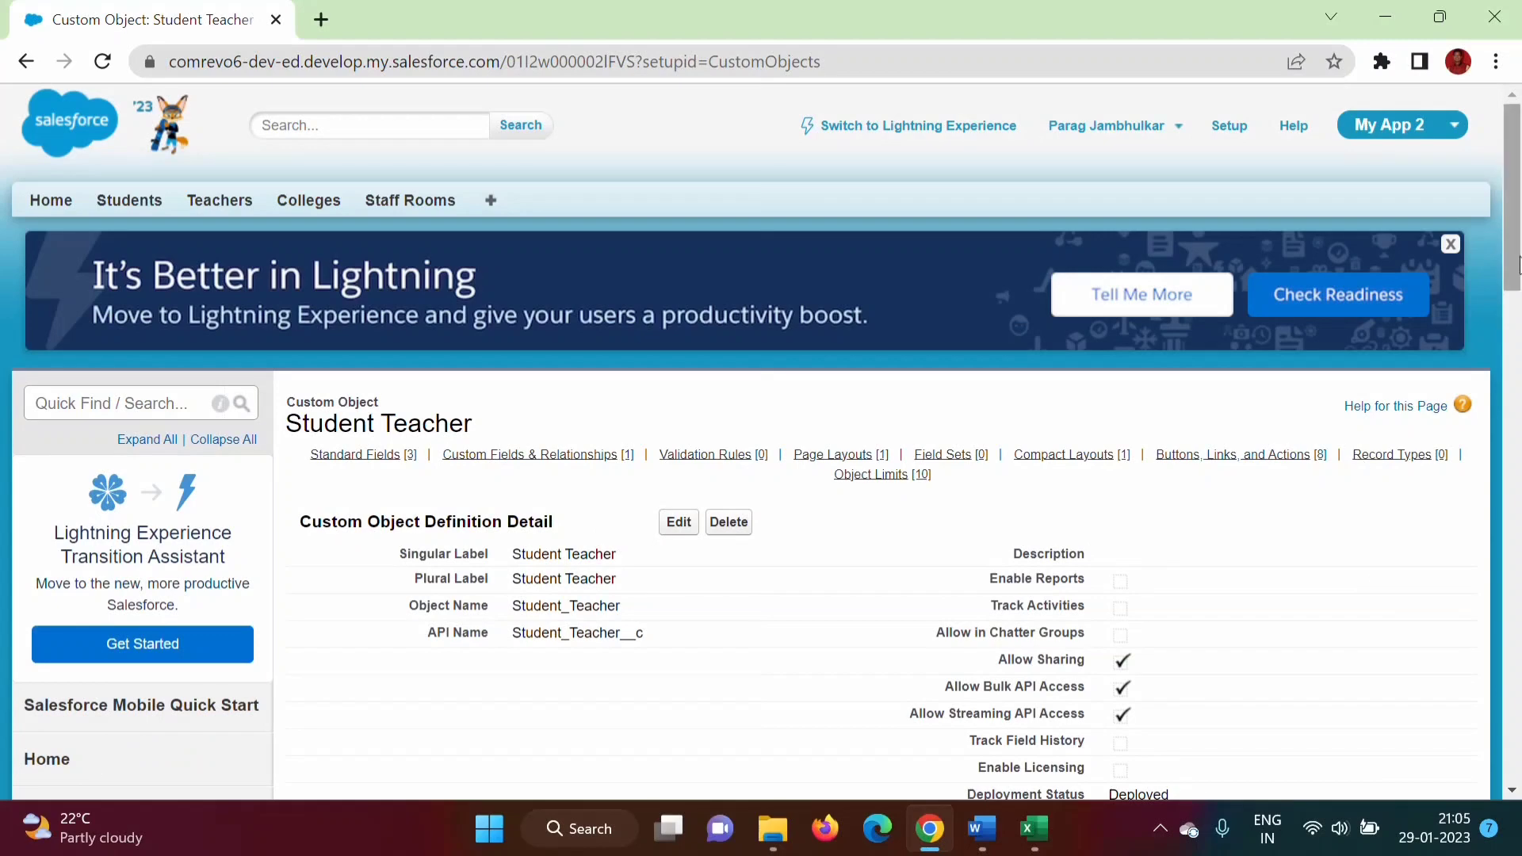
left_click_drag(1520, 264, 1519, 438)
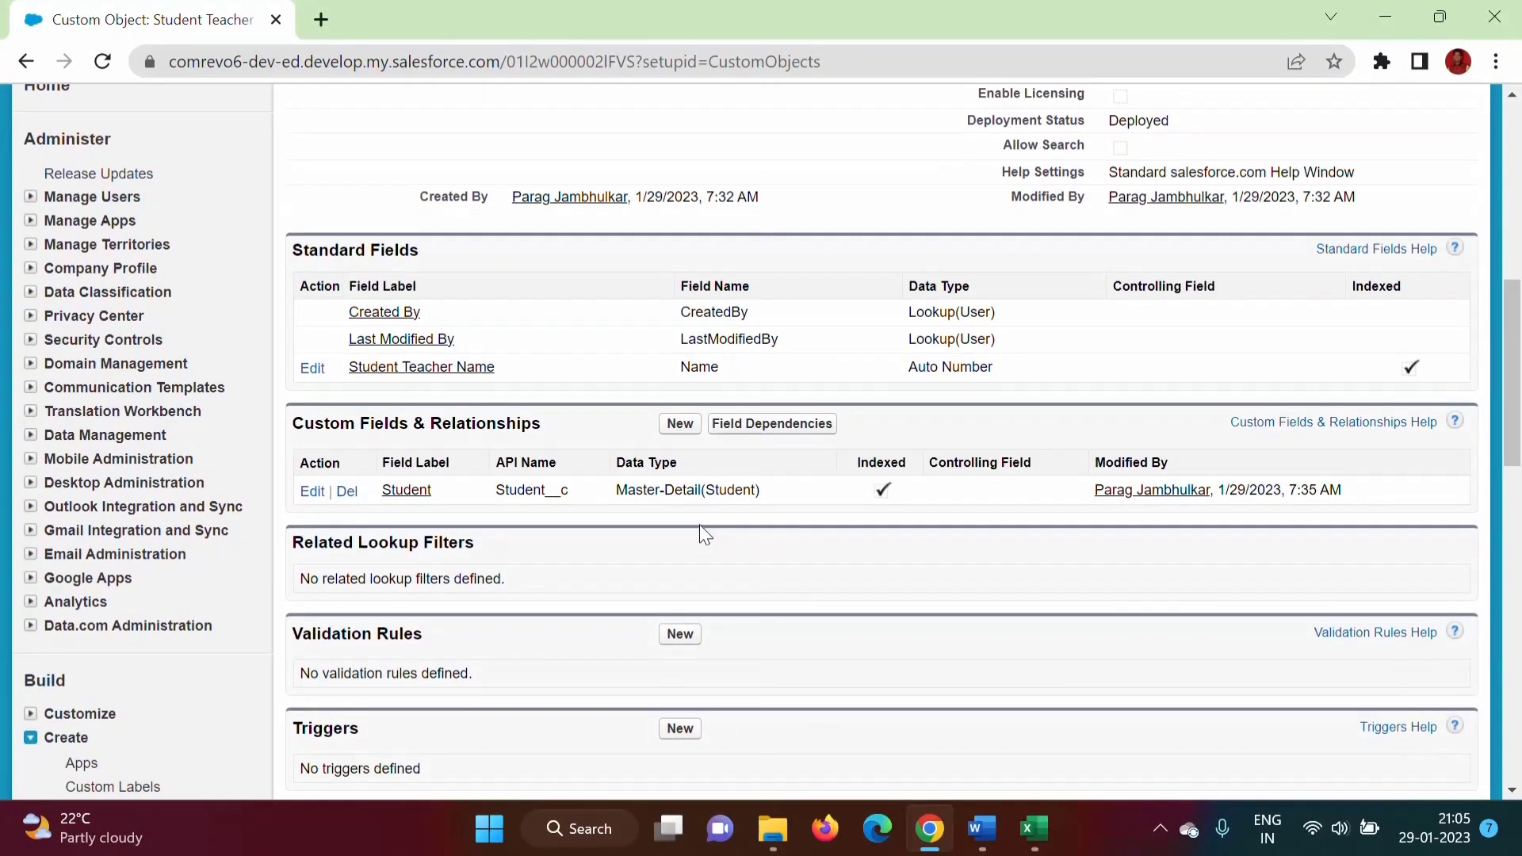
left_click_drag(616, 490, 700, 490)
left_click(983, 847)
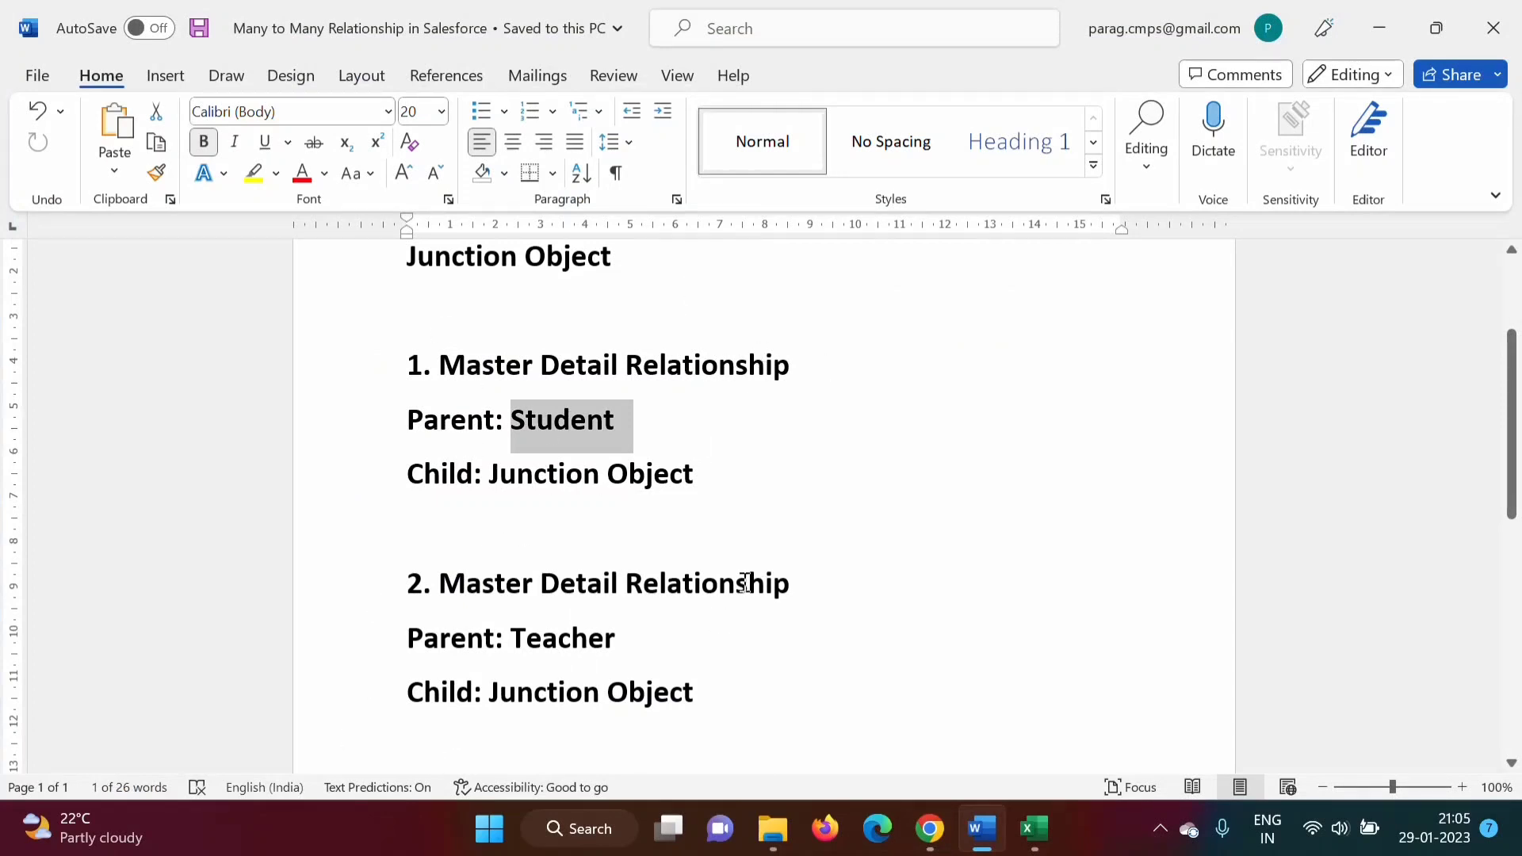
left_click(584, 693)
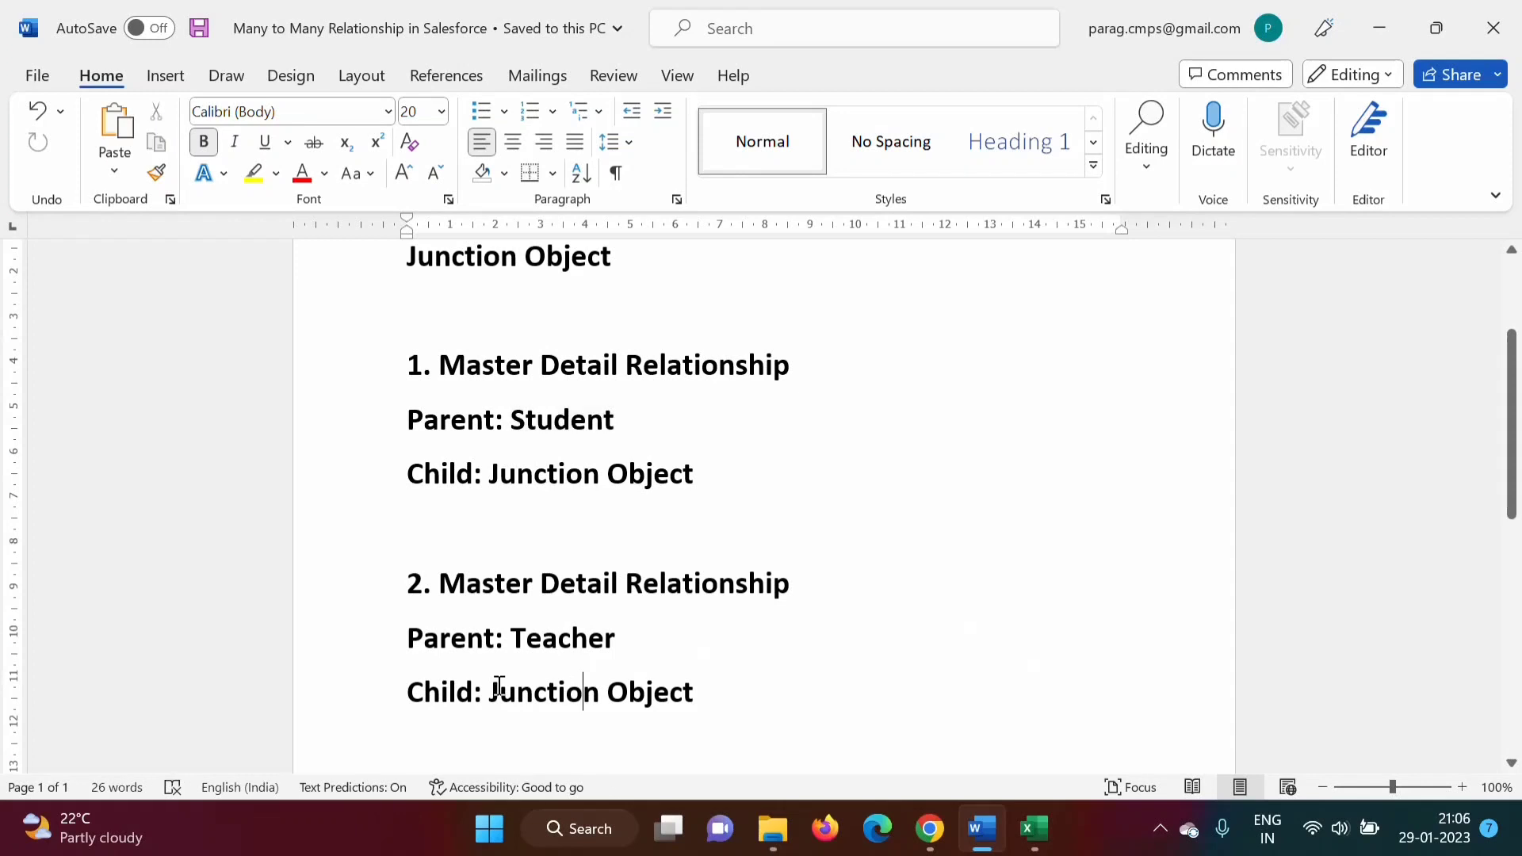
left_click_drag(491, 690, 700, 705)
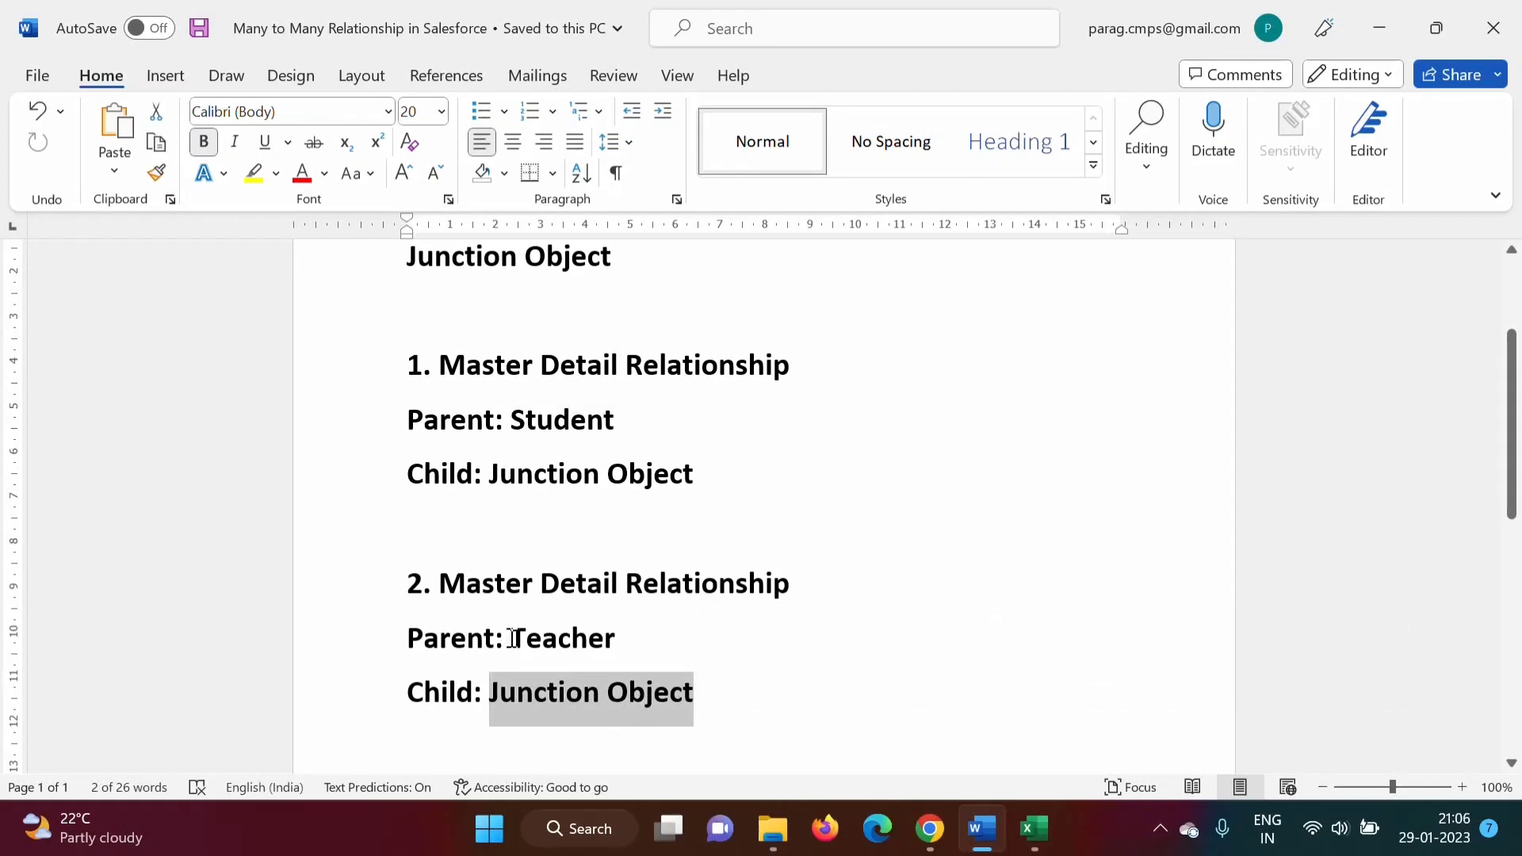
left_click_drag(514, 638, 622, 641)
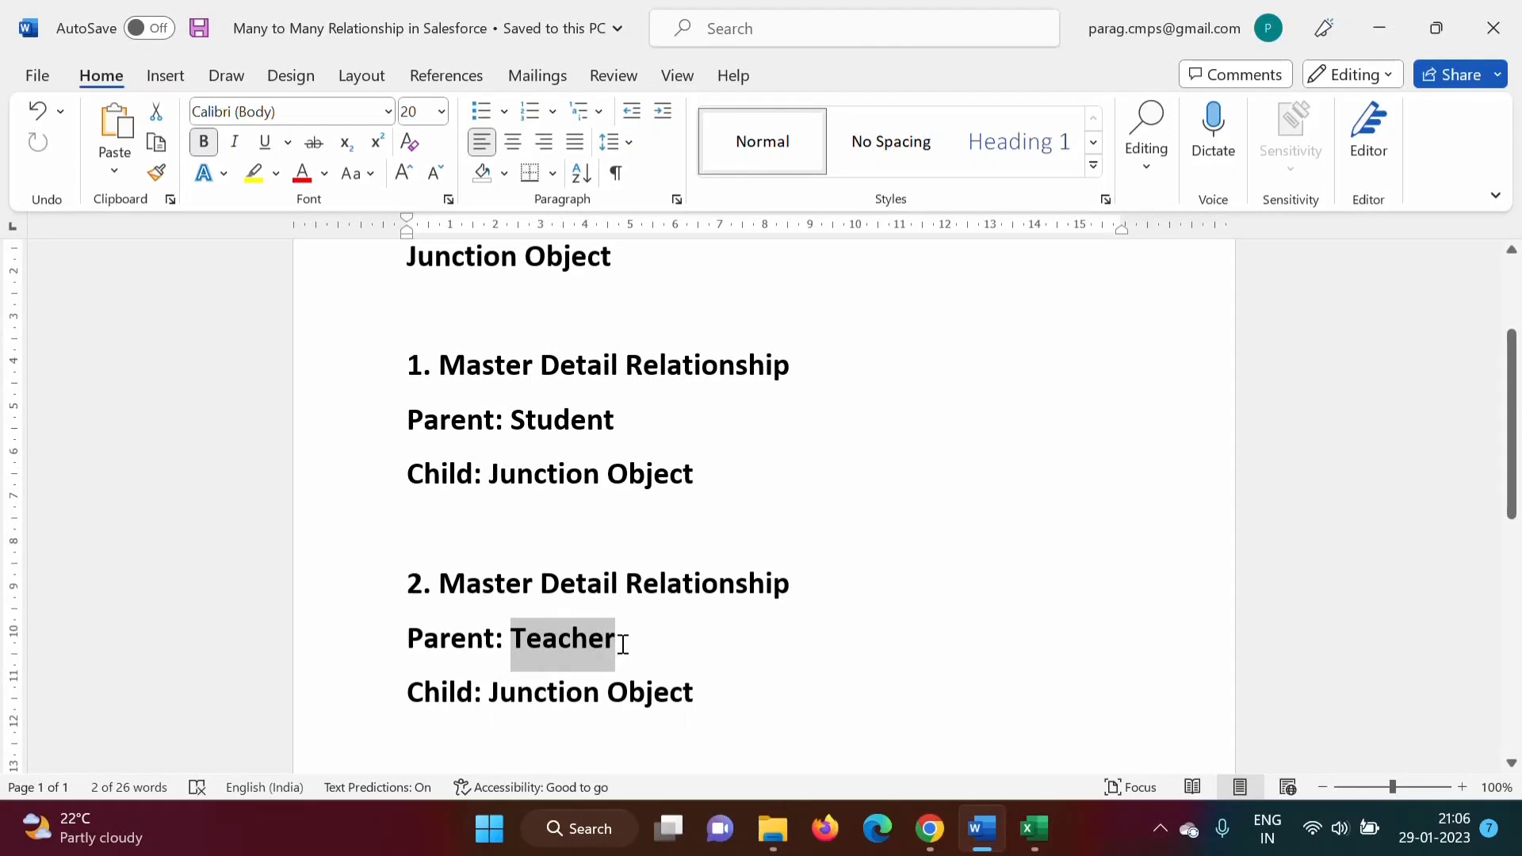
left_click(922, 845)
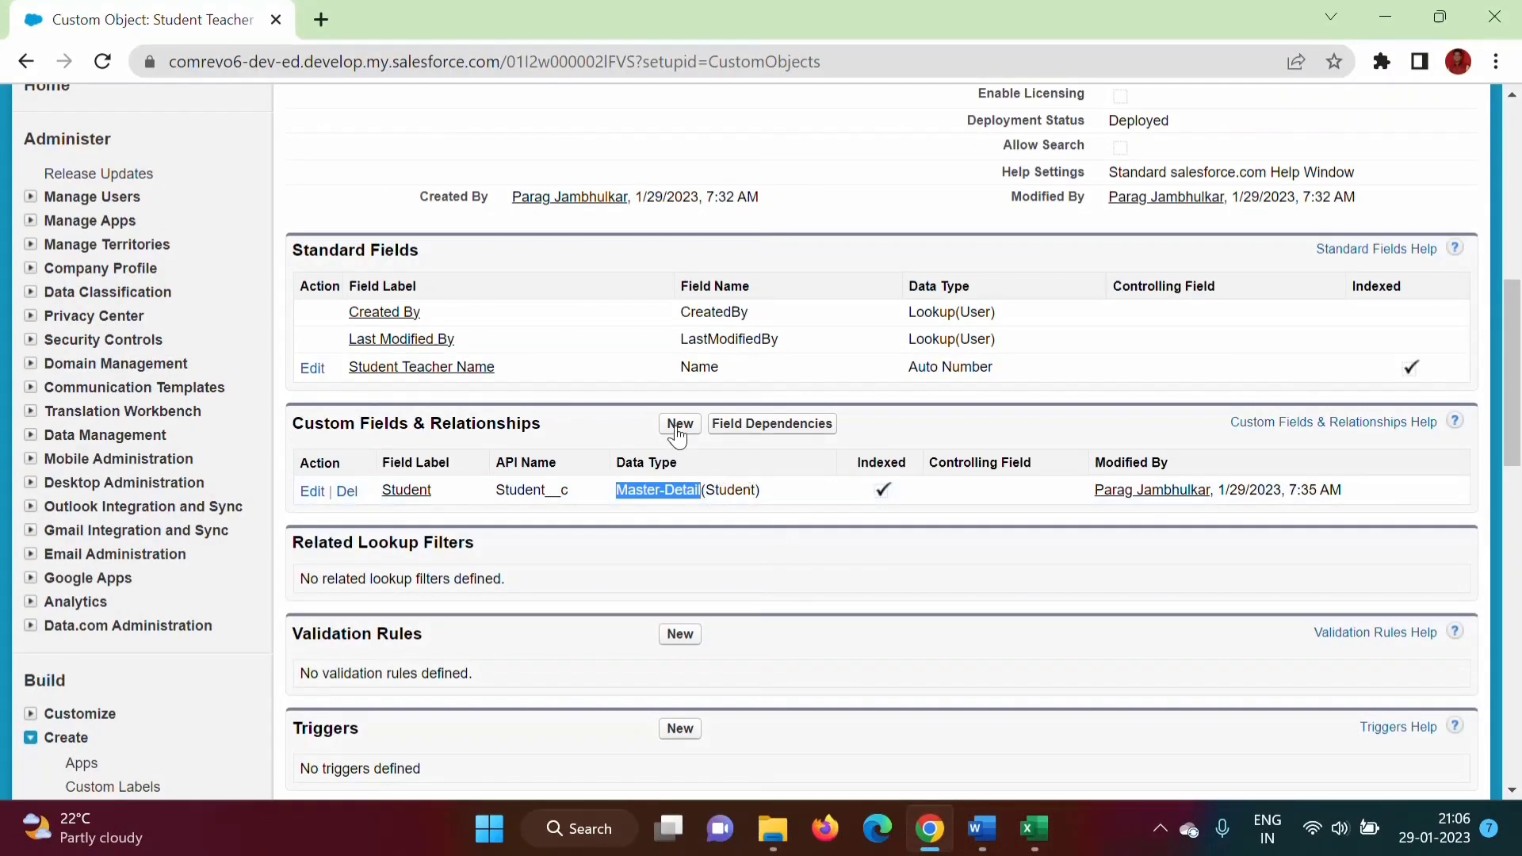
Start another master-detail custom field on Student Teacher, checking the notes for the second relationship
left_click(678, 424)
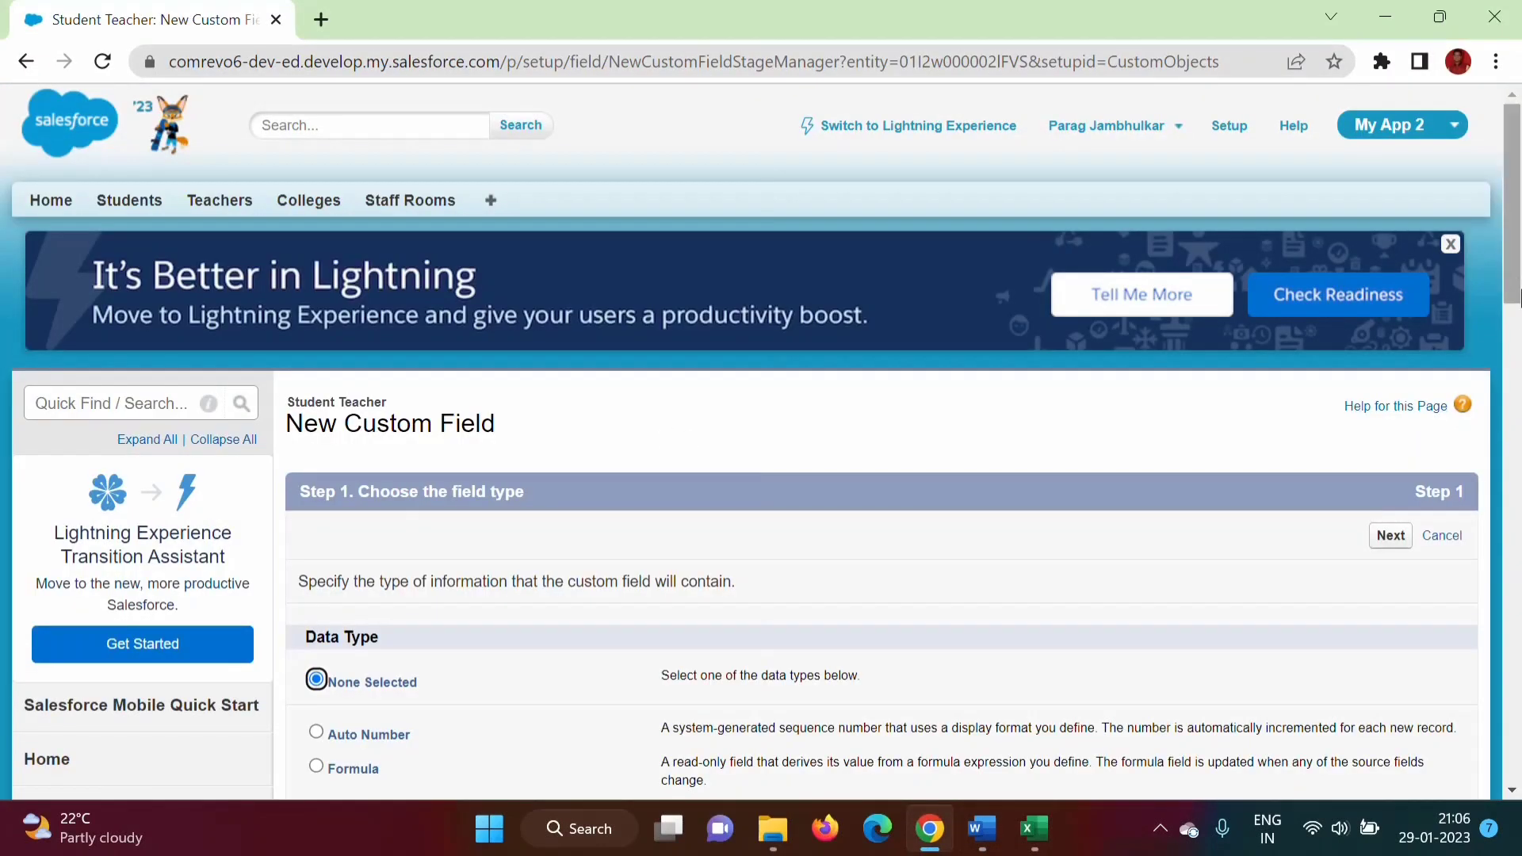
left_click_drag(1513, 256, 1513, 374)
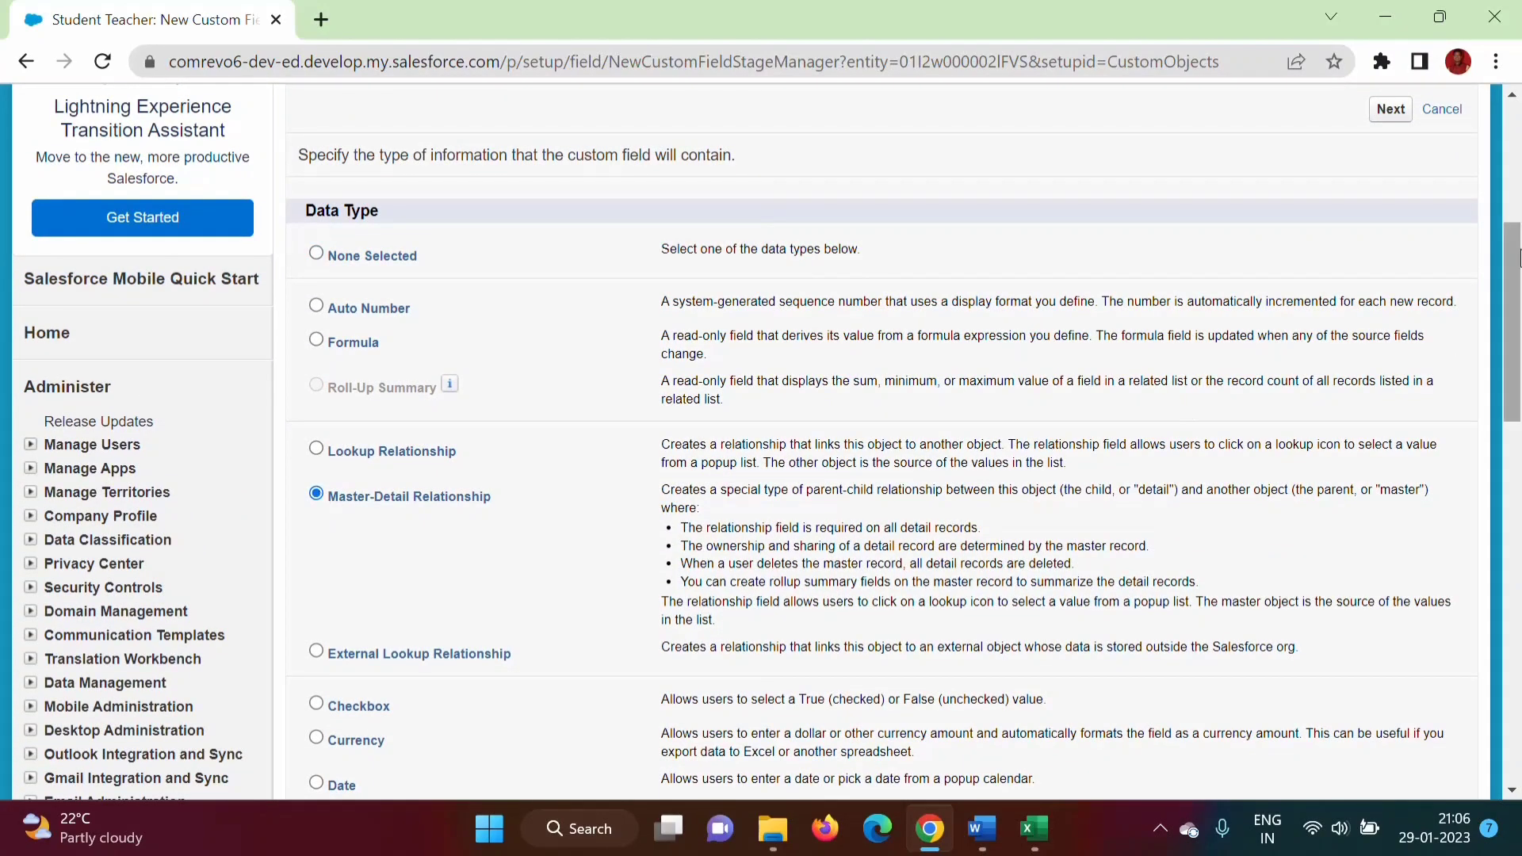
left_click_drag(1513, 257, 1516, 512)
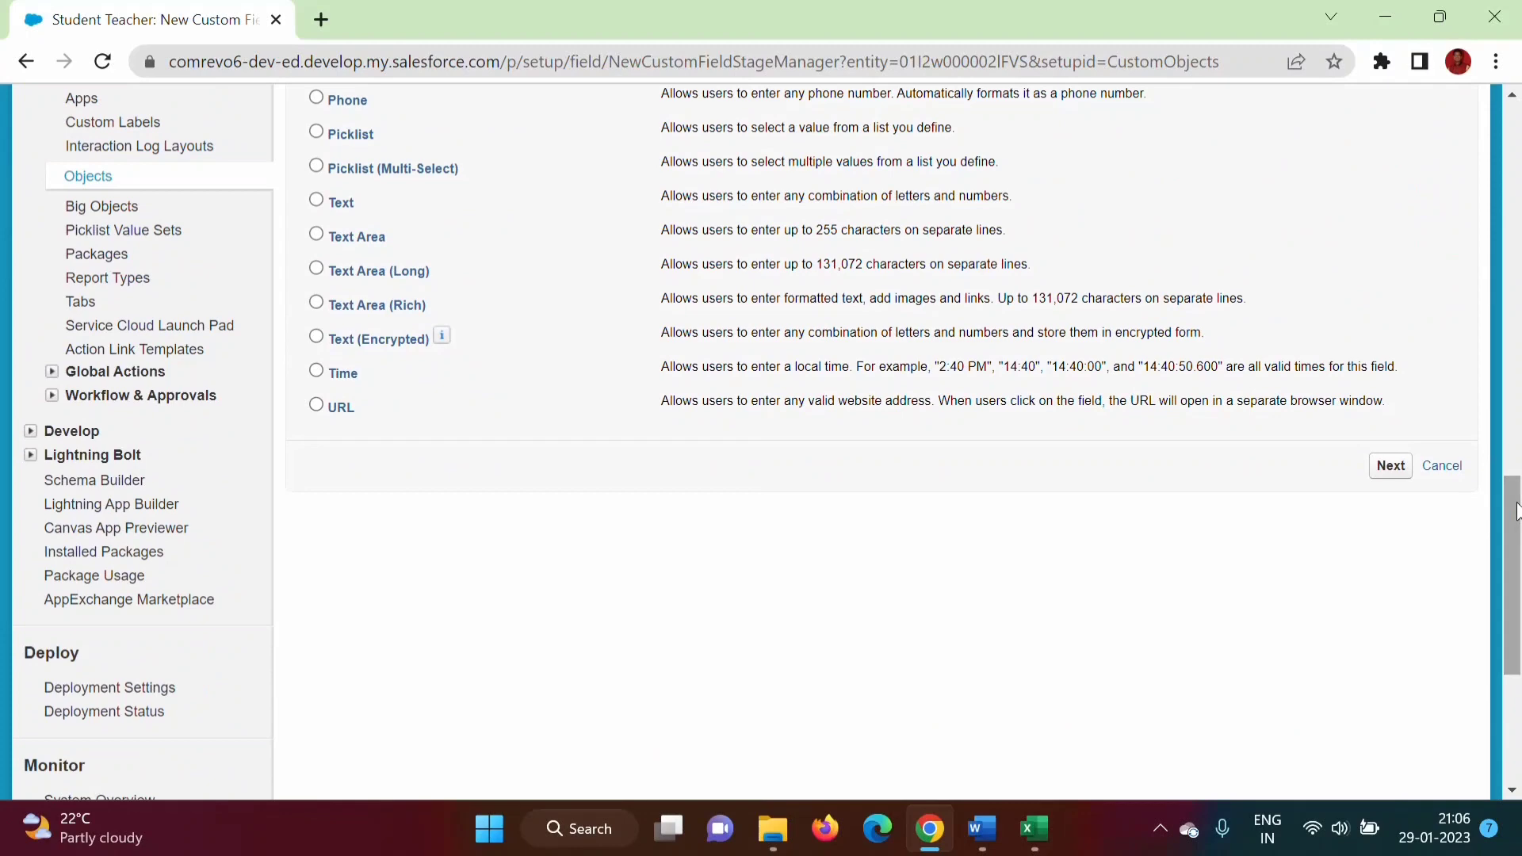
left_click(1391, 467)
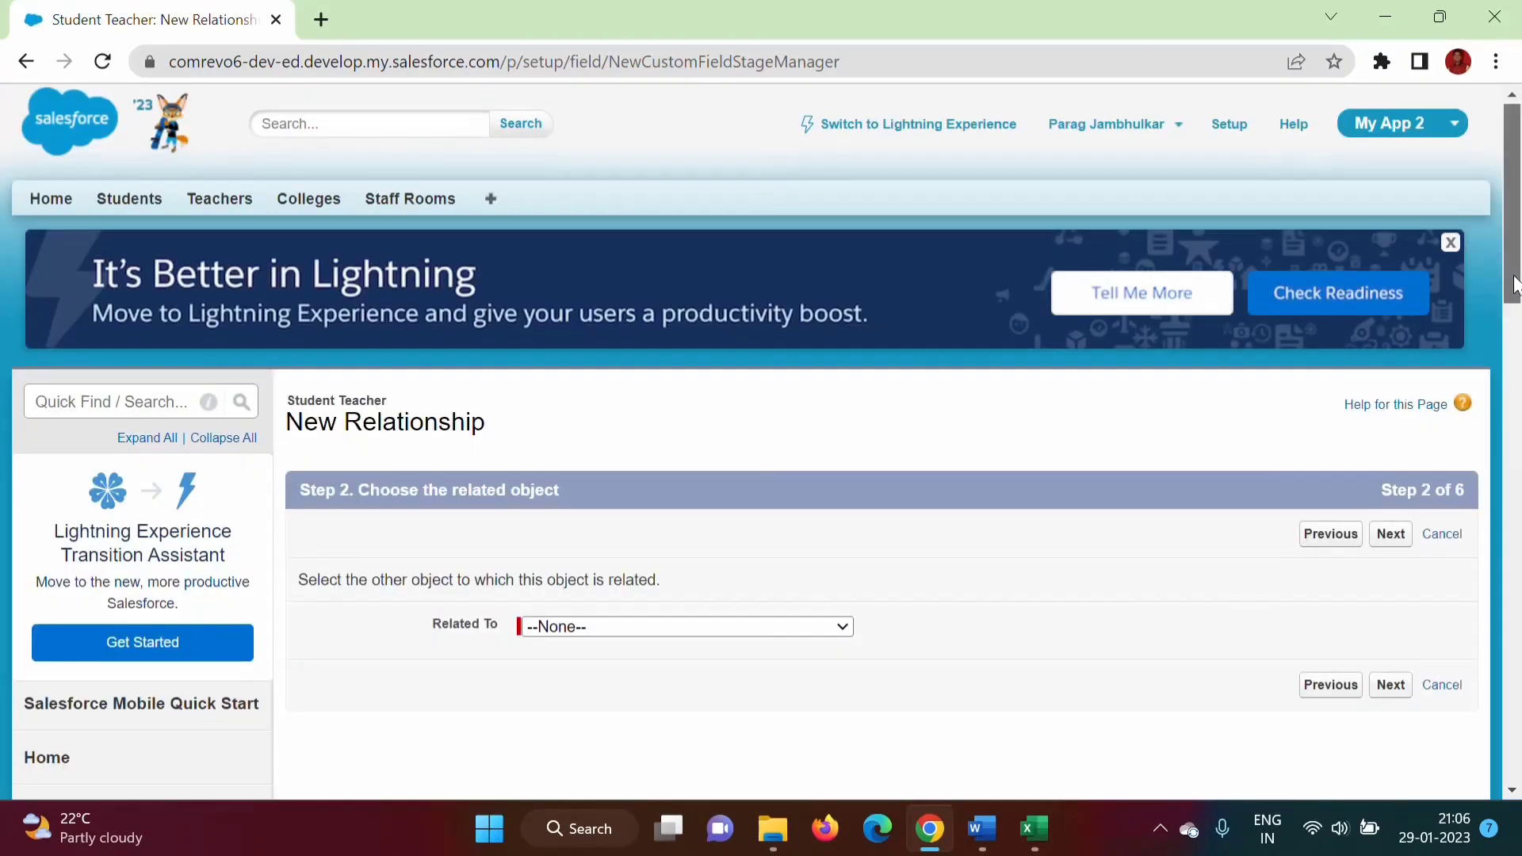
left_click_drag(1514, 286, 1514, 384)
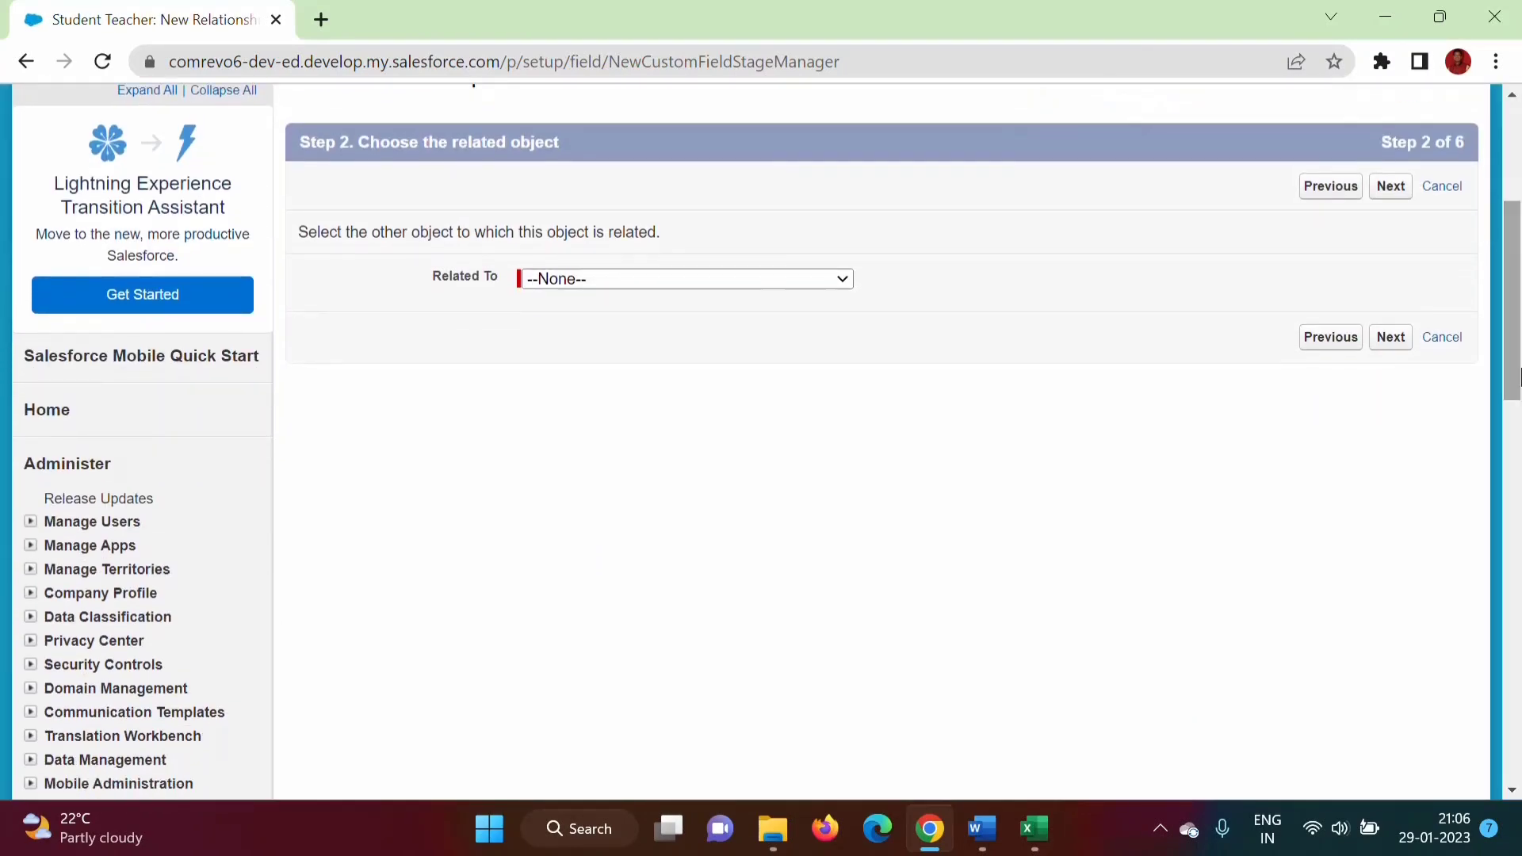
left_click(982, 829)
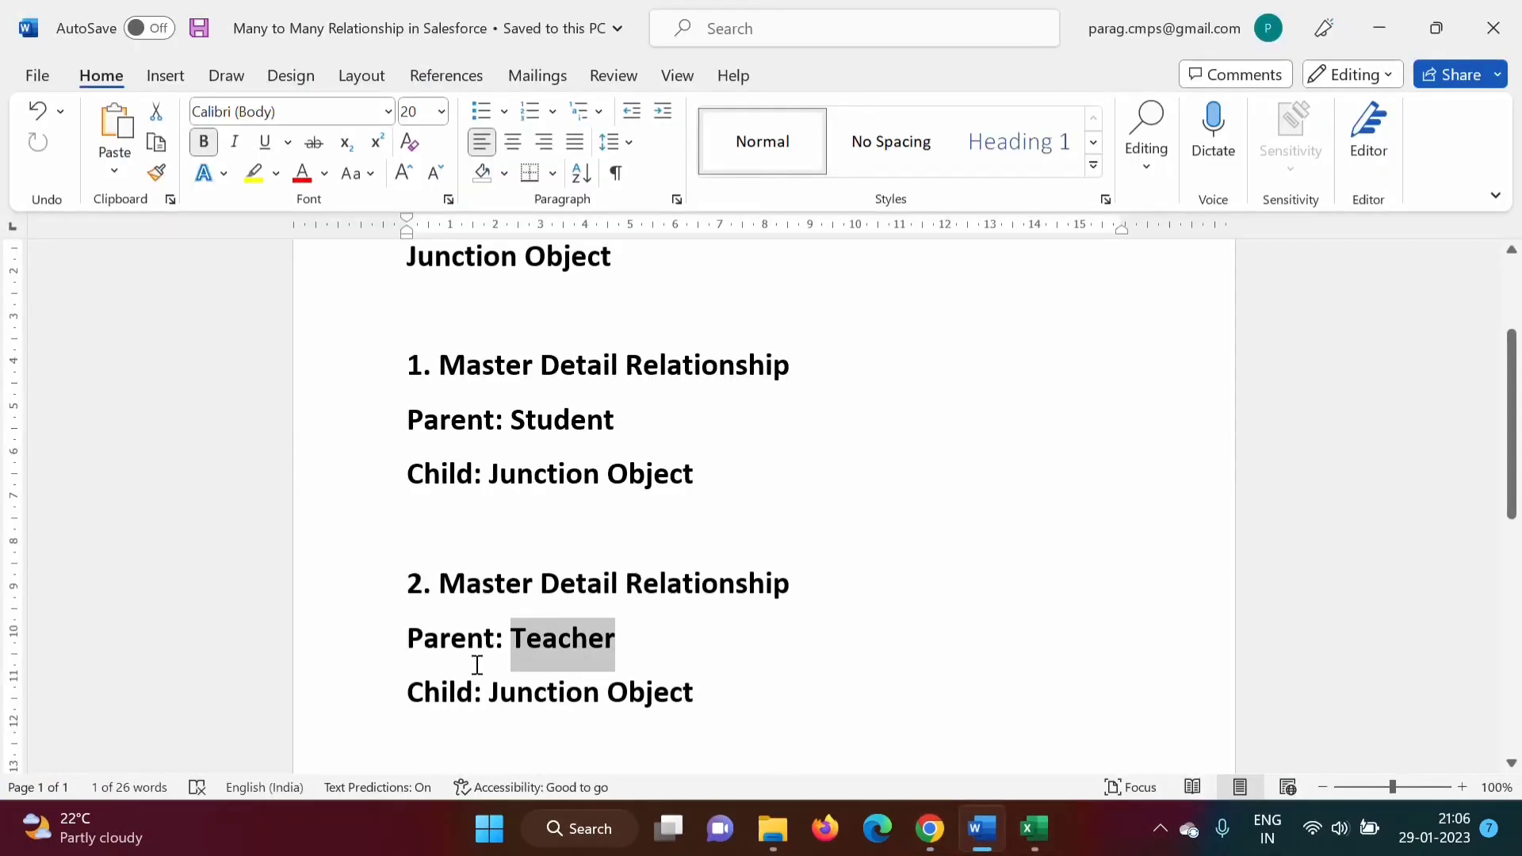
left_click(930, 829)
Relate the field to Teacher and set its Field Name to Teacher
left_click(565, 277)
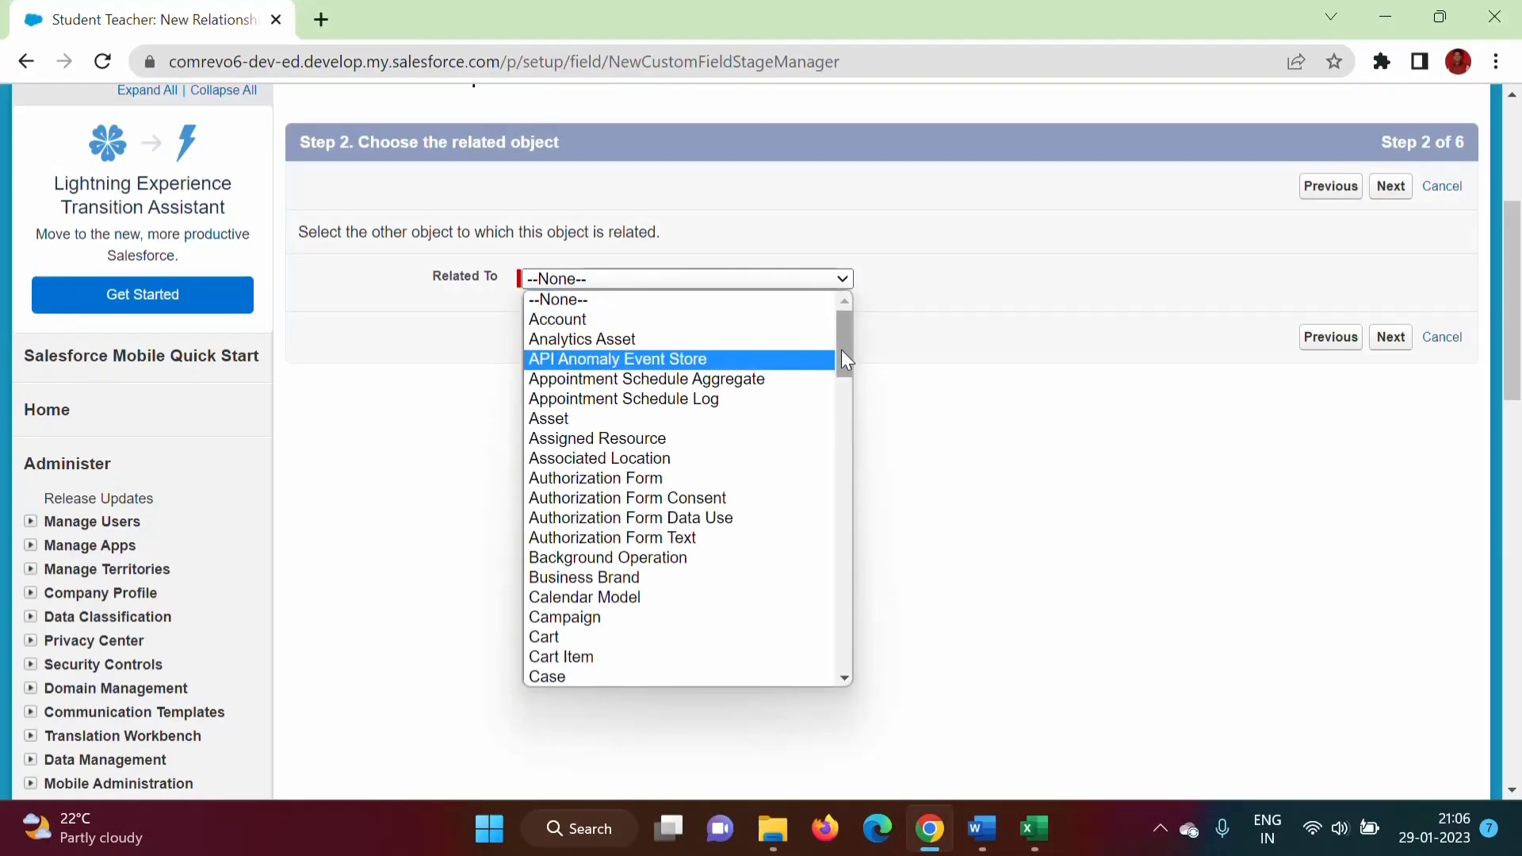
left_click_drag(842, 353, 855, 618)
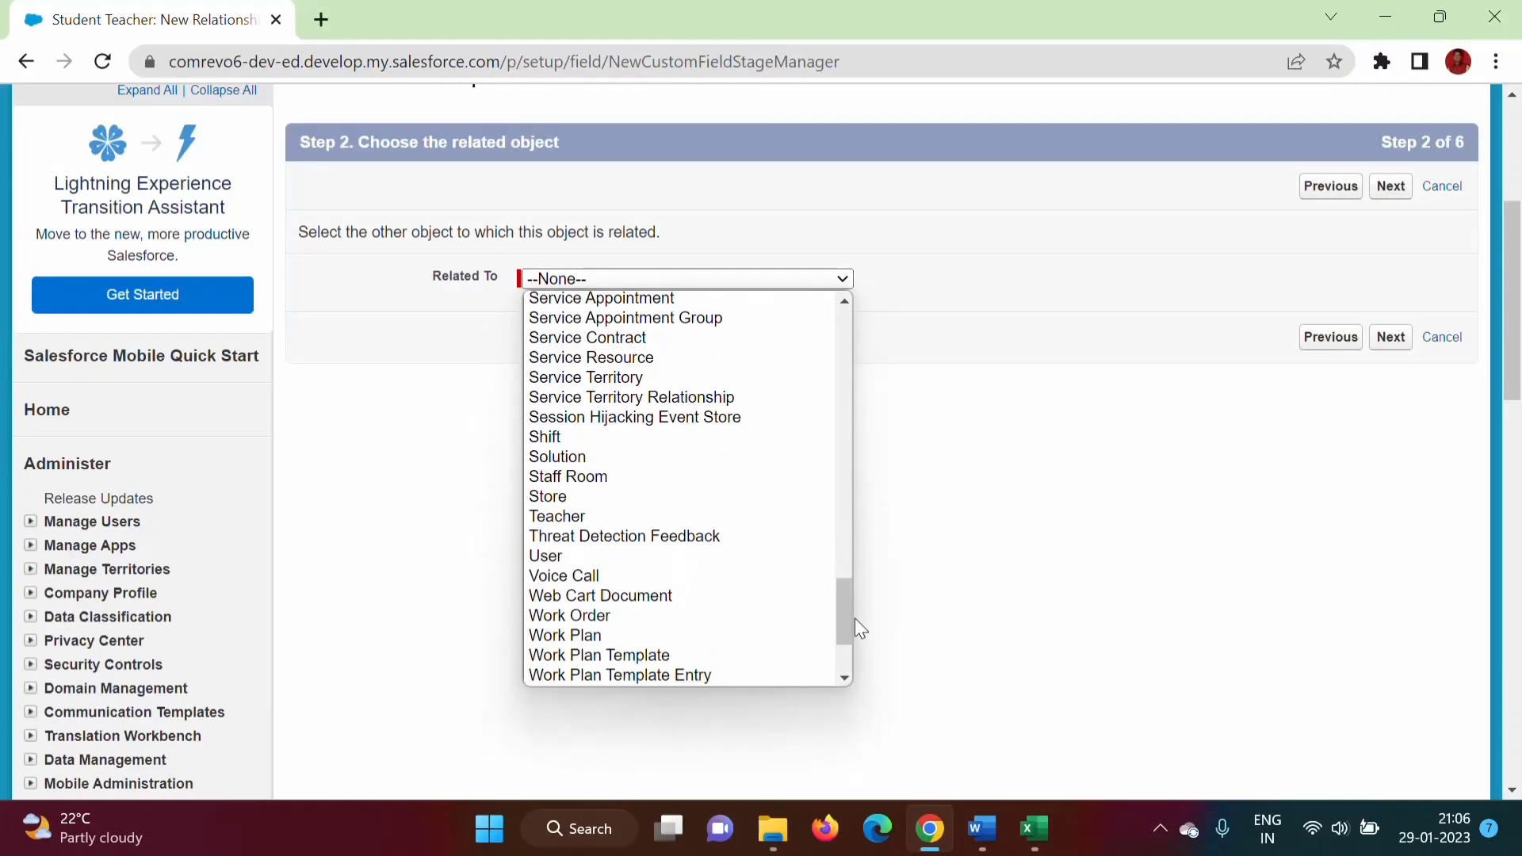
left_click(573, 515)
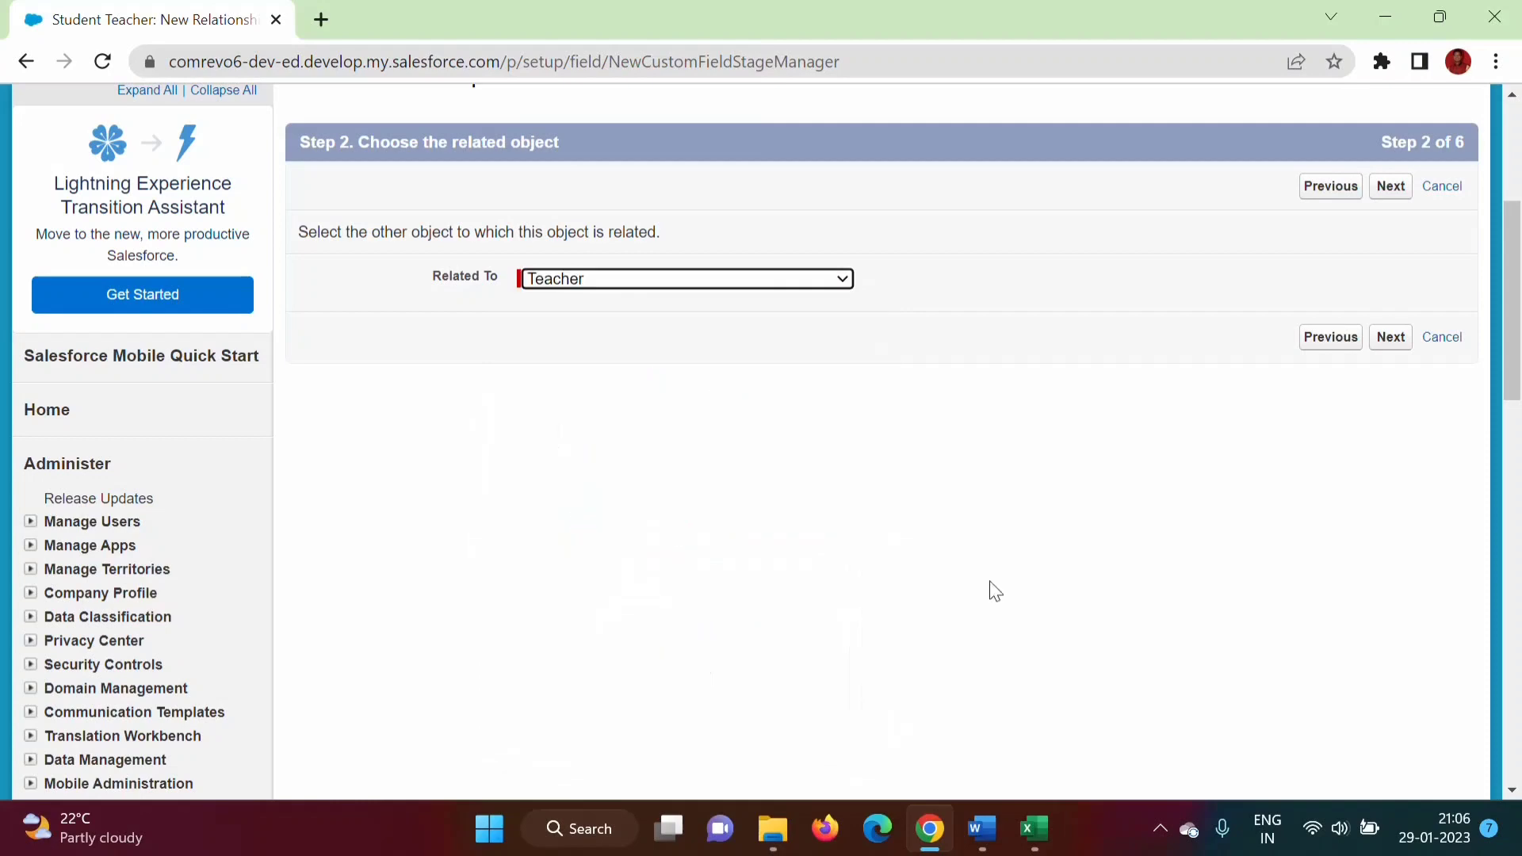
left_click(1389, 344)
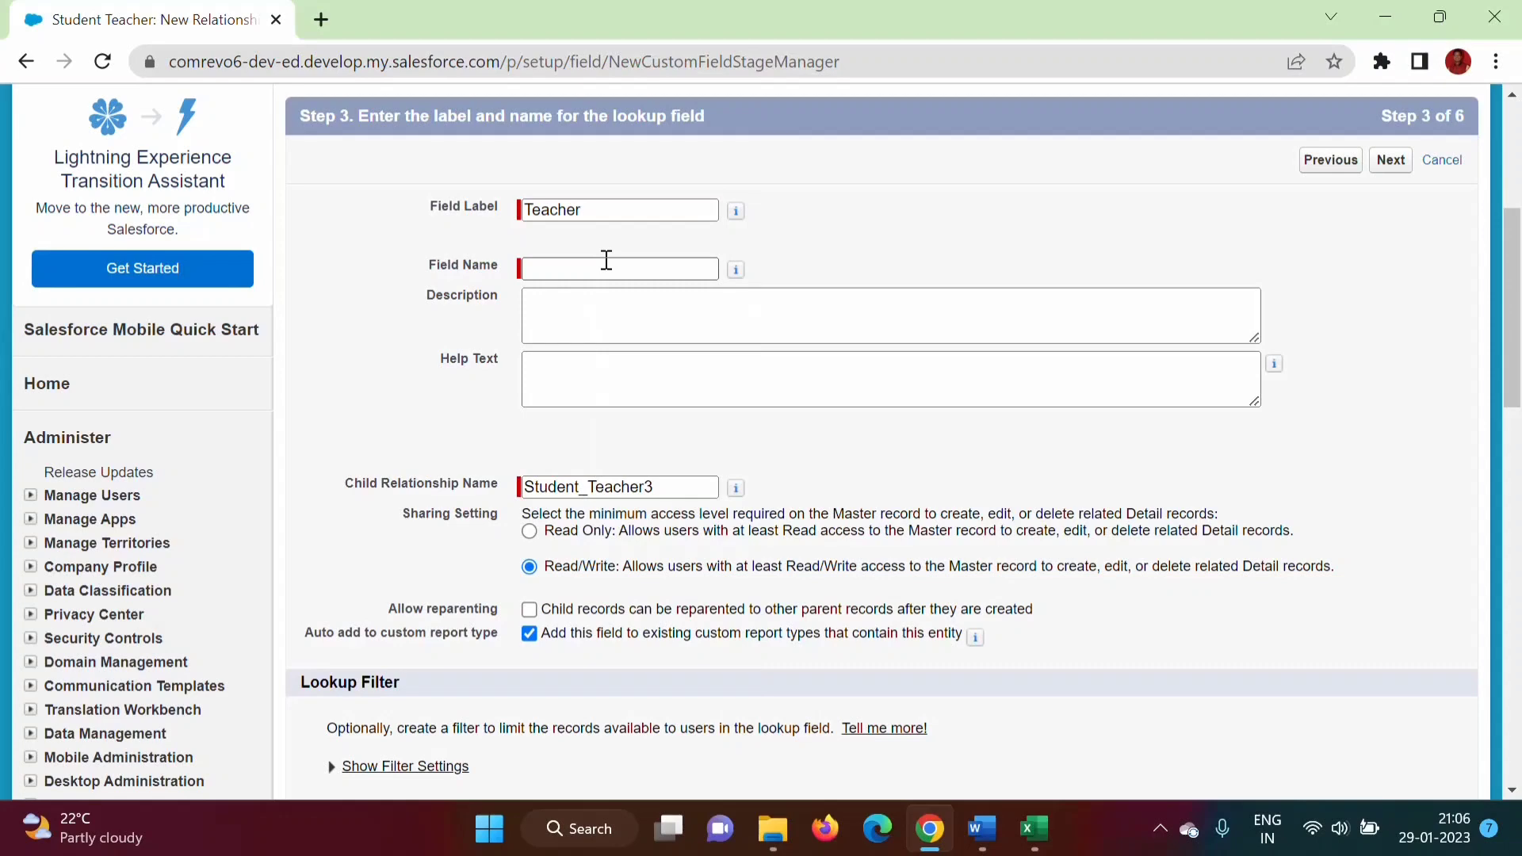
left_click(606, 261)
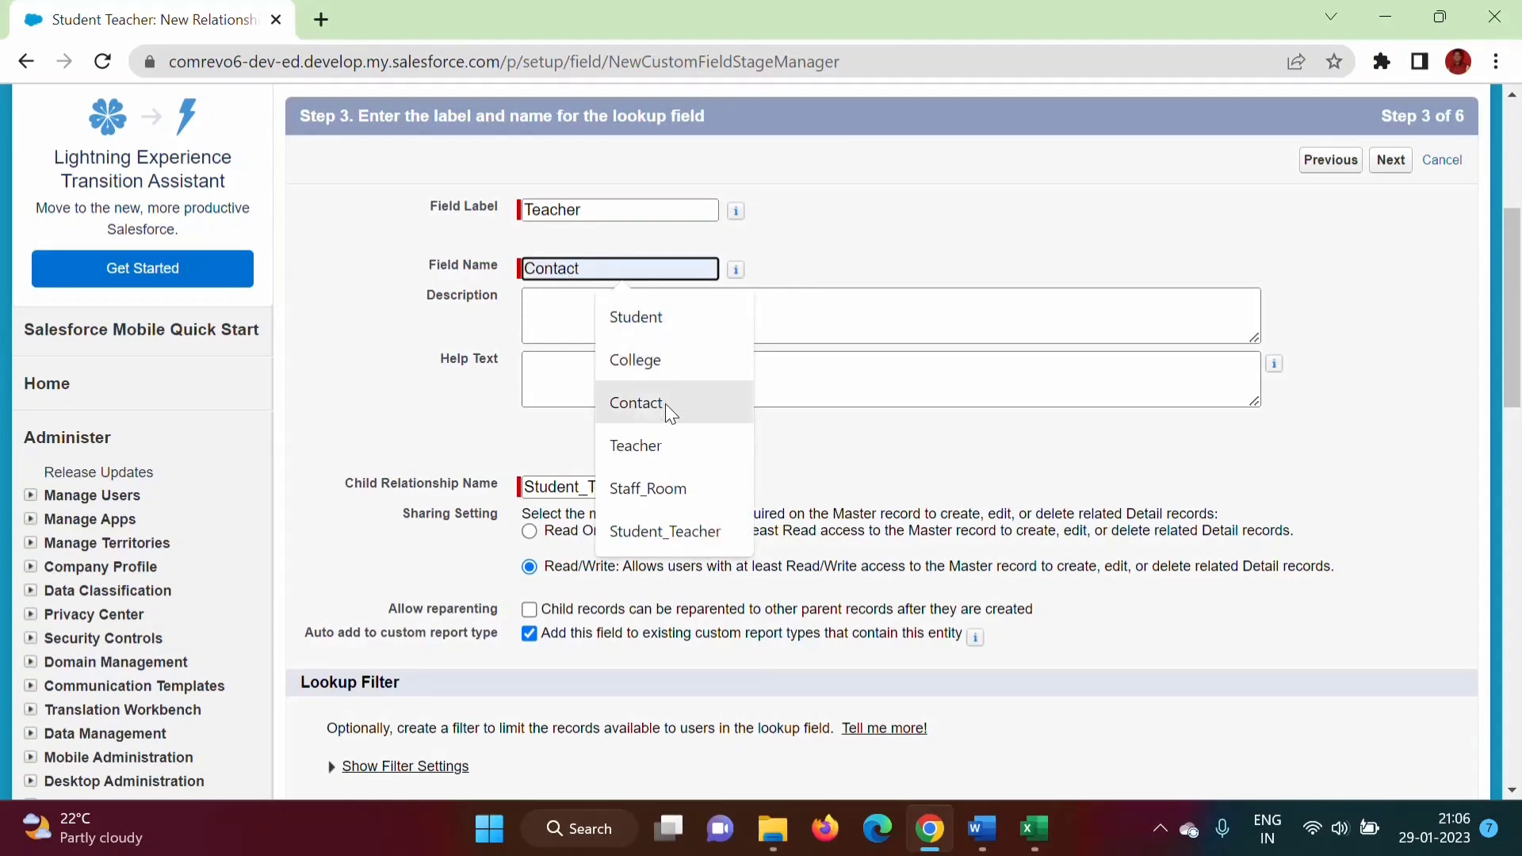
left_click(664, 452)
left_click(460, 402)
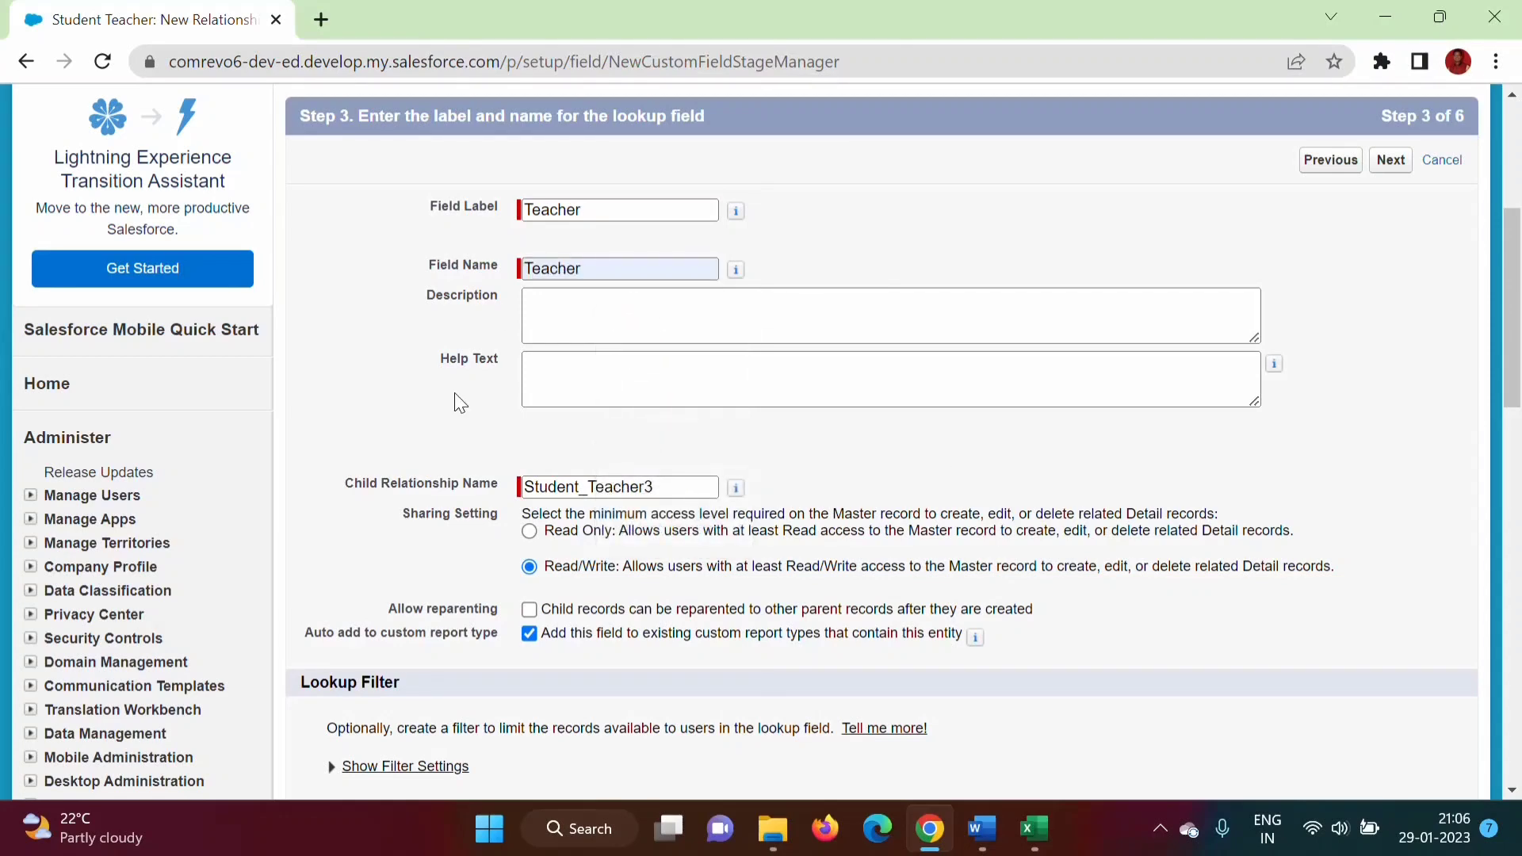
left_click_drag(1516, 301, 1516, 414)
left_click(1394, 428)
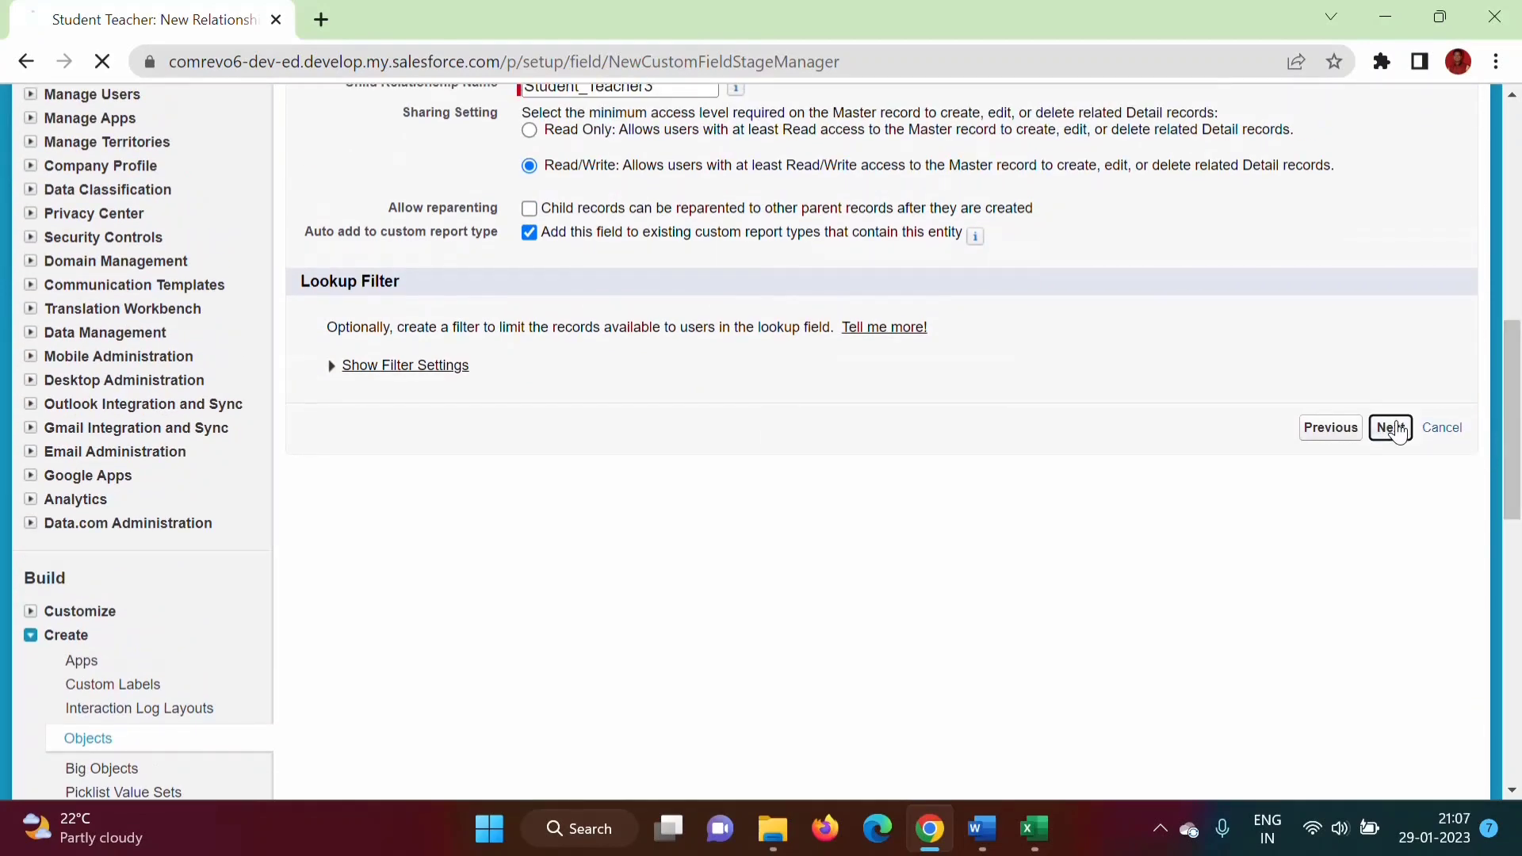
Accept default visibility, keep Teacher Layout checked, and save the Teacher field
left_click_drag(1516, 242, 1516, 349)
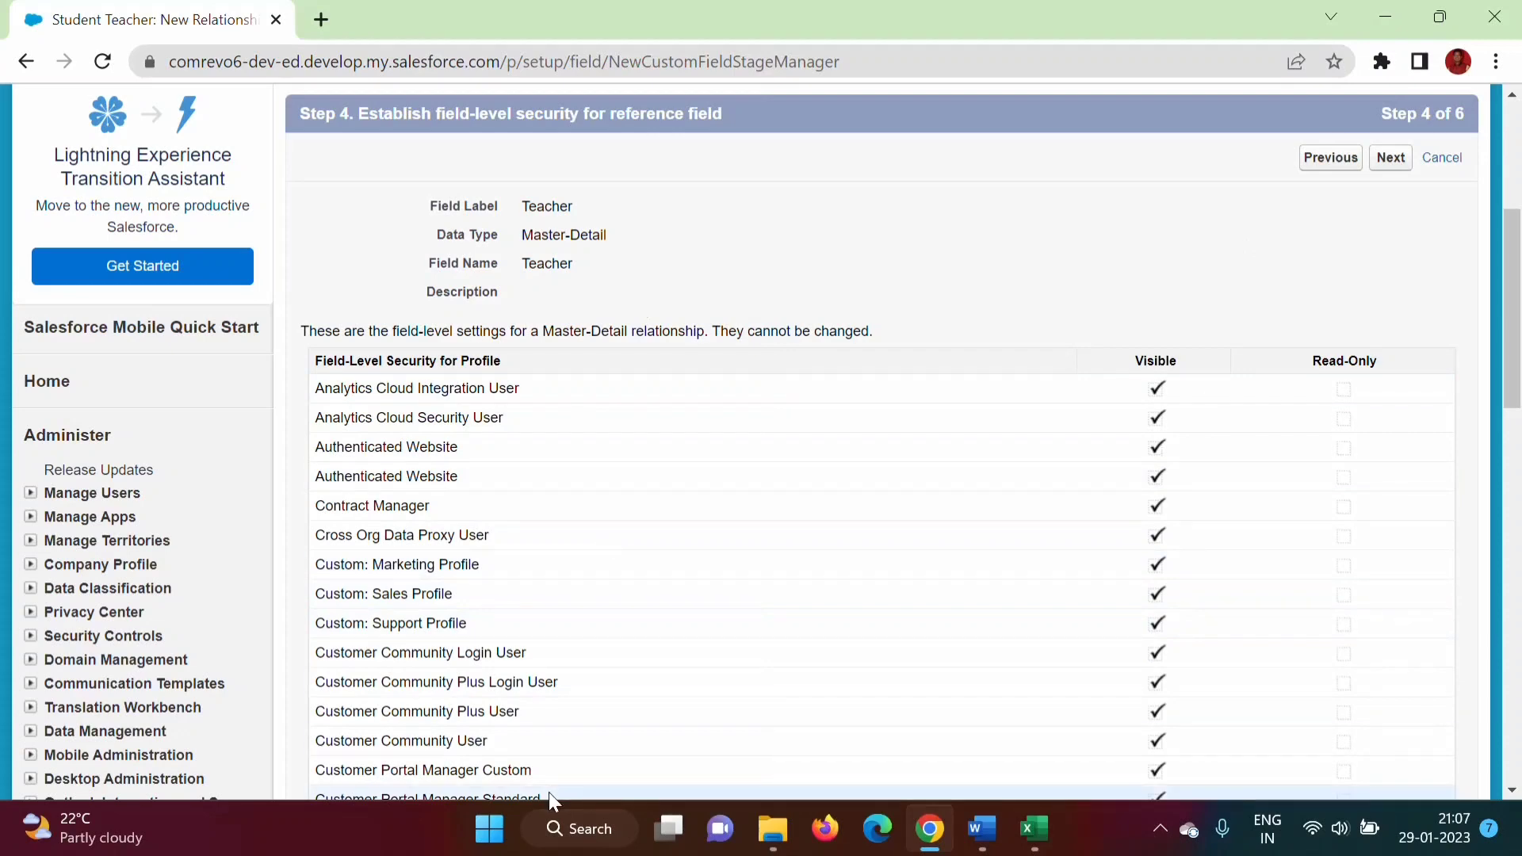
left_click_drag(1517, 369, 1519, 607)
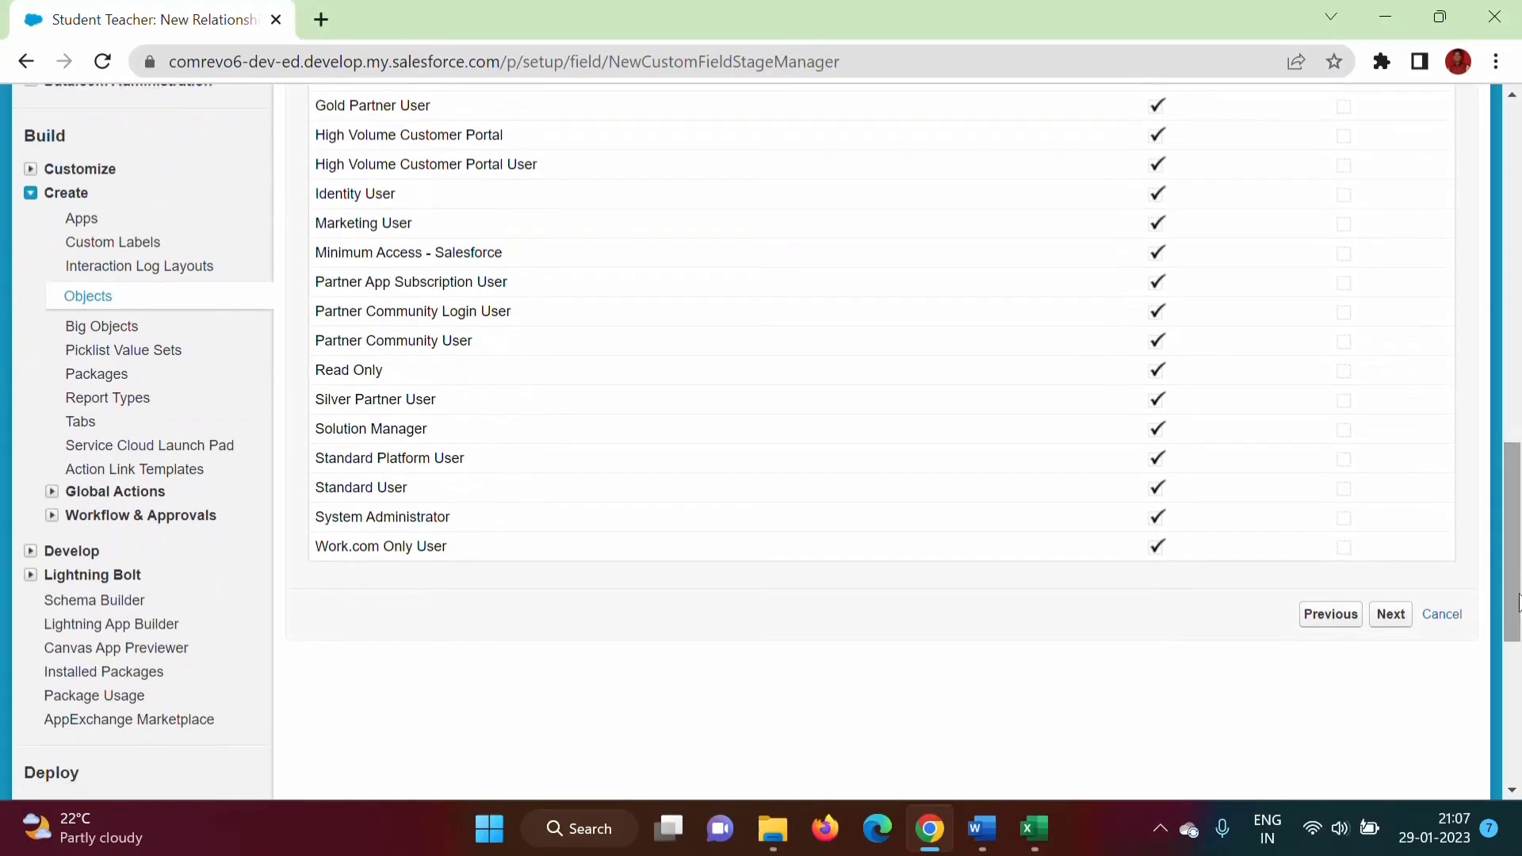
left_click(1391, 615)
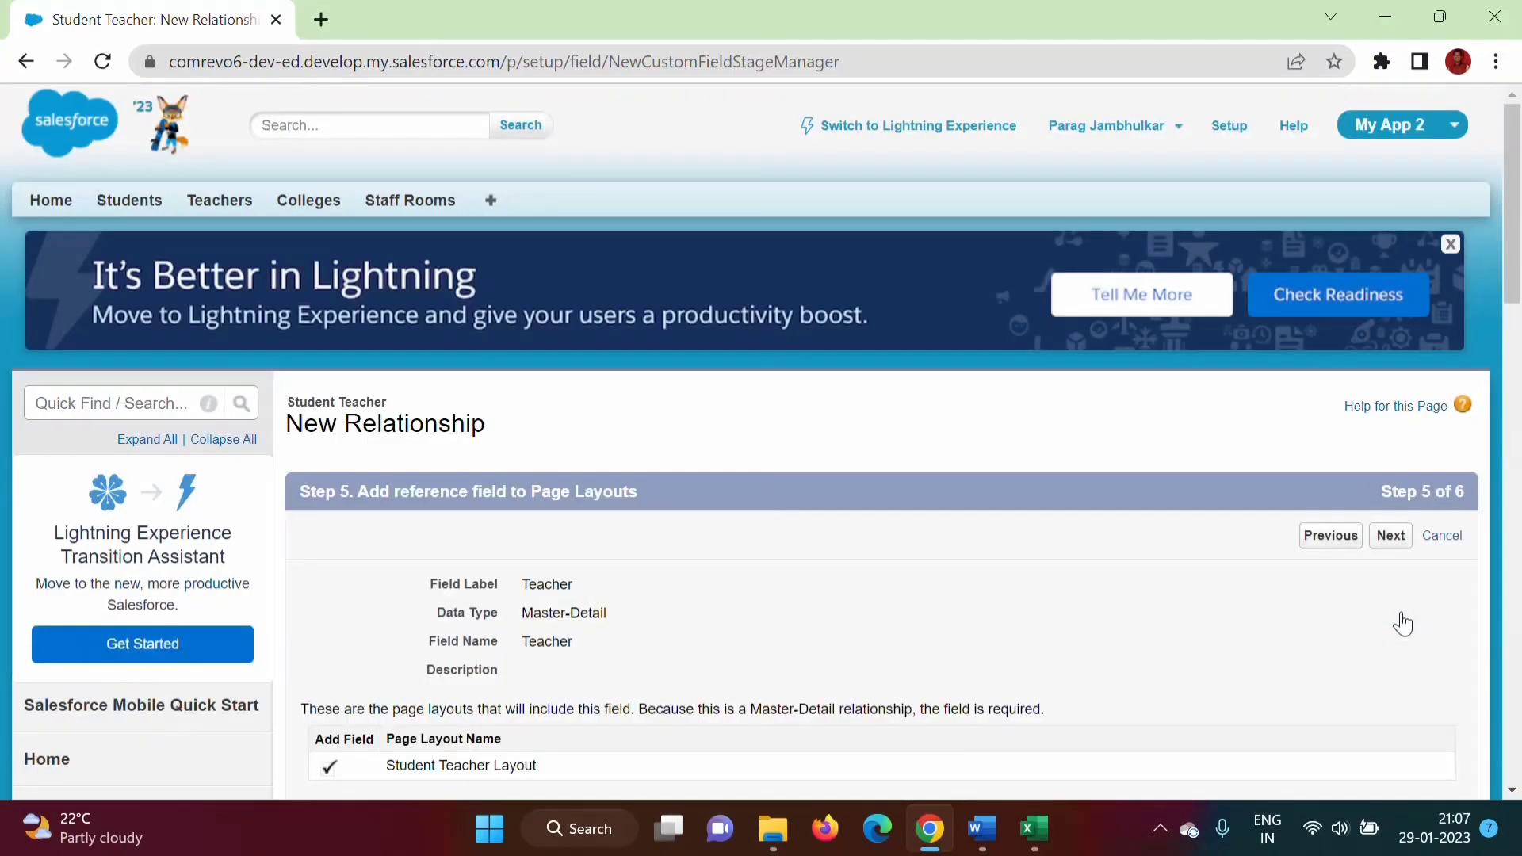
left_click_drag(1515, 238, 1515, 333)
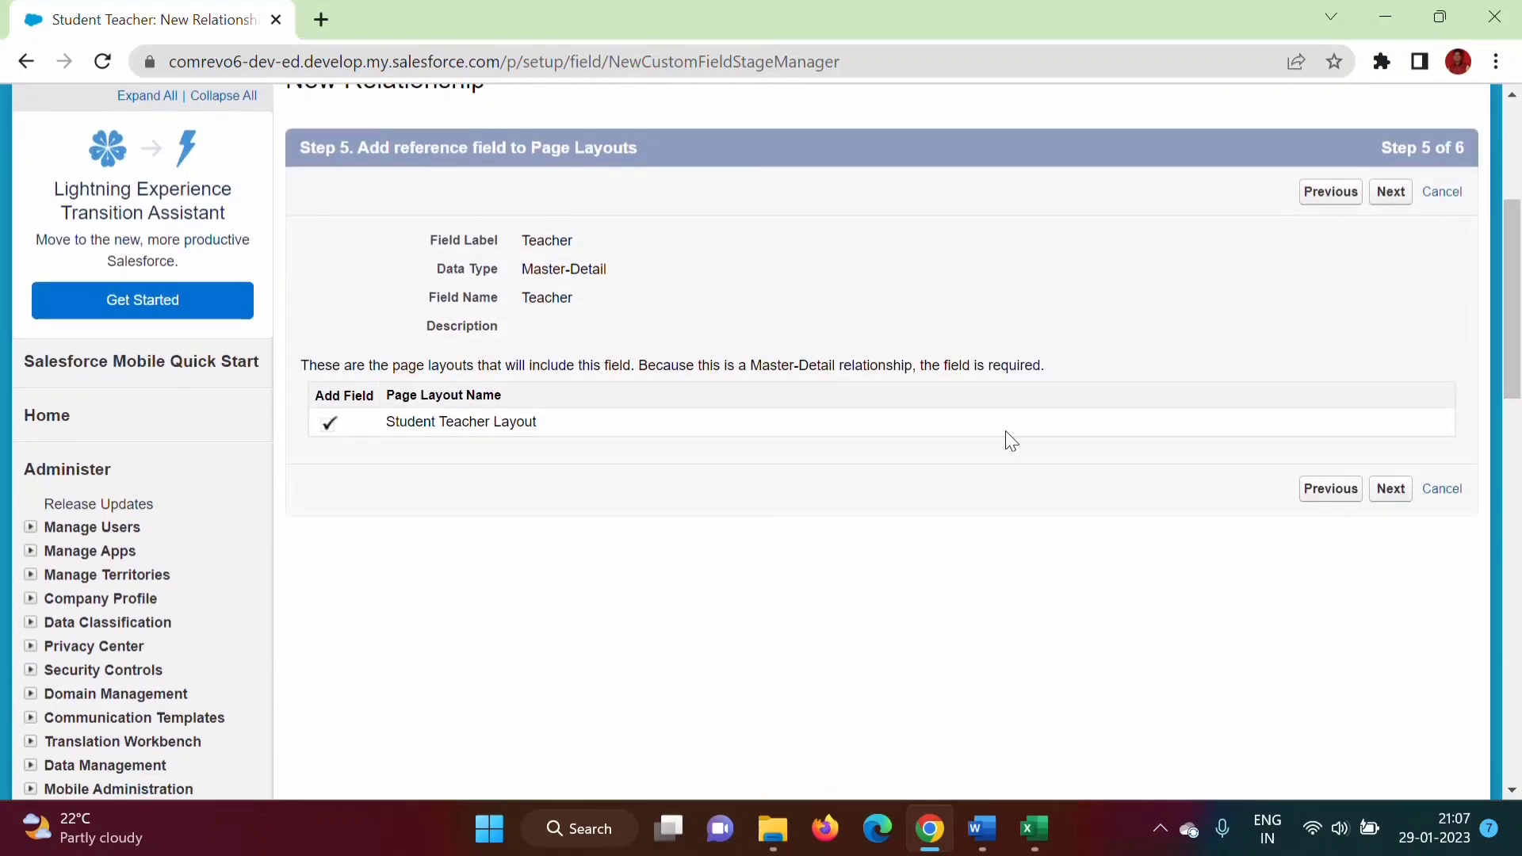
left_click(1389, 488)
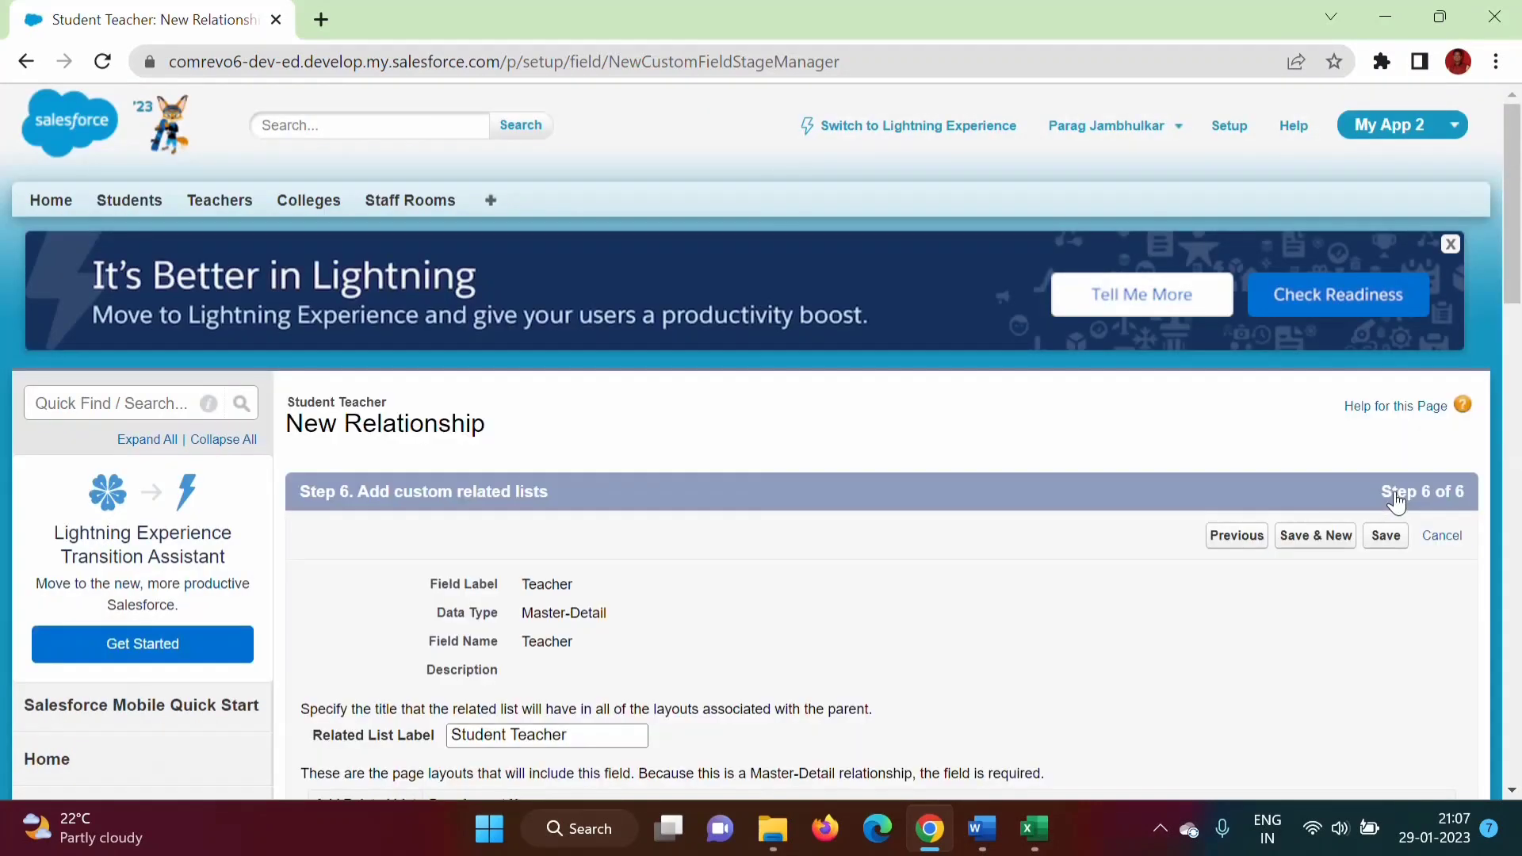
left_click_drag(1513, 310, 1517, 400)
left_click(1391, 544)
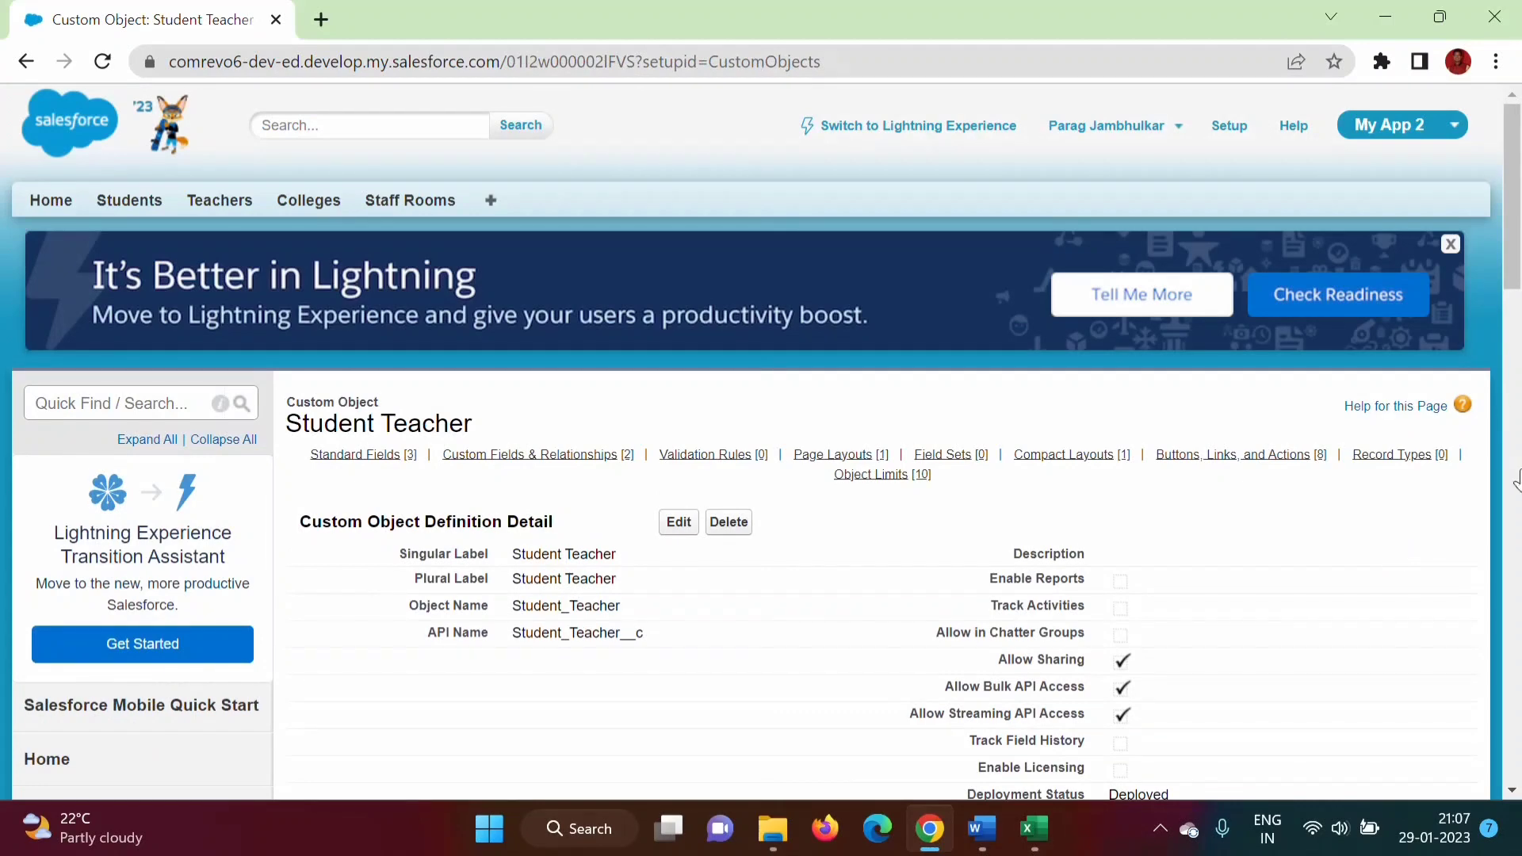
Review the Student and Teacher master-detail fields on Student Teacher, then go to Students
left_click_drag(1515, 219, 1519, 401)
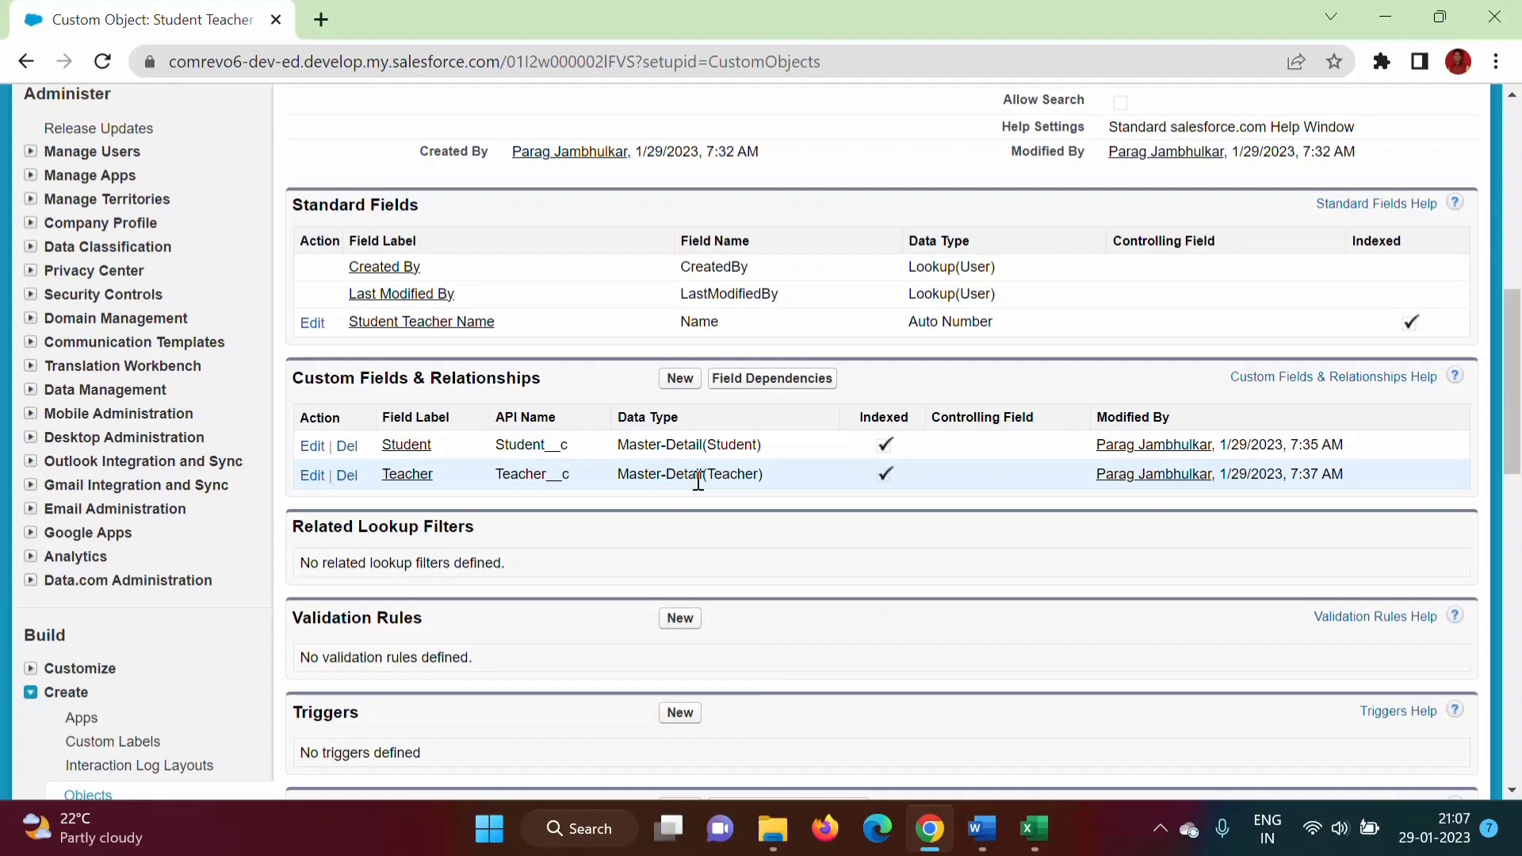
left_click_drag(1519, 393, 1520, 216)
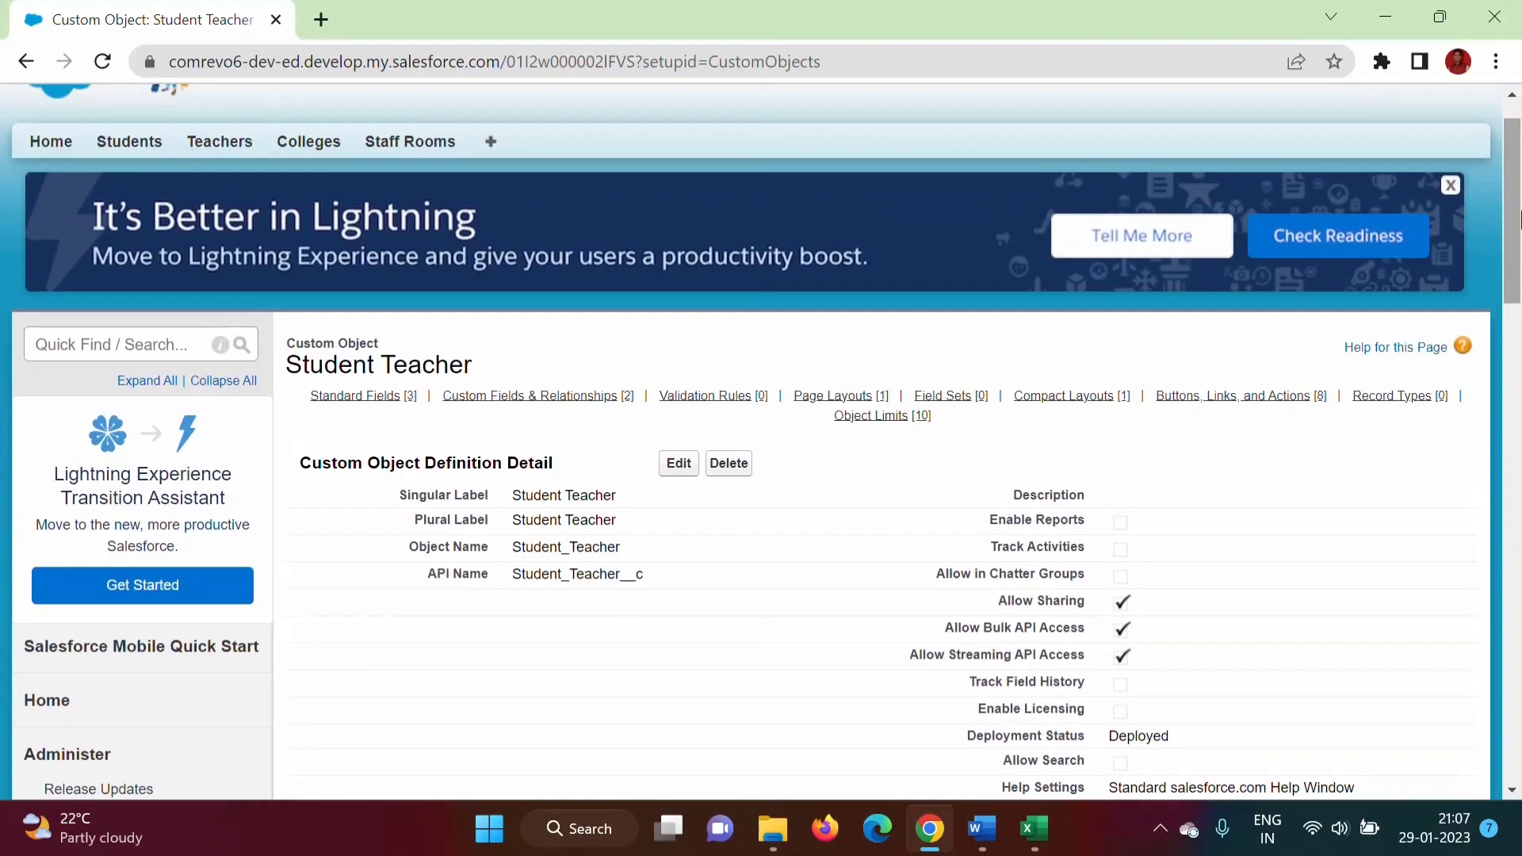
left_click_drag(292, 365, 489, 370)
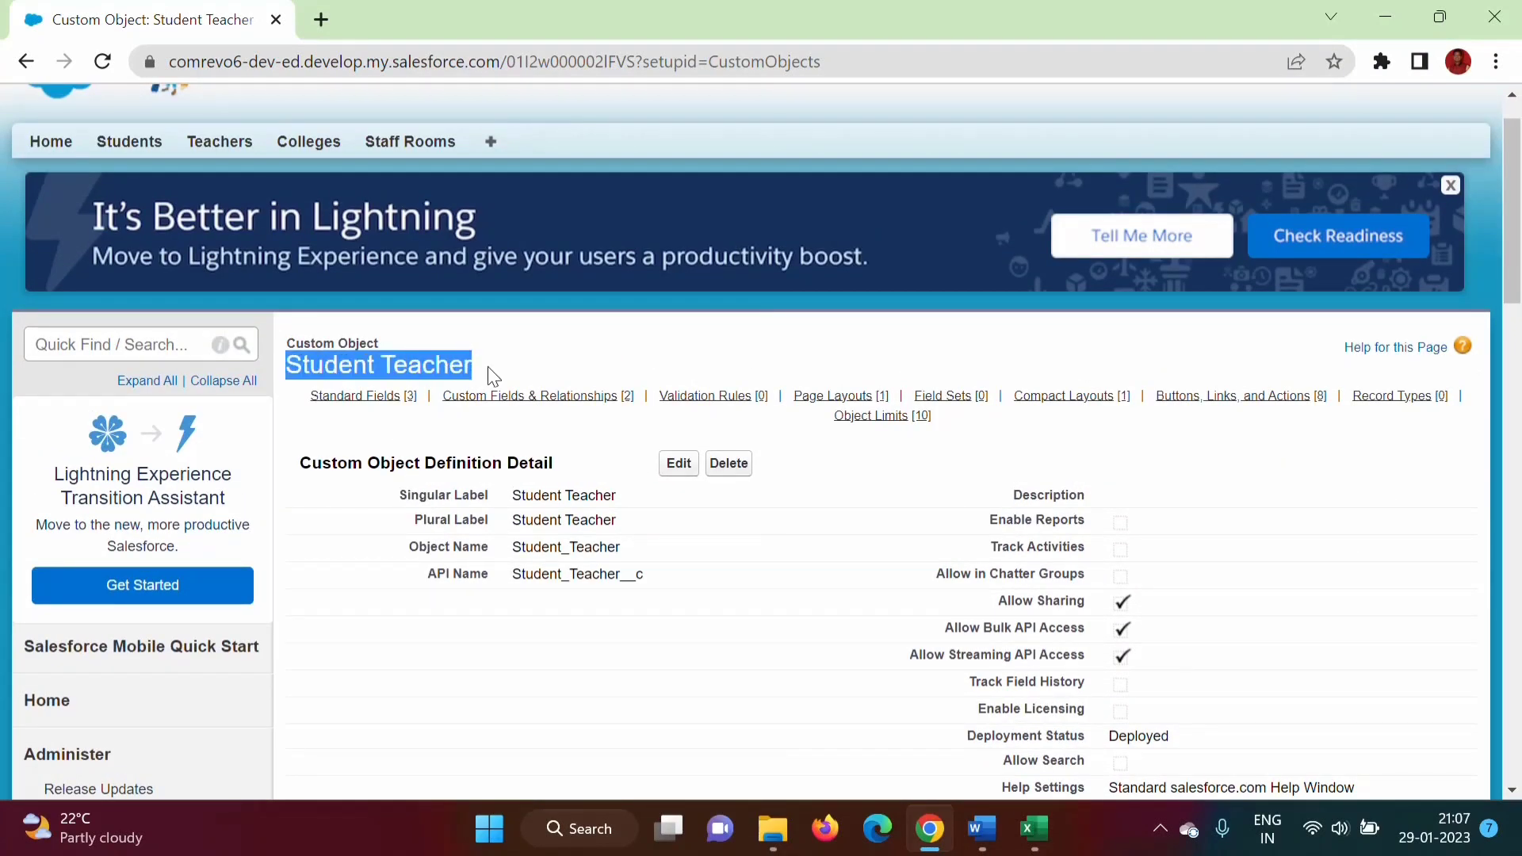
left_click(129, 149)
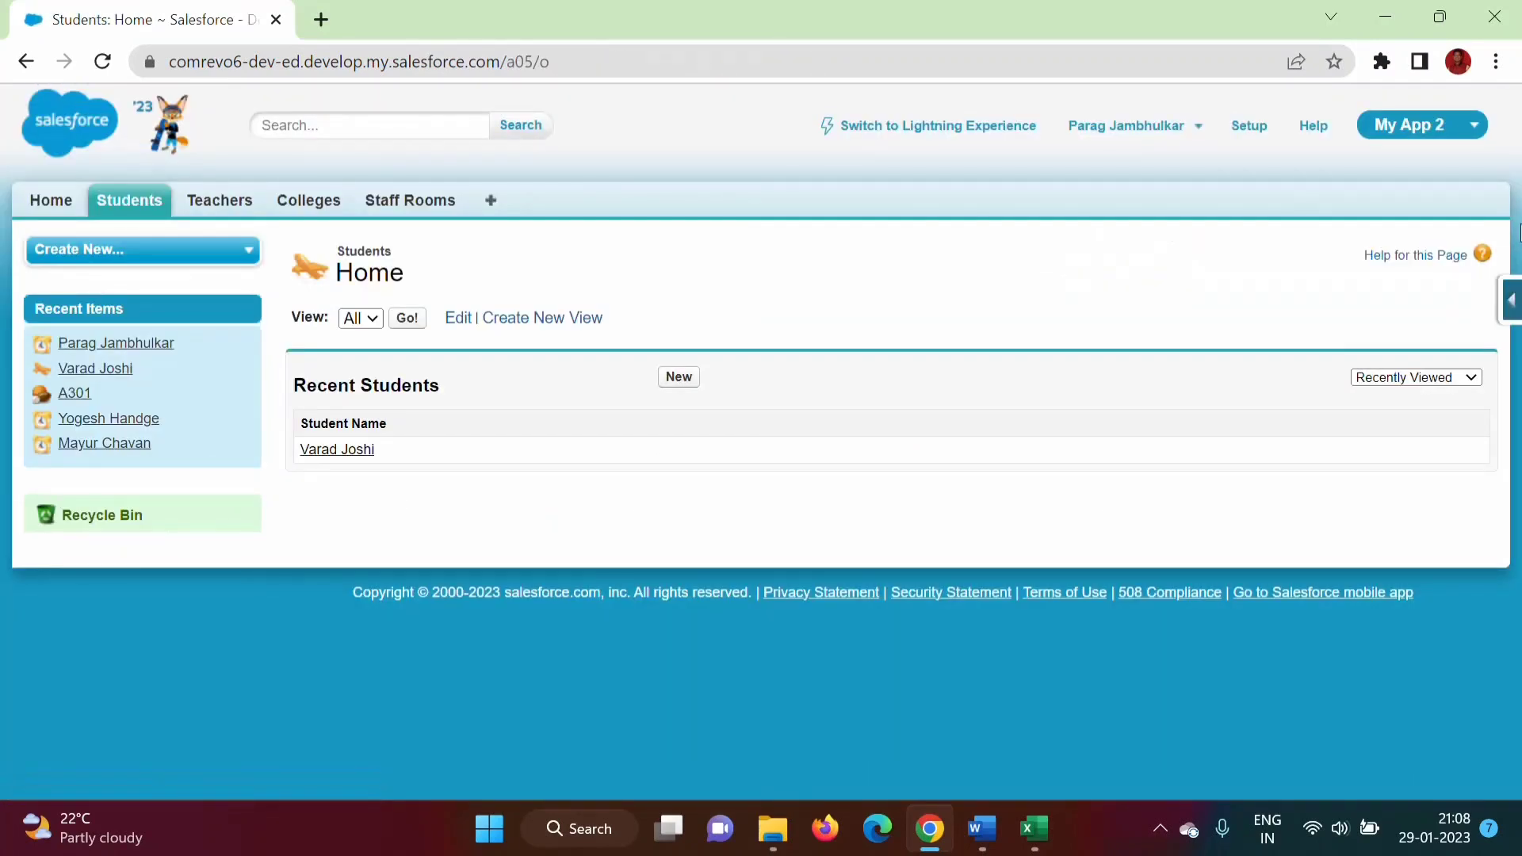
List all students, open a student's record, and start a New Student Teacher from its related list
left_click(407, 320)
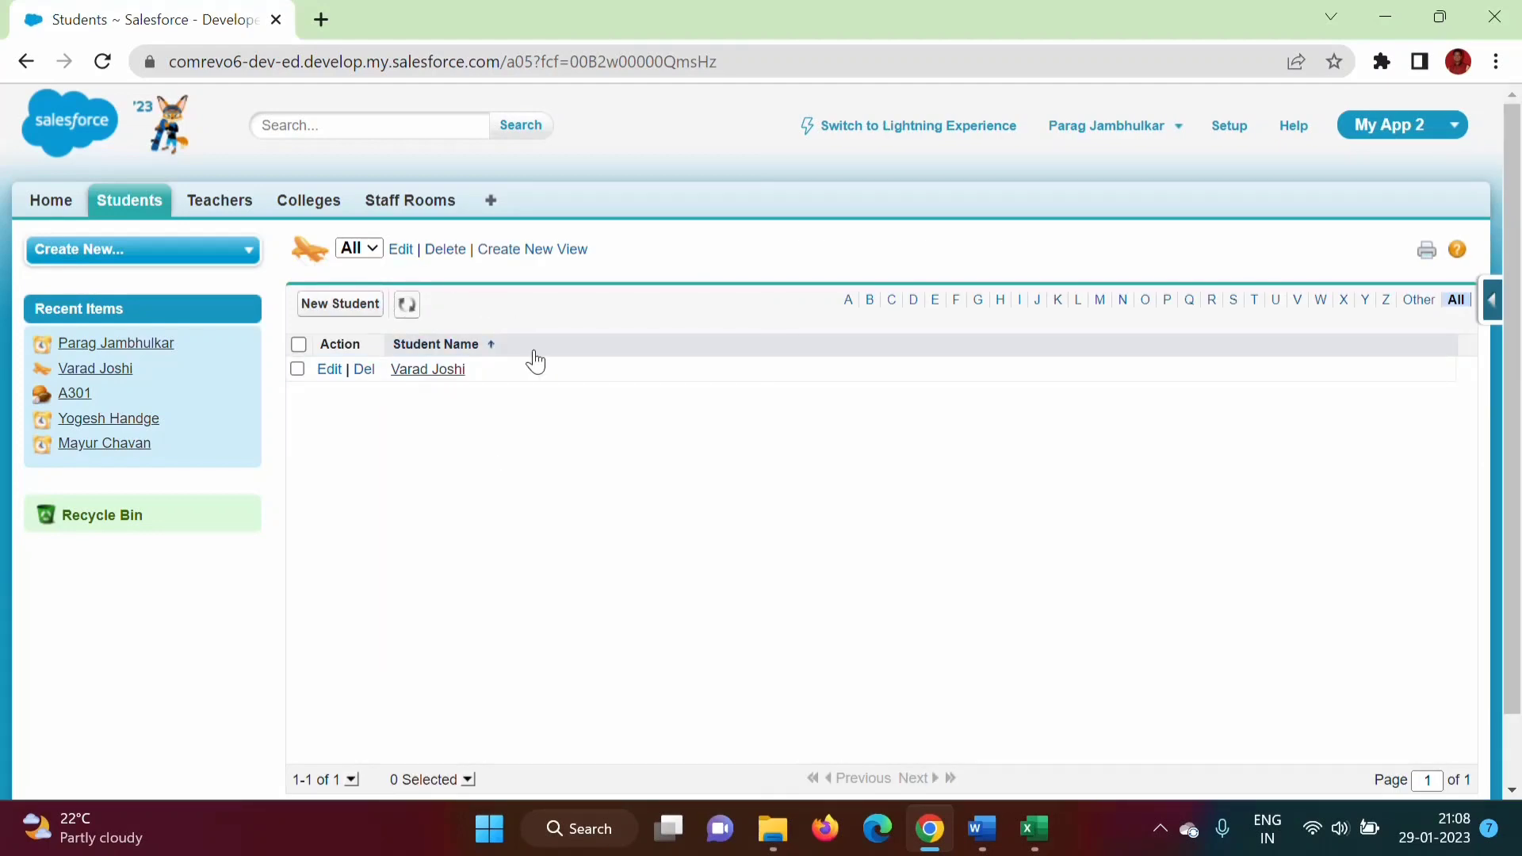
left_click(415, 372)
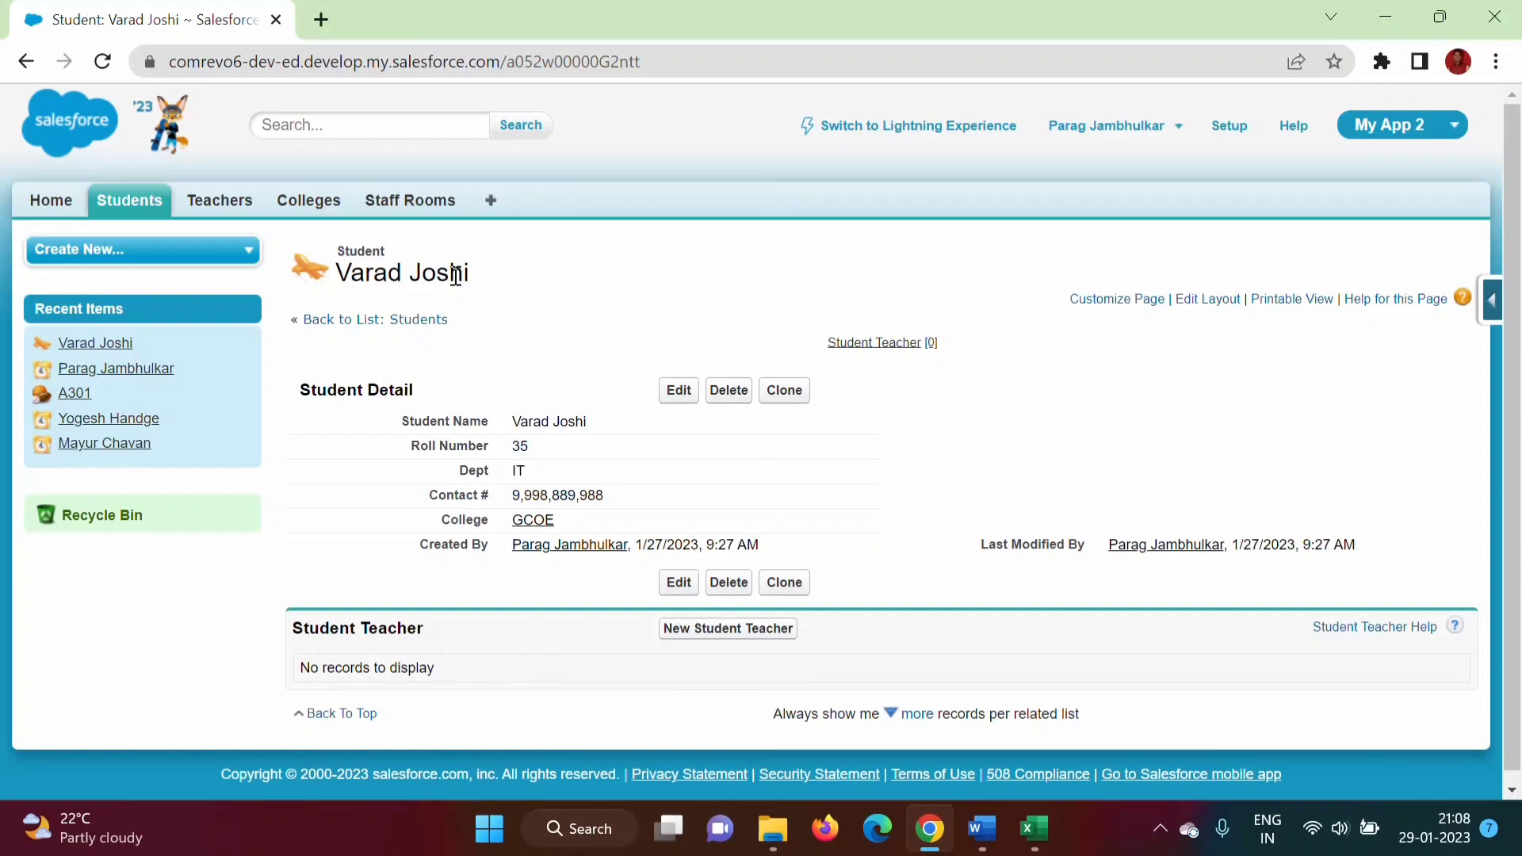
left_click(736, 629)
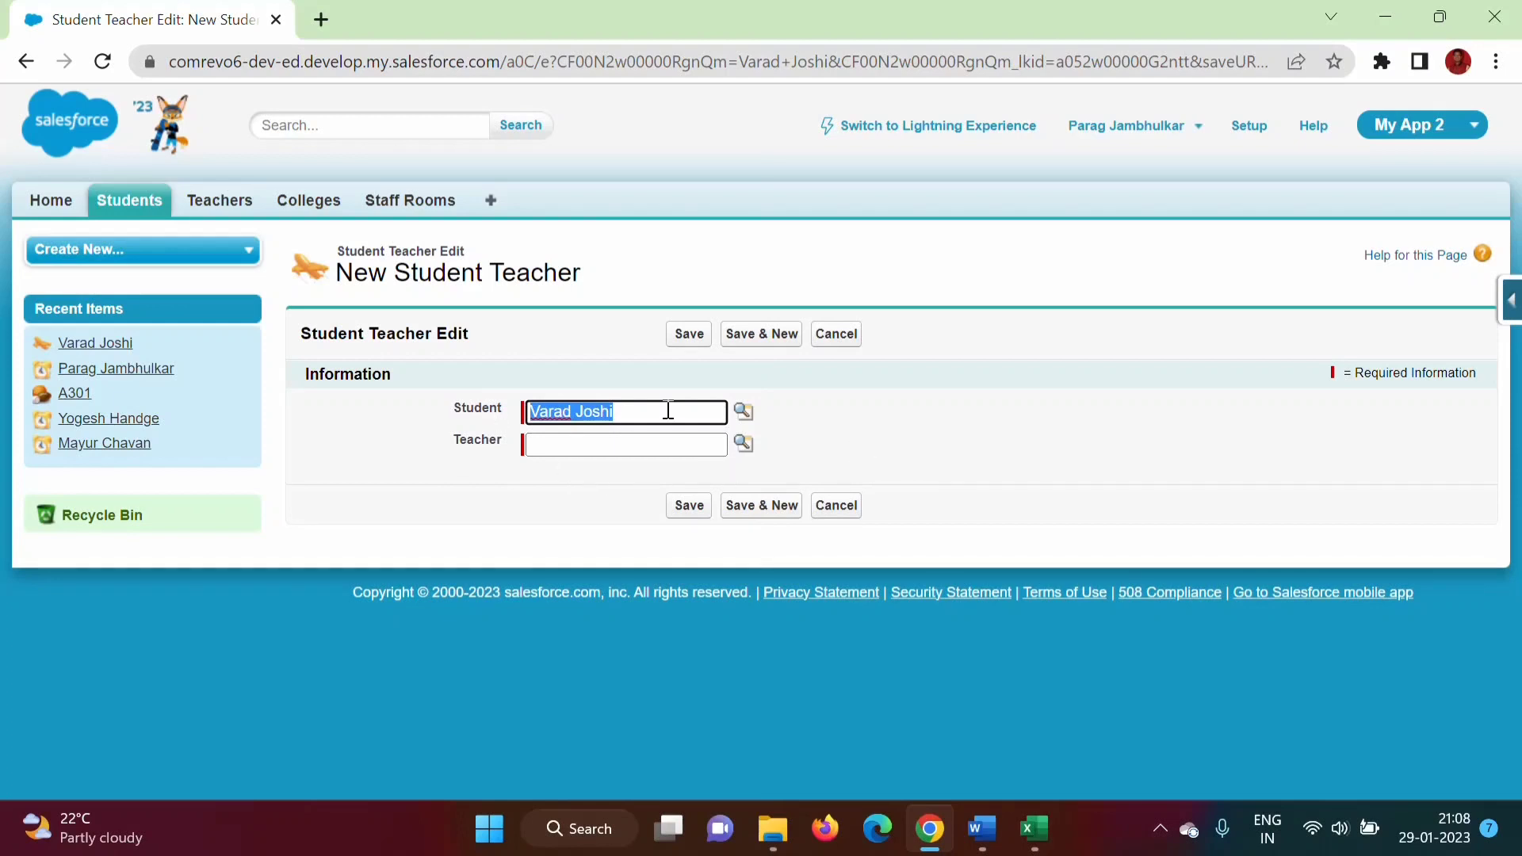
Pick teachers via the Teacher lookup and save each link, creating Junc-0001 through Junc-0003
left_click(744, 443)
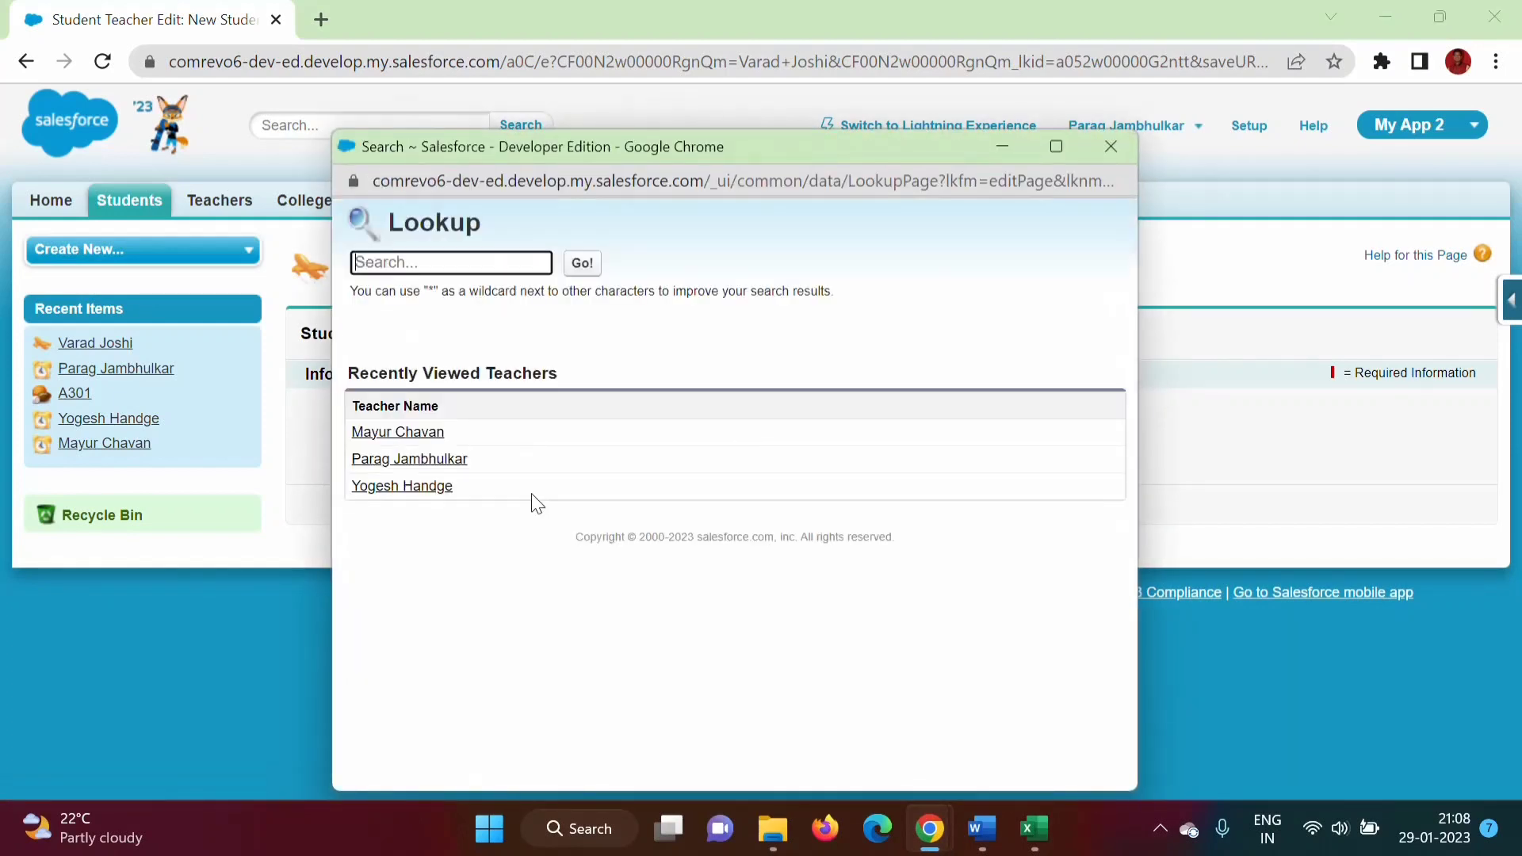
left_click(421, 434)
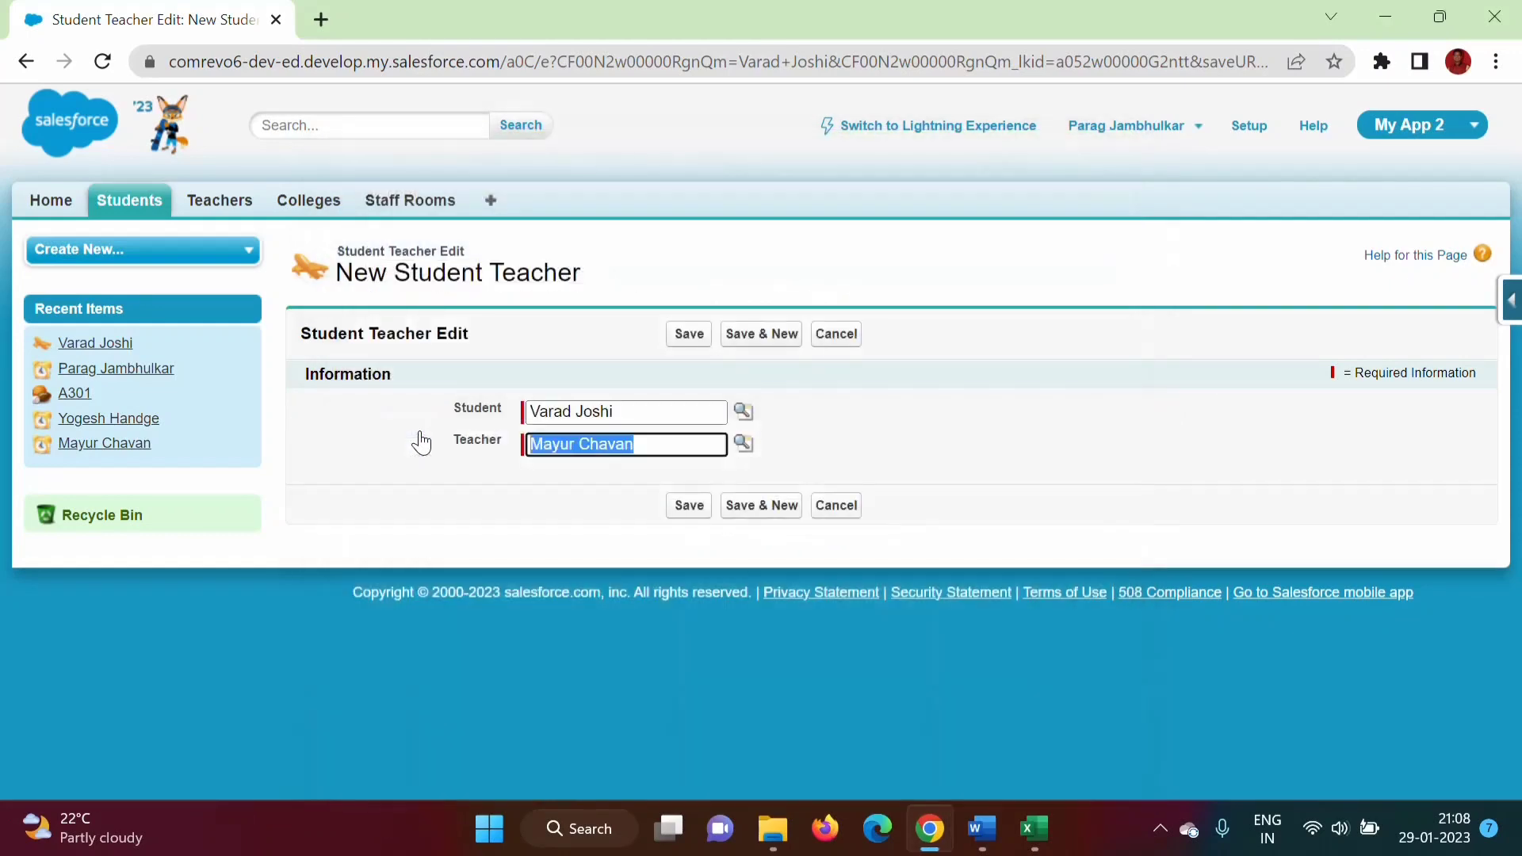
left_click(771, 509)
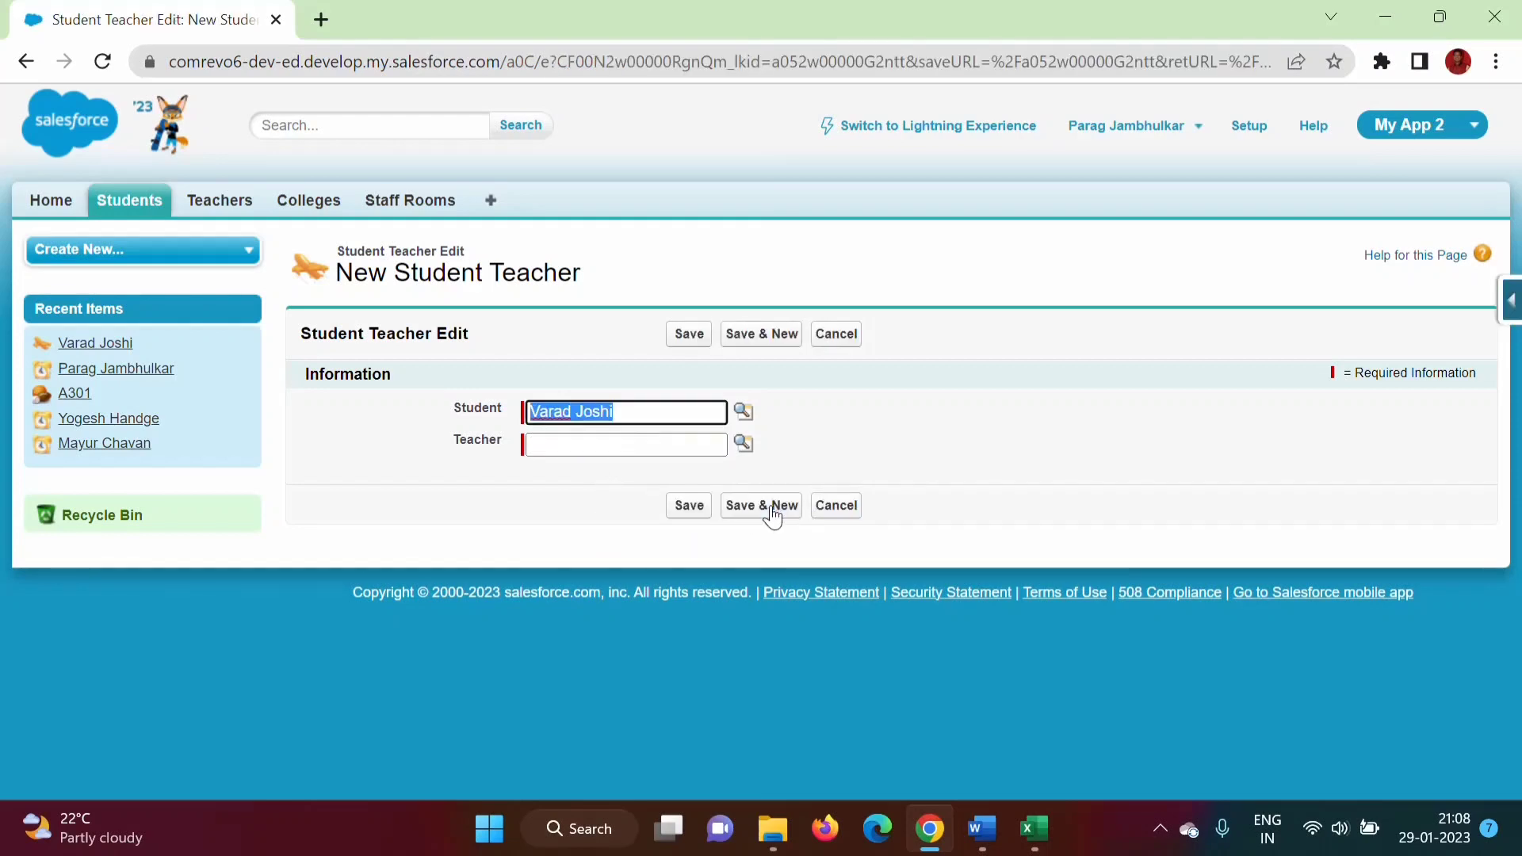
left_click(743, 444)
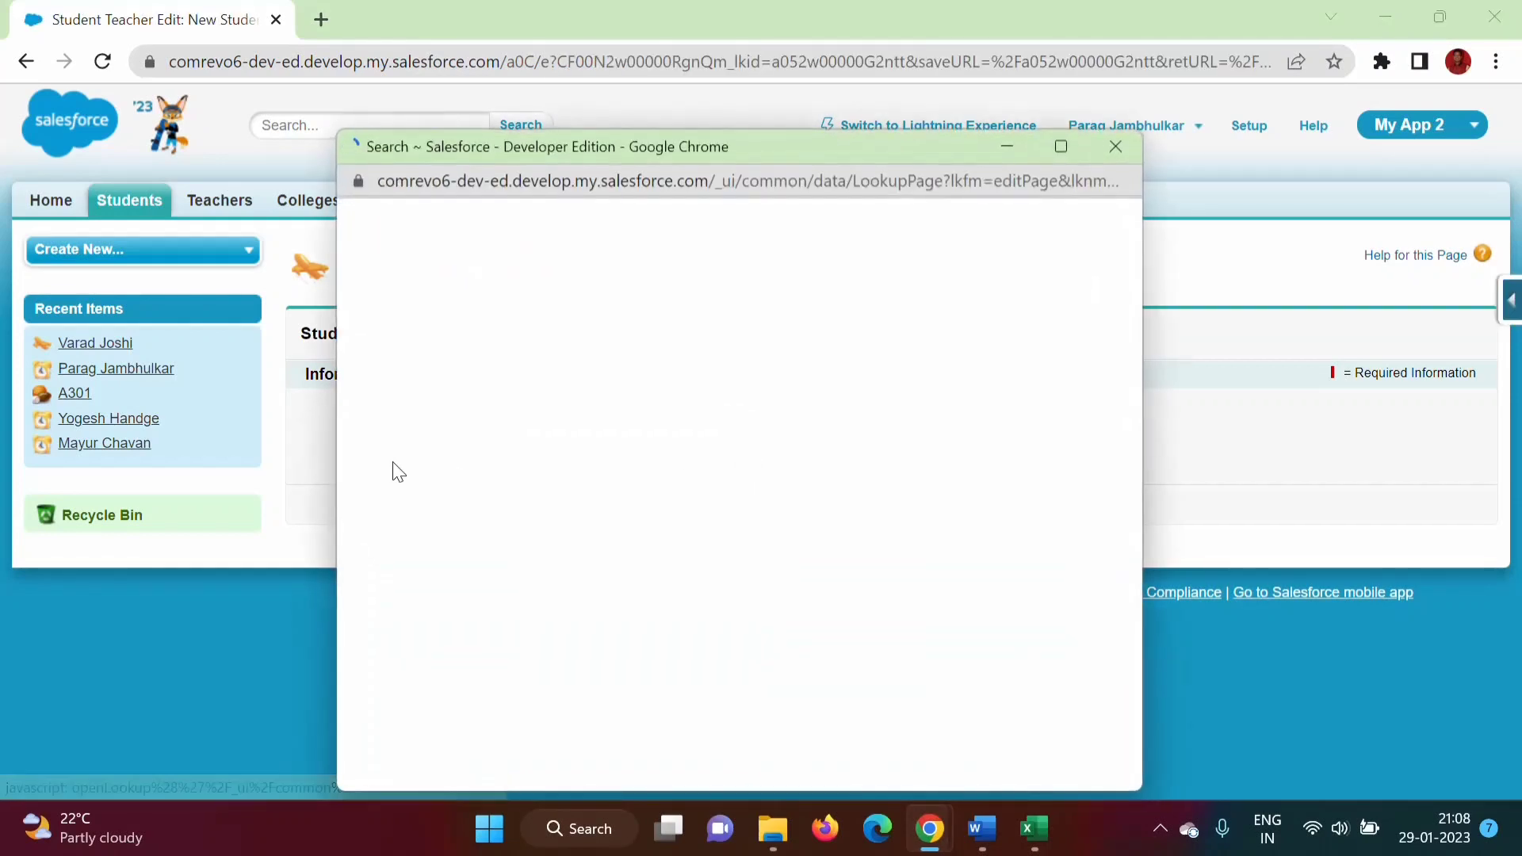
left_click(413, 460)
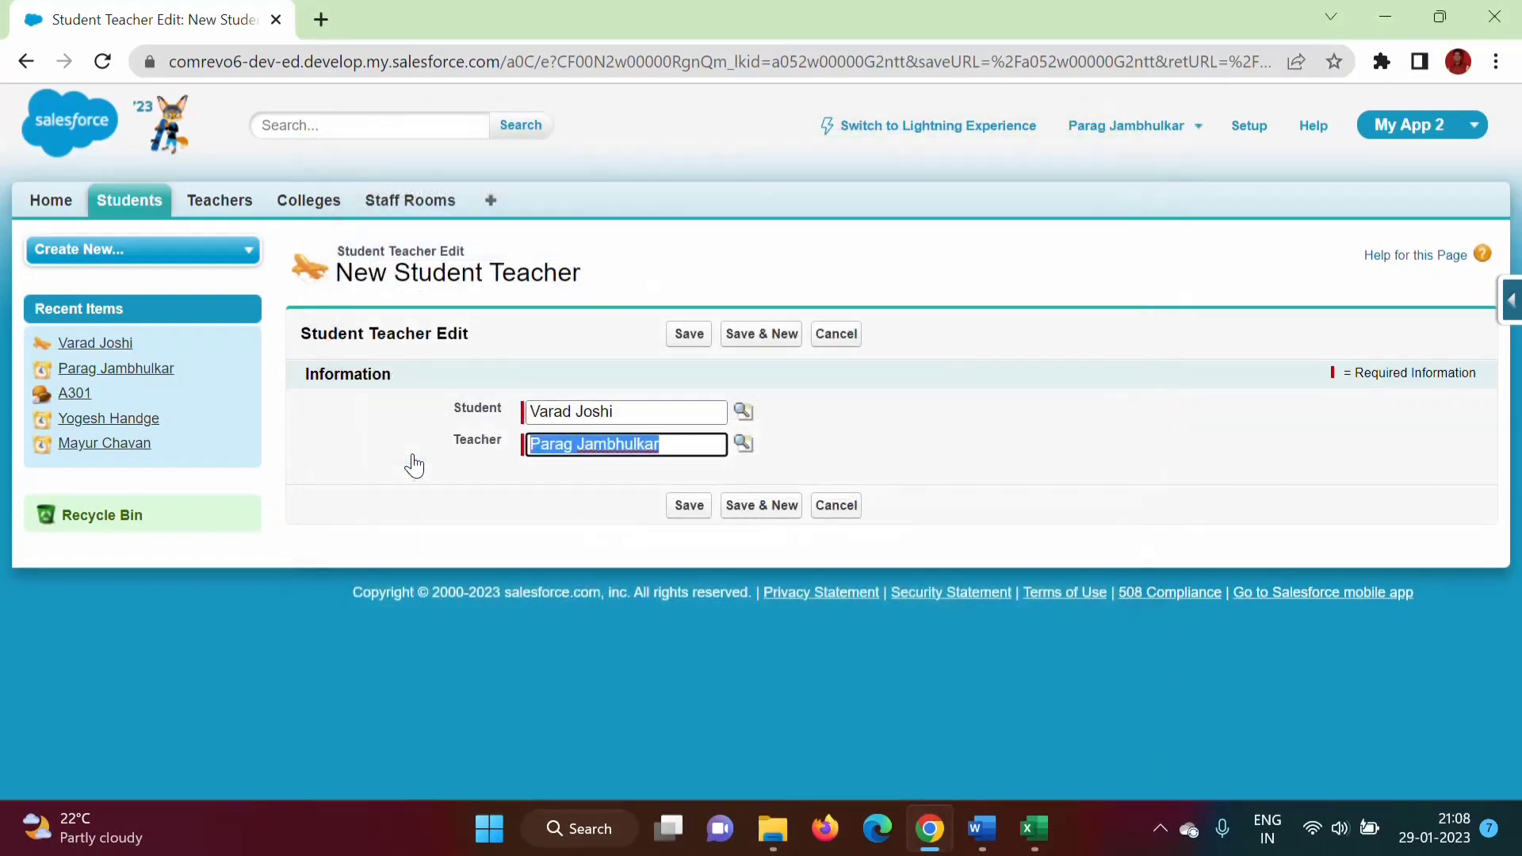
left_click(761, 514)
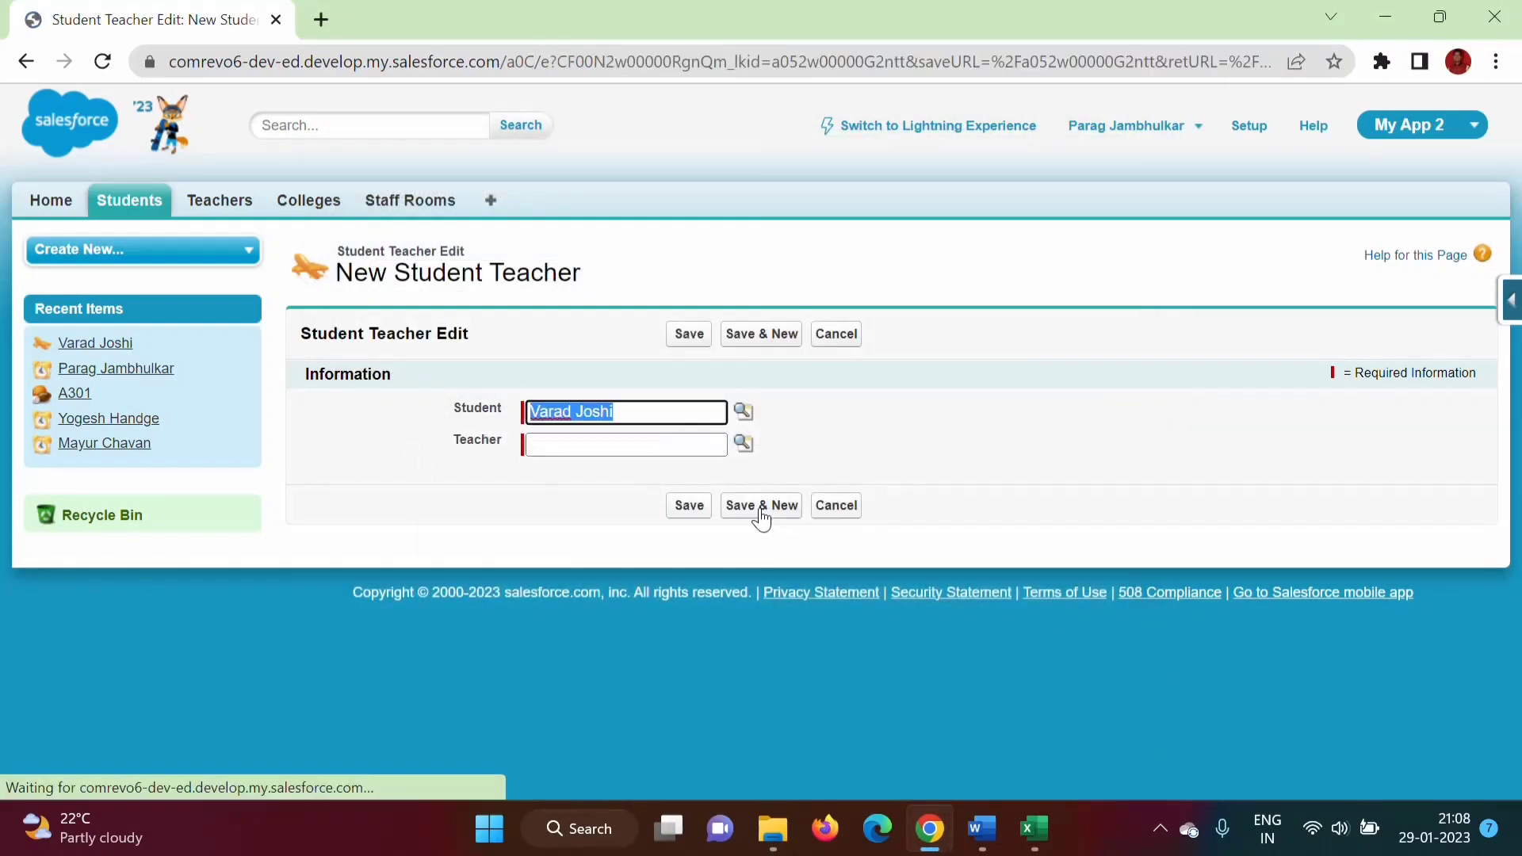
left_click(743, 445)
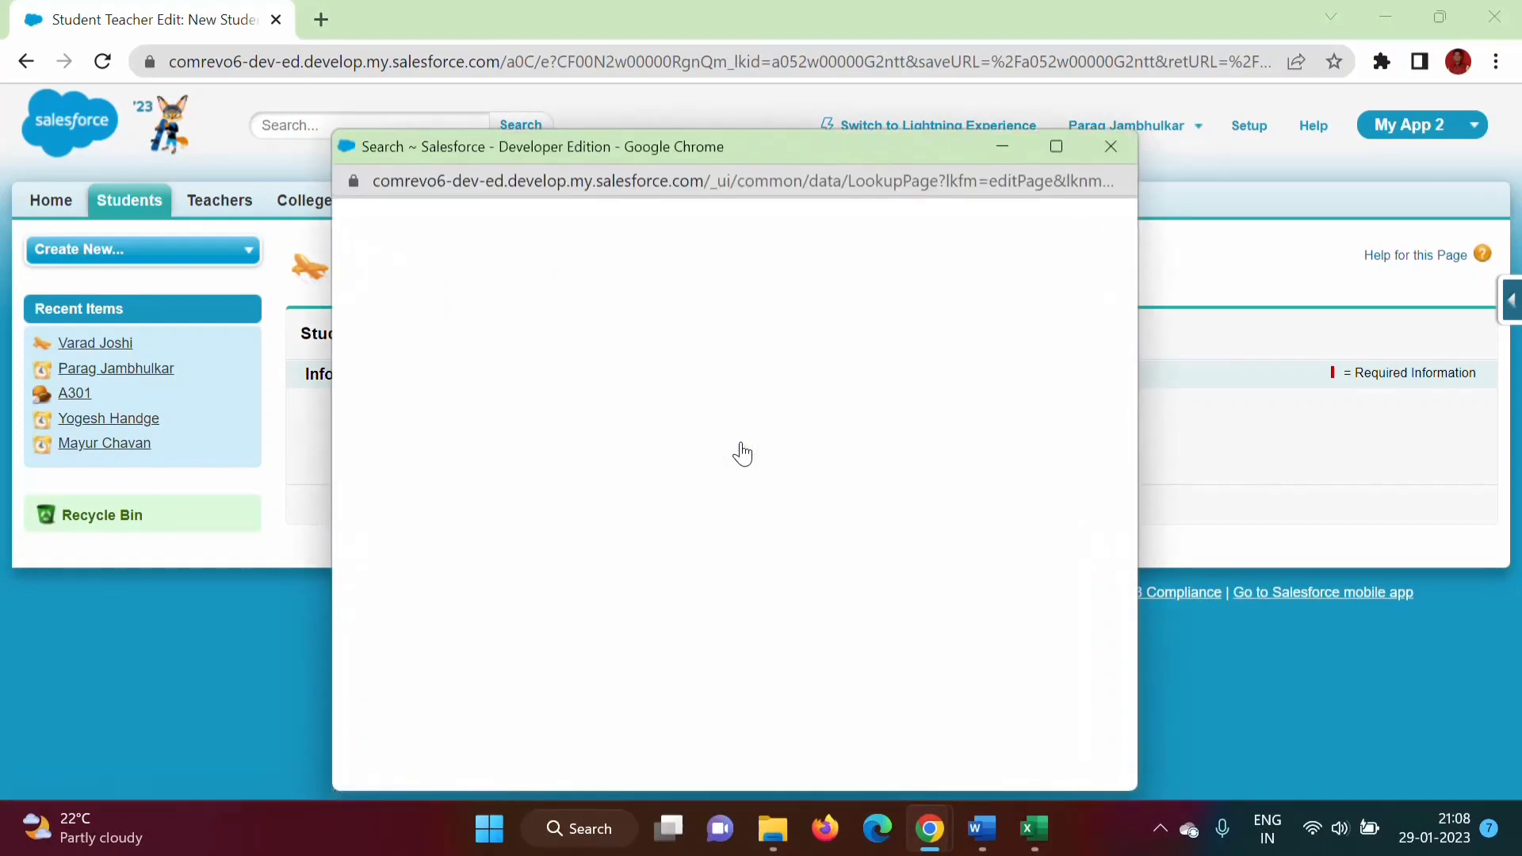
left_click(381, 486)
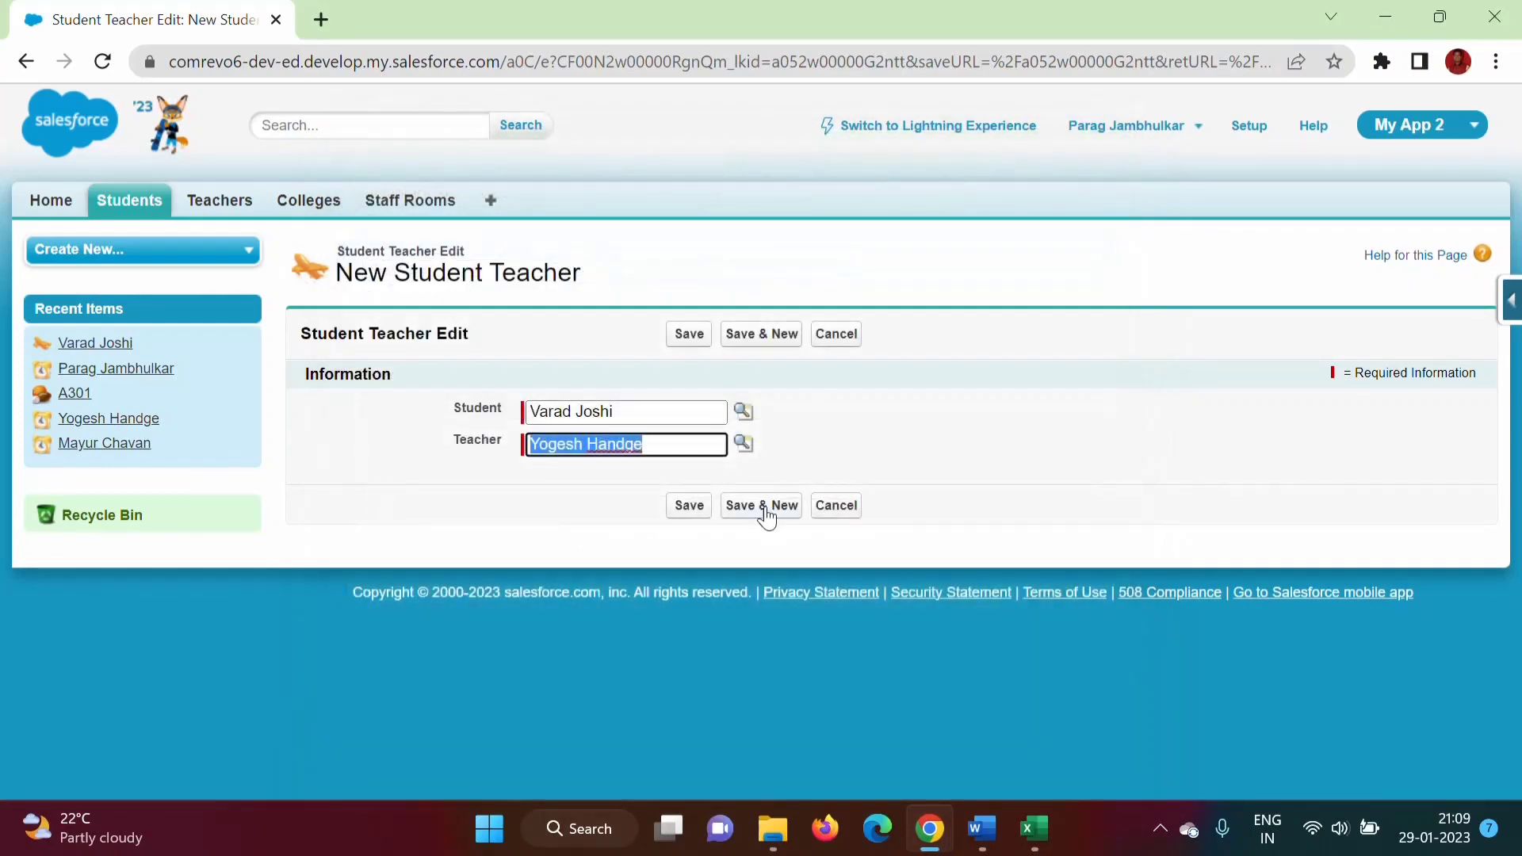
left_click(687, 507)
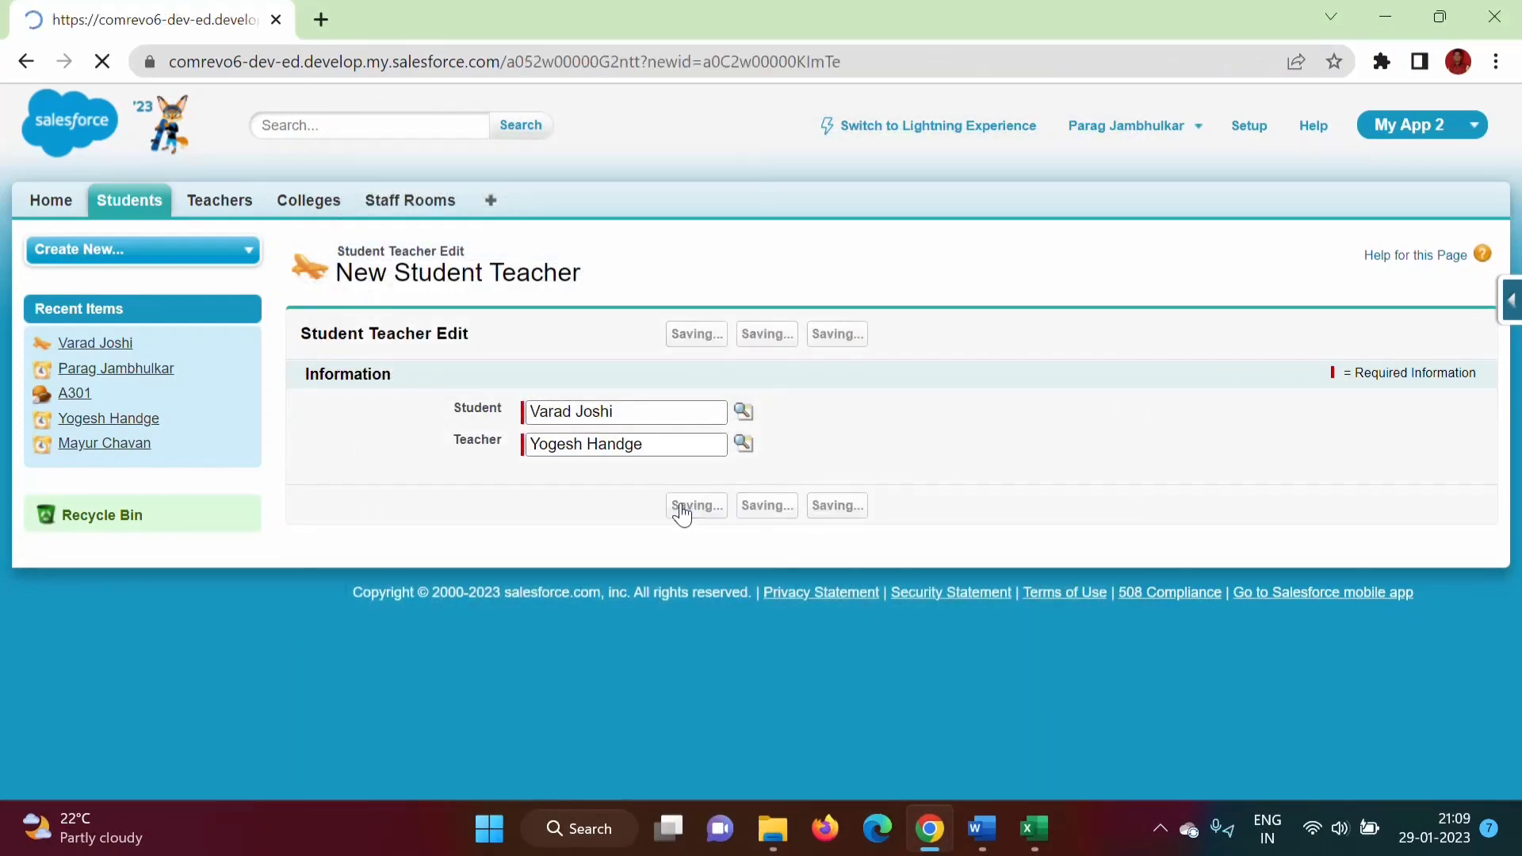
scroll(1516, 328, "down", 1)
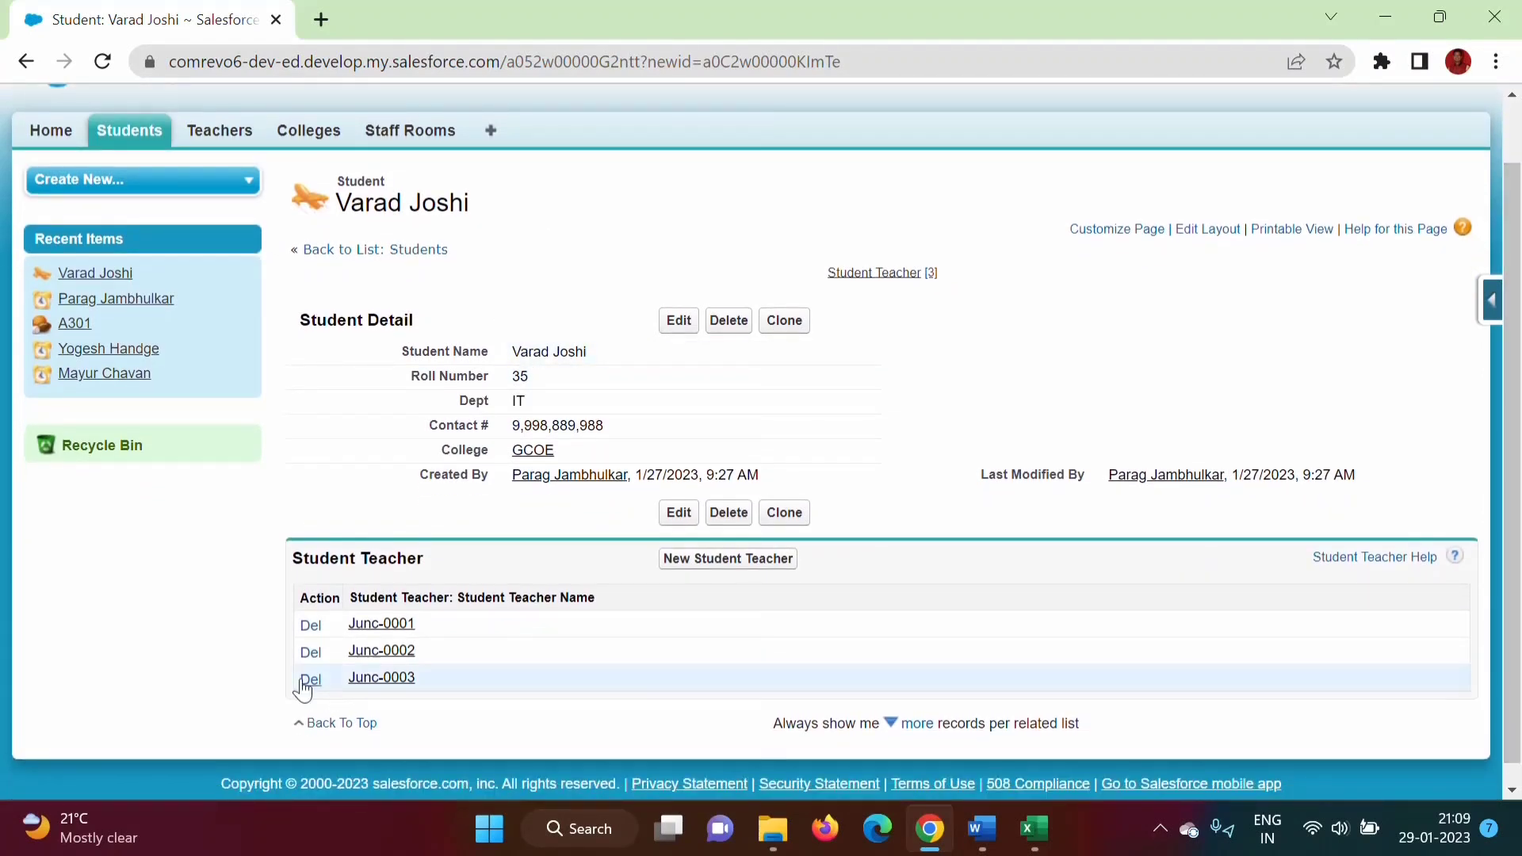
Inspect junction records Junc-0001 and Junc-0002, then return to the Students home page
left_click(399, 628)
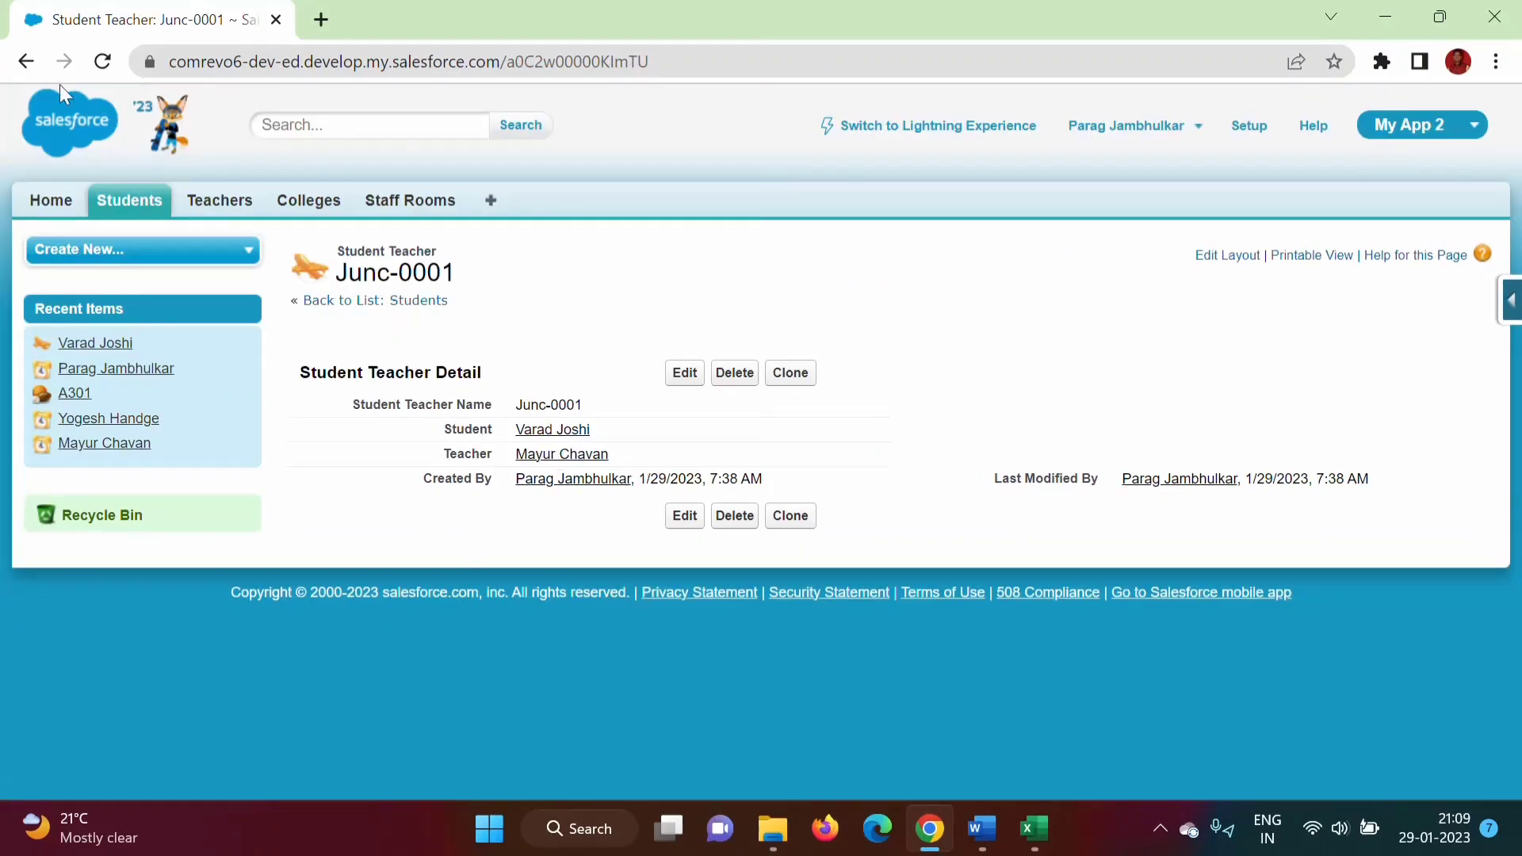
left_click(30, 70)
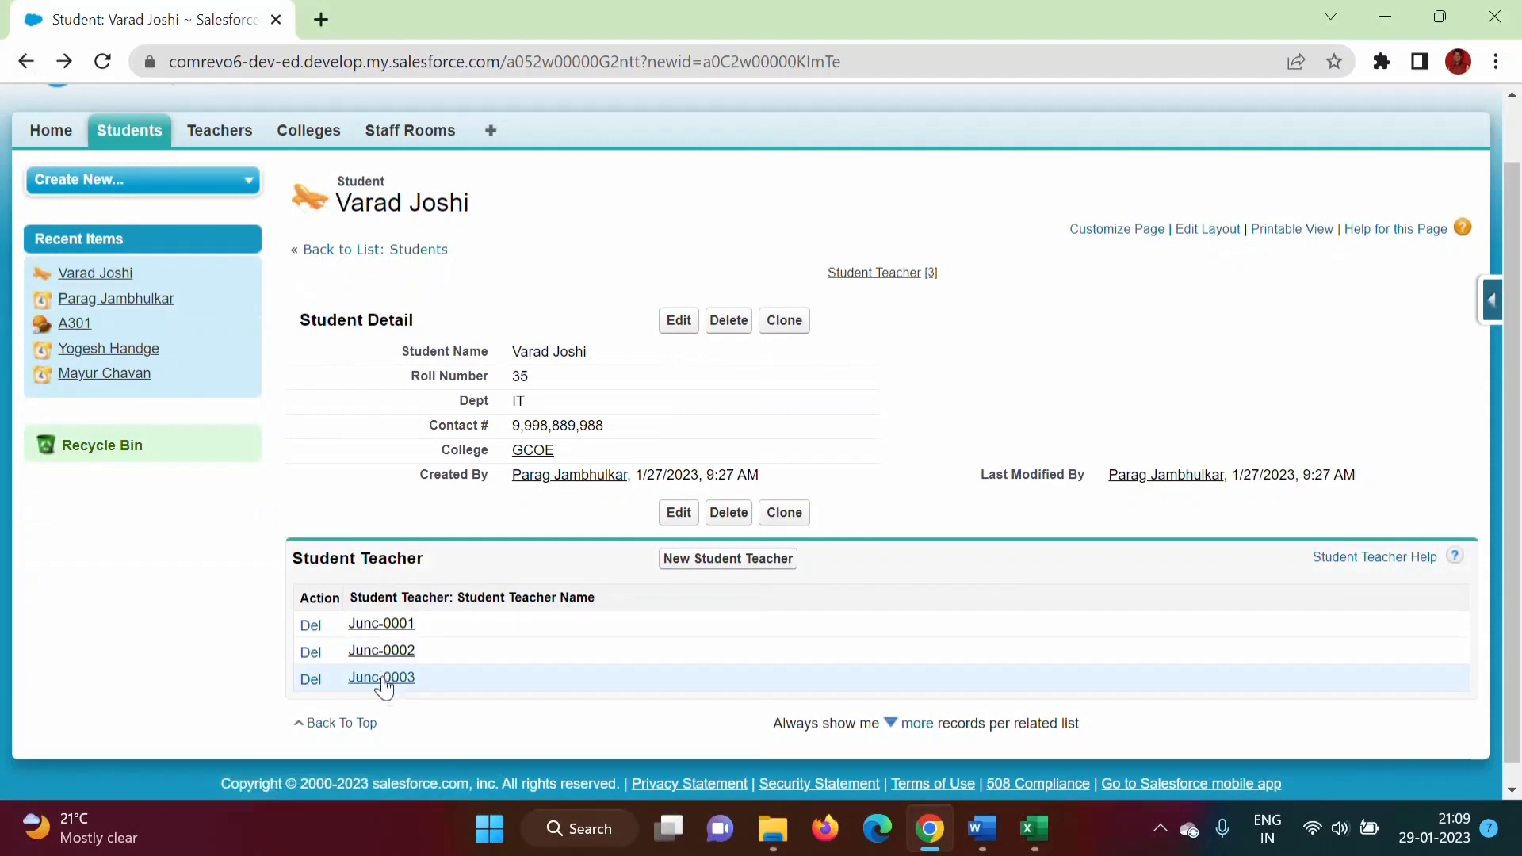
left_click(380, 652)
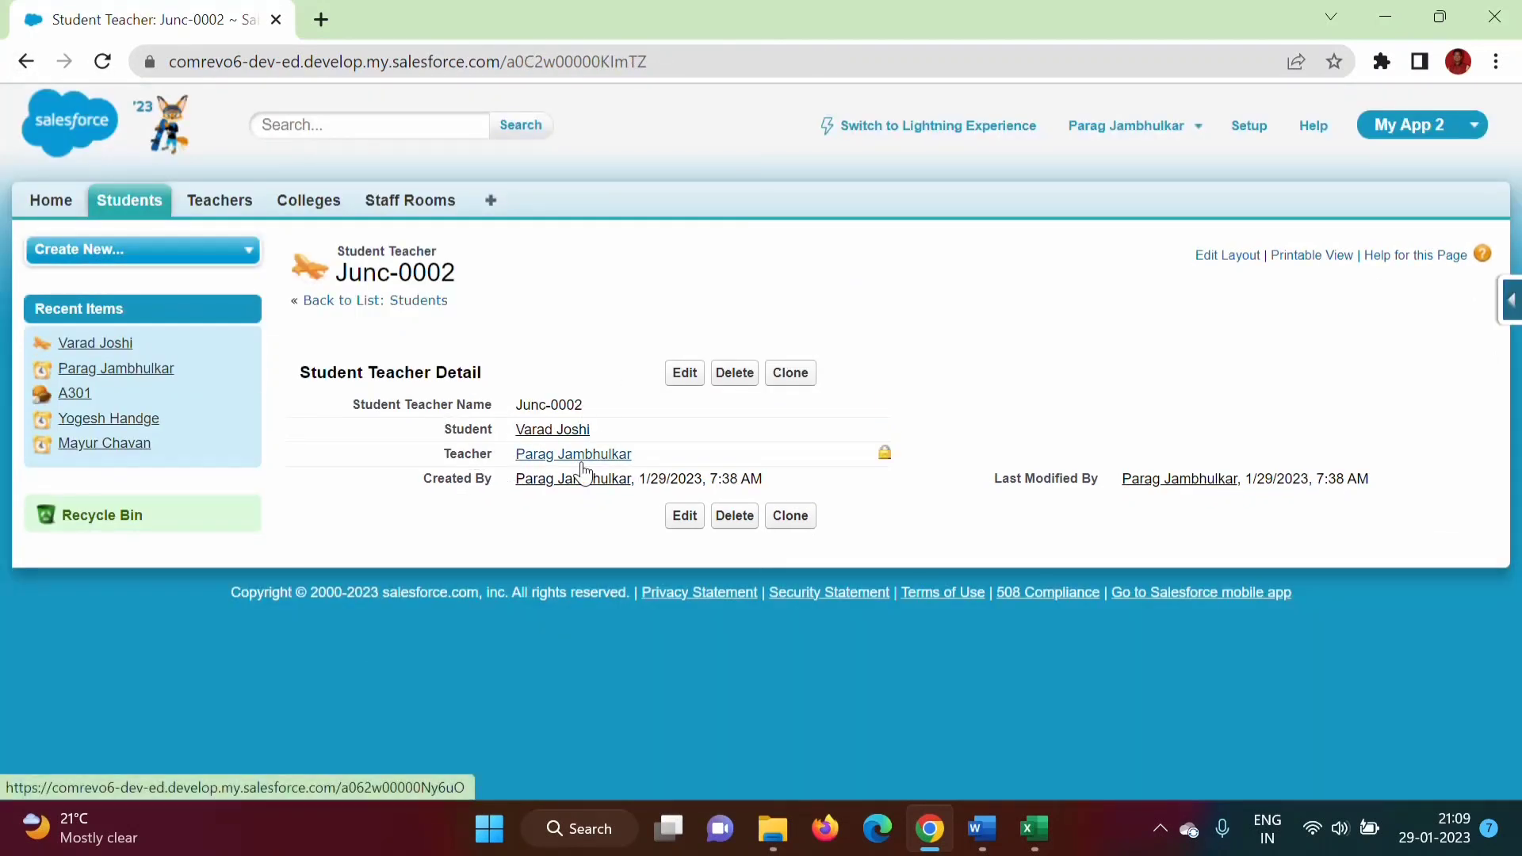
left_click(139, 208)
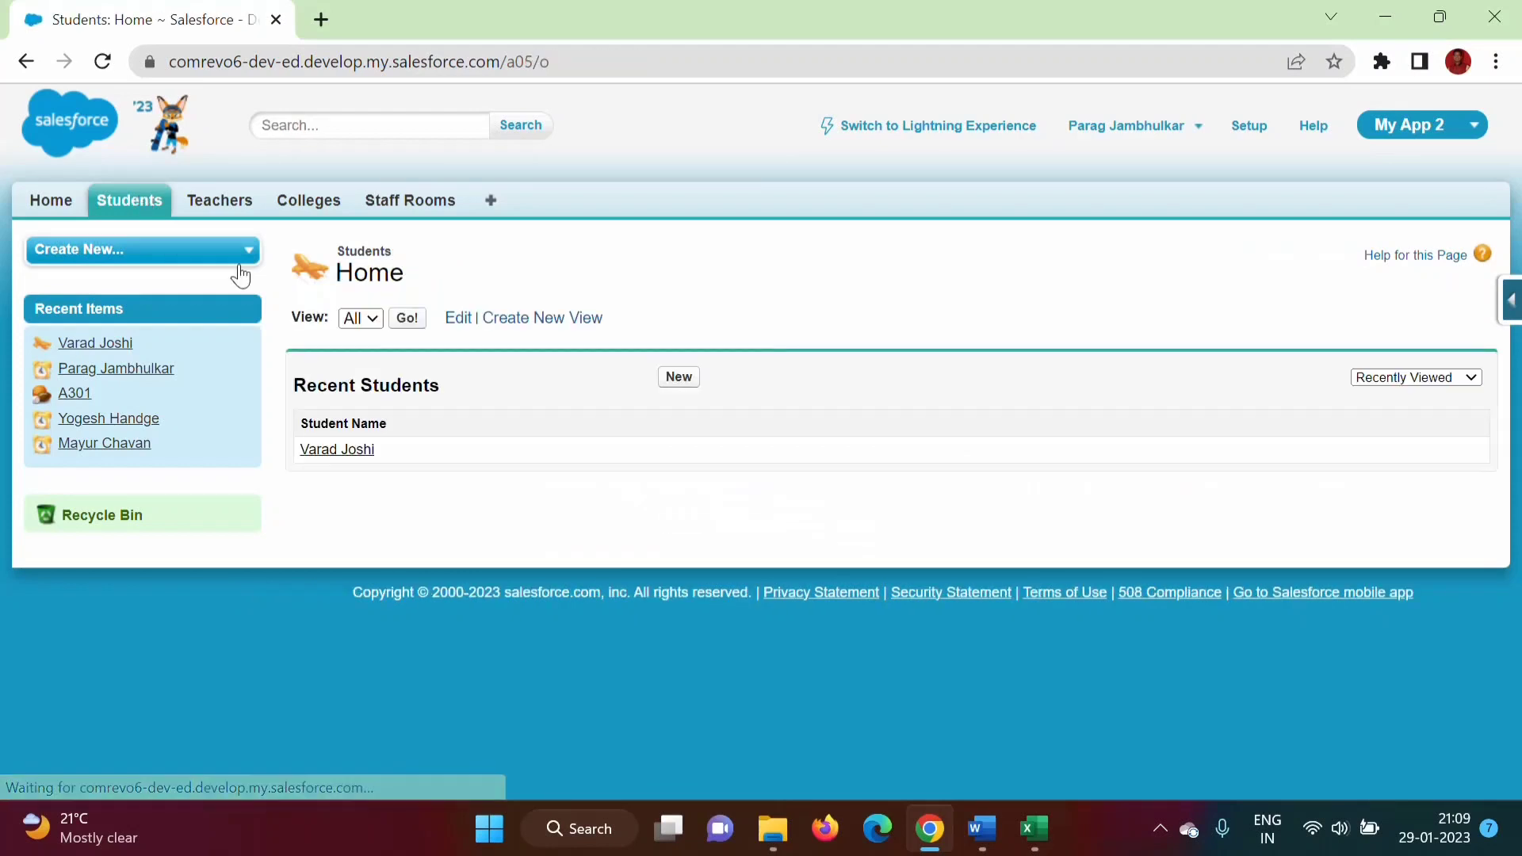
Start a new student record, entering the student's name and Roll Number 32
left_click(683, 381)
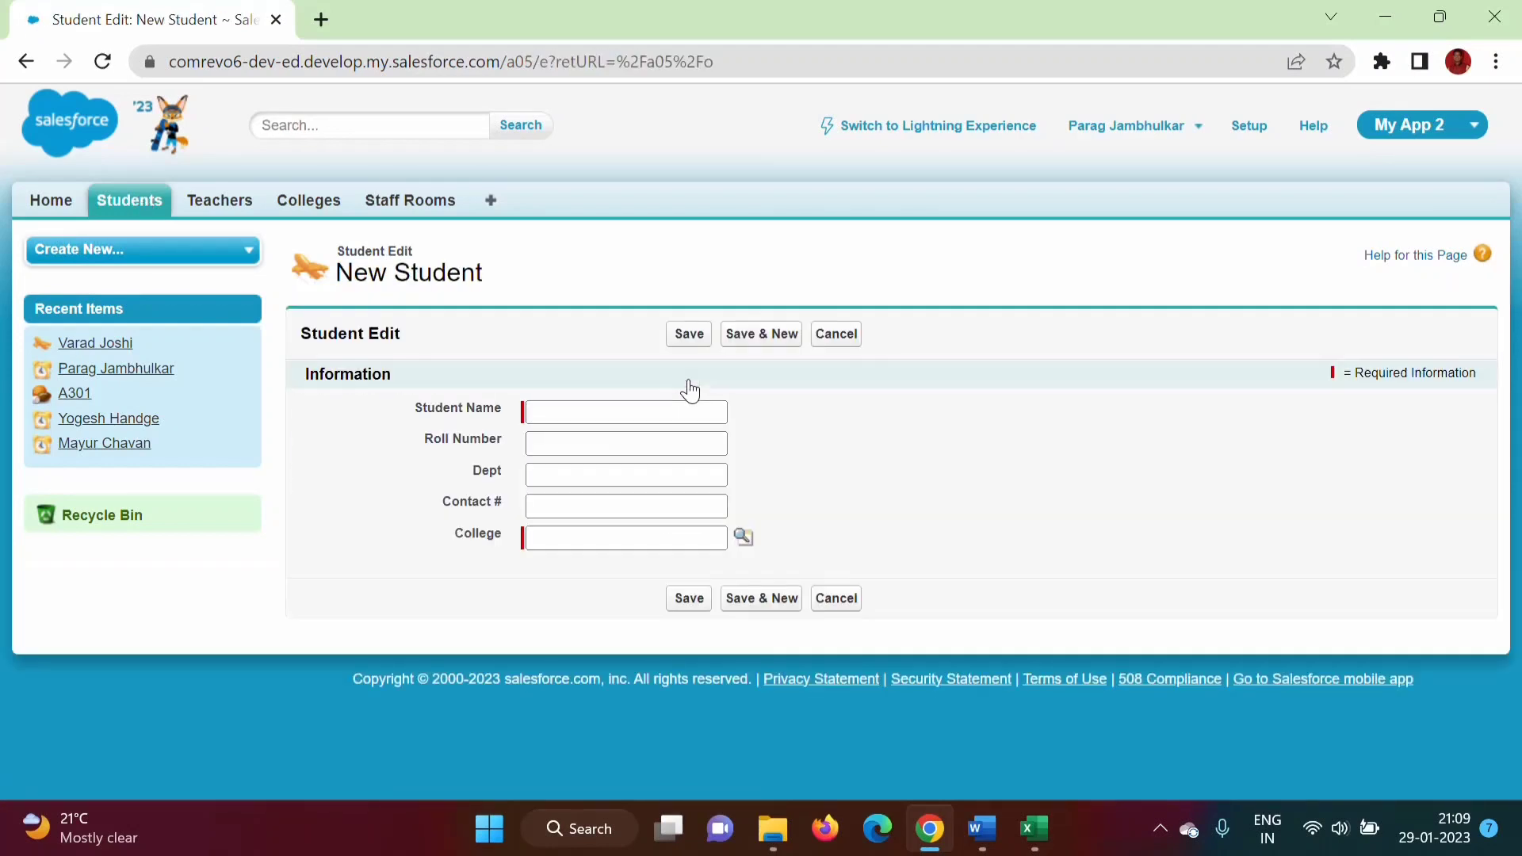
left_click(583, 414)
type("Akshay Kadam")
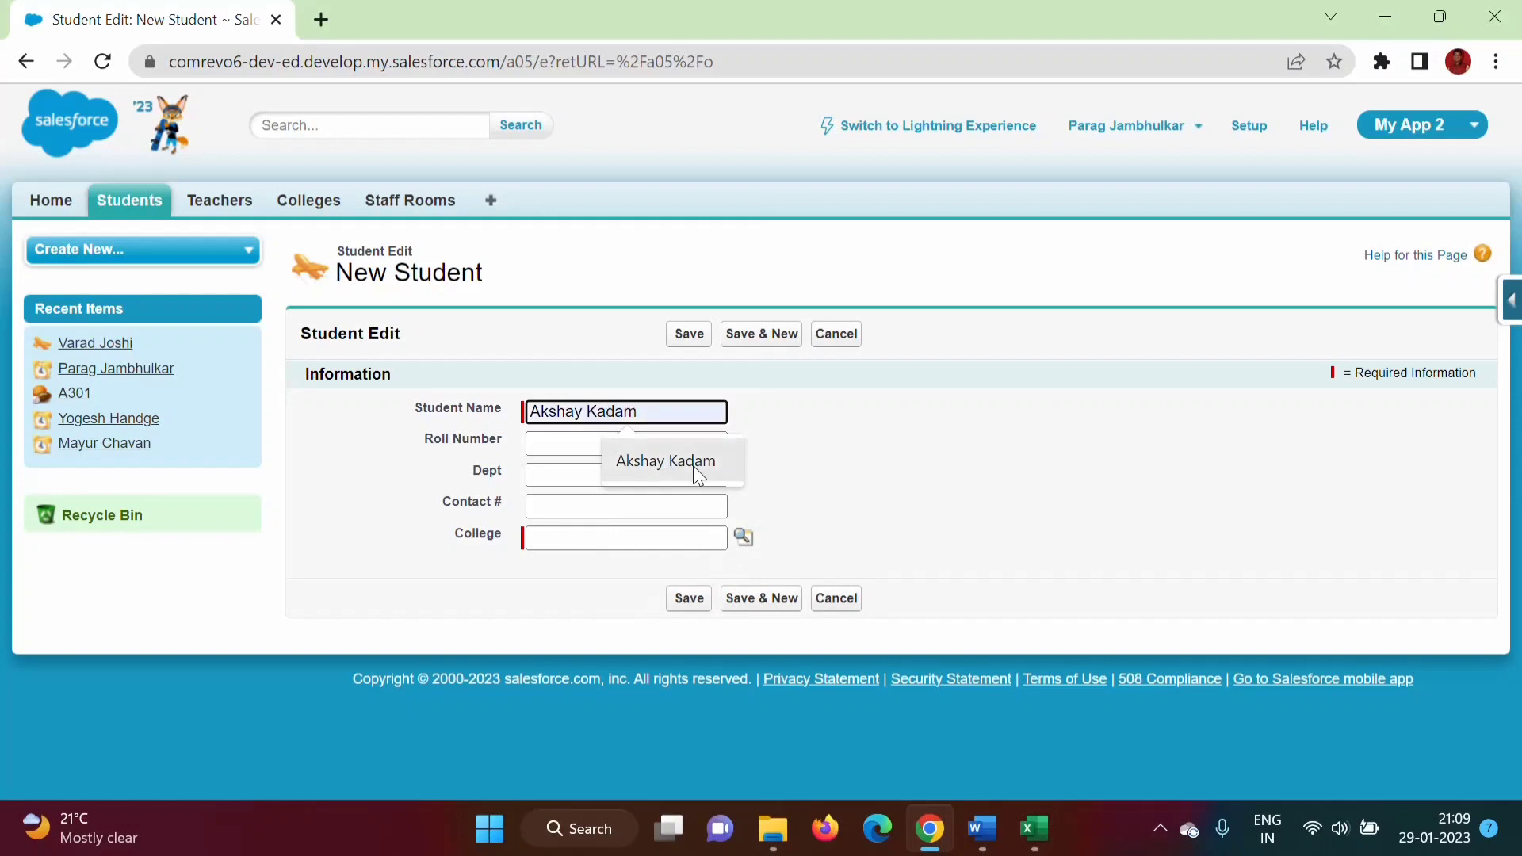
left_click(666, 461)
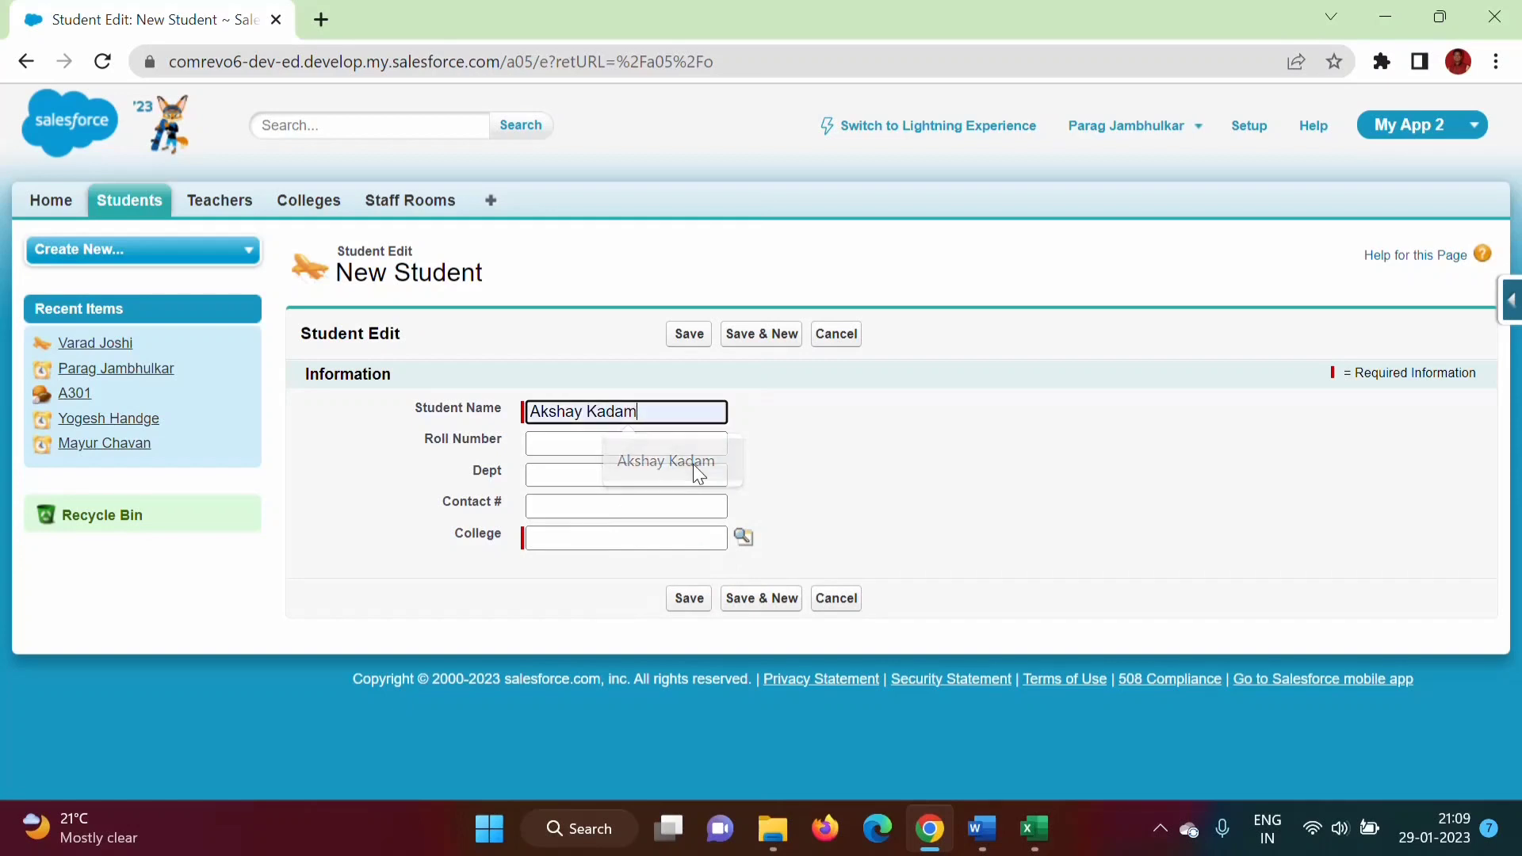
left_click(583, 445)
type("32")
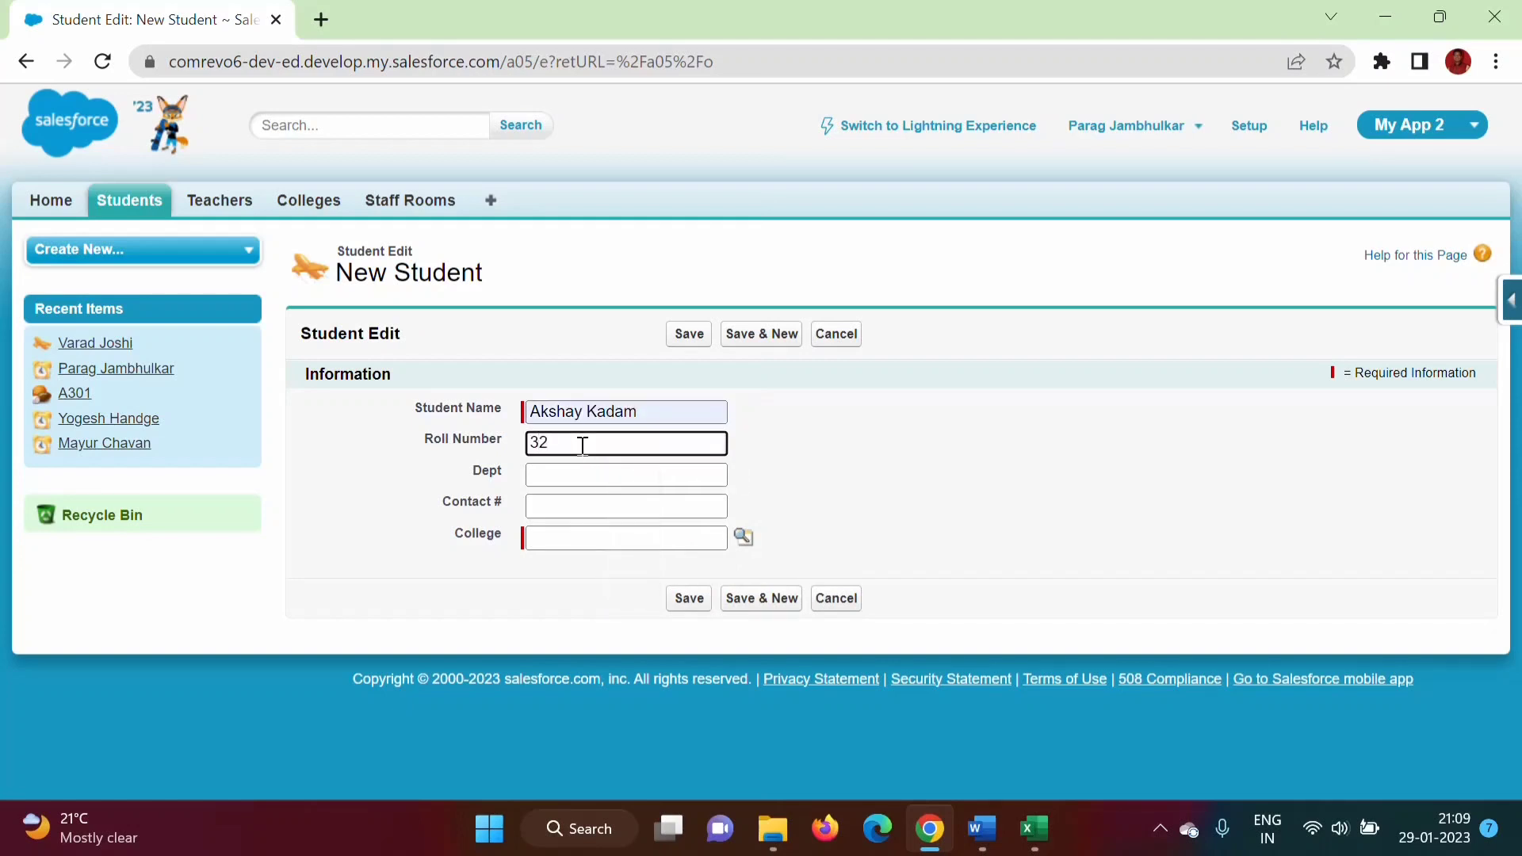
Enter Dept CE and the contact number, choose College GCOE, and save
left_click(571, 480)
type("CE")
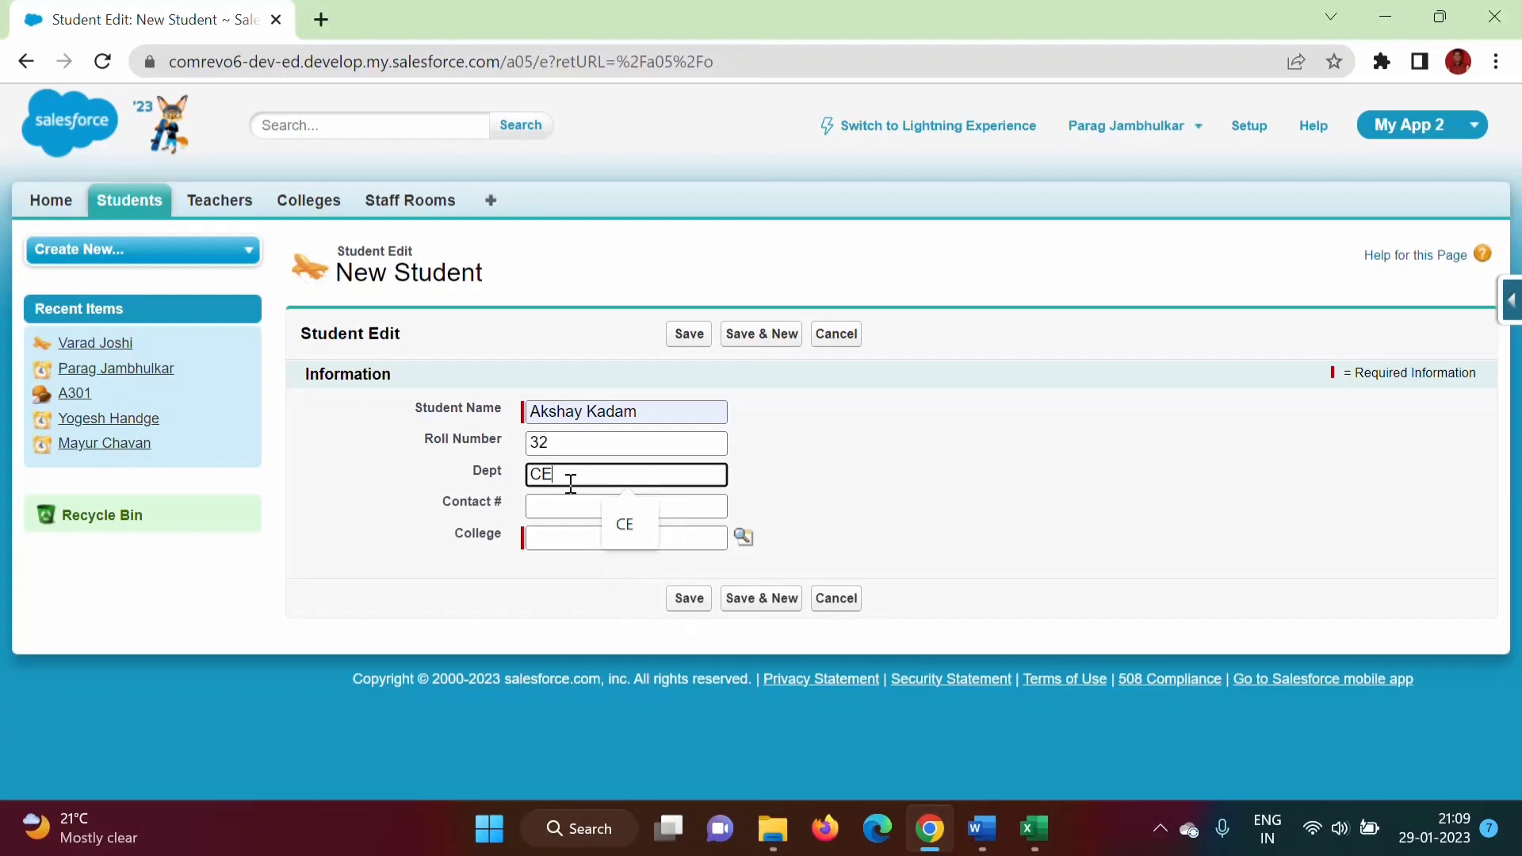
left_click(571, 506)
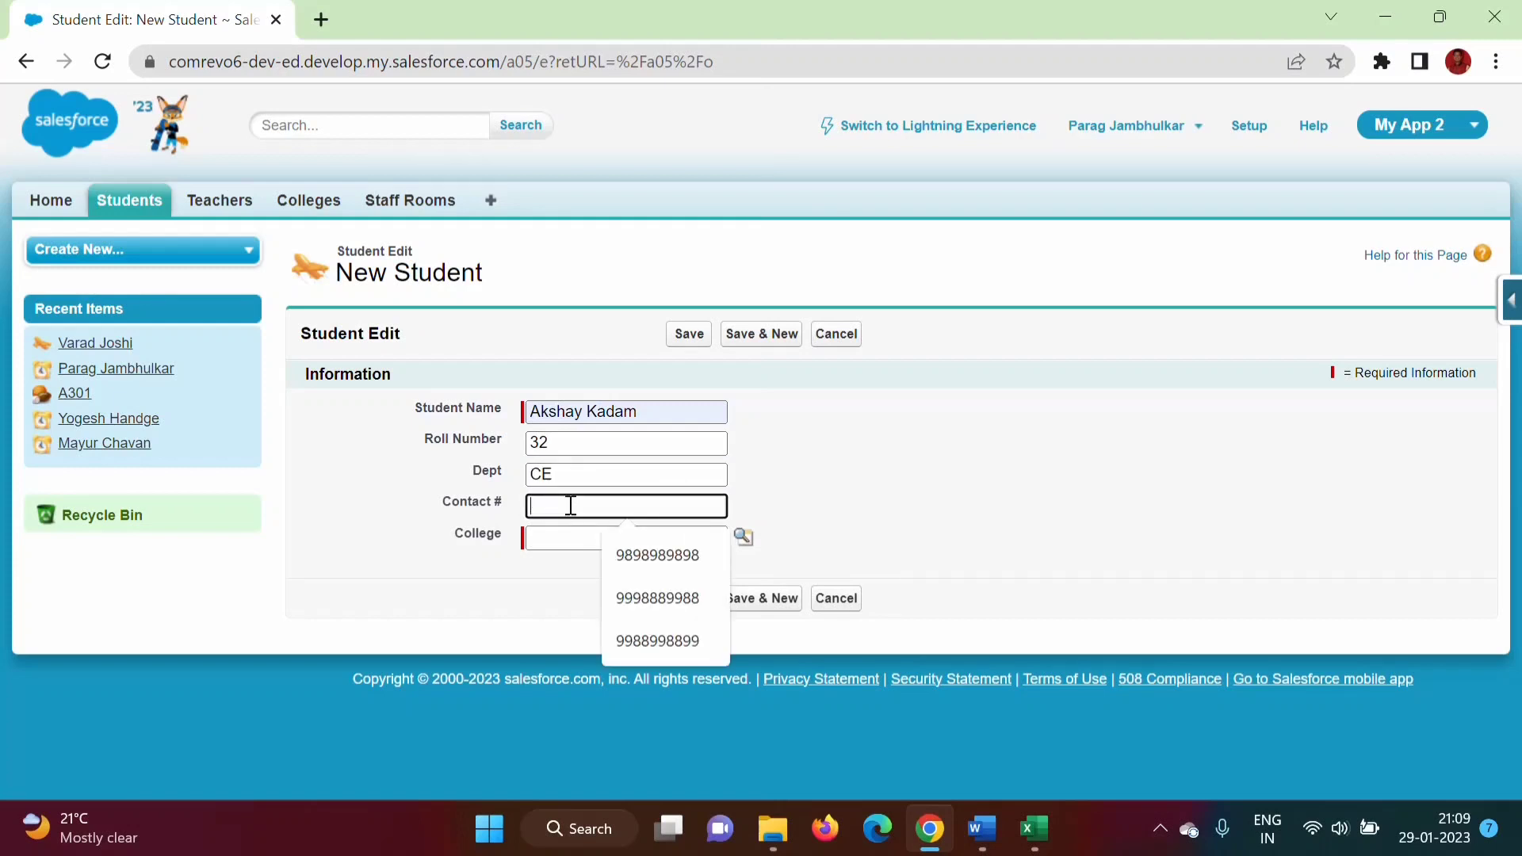
left_click(673, 591)
left_click(744, 539)
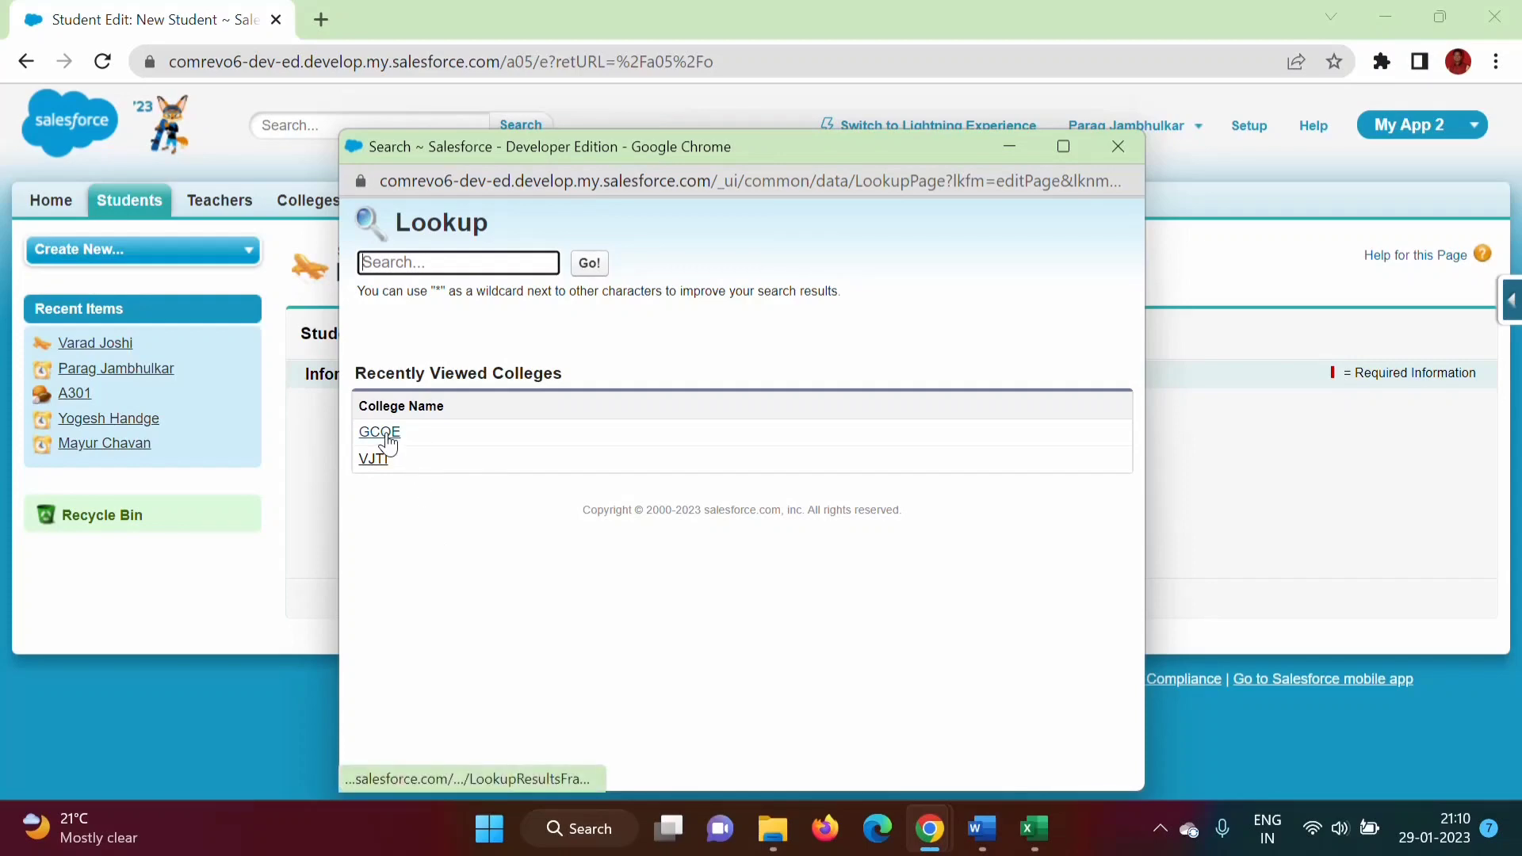
left_click(384, 432)
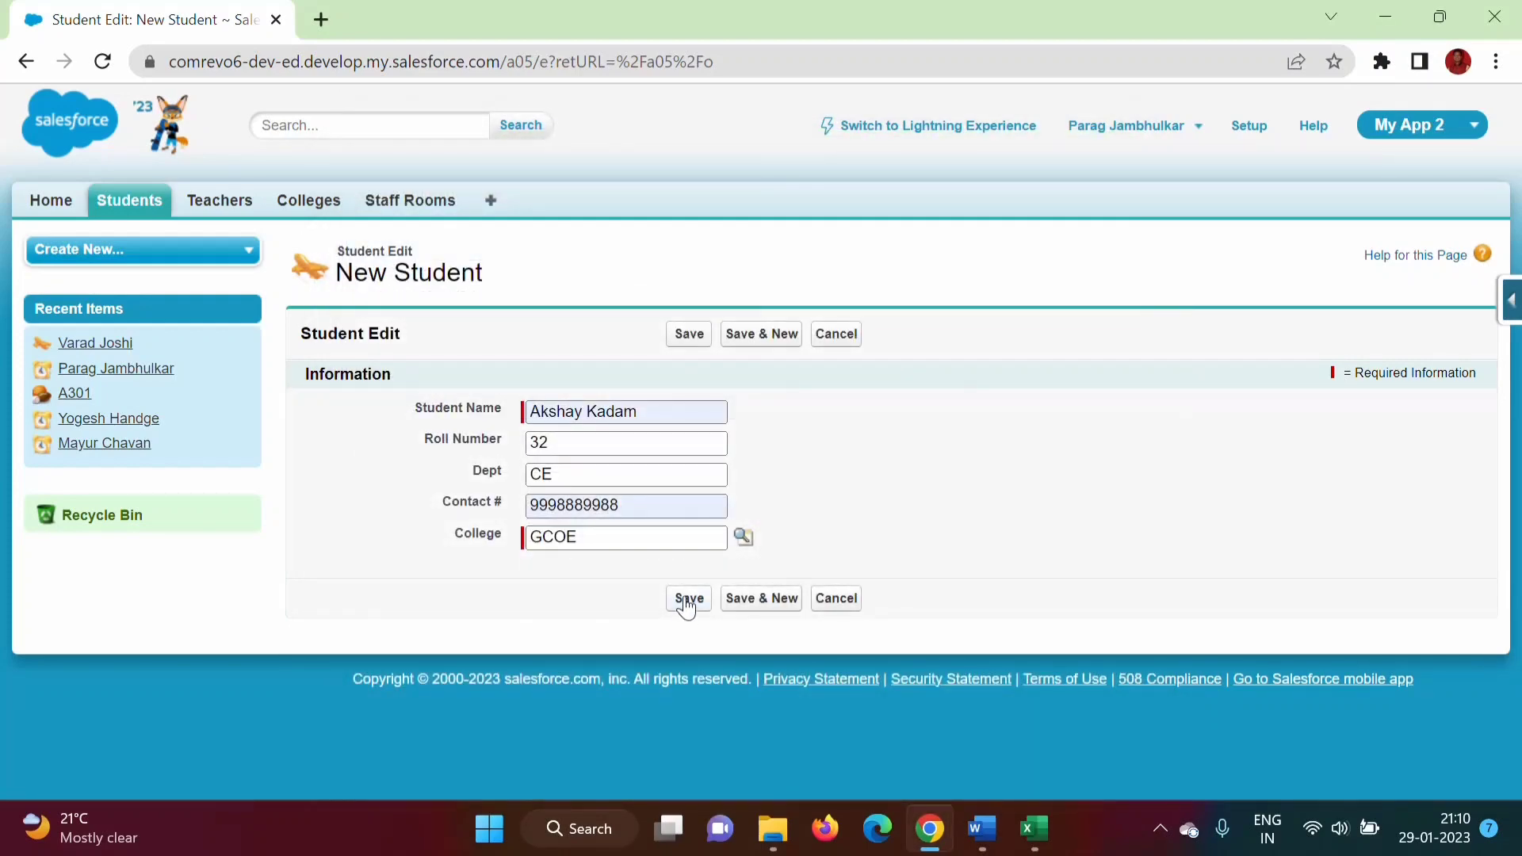
left_click(686, 600)
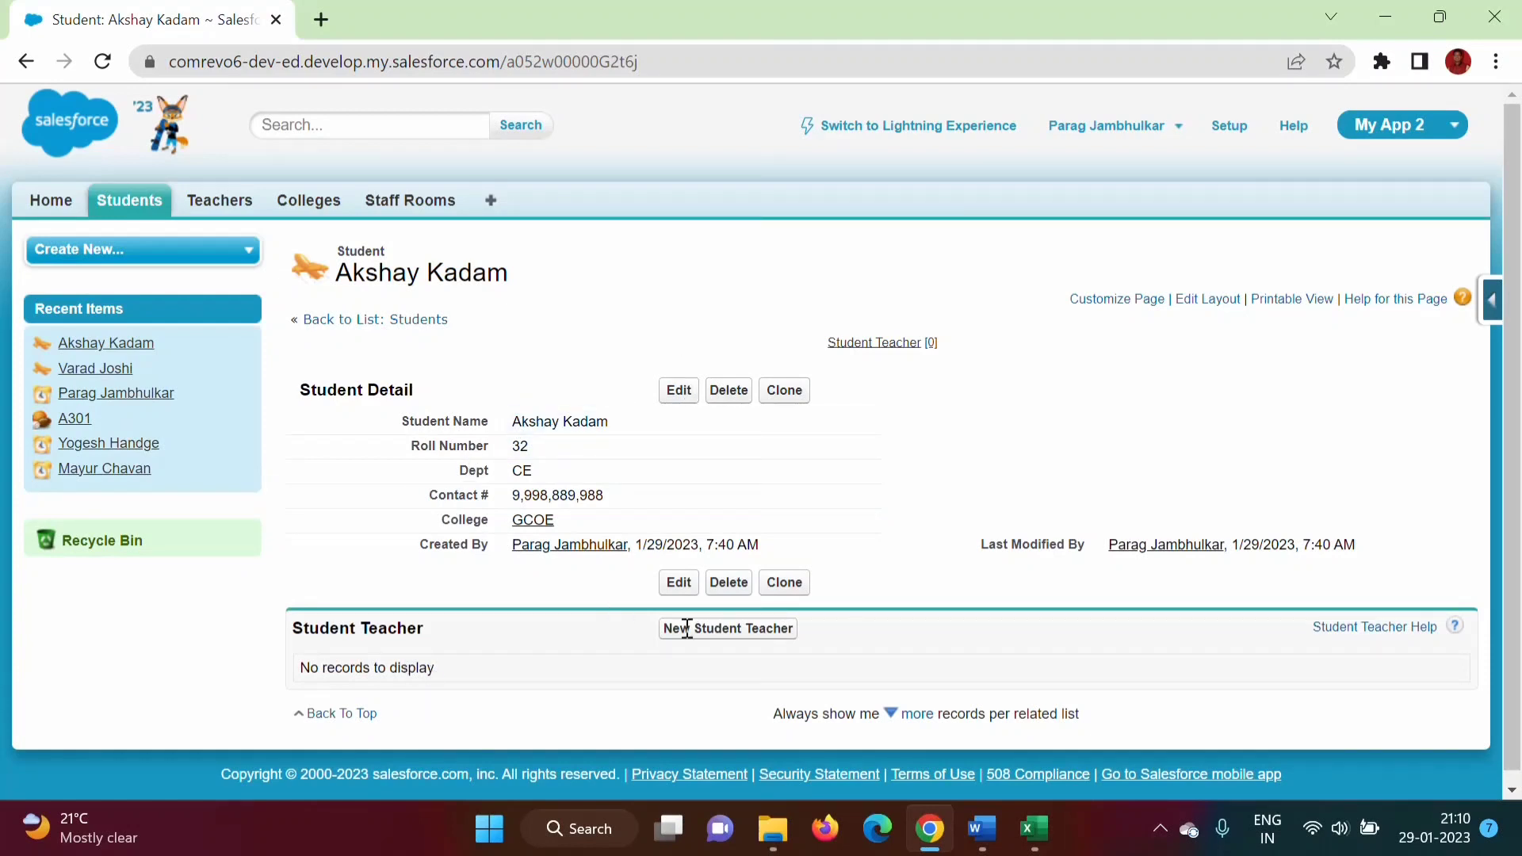
Link the new student to three teachers via the lookup, creating Junc-0004 through Junc-0006
left_click(776, 639)
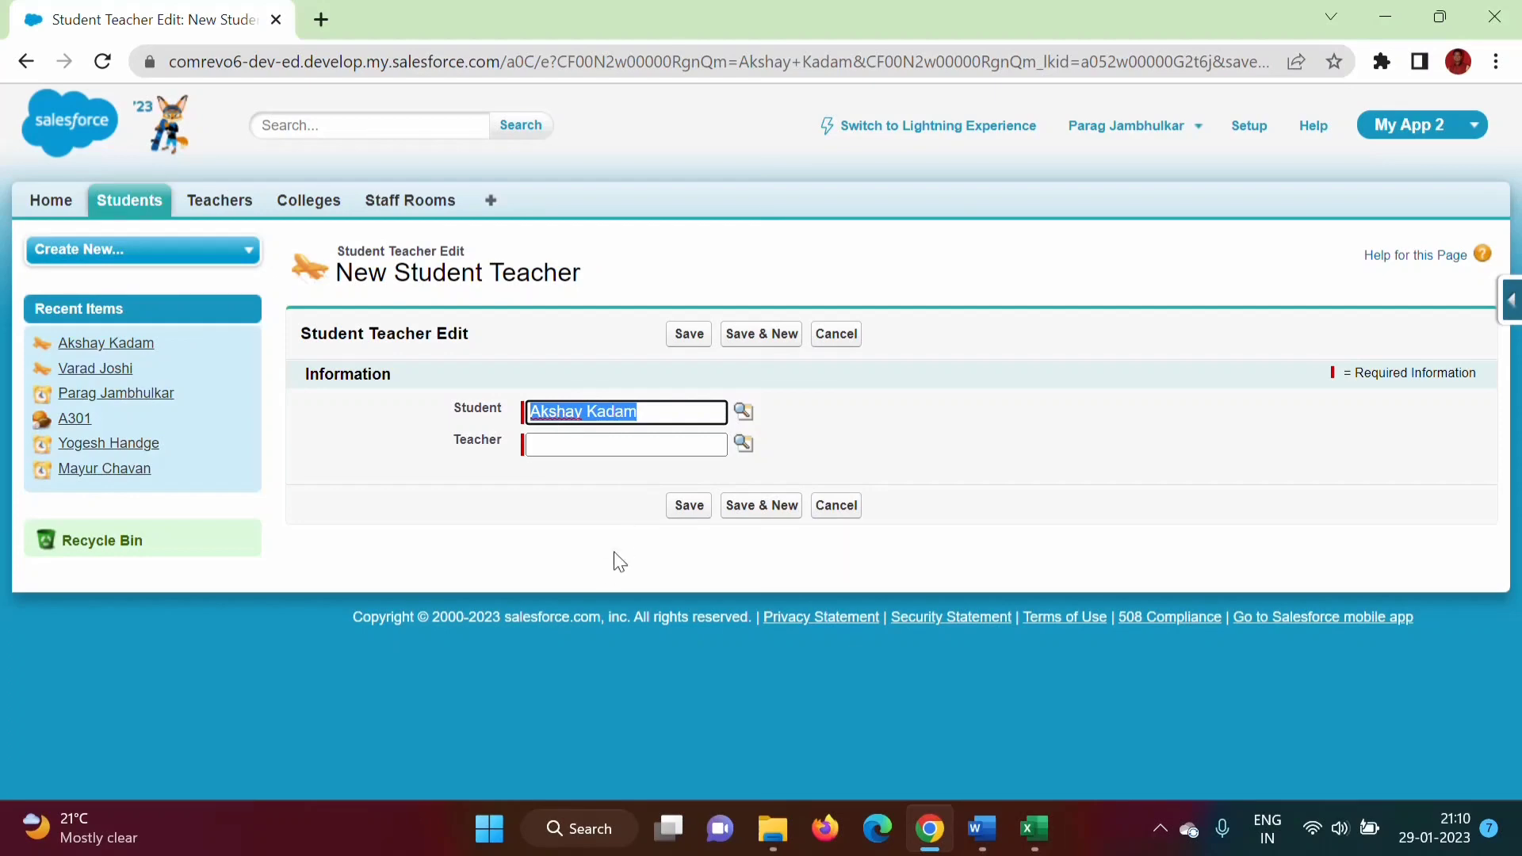
left_click(744, 443)
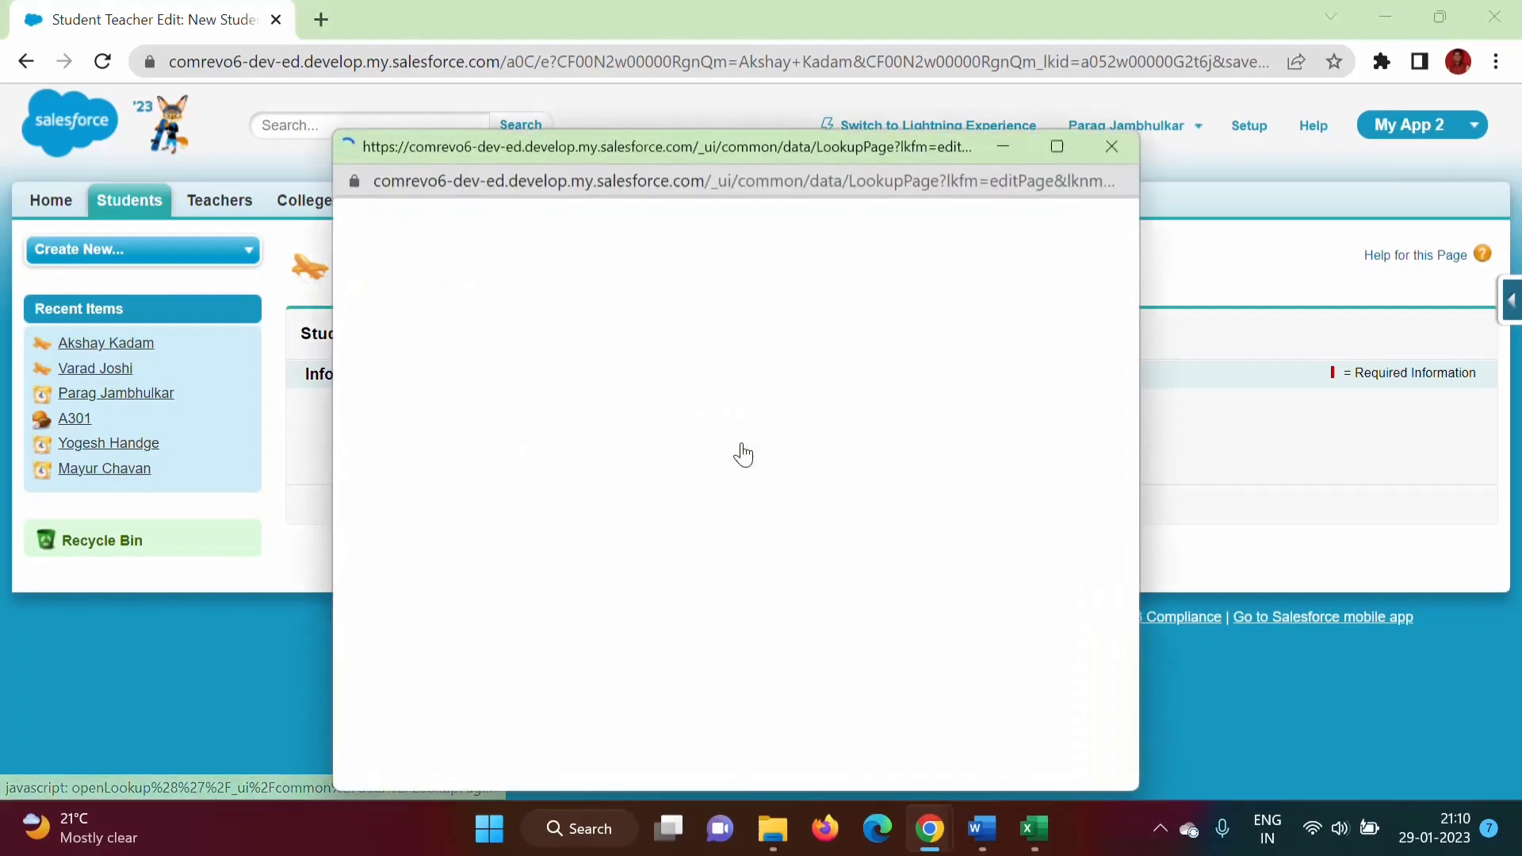
left_click(401, 434)
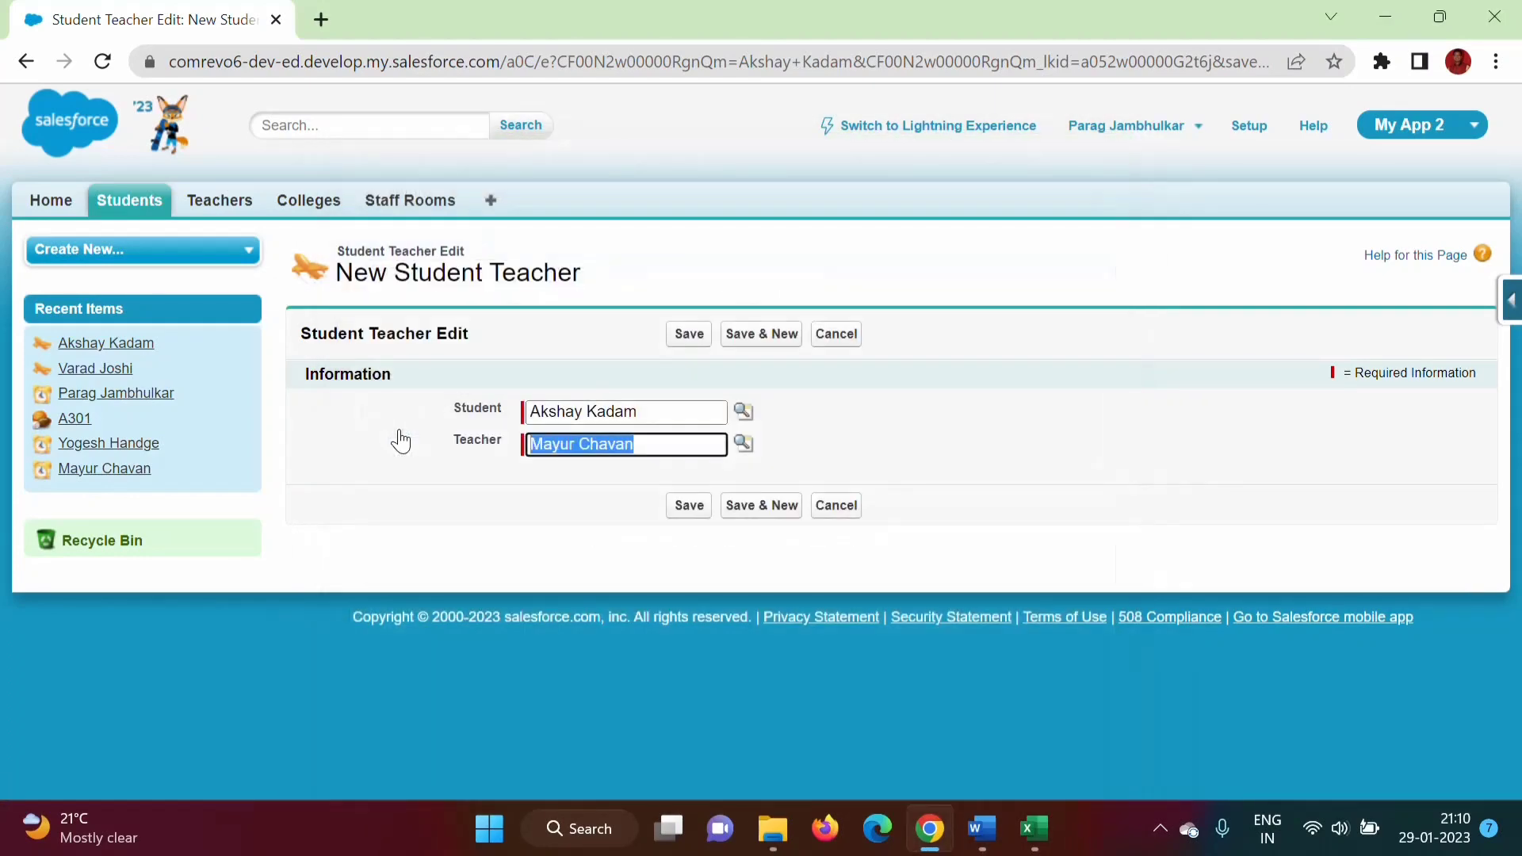
left_click(727, 507)
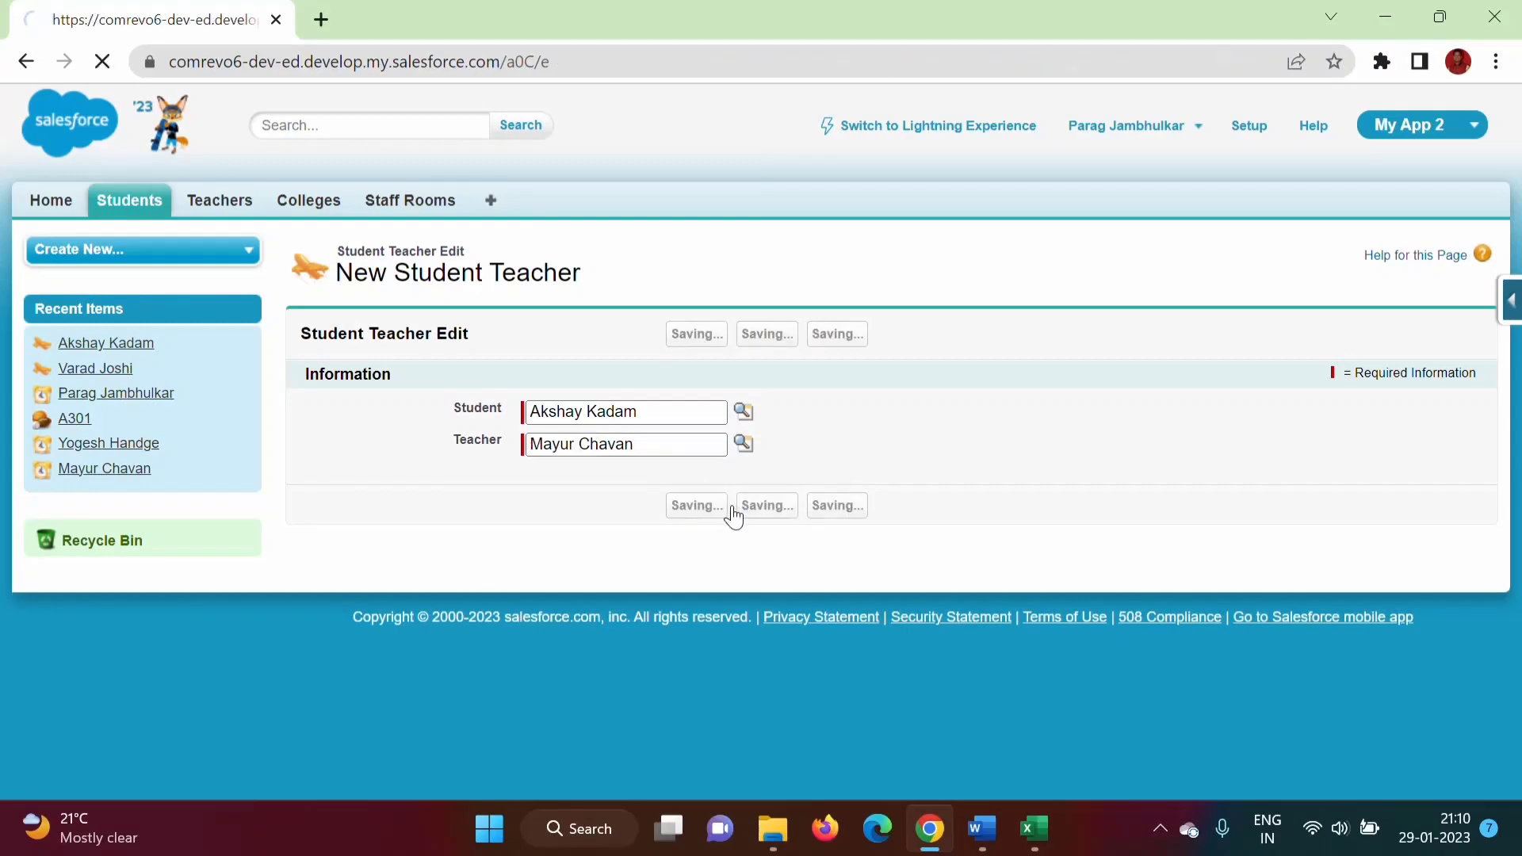
left_click(744, 443)
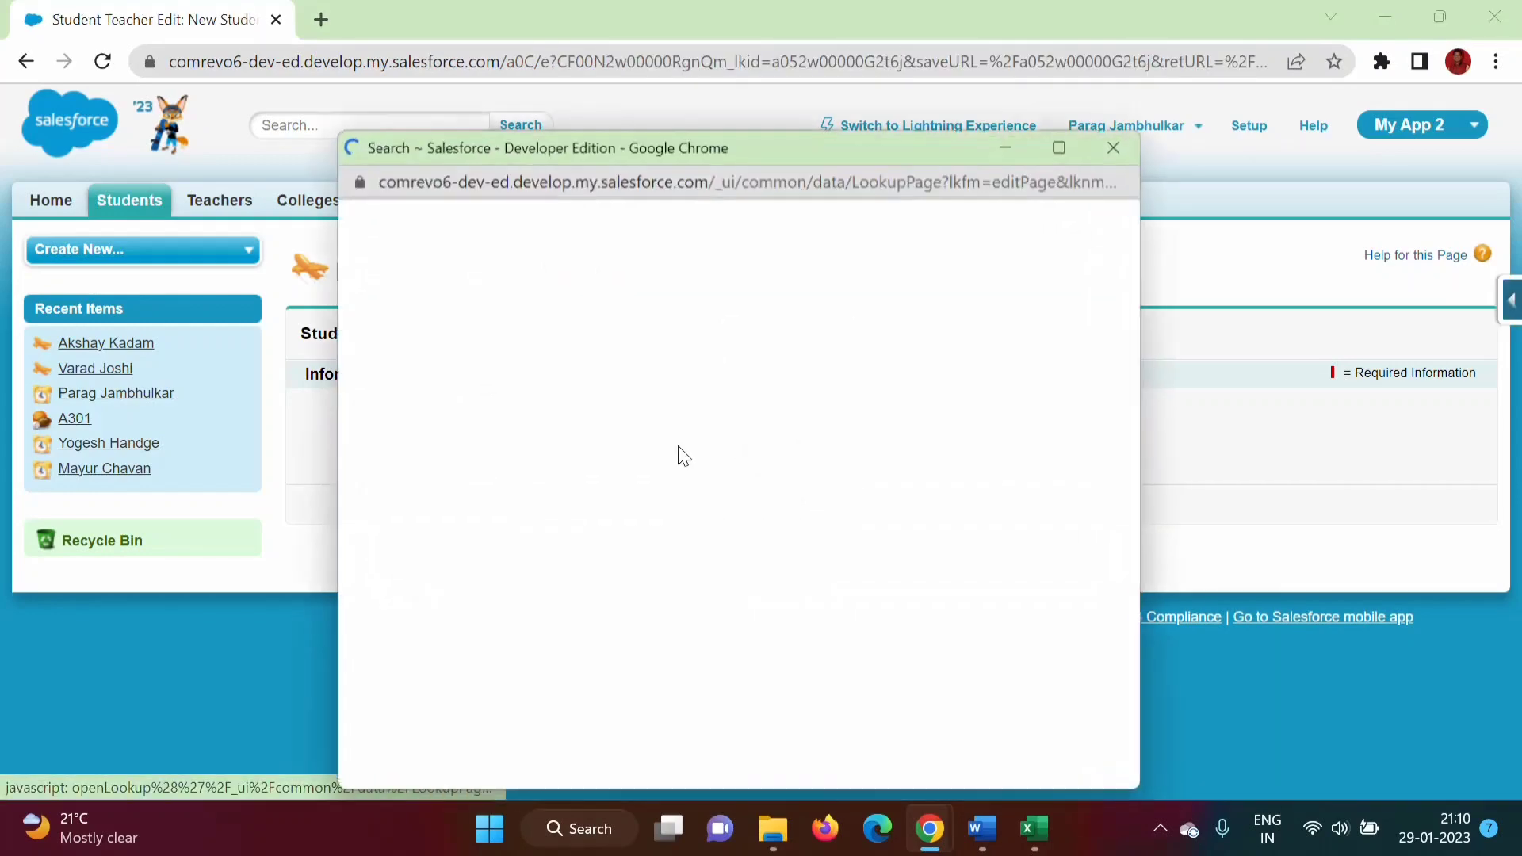
left_click(452, 459)
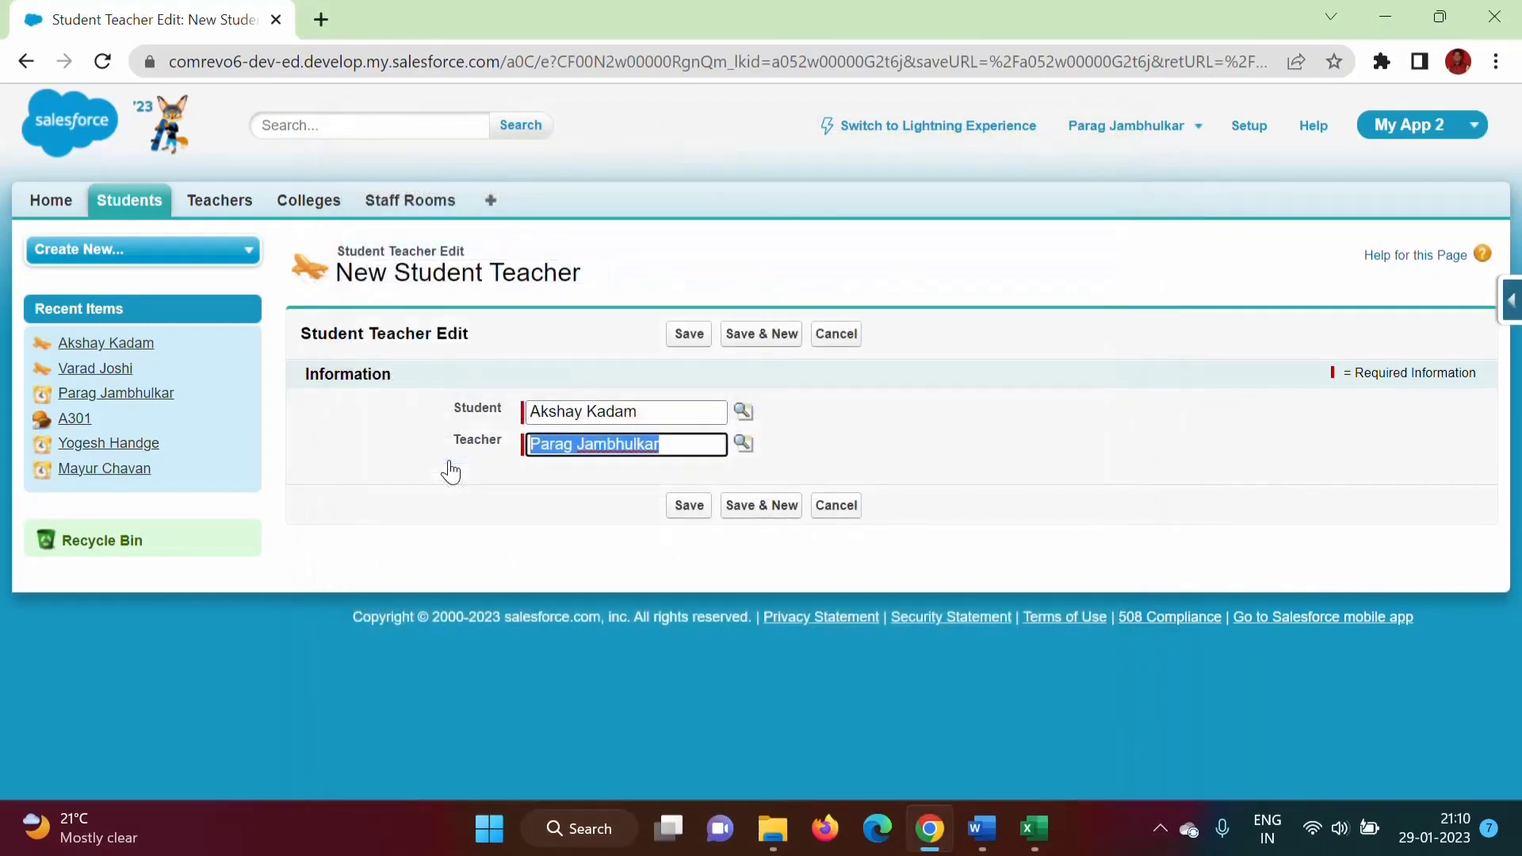
left_click(749, 509)
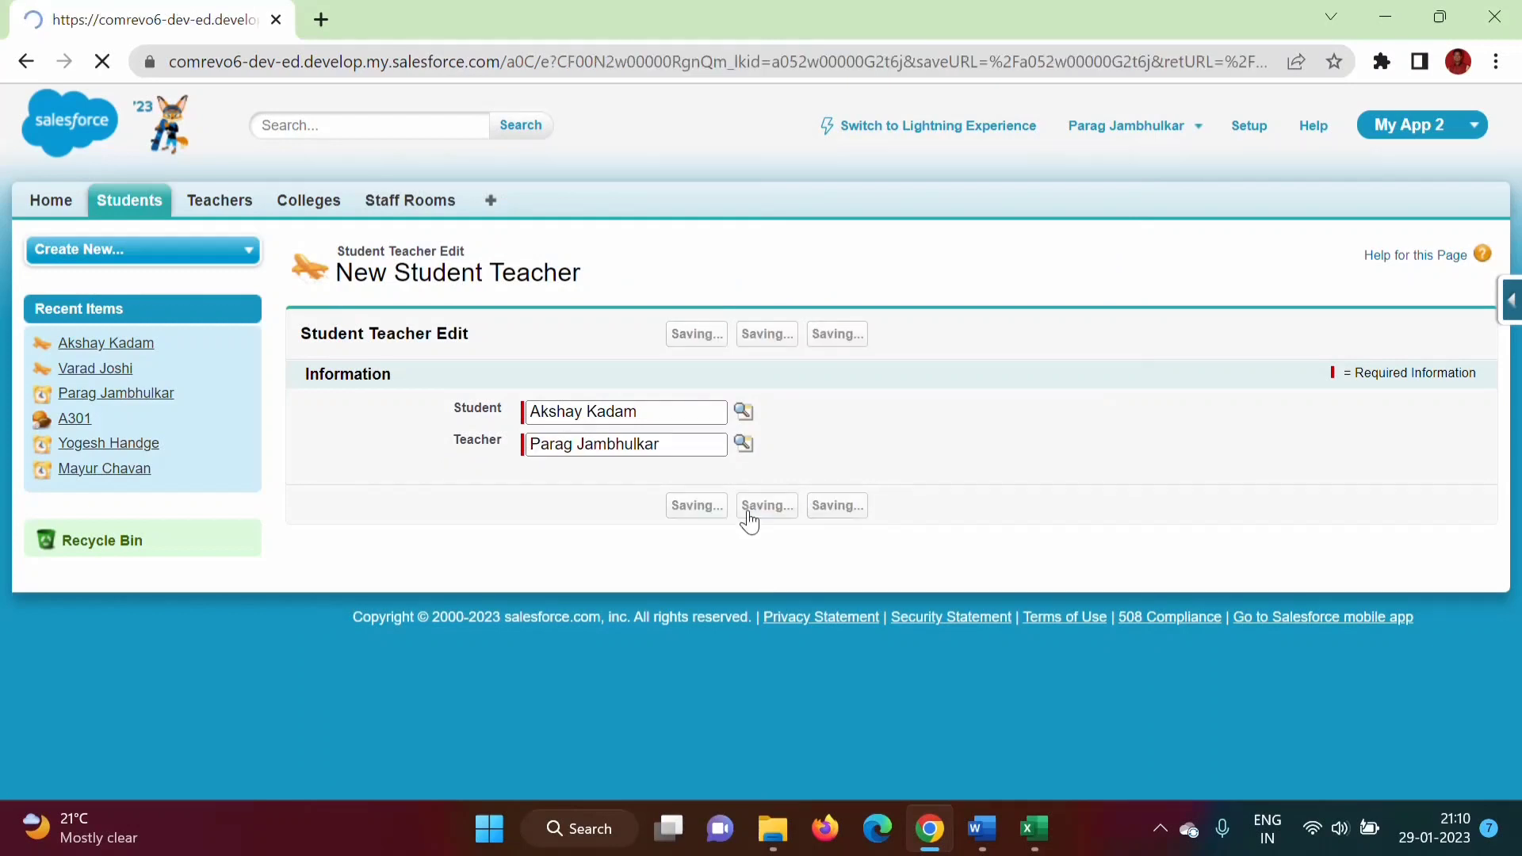
left_click(745, 437)
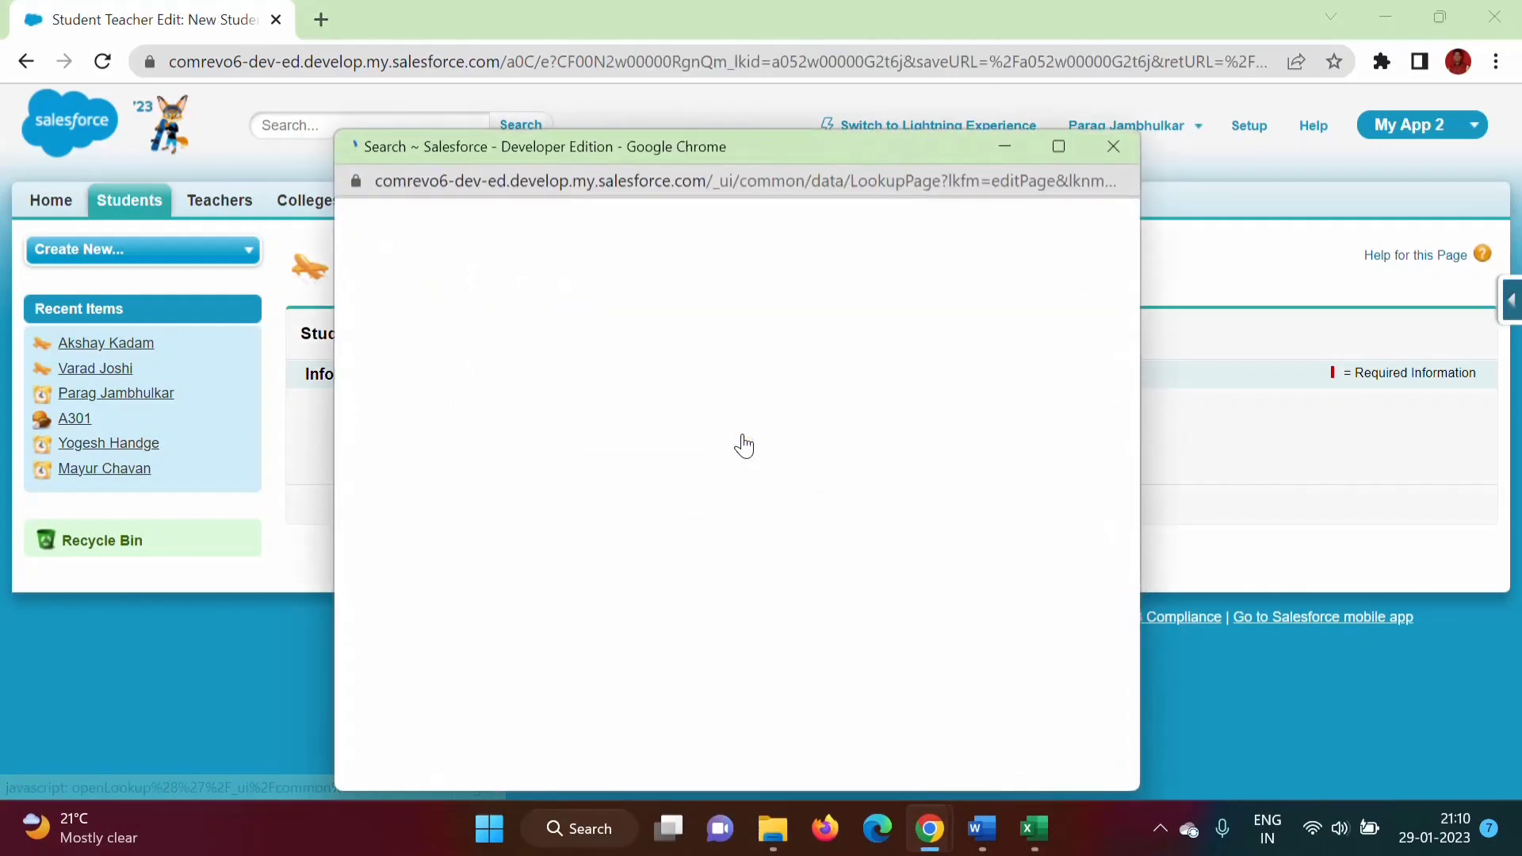
left_click(431, 489)
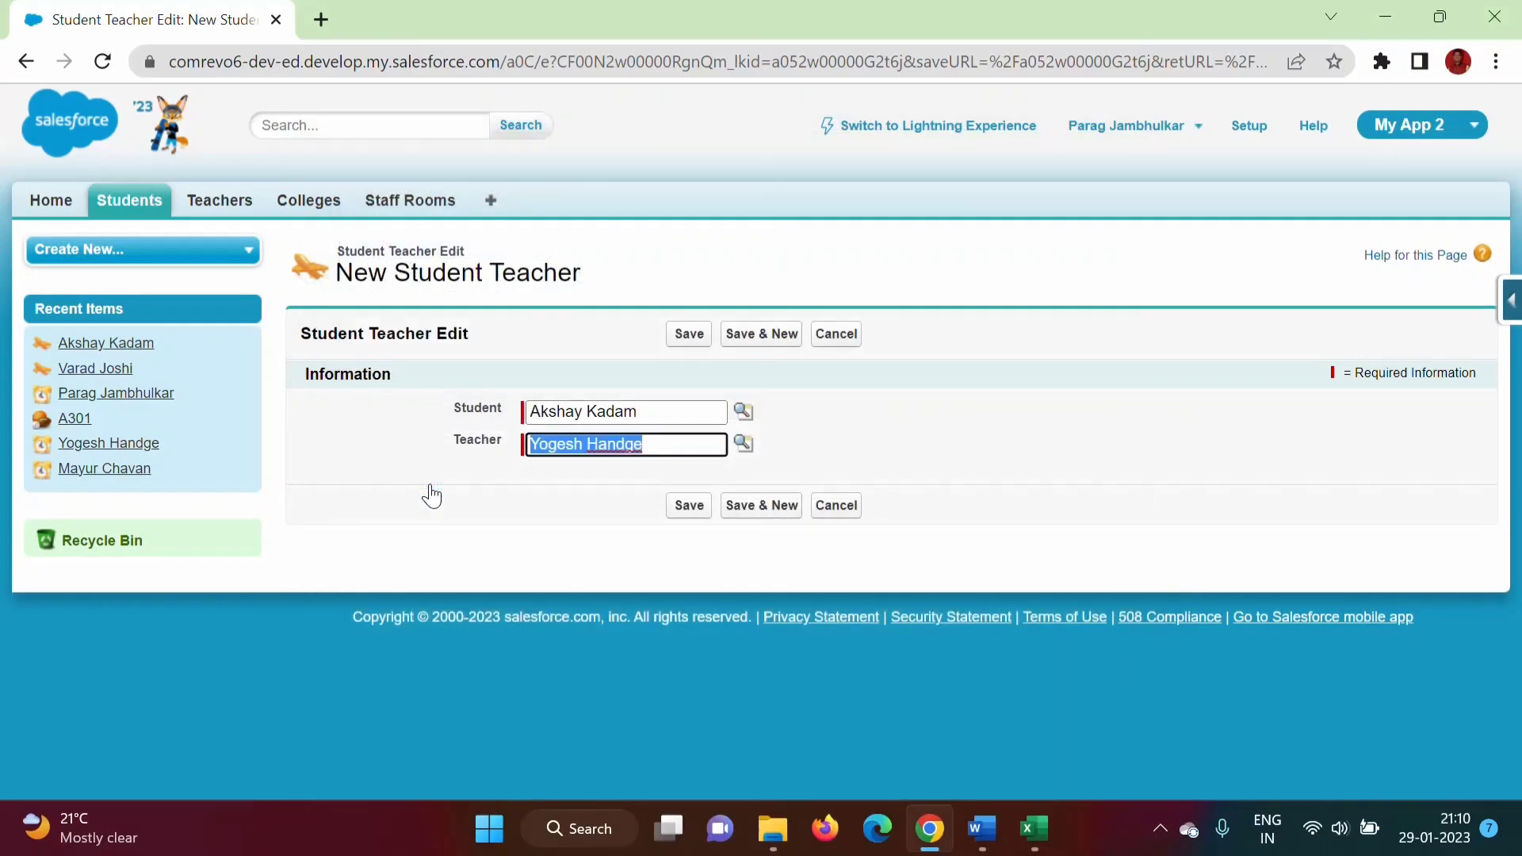
left_click(689, 505)
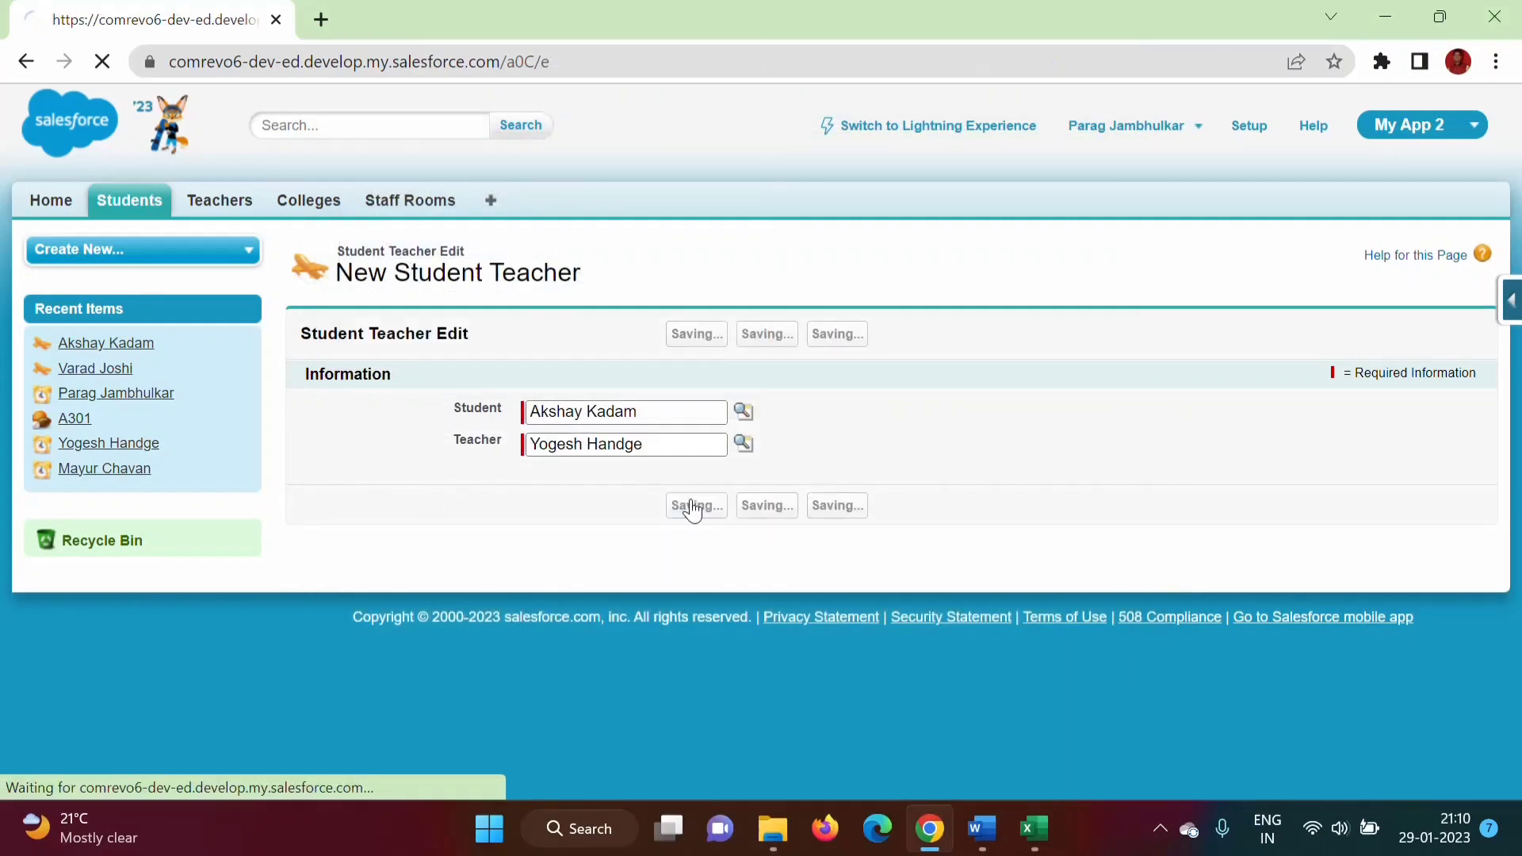
scroll(1516, 268, "down", 2)
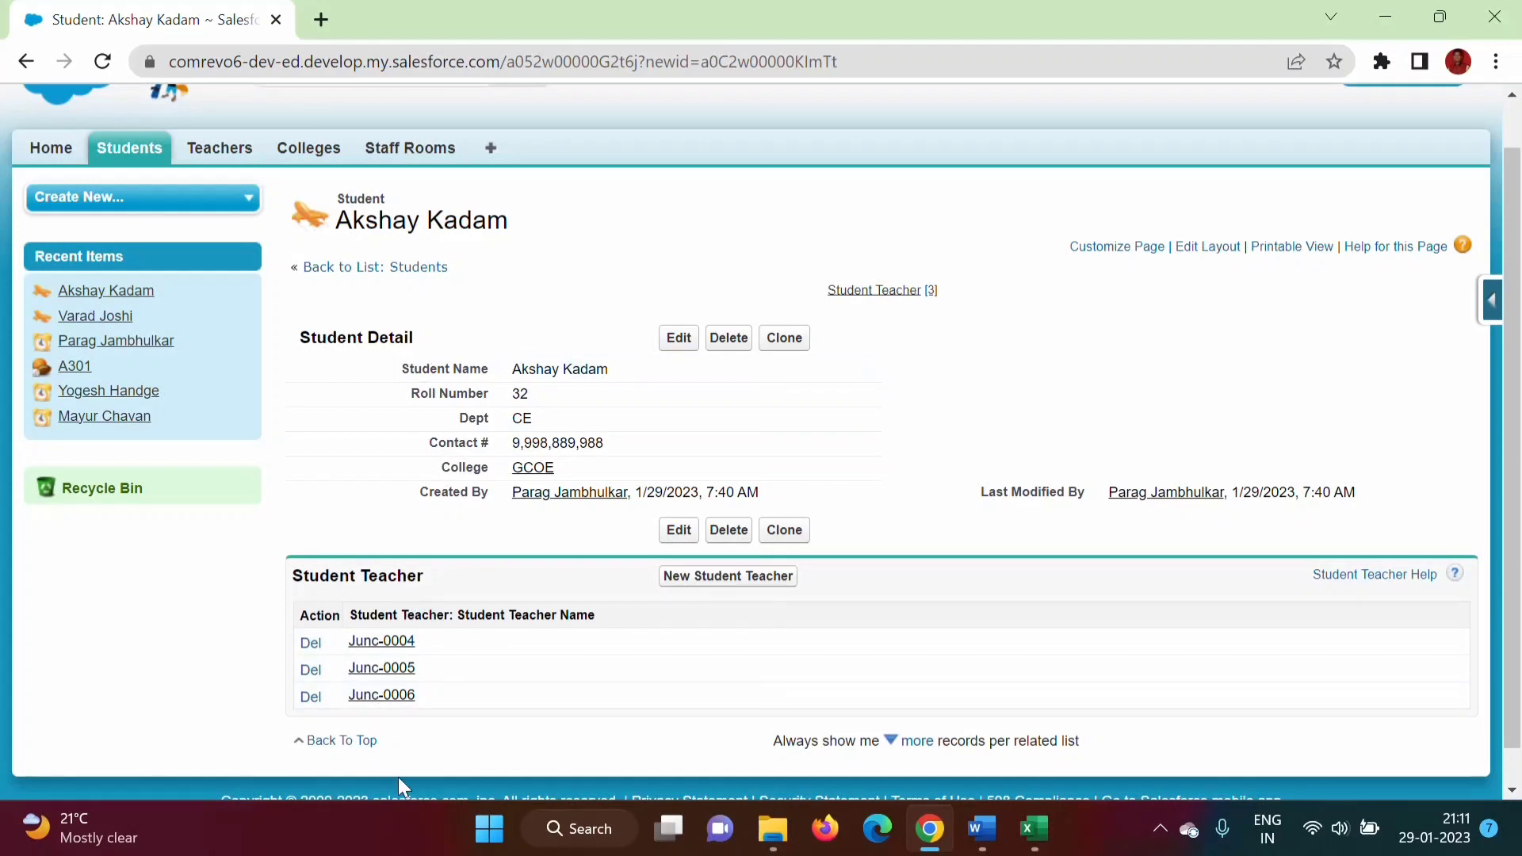
Open a teacher's record, inspect its Junc-0002 and Junc-0005 links, then return to Teachers home
left_click(221, 149)
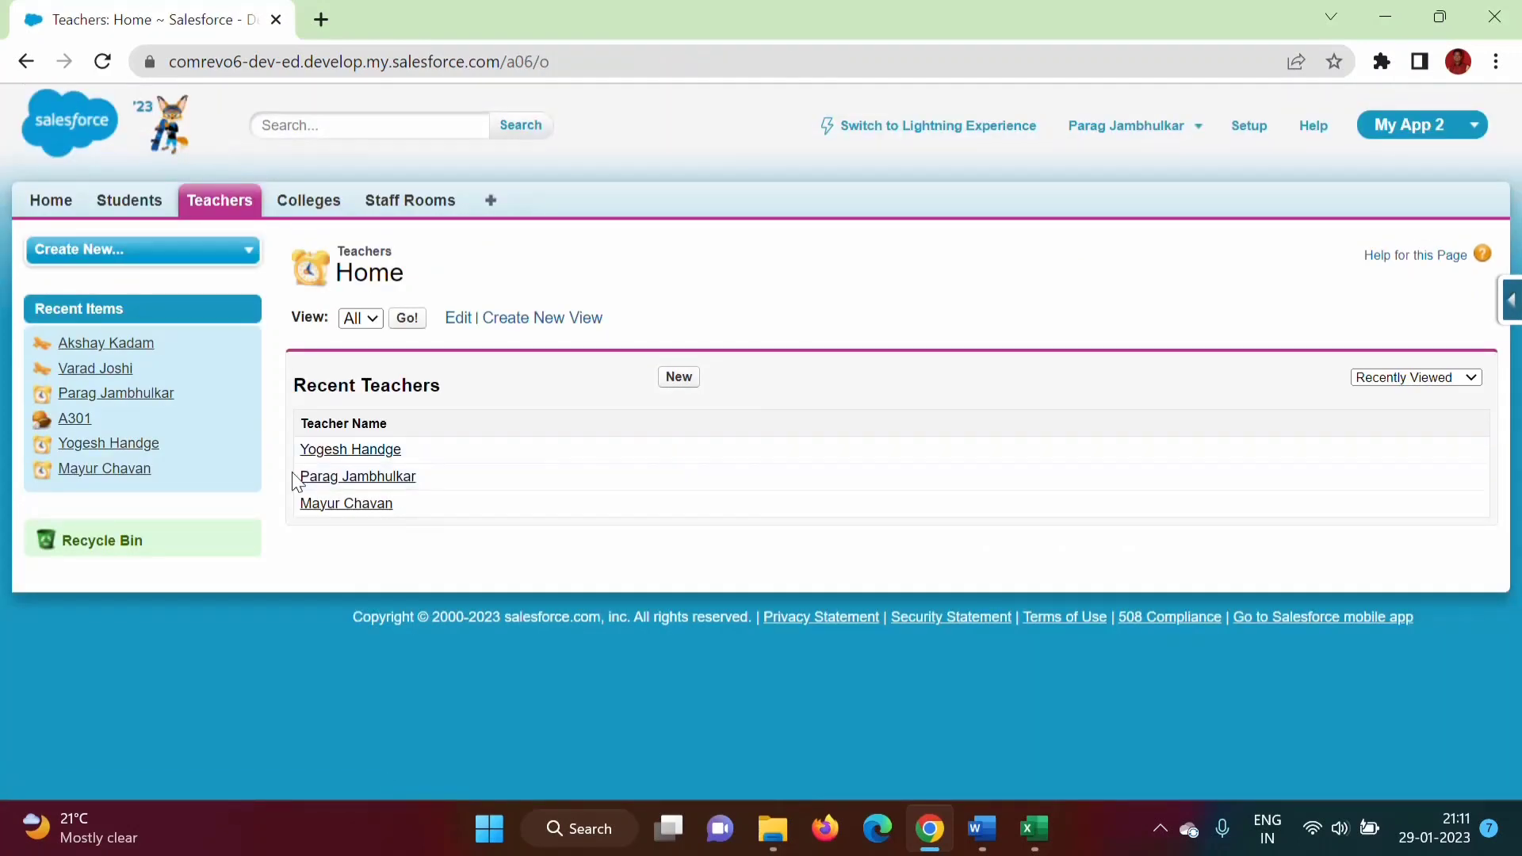
left_click(352, 477)
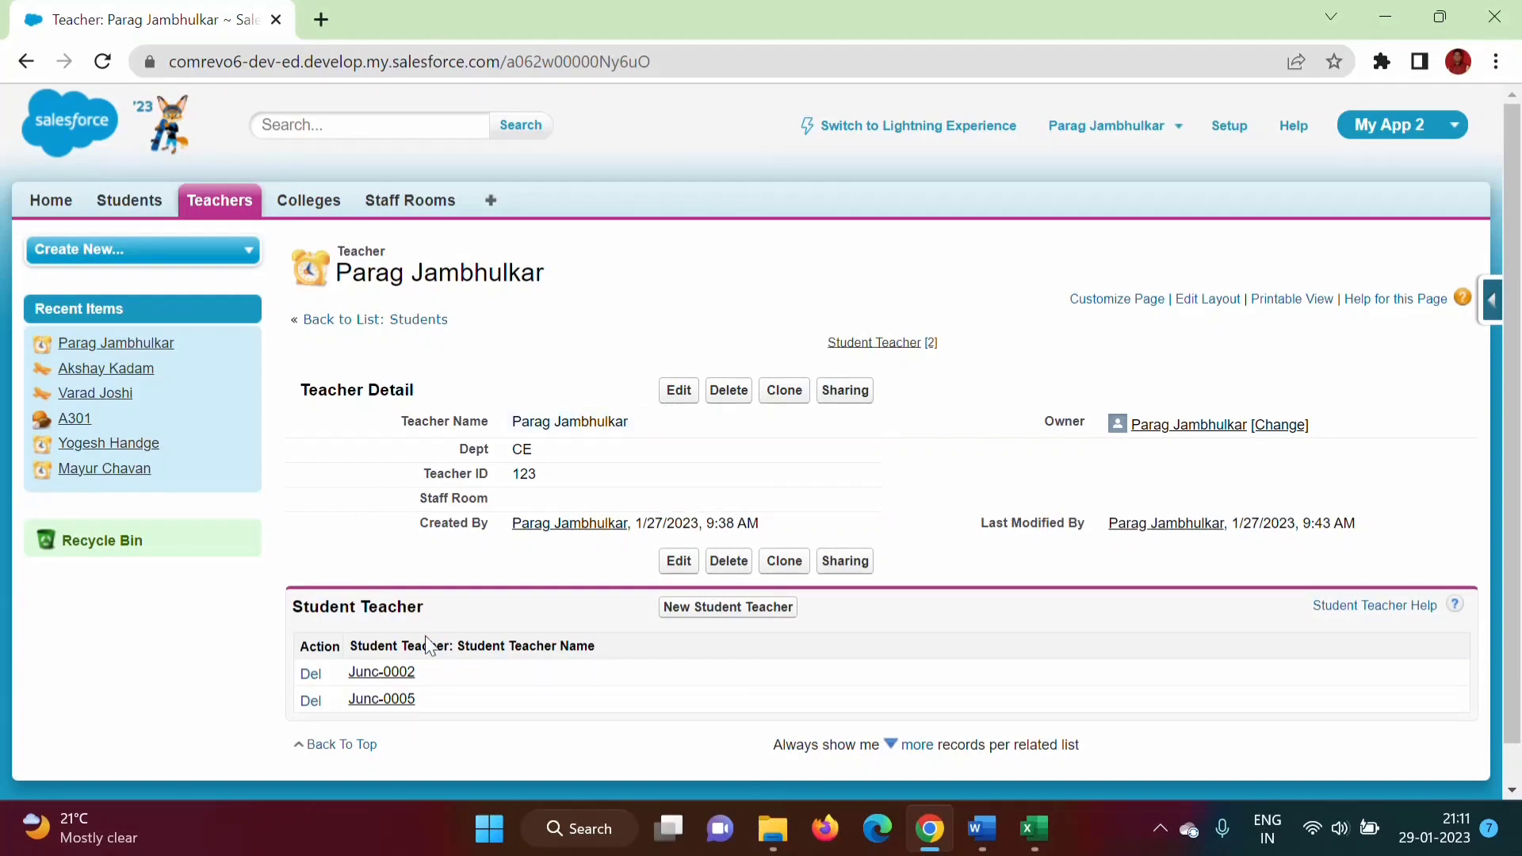
left_click(396, 674)
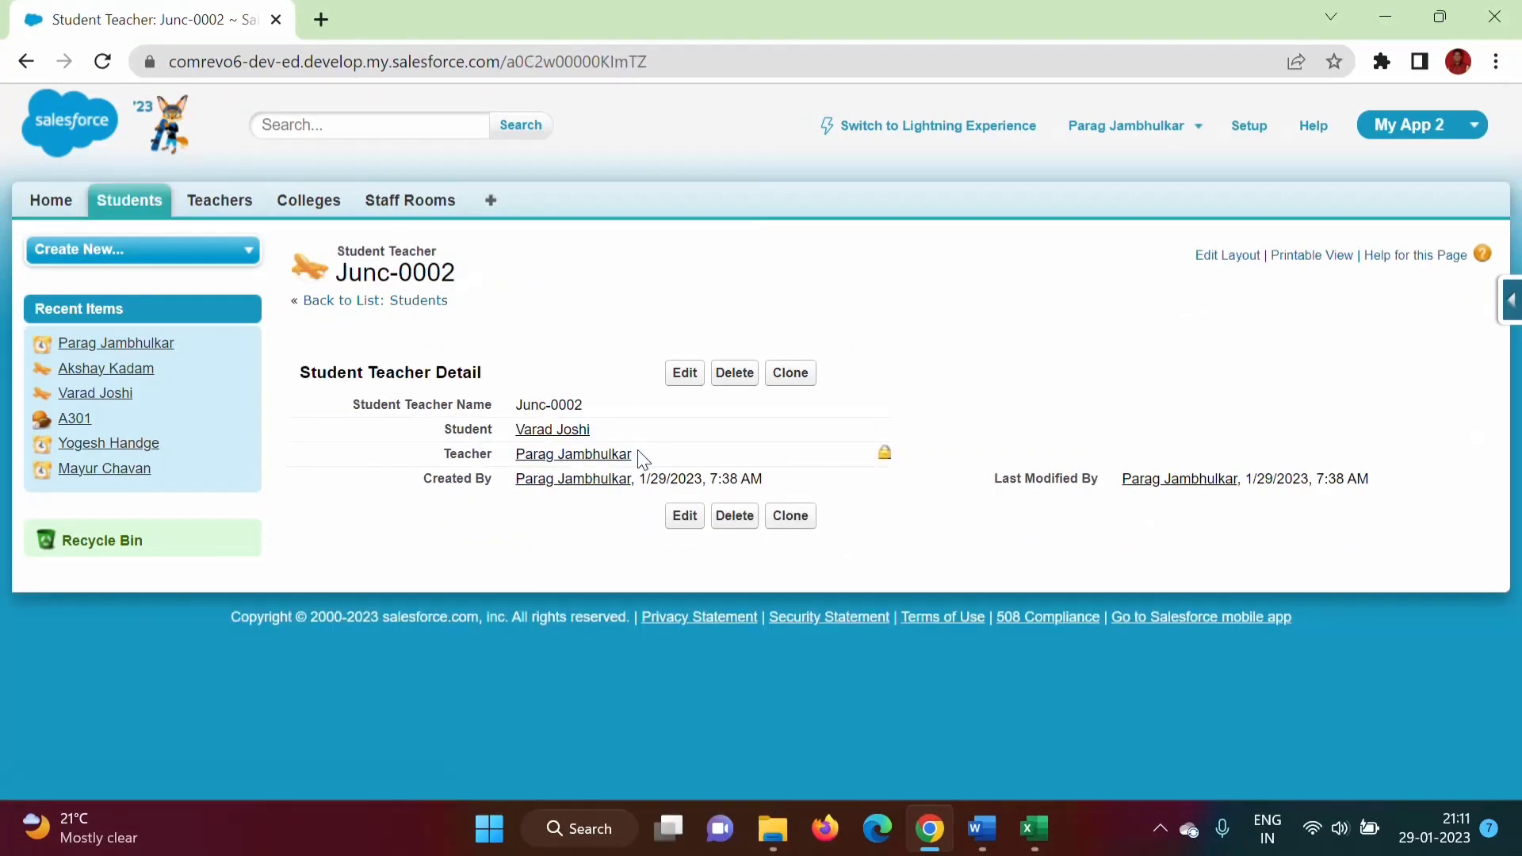
left_click(21, 67)
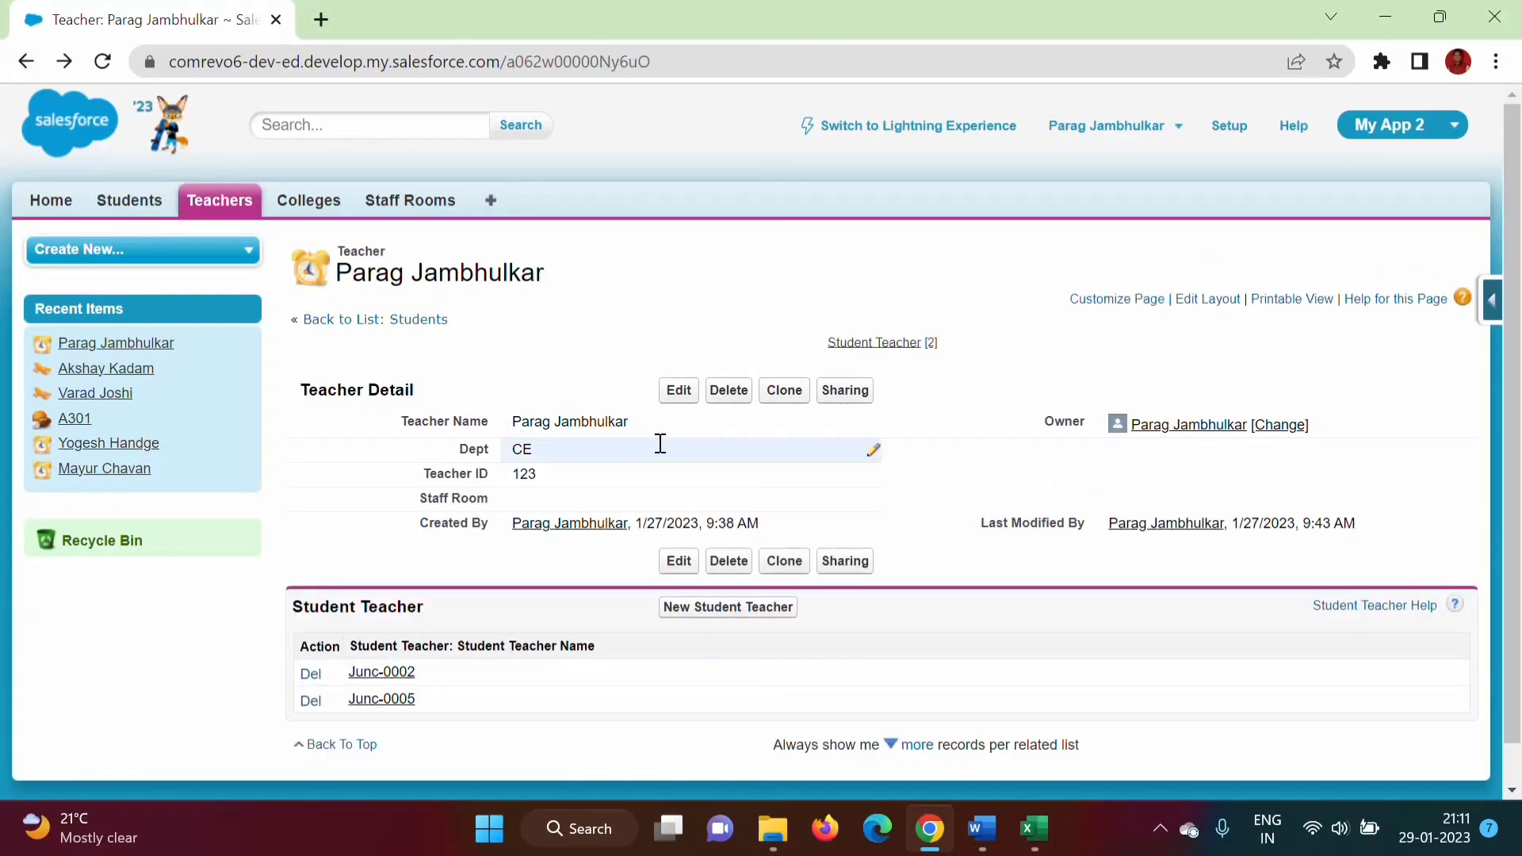
left_click(389, 701)
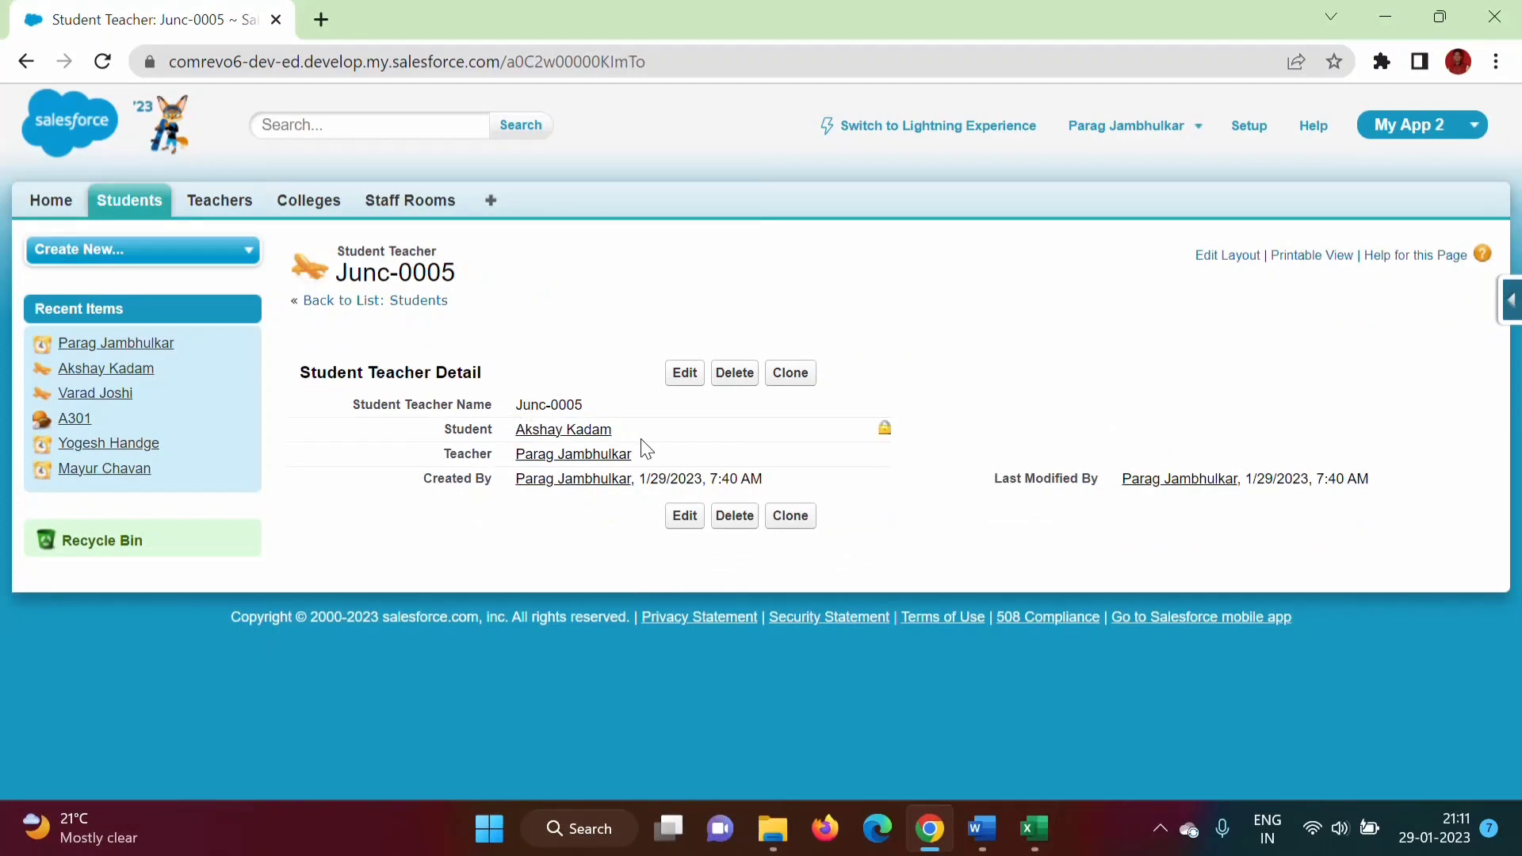
left_click(26, 62)
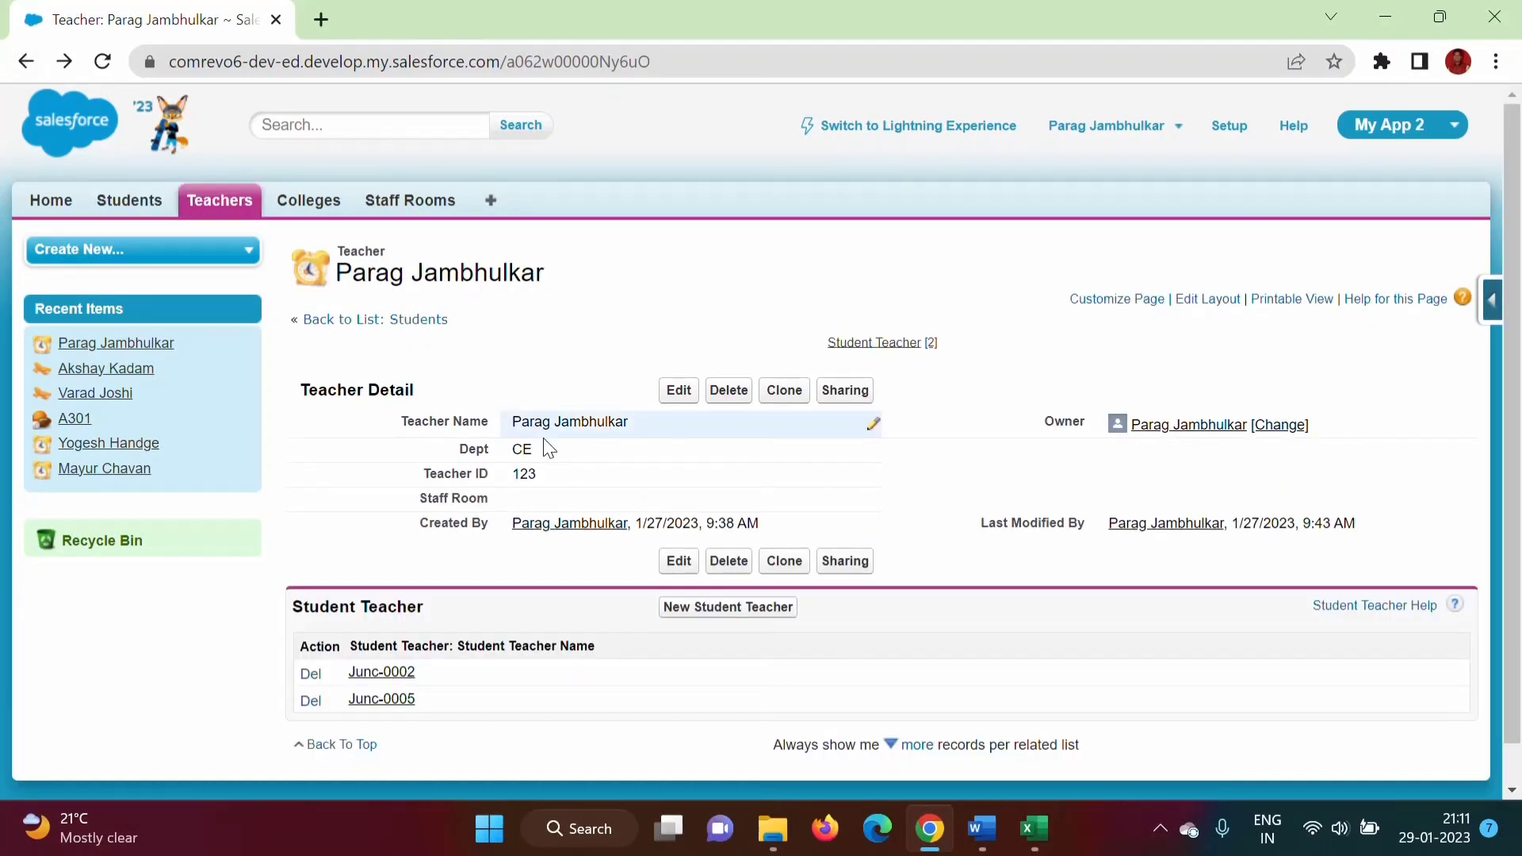
left_click(224, 191)
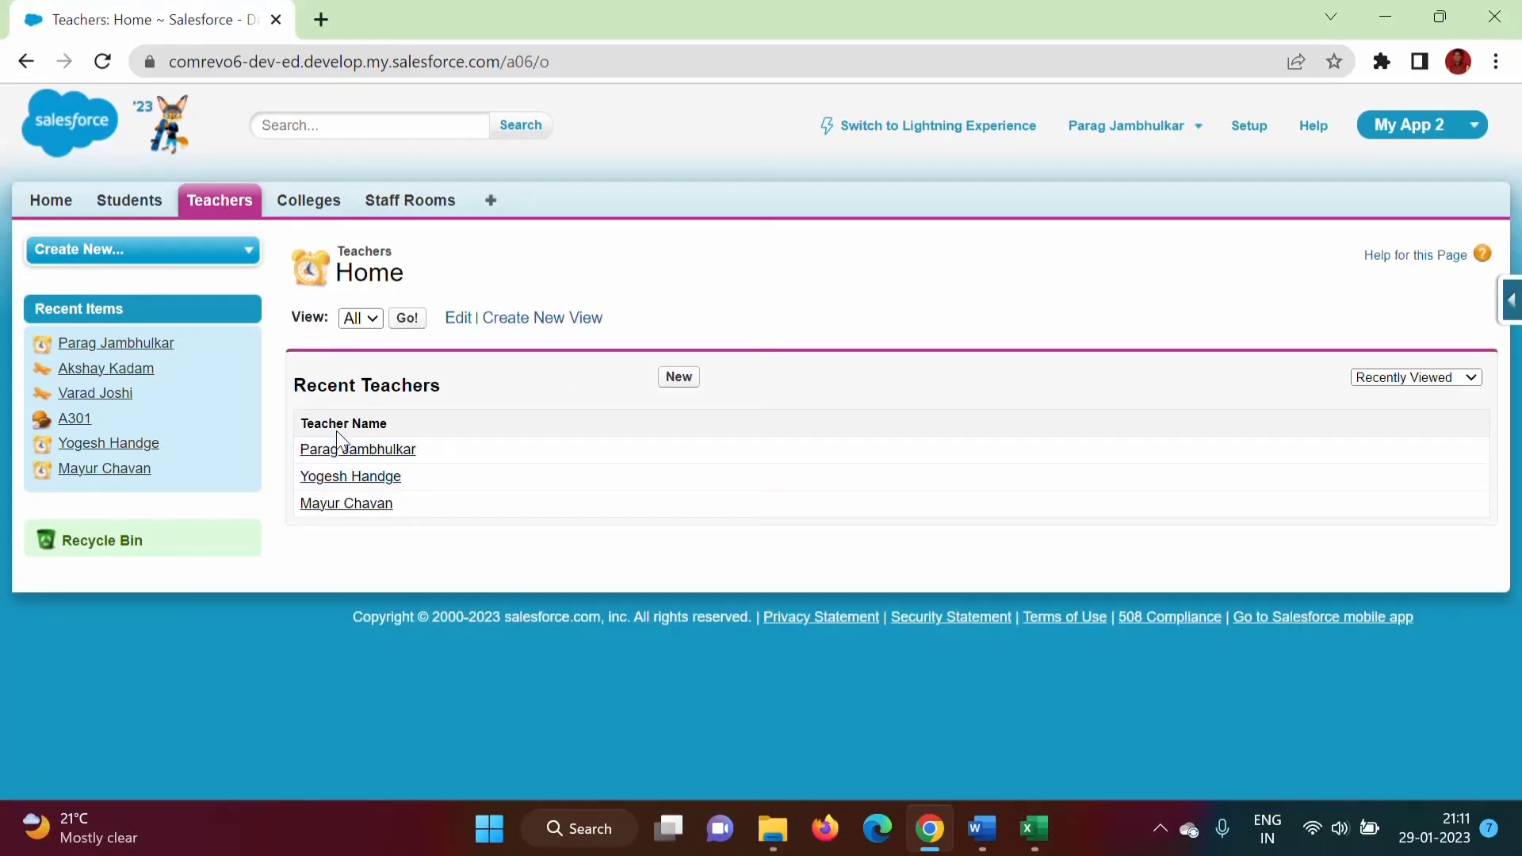
Create a teacher record with the teacher's name, Dept CE, Teacher ID 236 and staff room A305
left_click(680, 379)
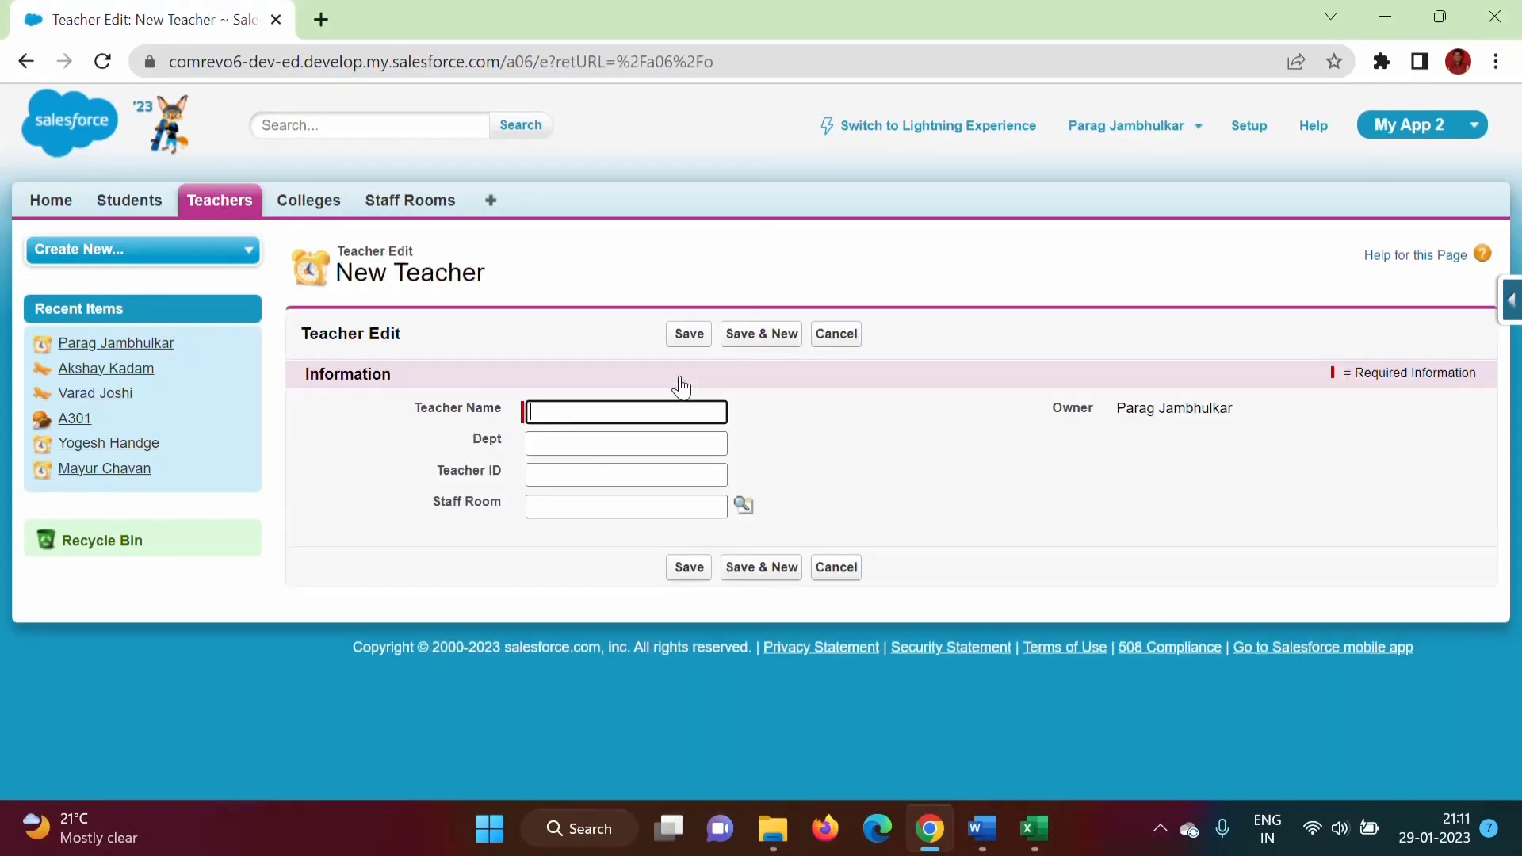
type("Manish")
left_click(660, 463)
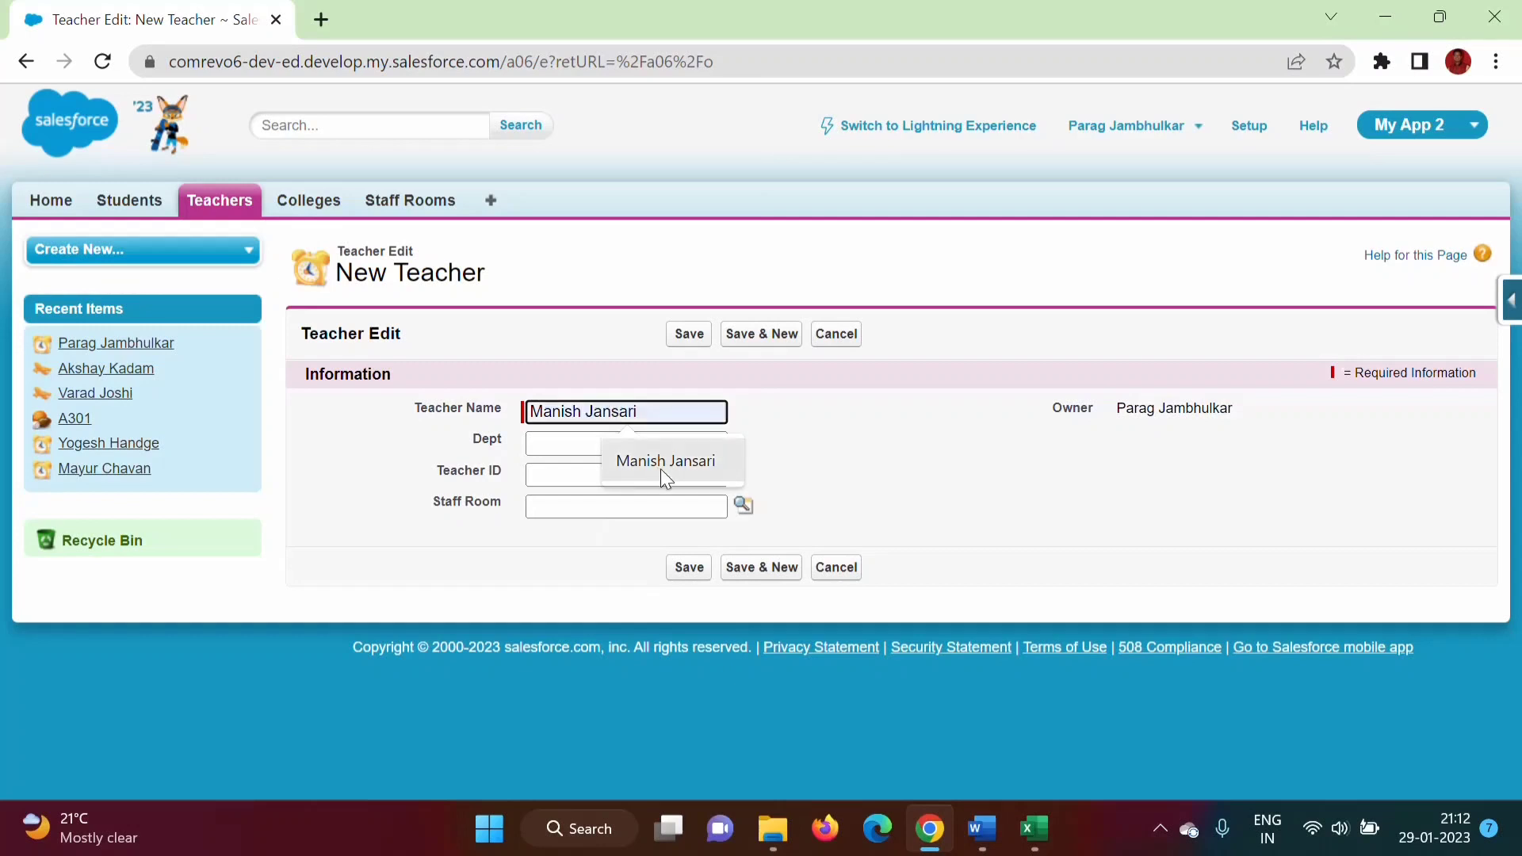
left_click(599, 448)
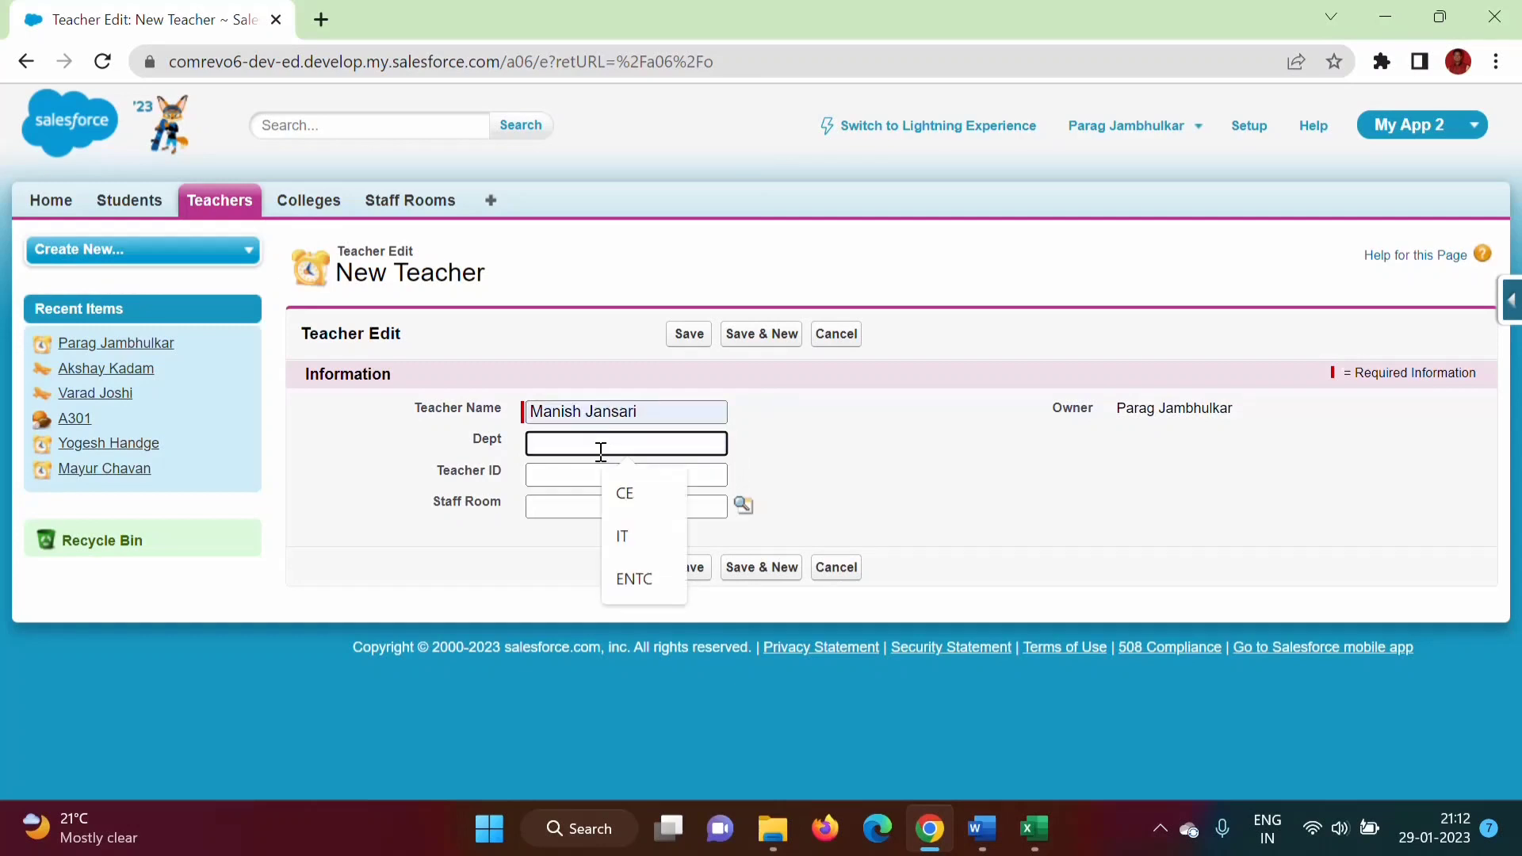
type("CE")
left_click(602, 477)
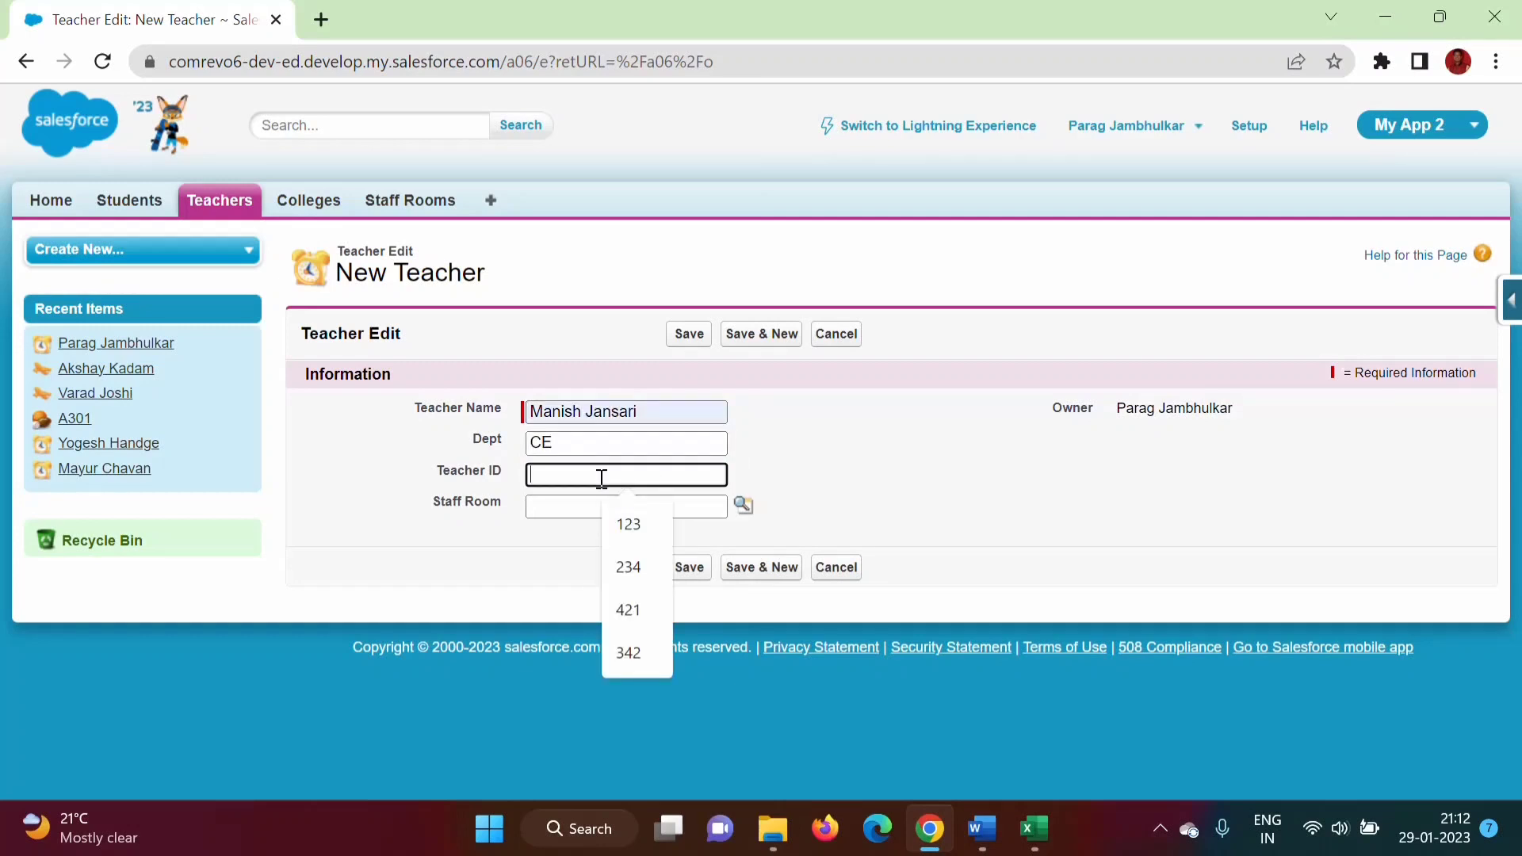
type("236")
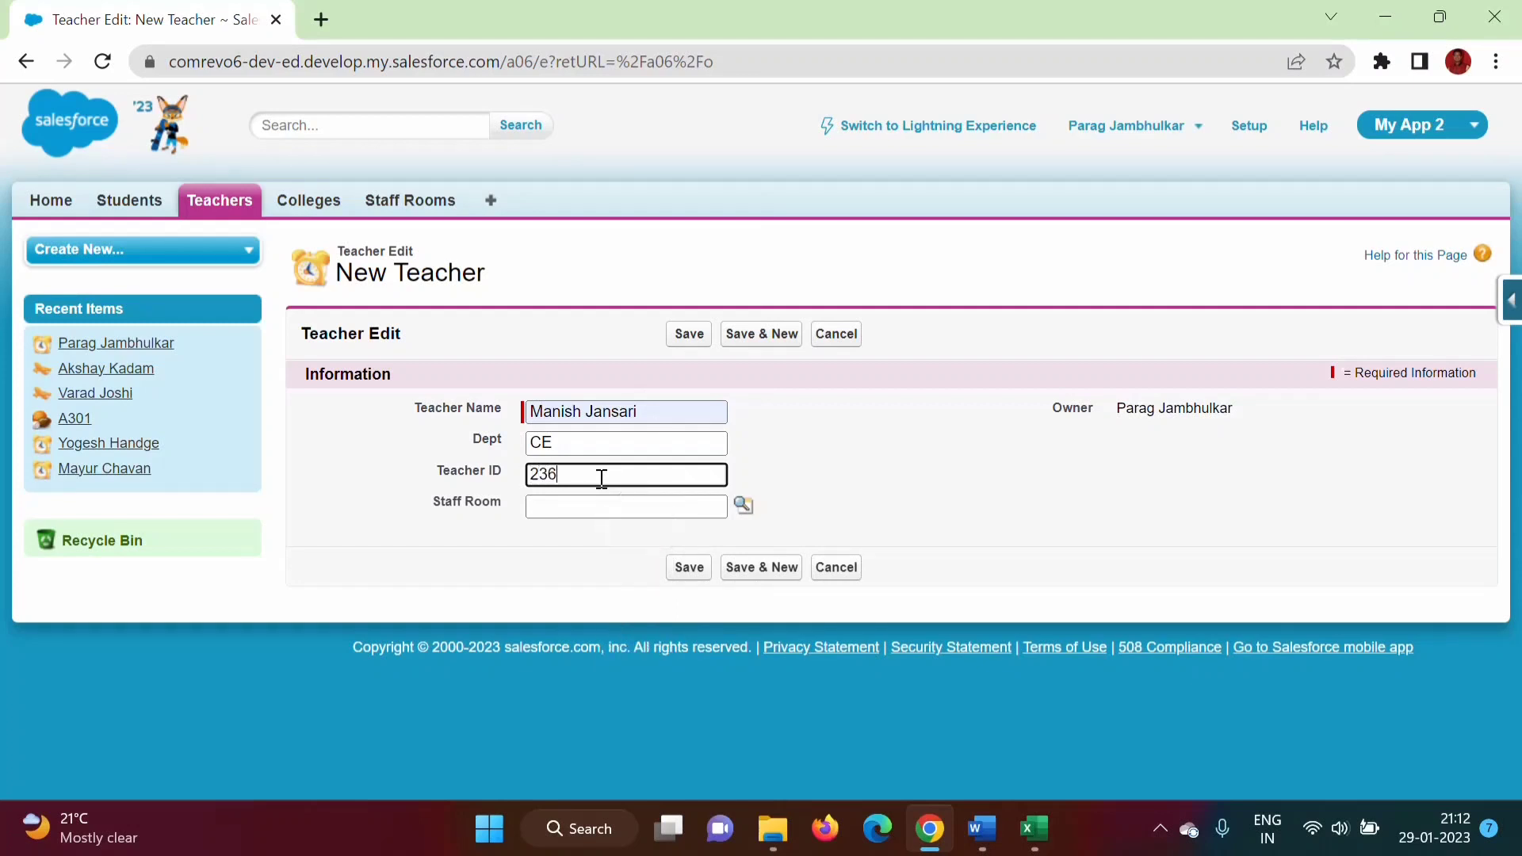
left_click(750, 511)
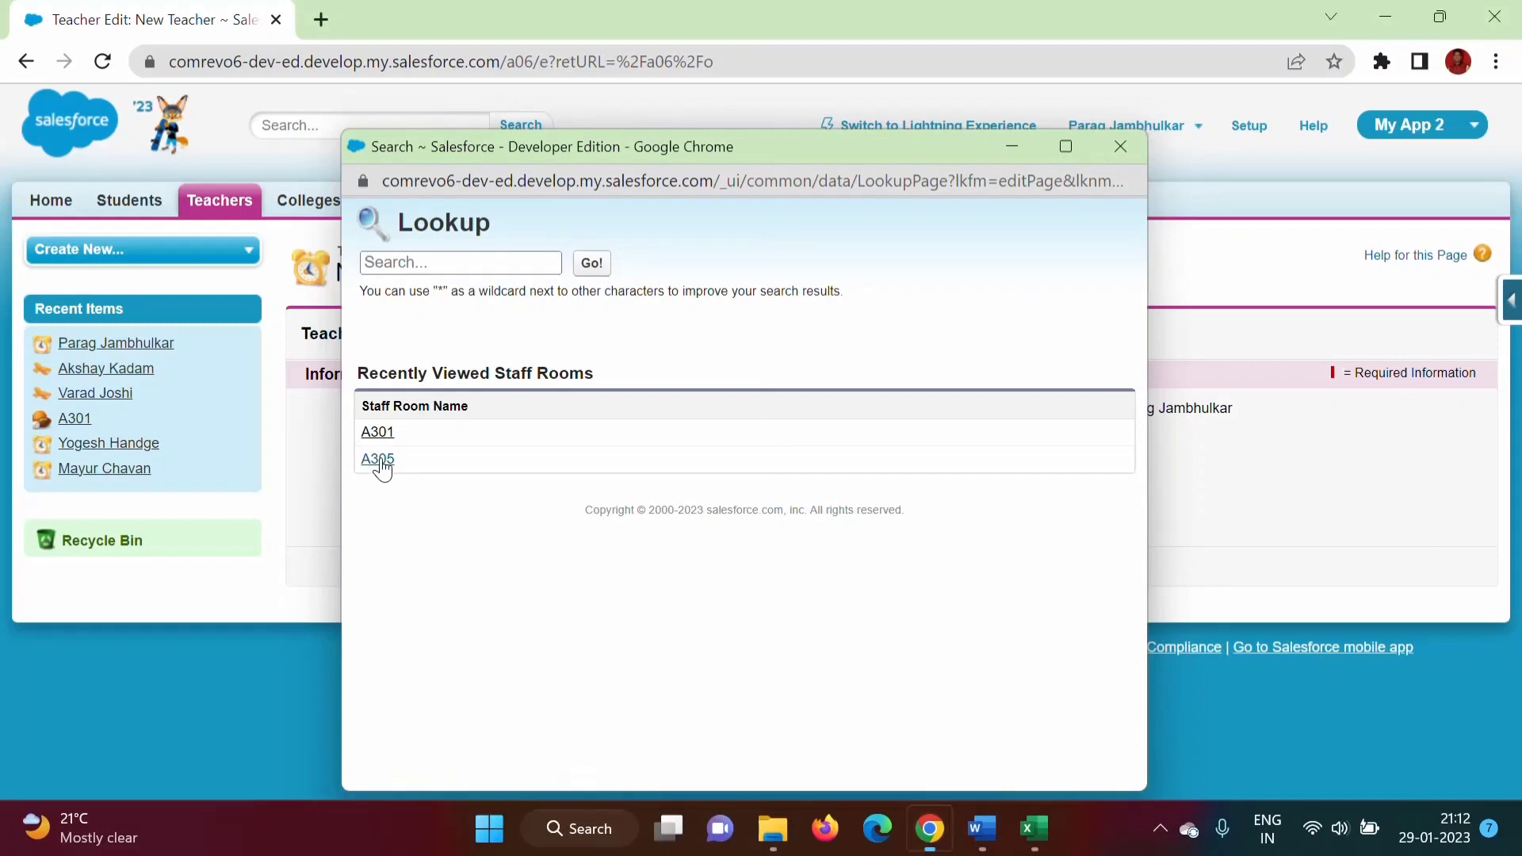
left_click(378, 459)
left_click(689, 568)
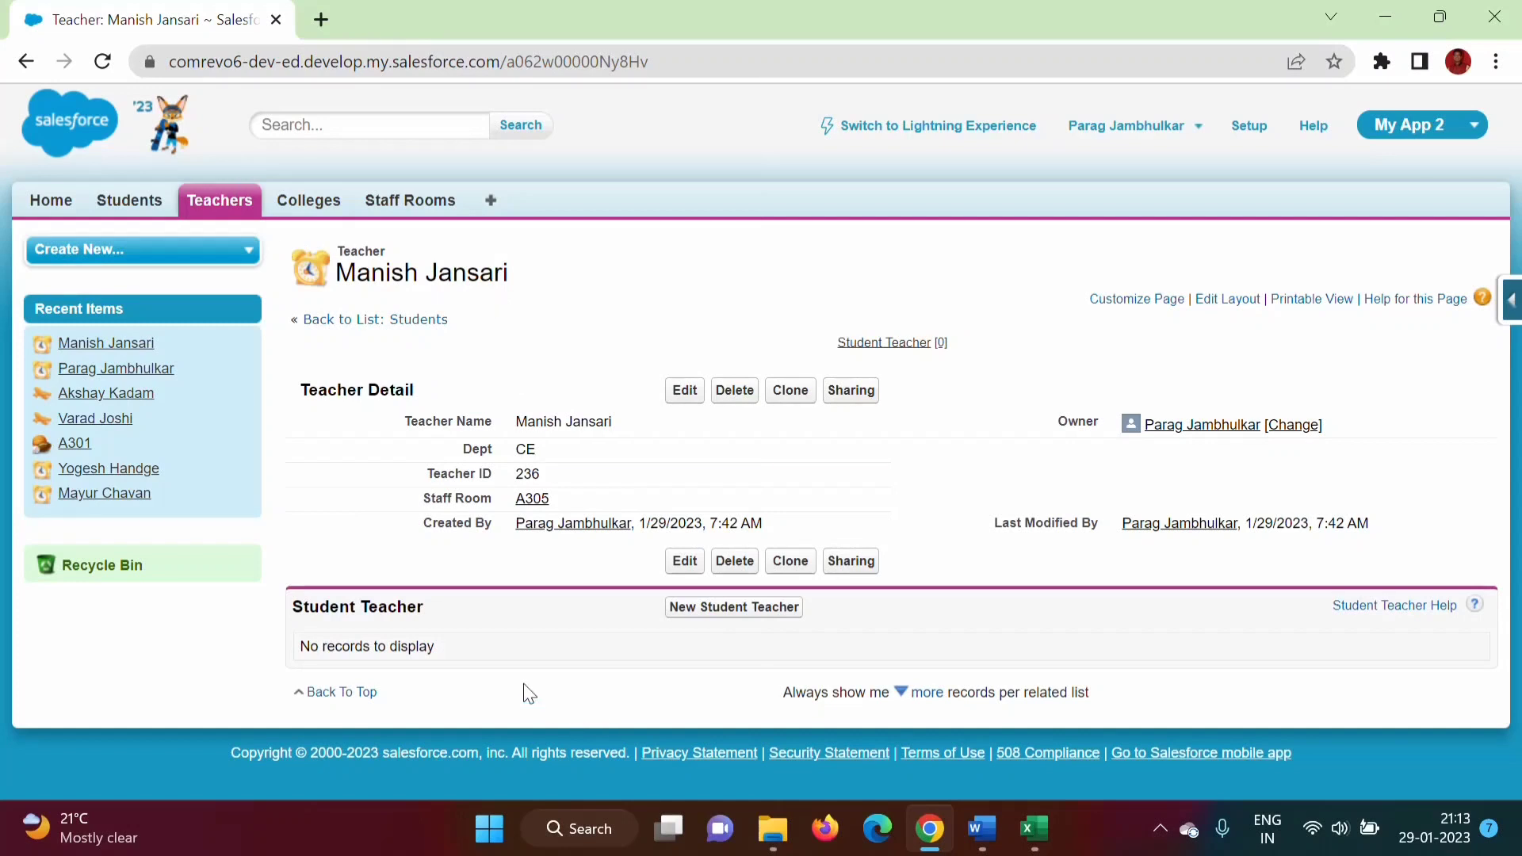
Add two Student Teacher records for this teacher, one for each chosen student (Junc-0007, Junc-0008)
left_click(723, 607)
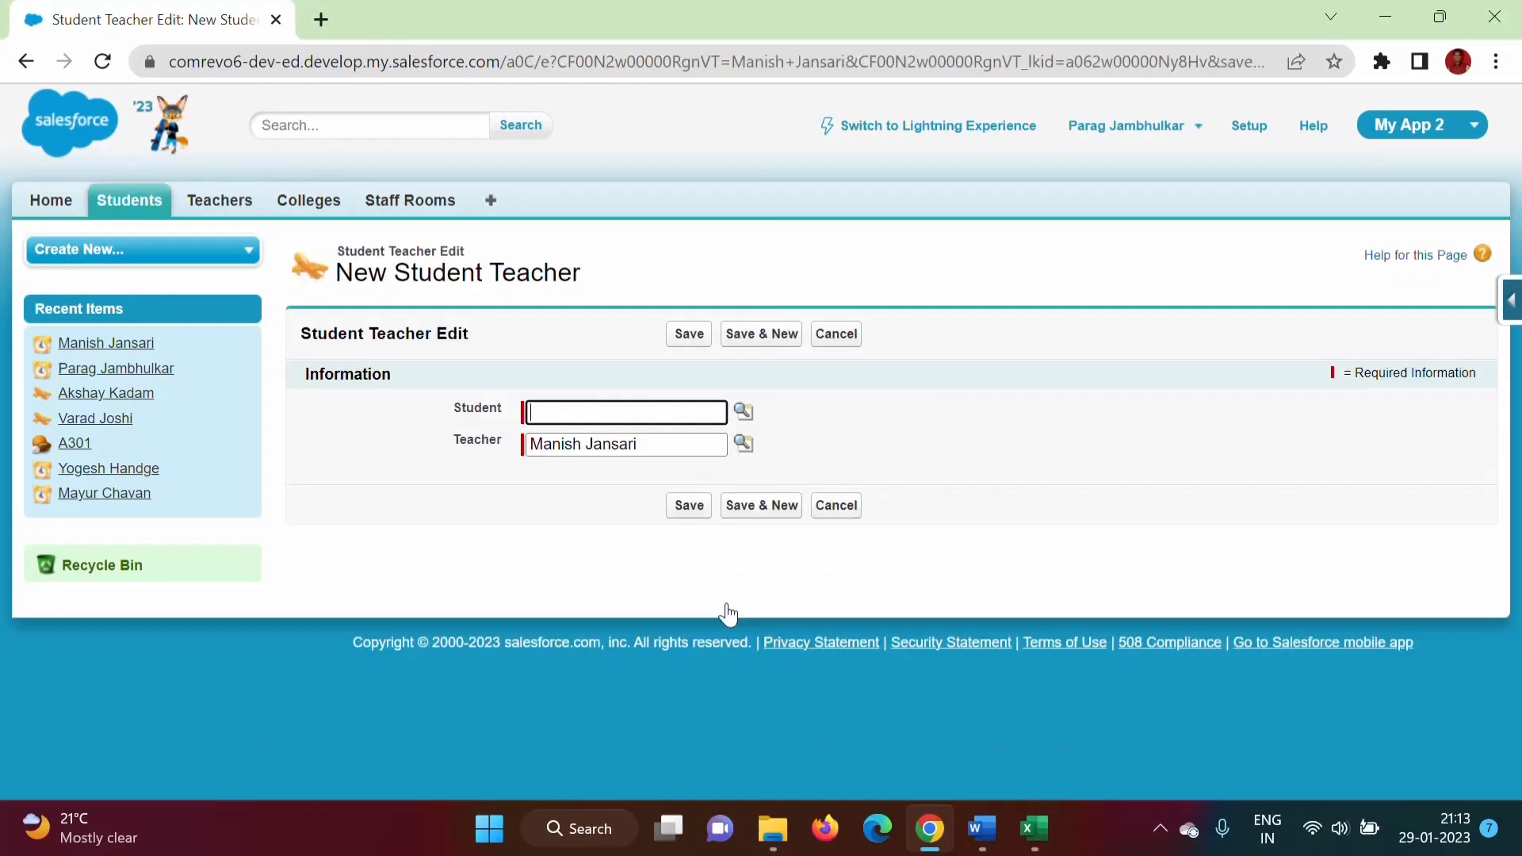
left_click(744, 412)
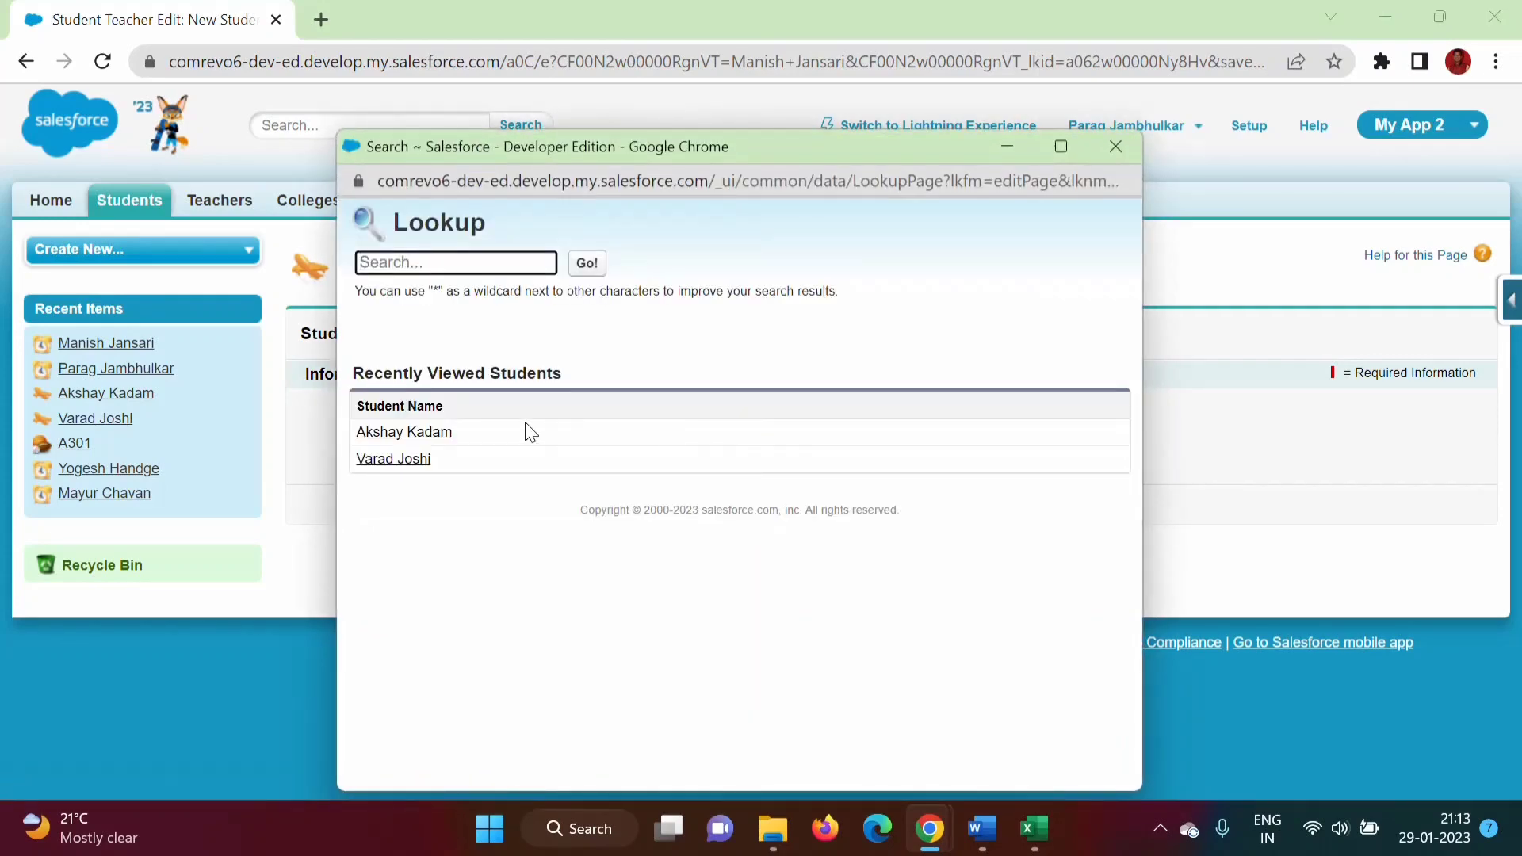
left_click(428, 434)
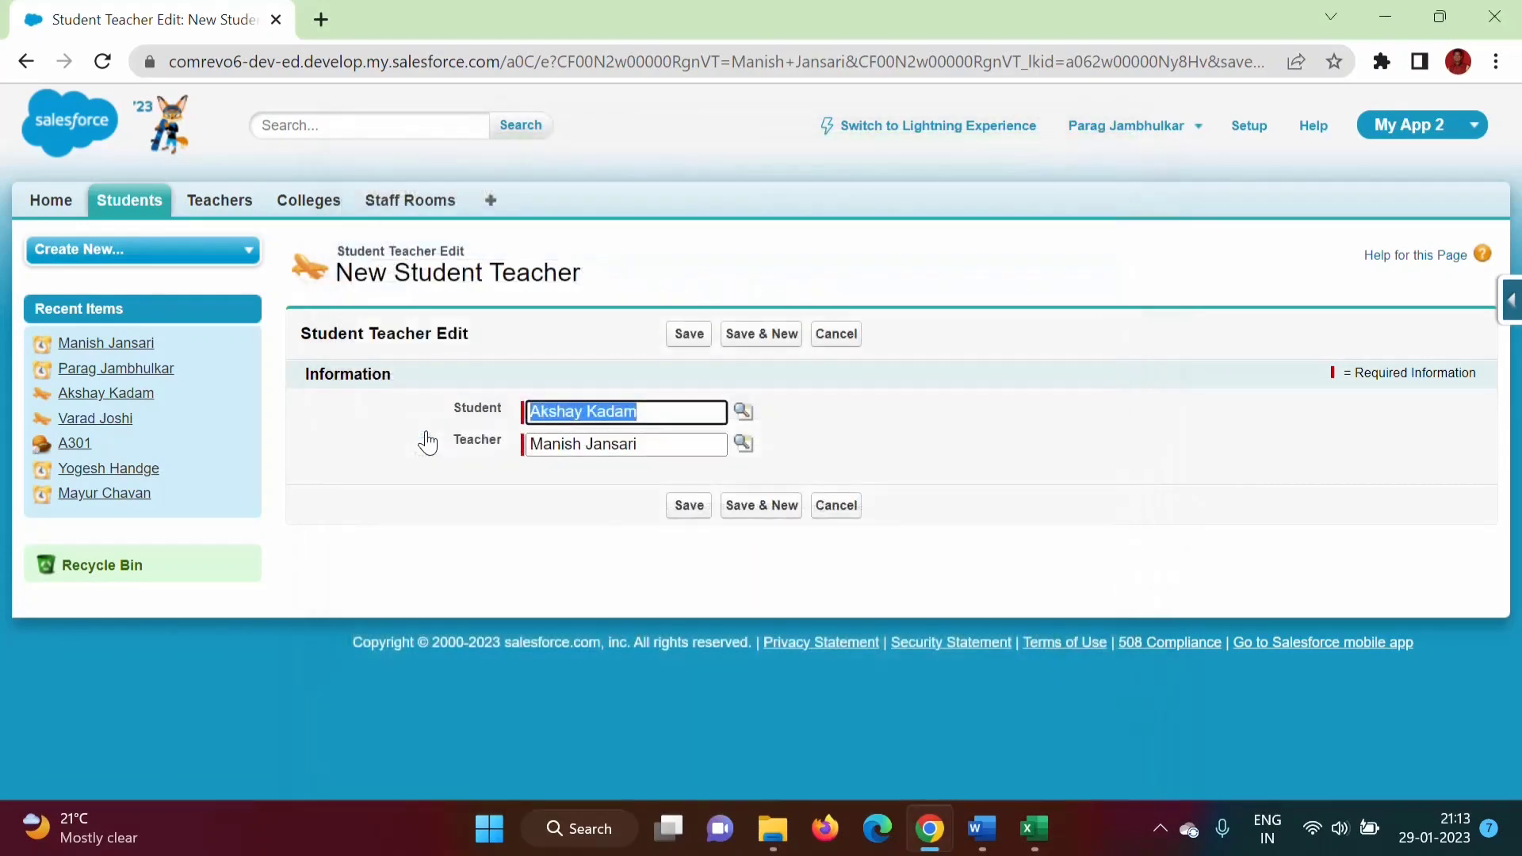
left_click(760, 510)
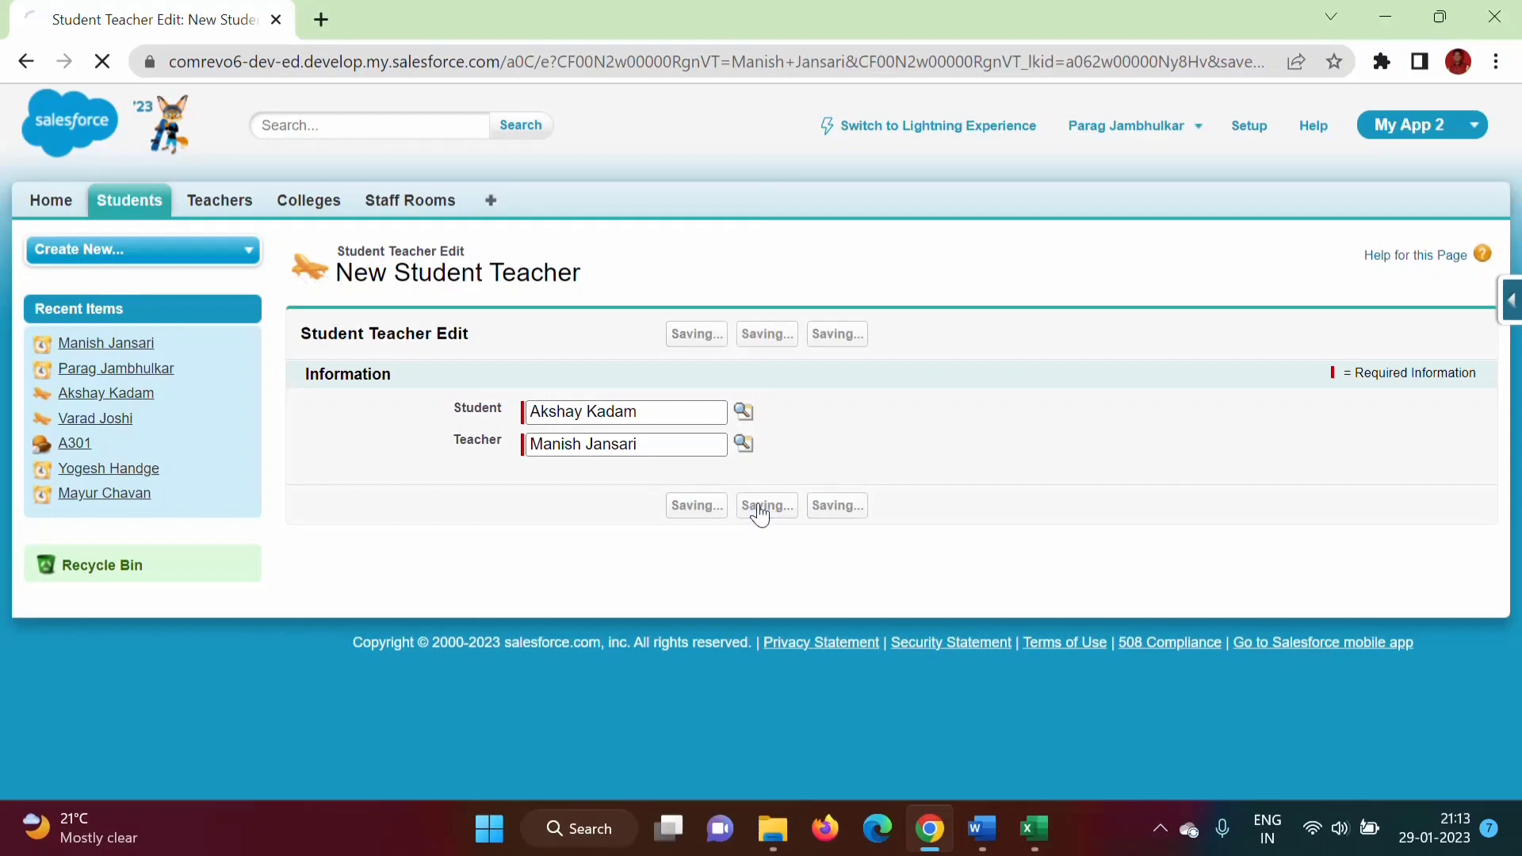
left_click(744, 412)
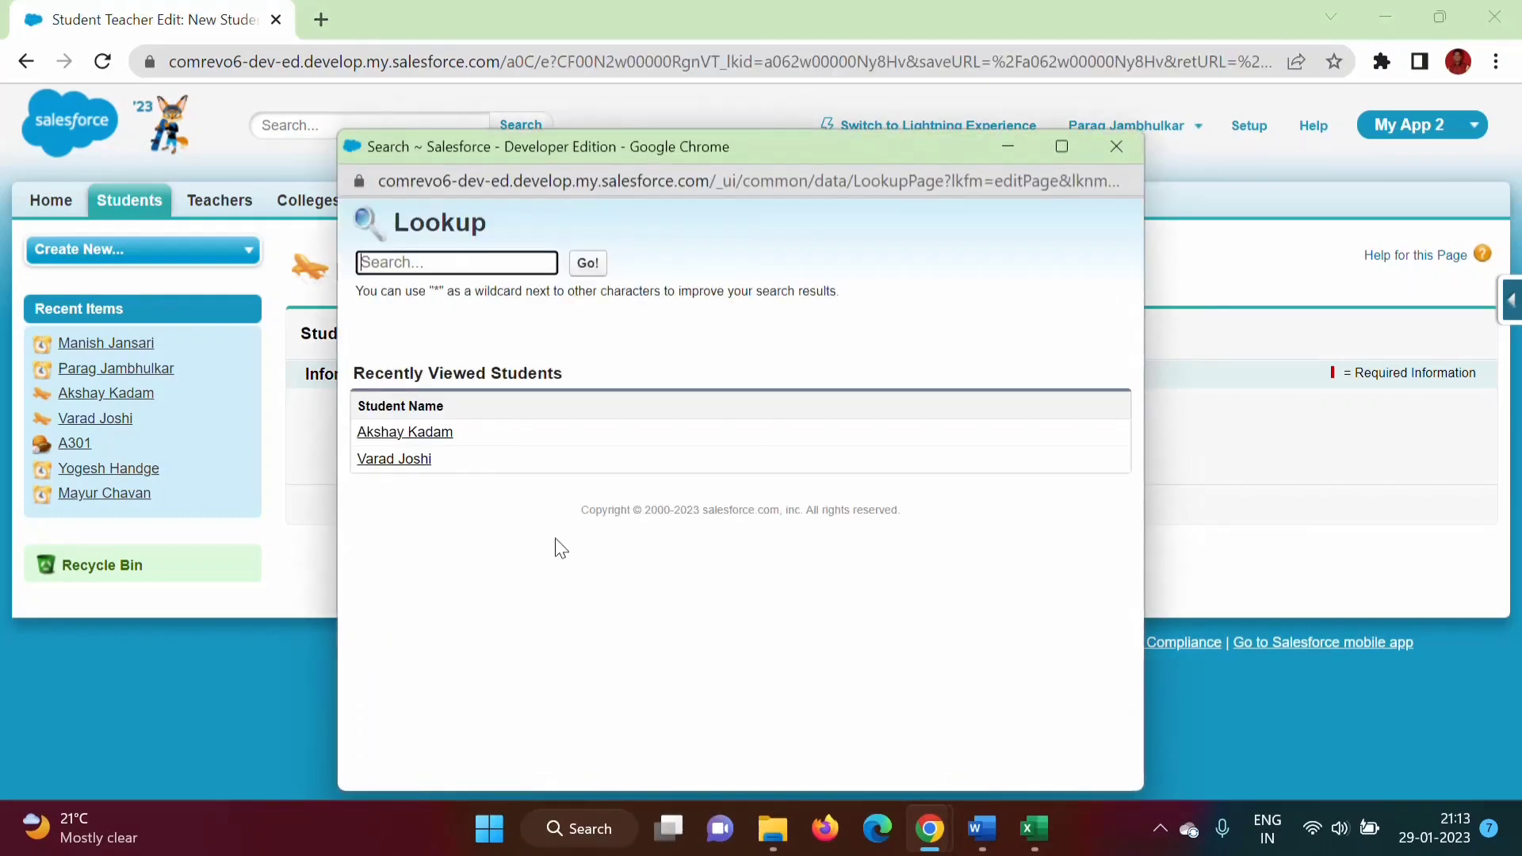
left_click(409, 460)
left_click(708, 507)
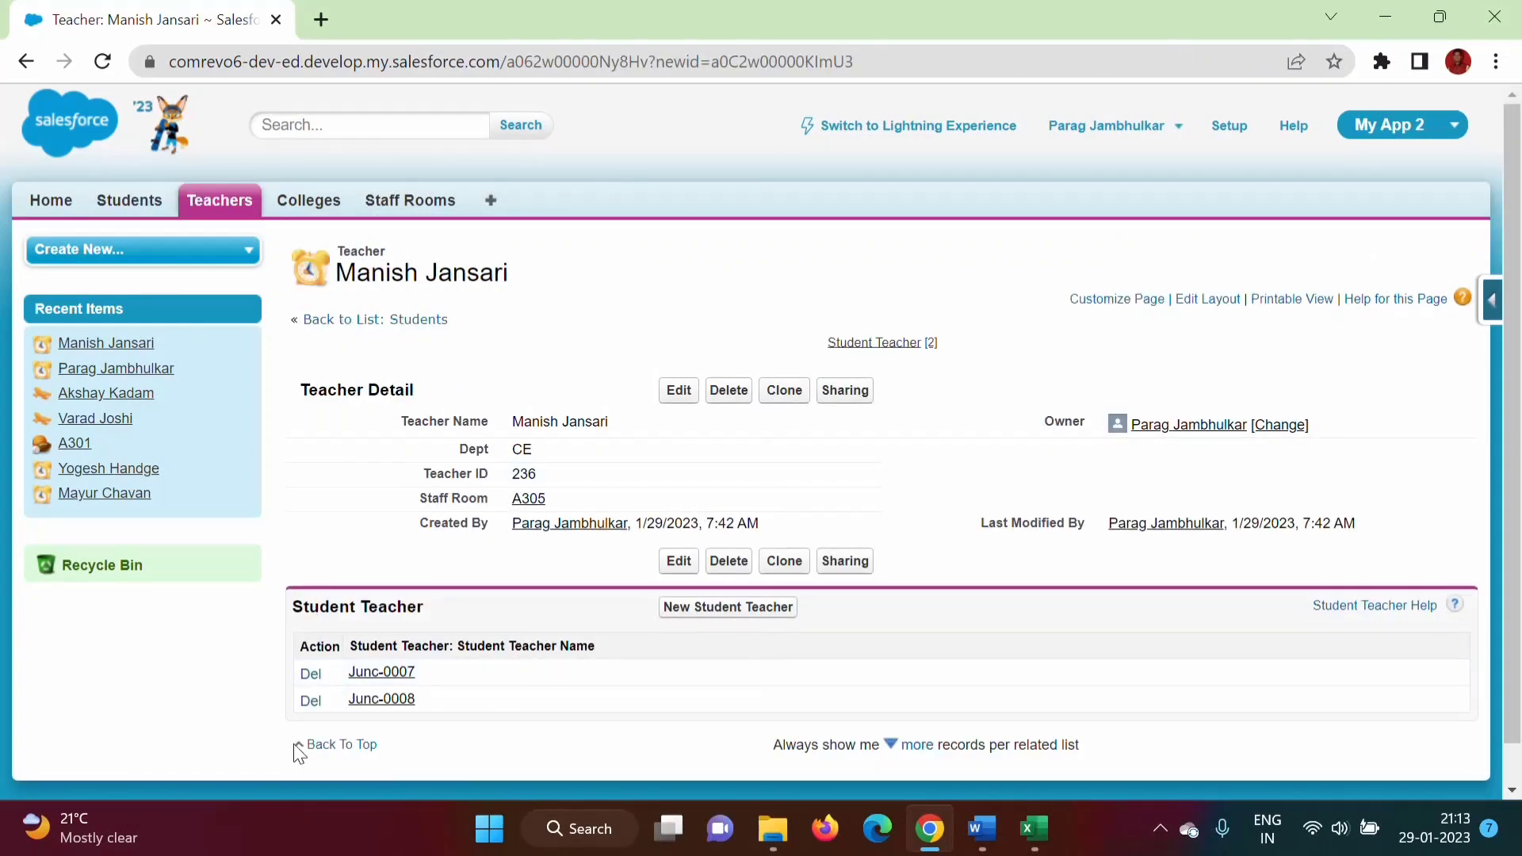
left_click(403, 673)
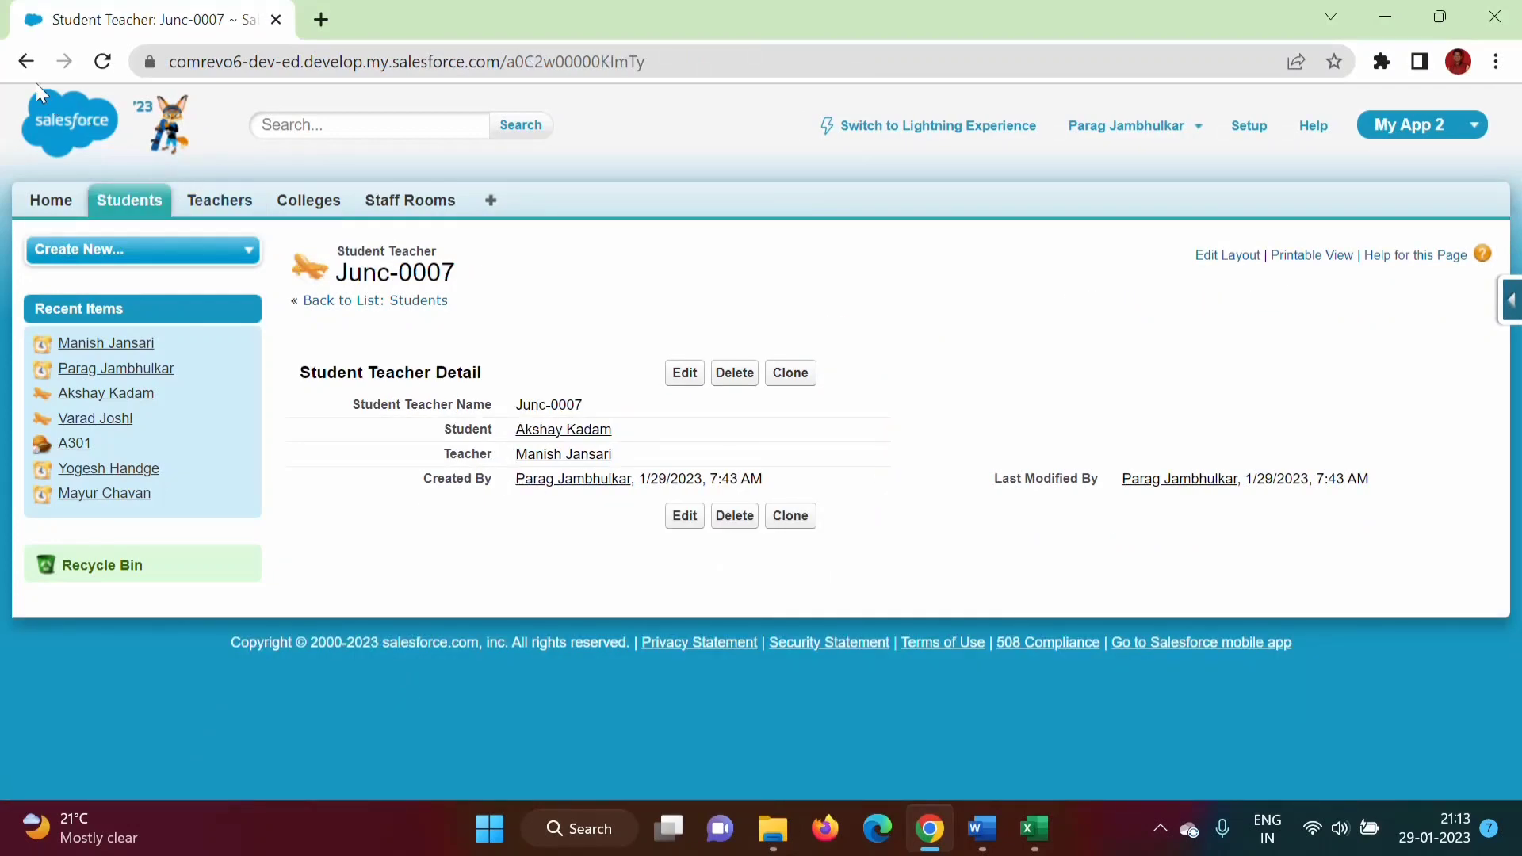
left_click(27, 63)
left_click(397, 701)
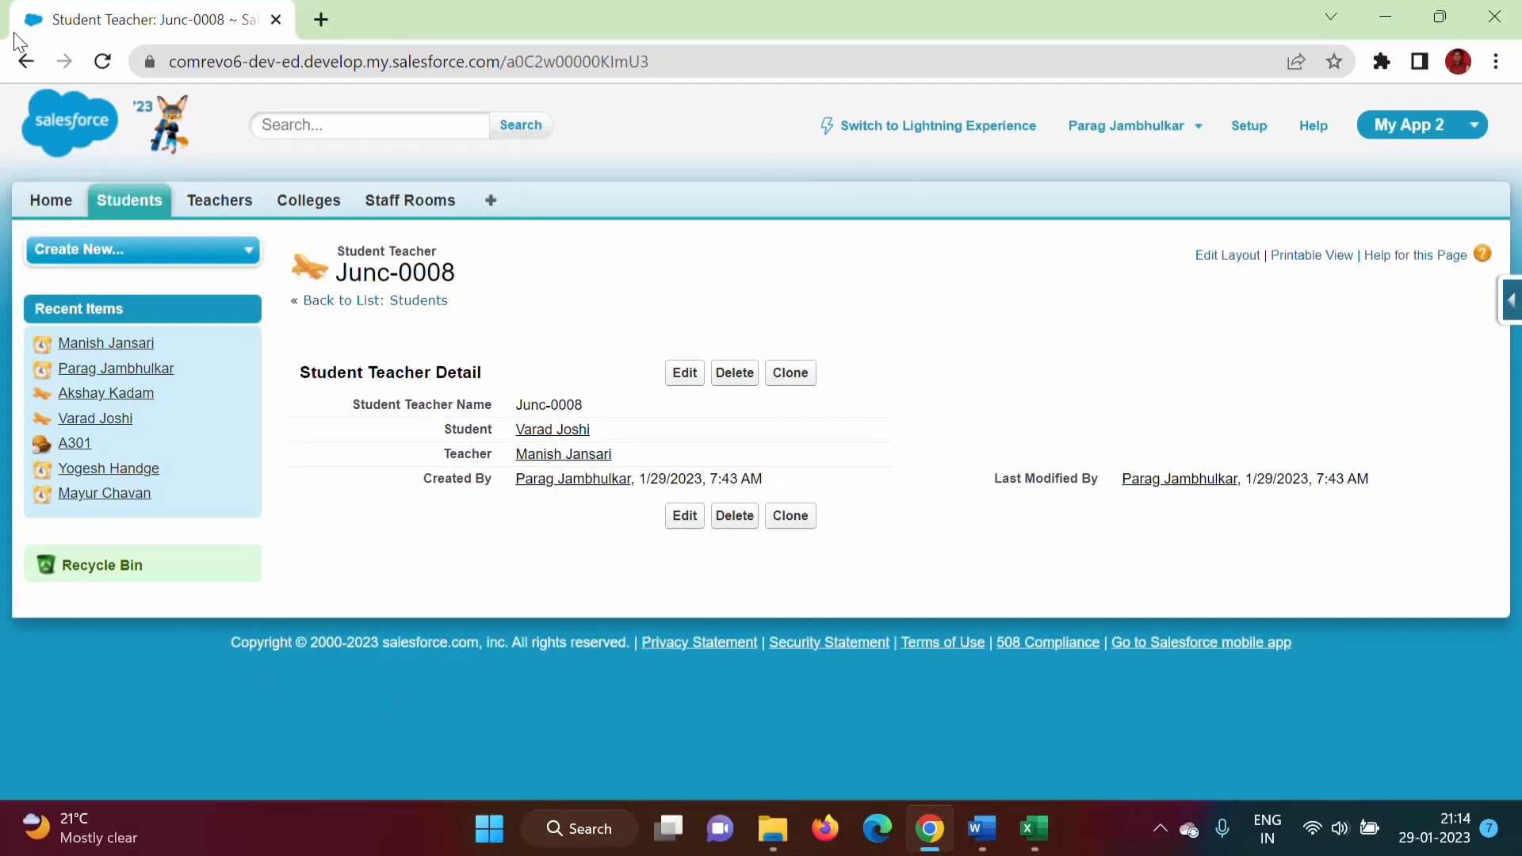
left_click(23, 57)
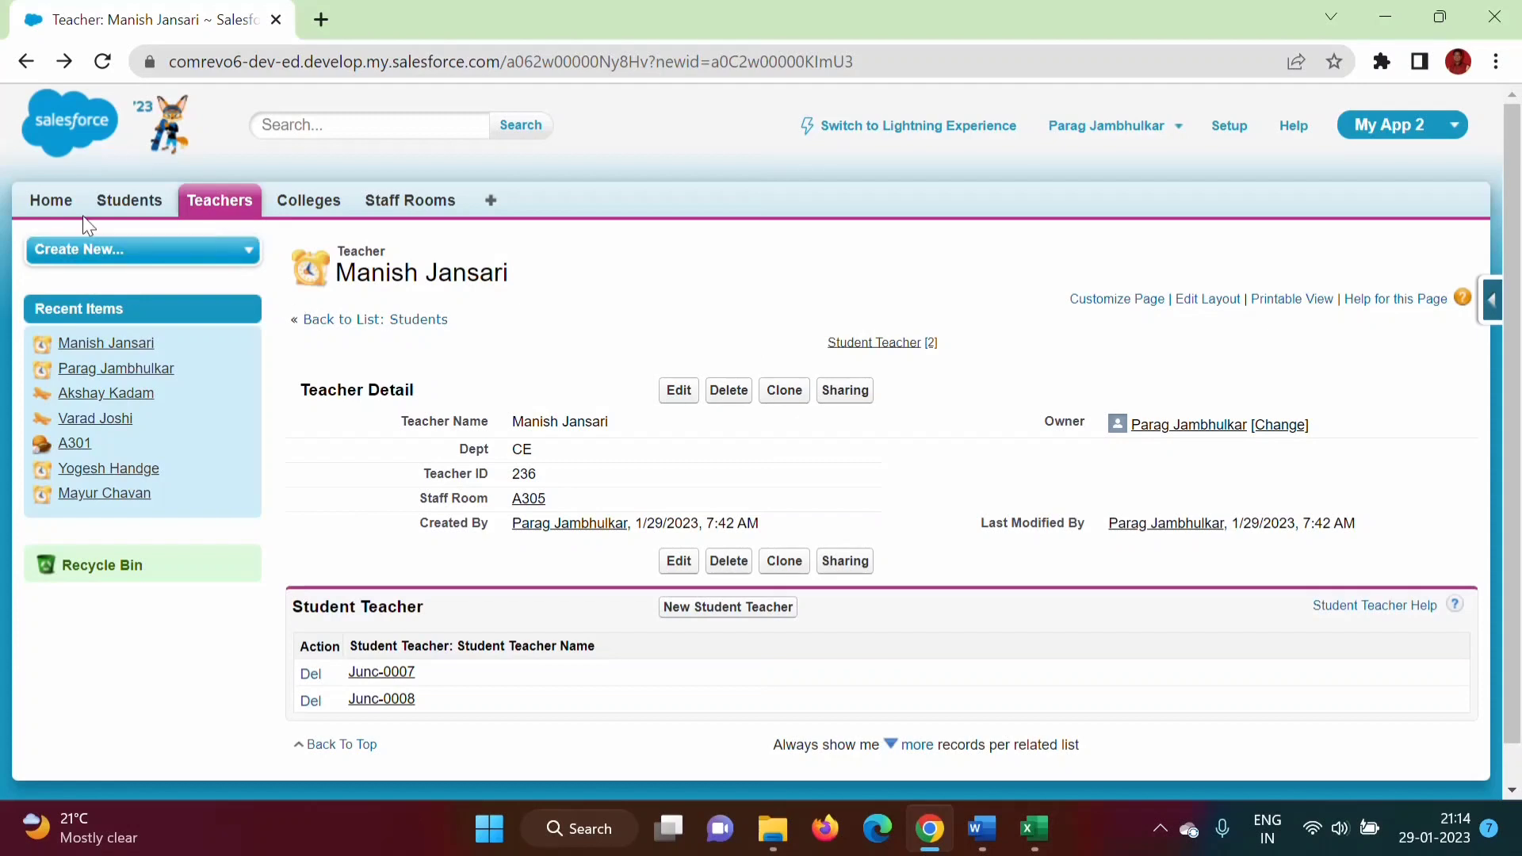